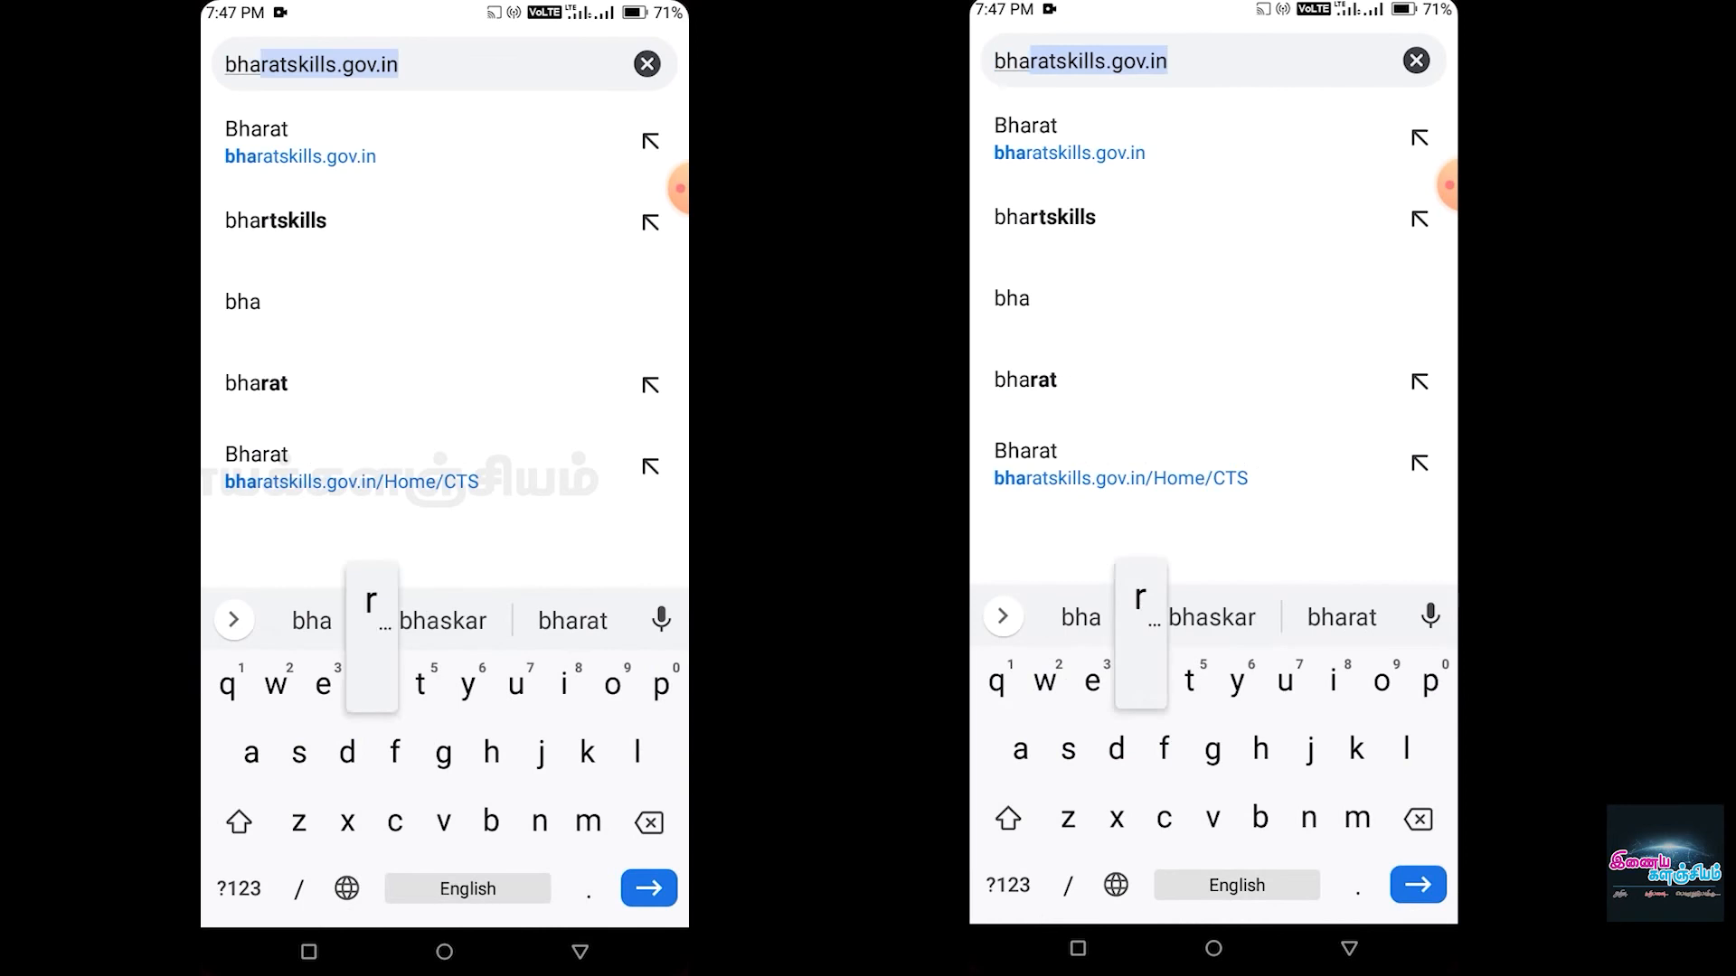
- Finish entering bharatskills.gov.in in the address bar and load the site
{"action": "type", "text": "ts"}
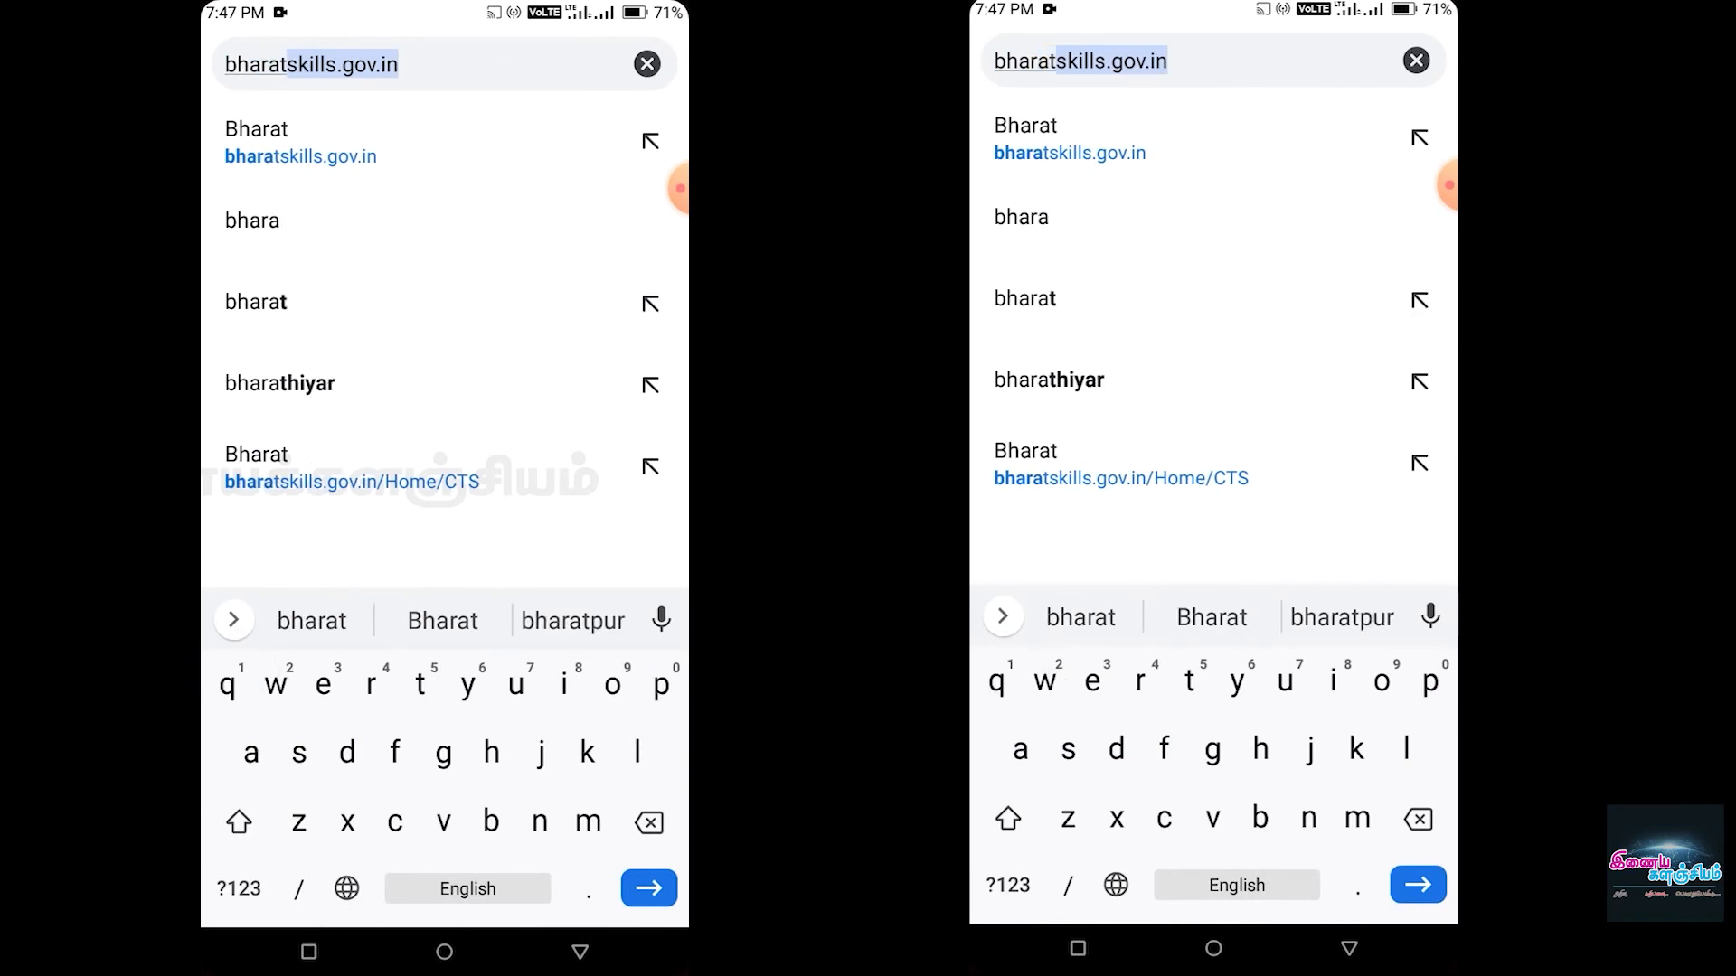
{"action": "type", "text": "k"}
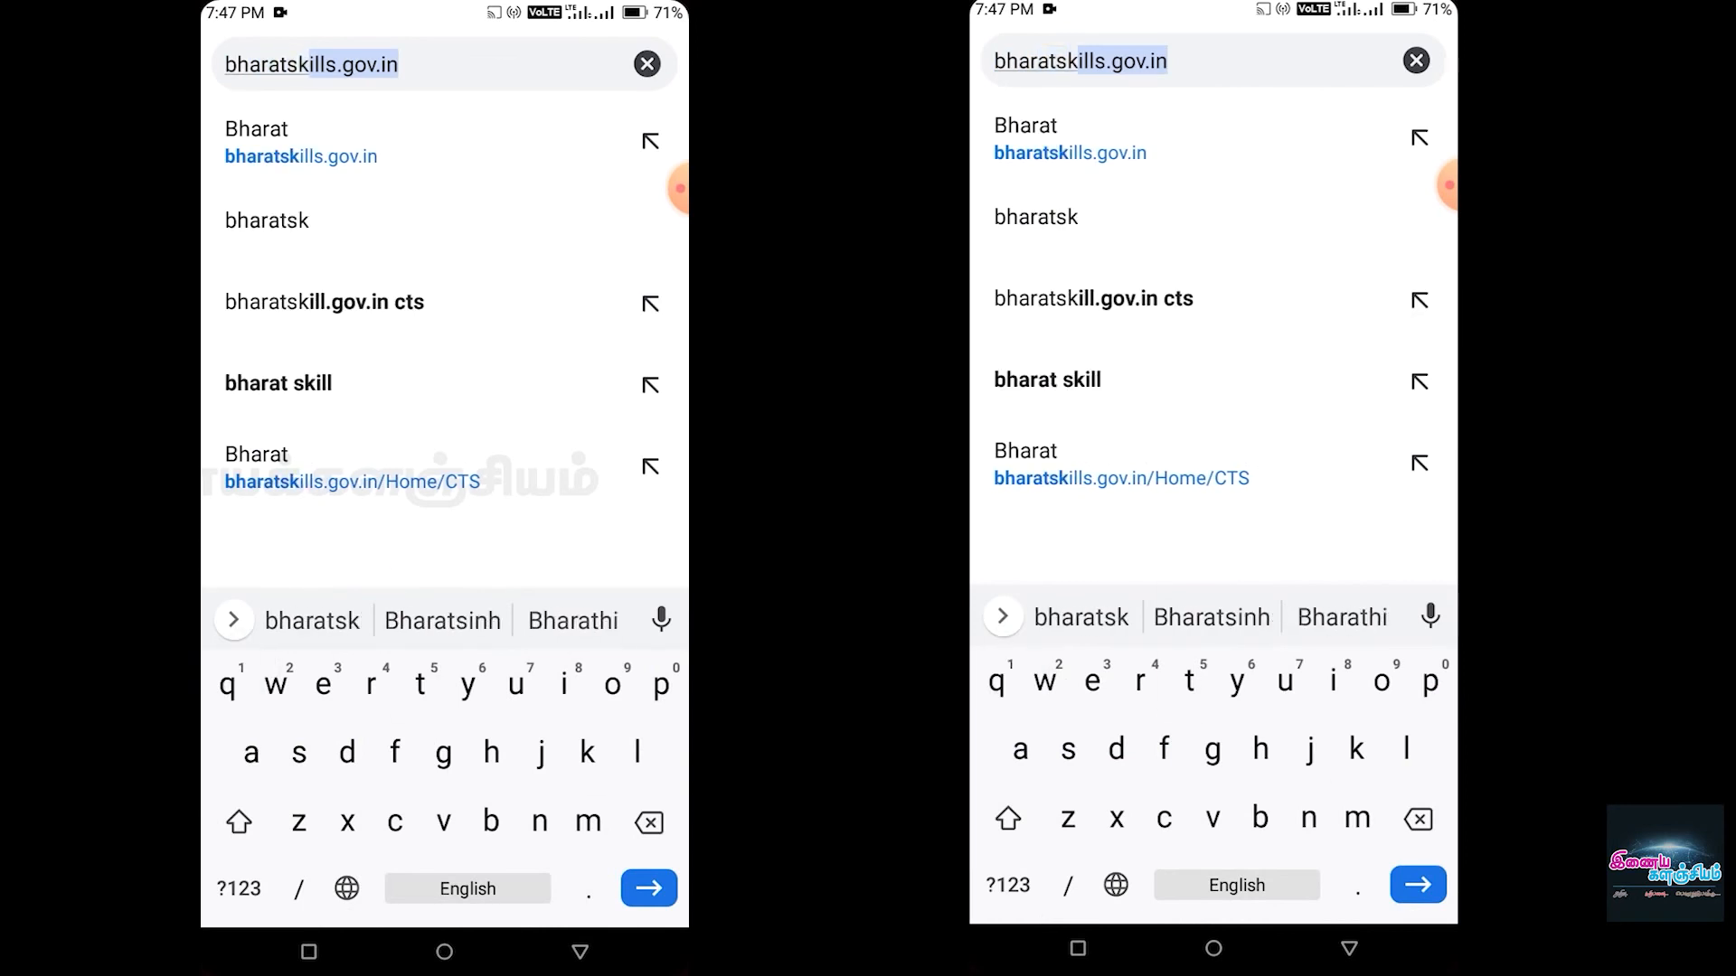
{"action": "type", "text": "ills"}
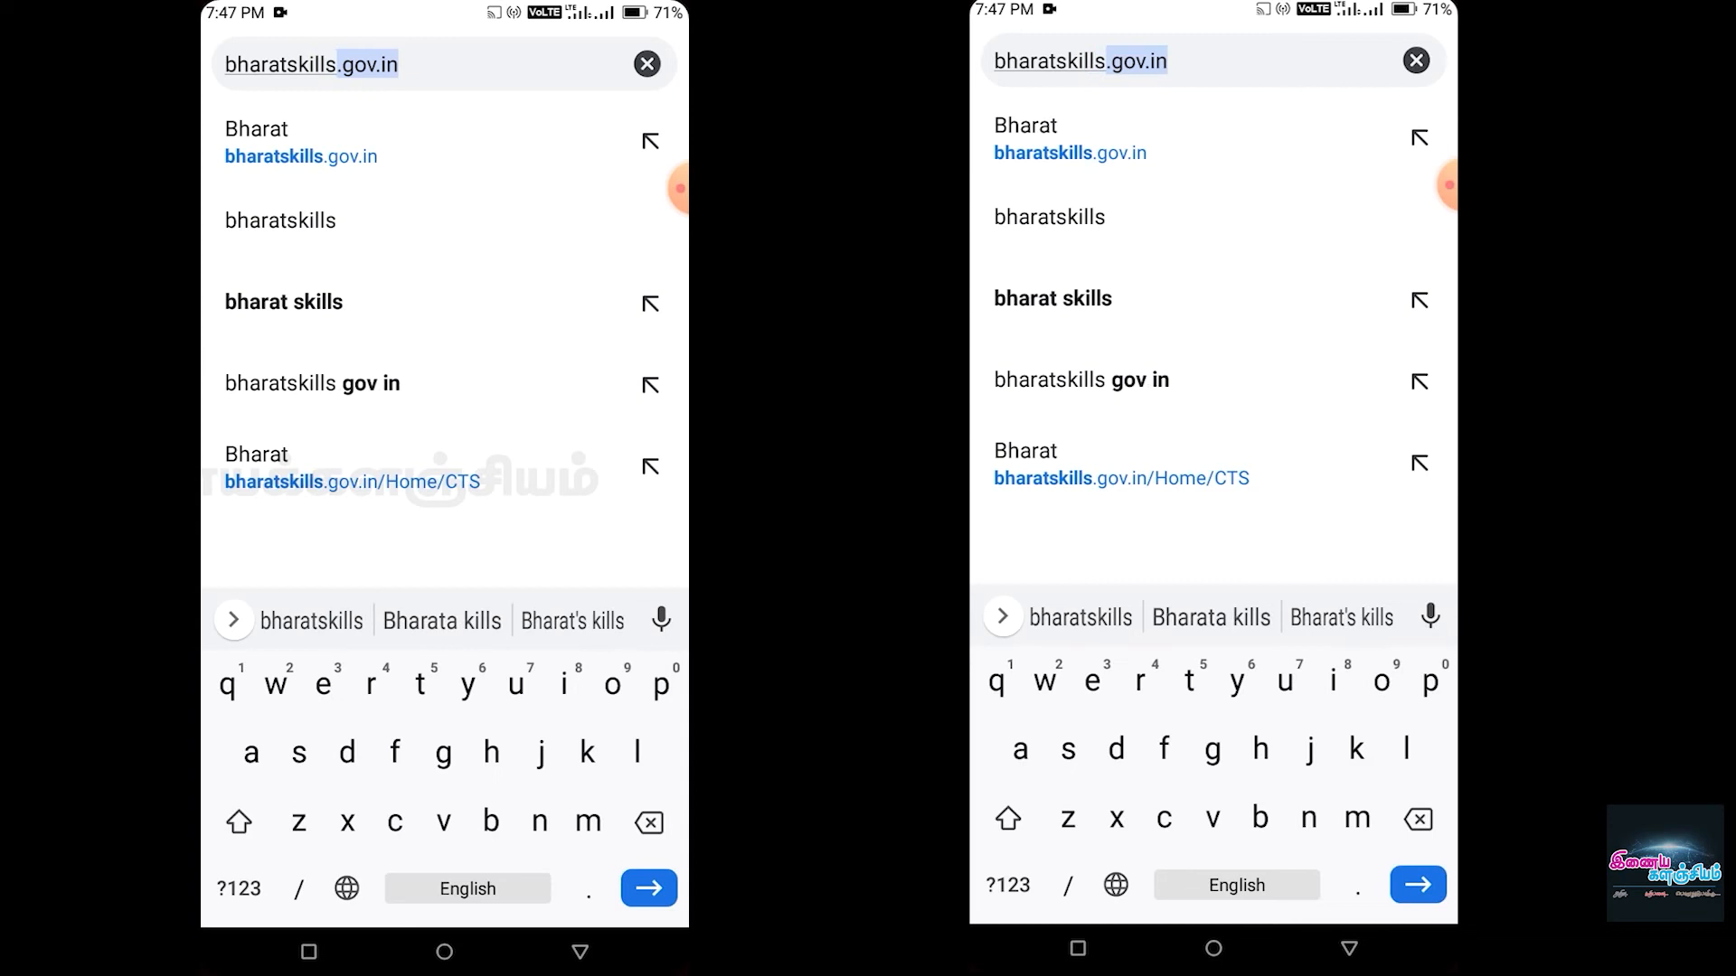
{"action": "type", "text": ".gov"}
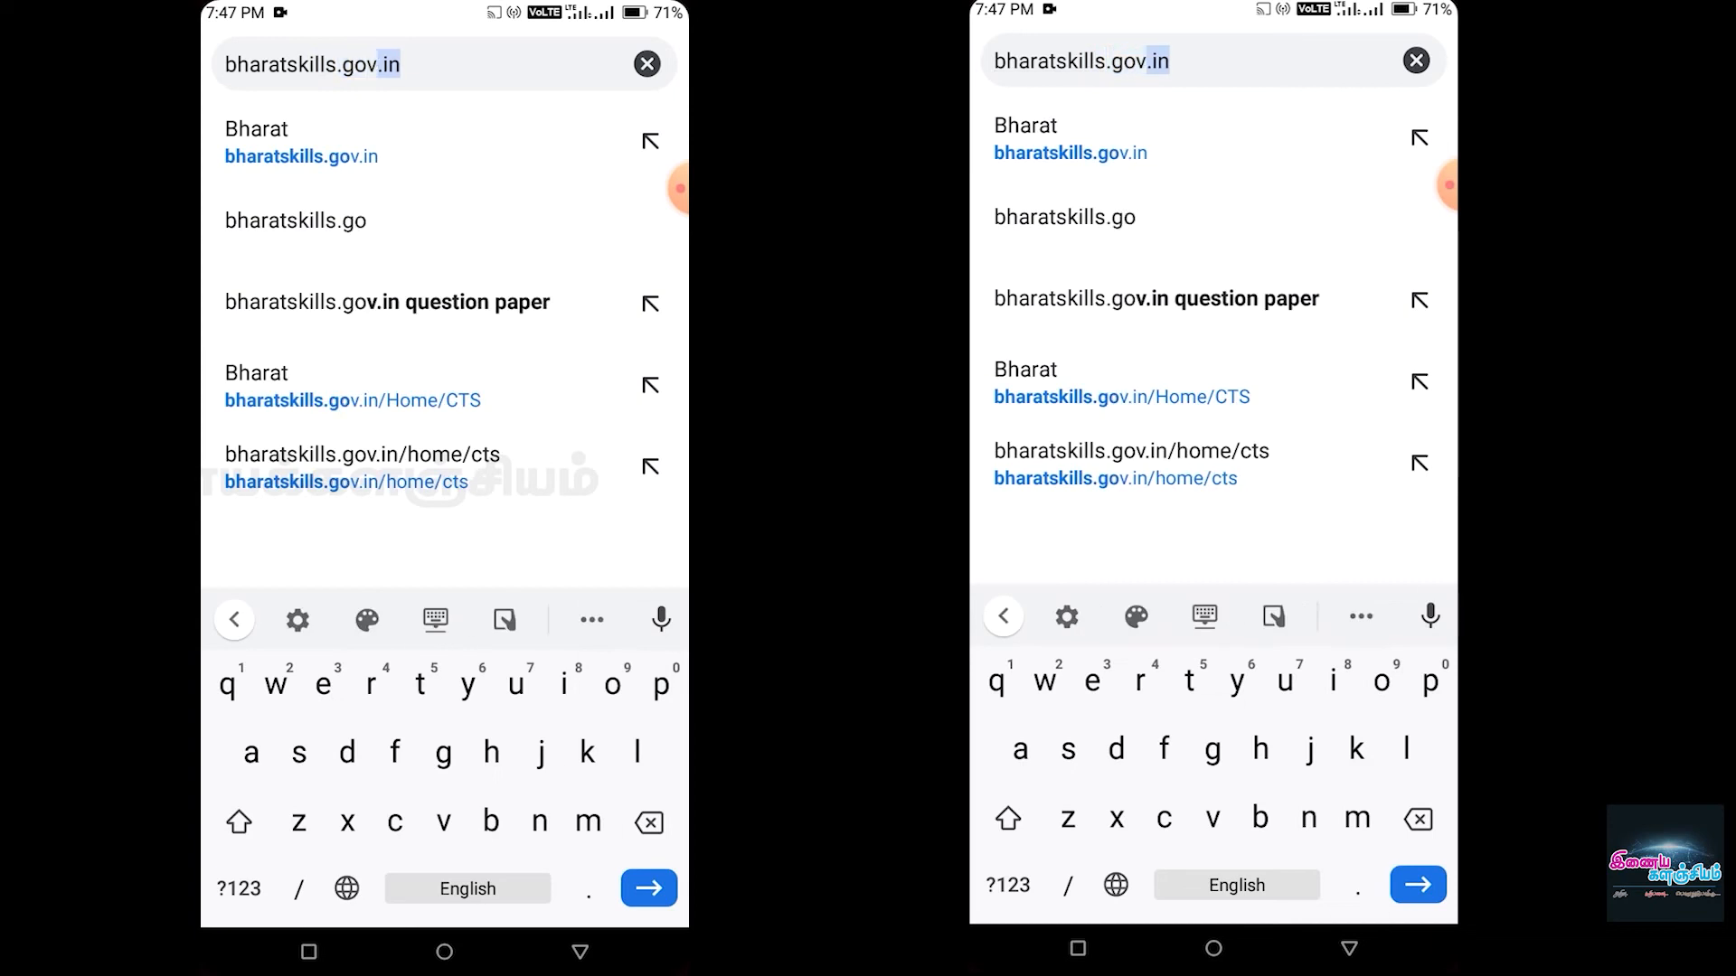
{"action": "type", "text": ".in"}
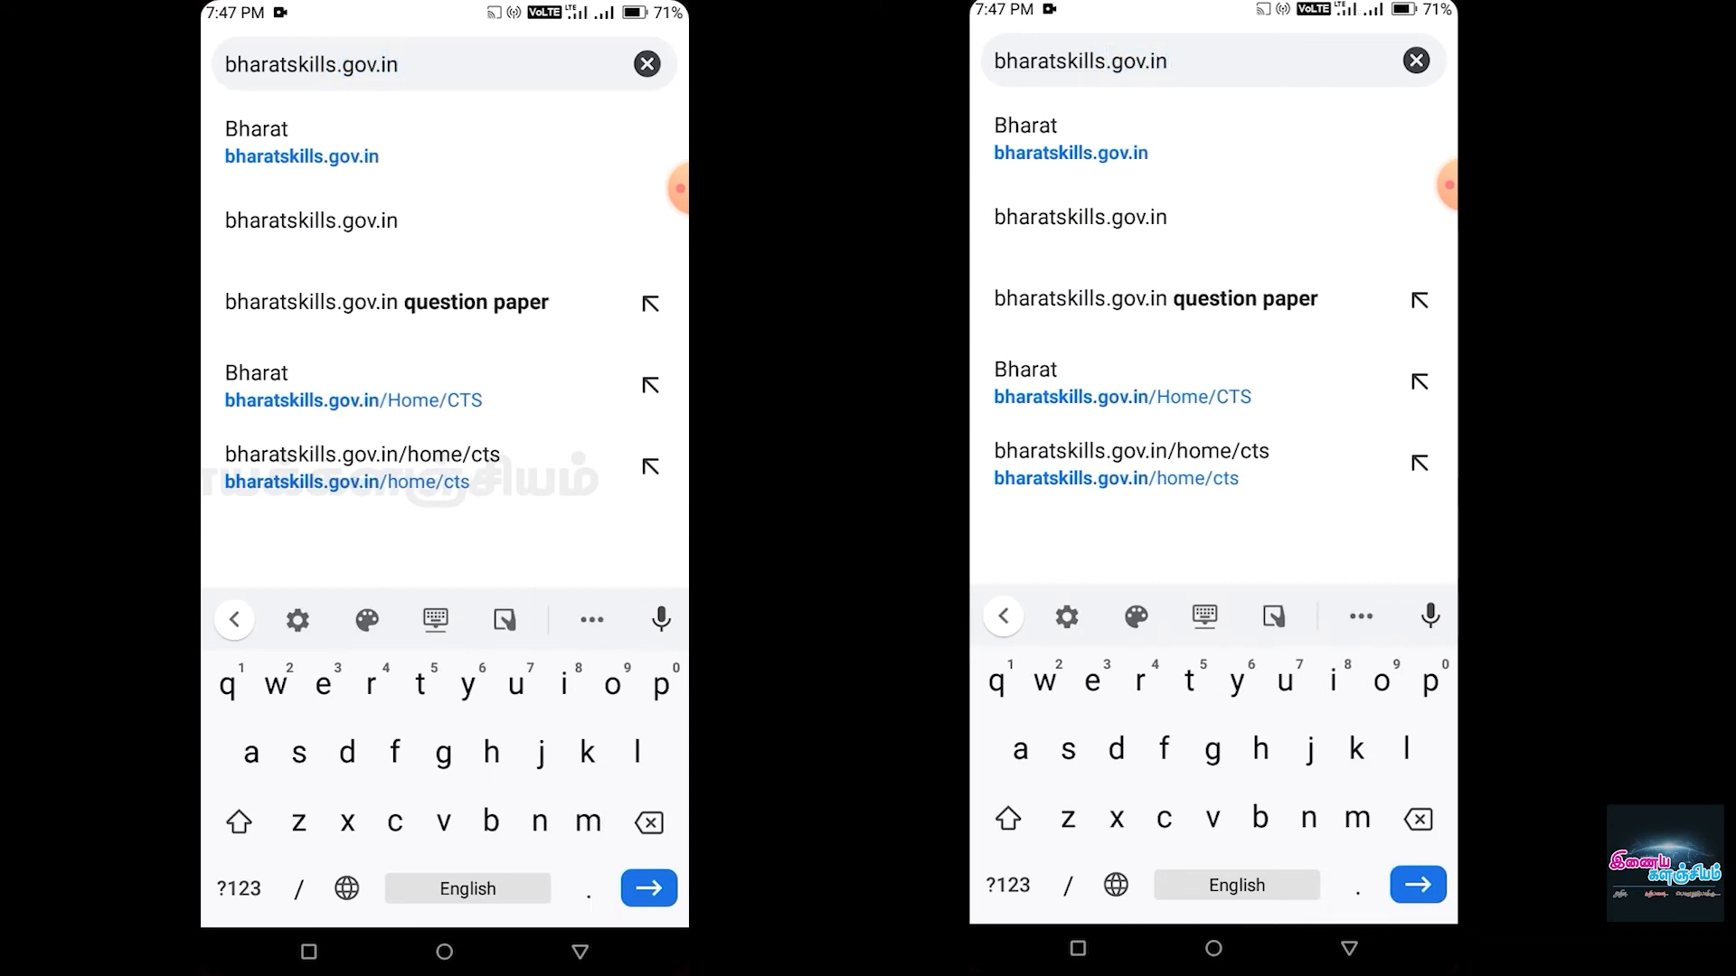
{"action": "key", "text": "Return"}
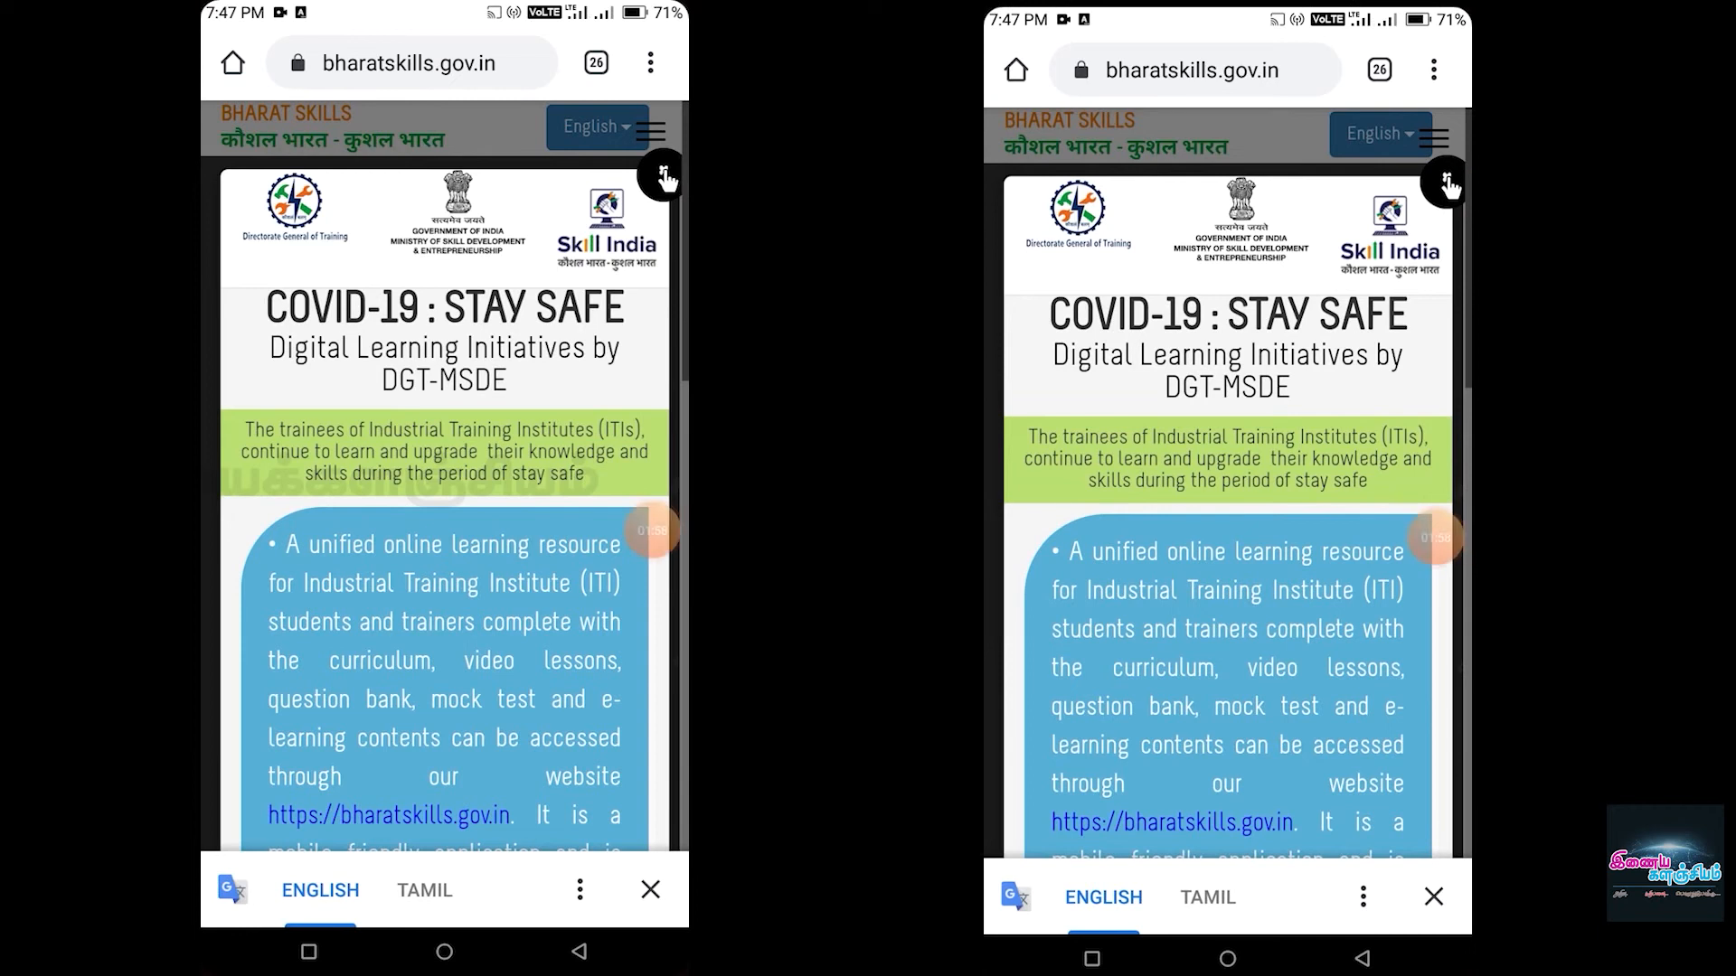
- Dismiss the COVID-19 notice, switch Chrome to Desktop site, dismiss it again, and open CTS
{"action": "left_click", "coordinate": [663, 177]}
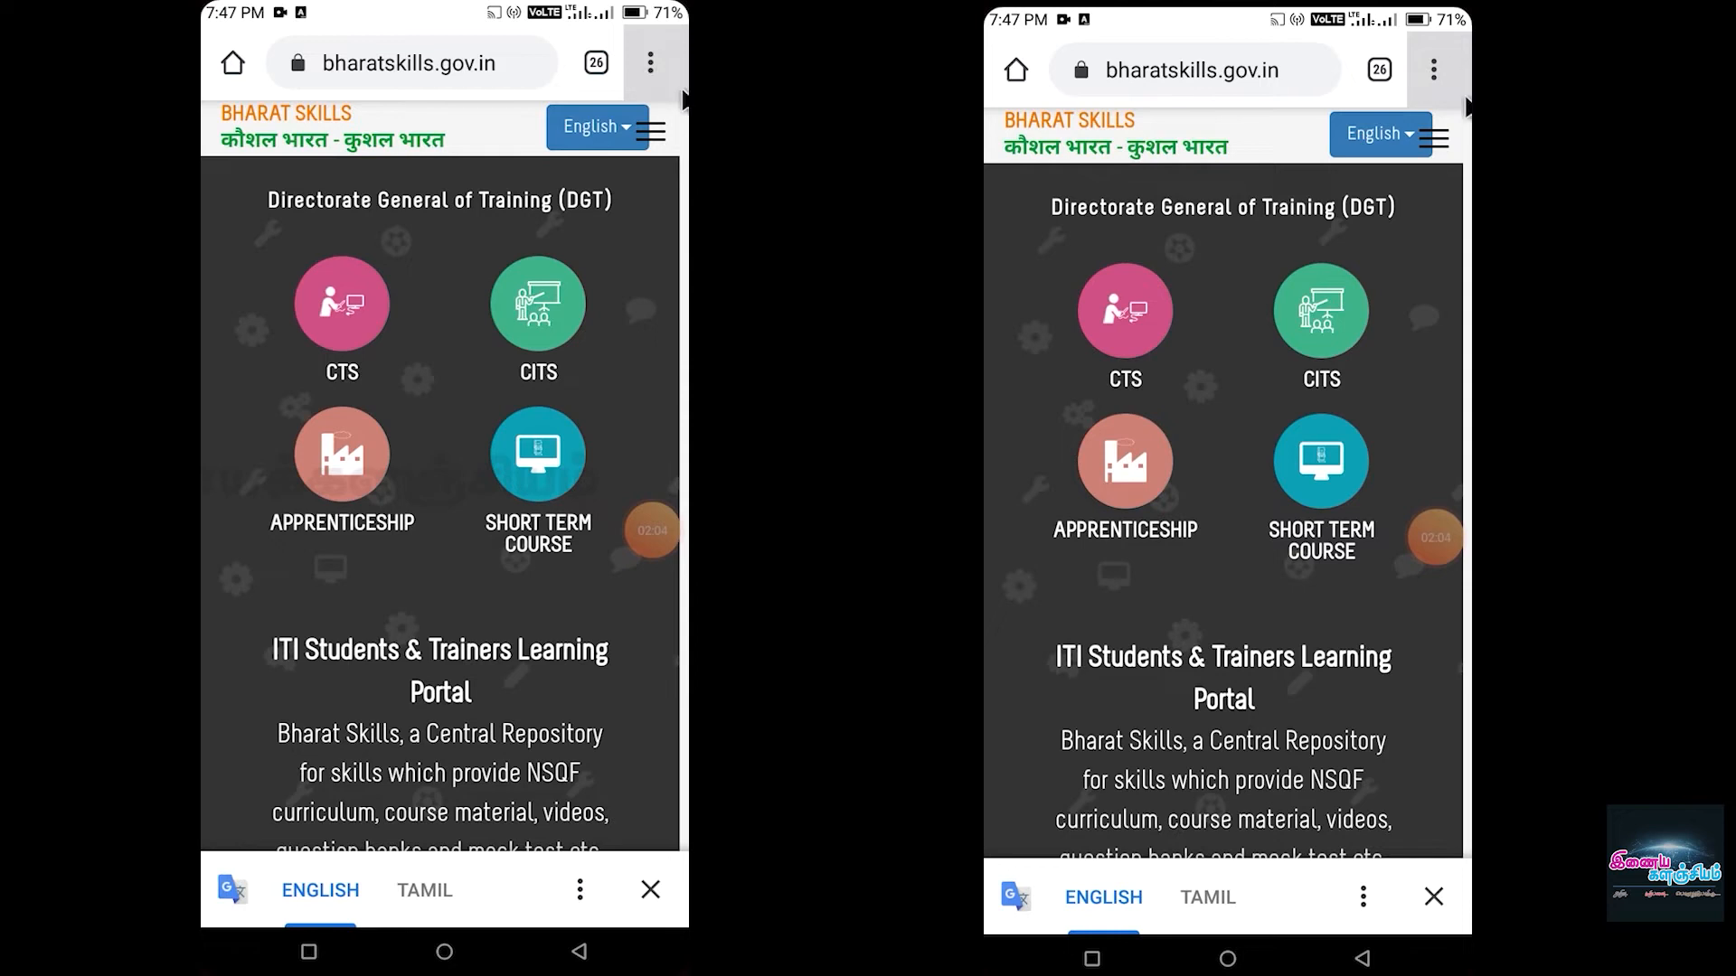
{"action": "left_click", "coordinate": [648, 65]}
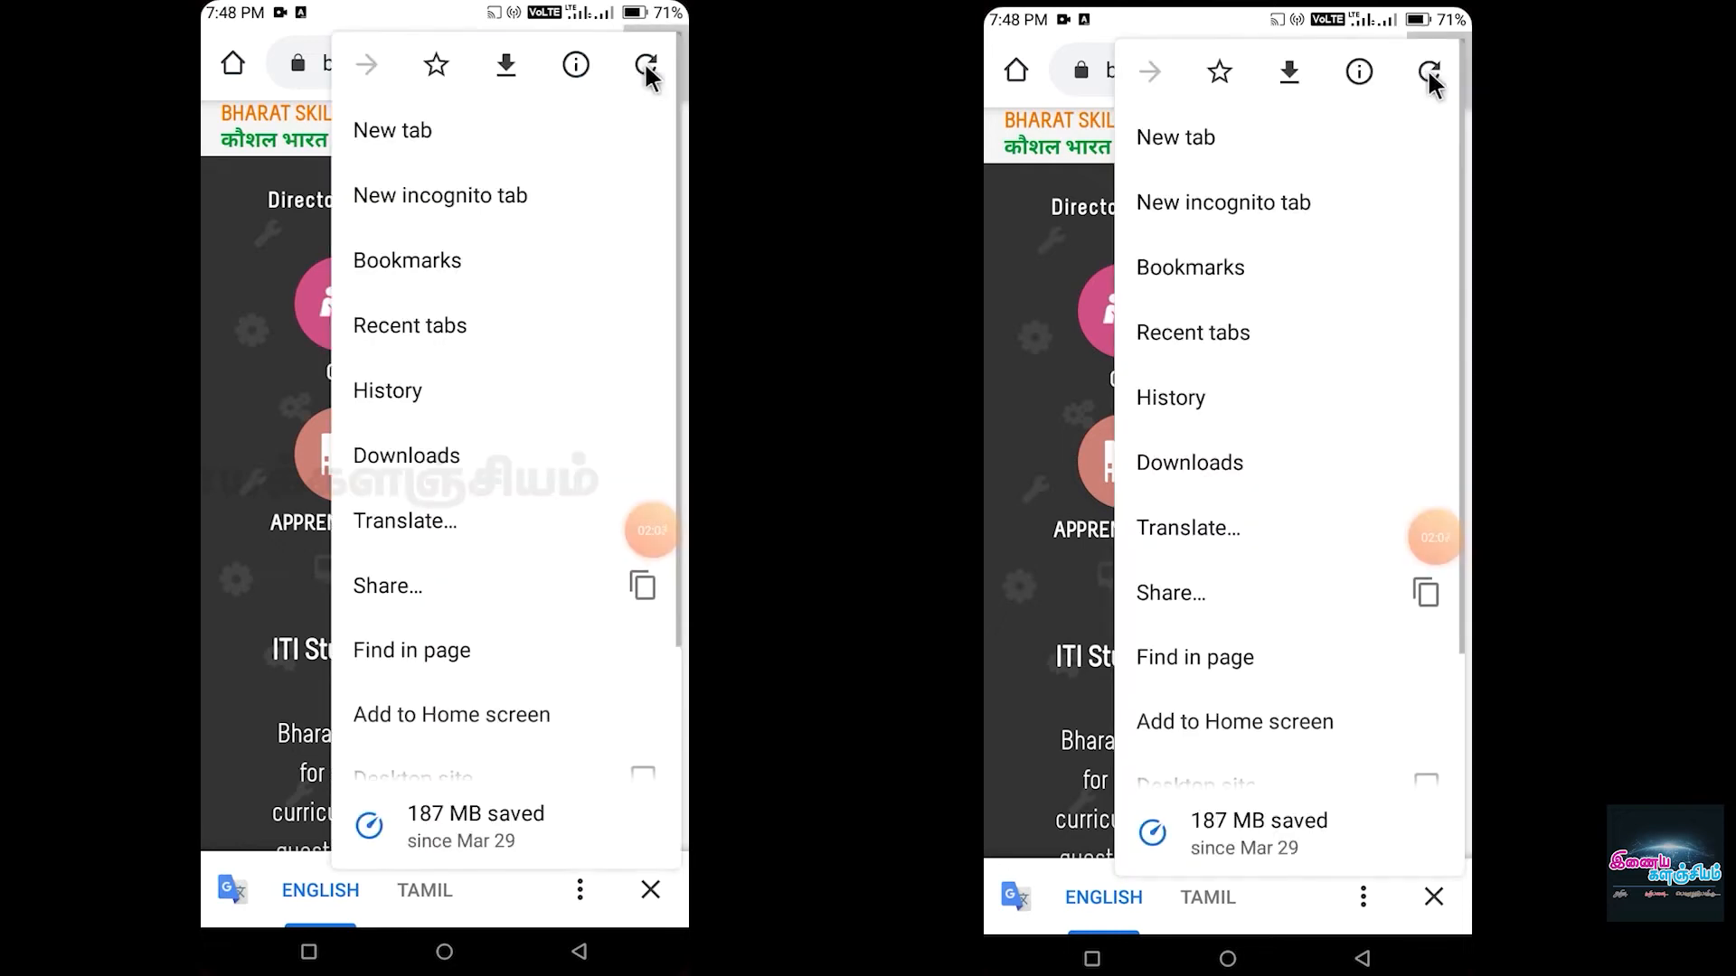
{"action": "scroll", "coordinate": [465, 496], "scroll_direction": "down", "scroll_amount": 2}
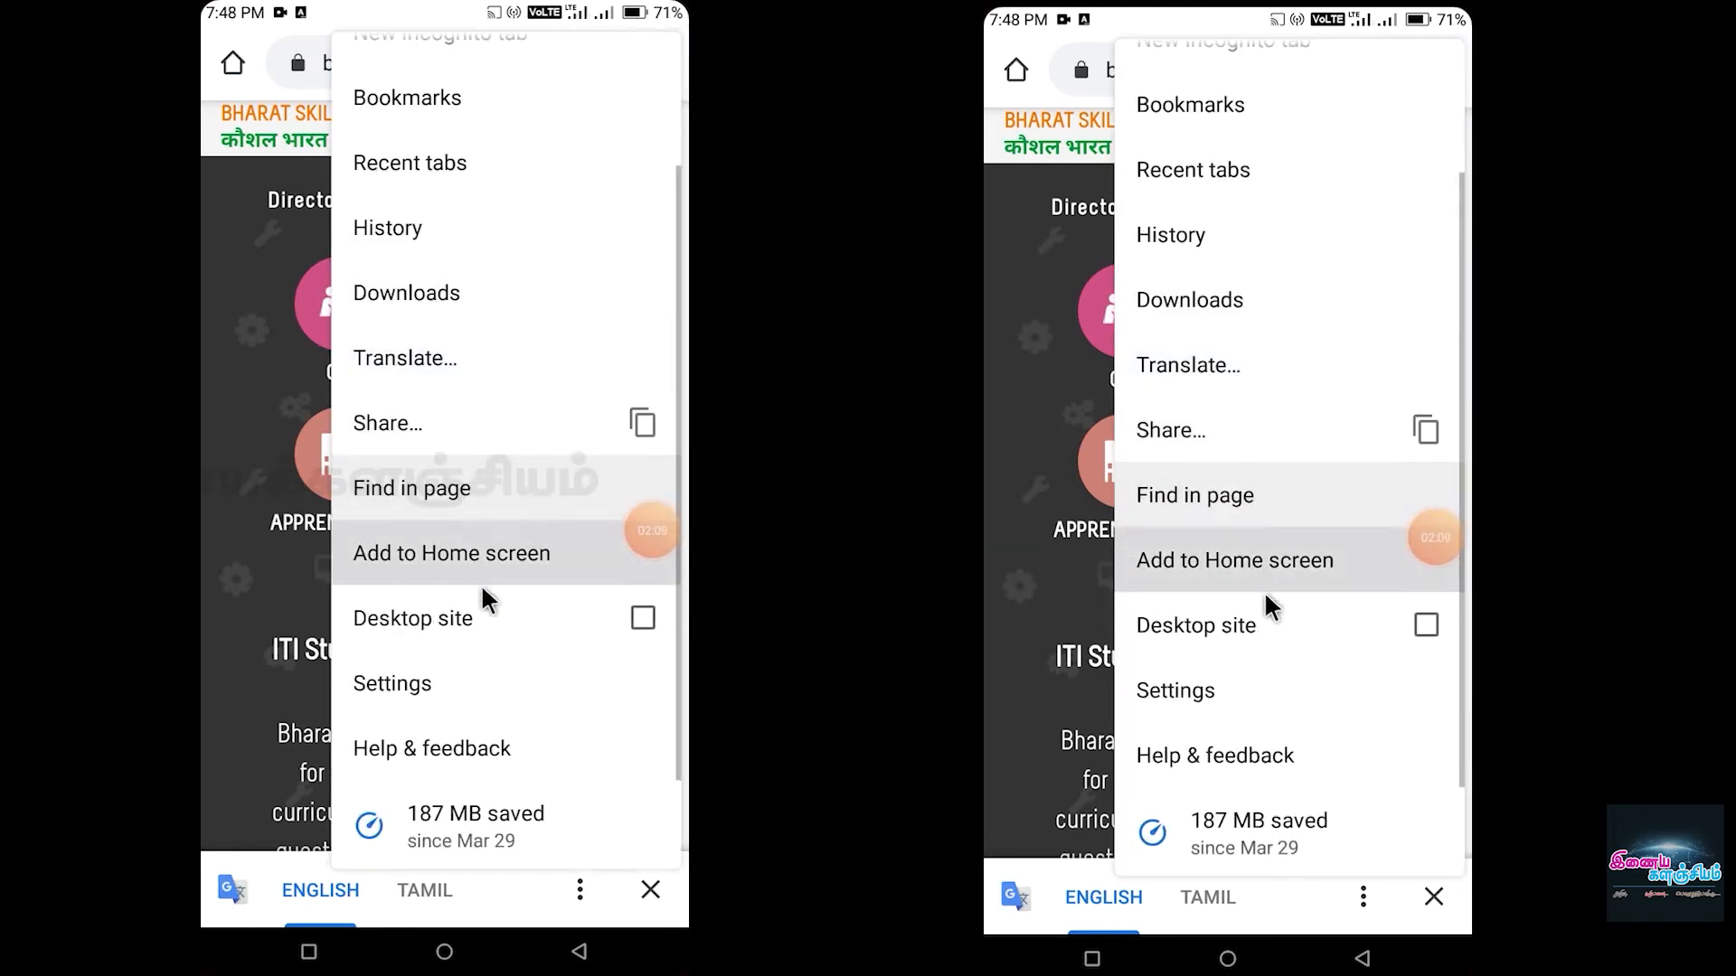
{"action": "left_click", "coordinate": [644, 626]}
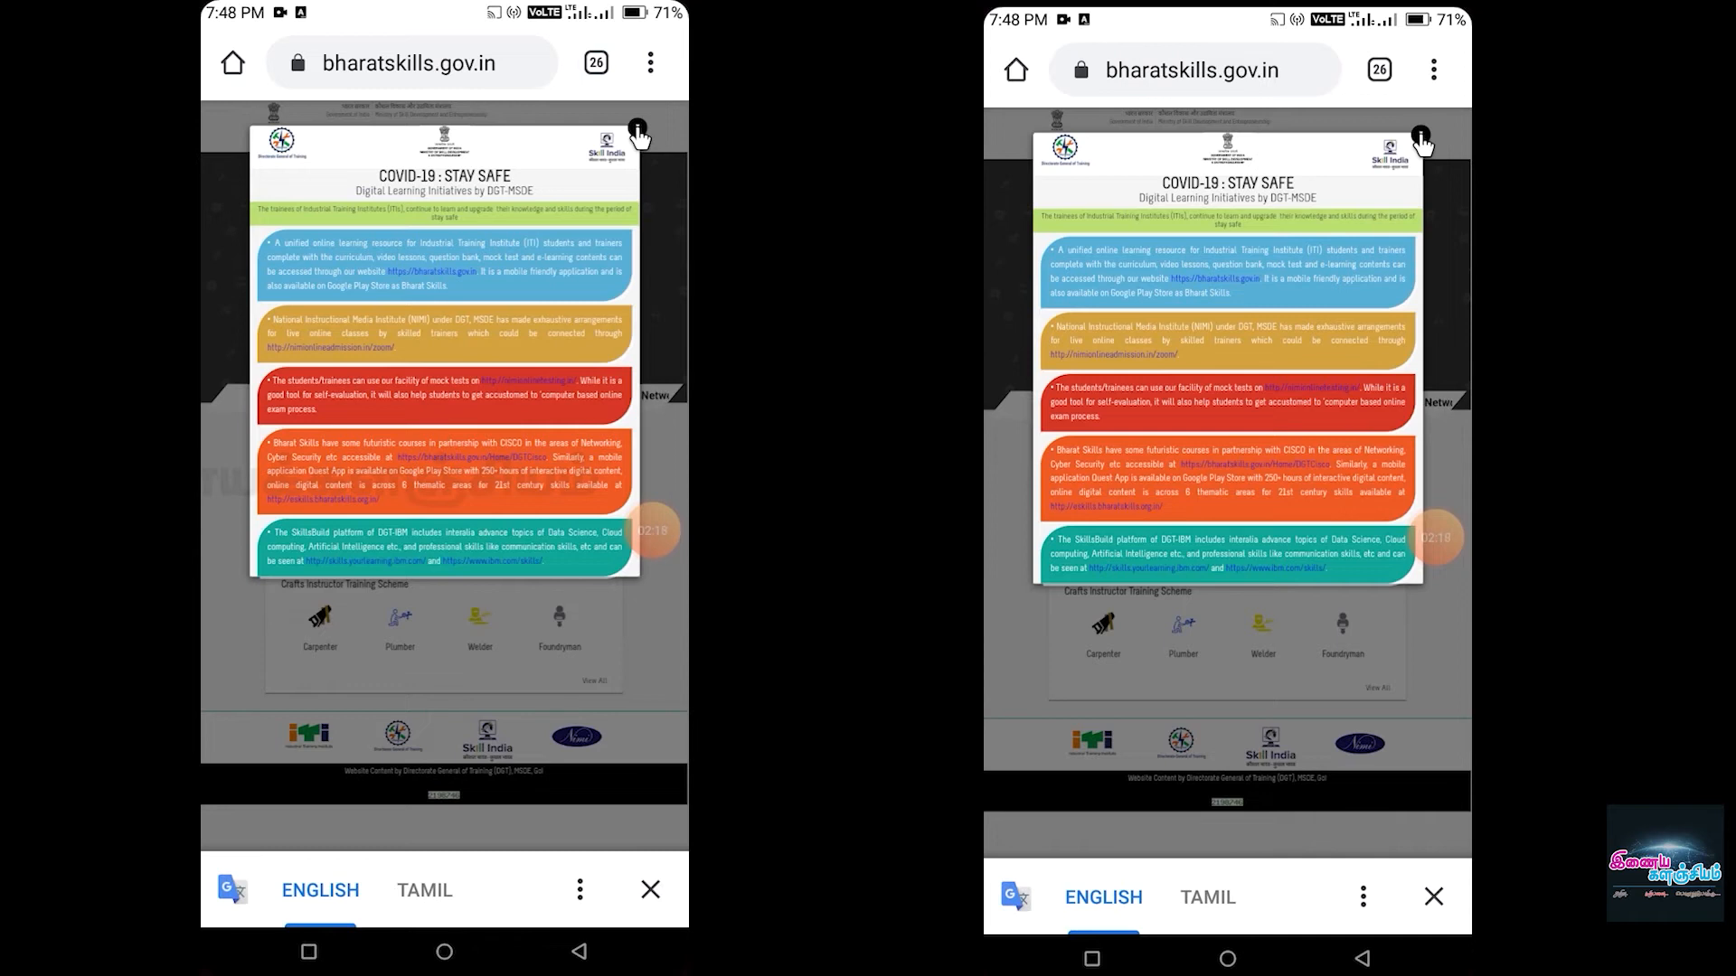
{"action": "left_click", "coordinate": [638, 129]}
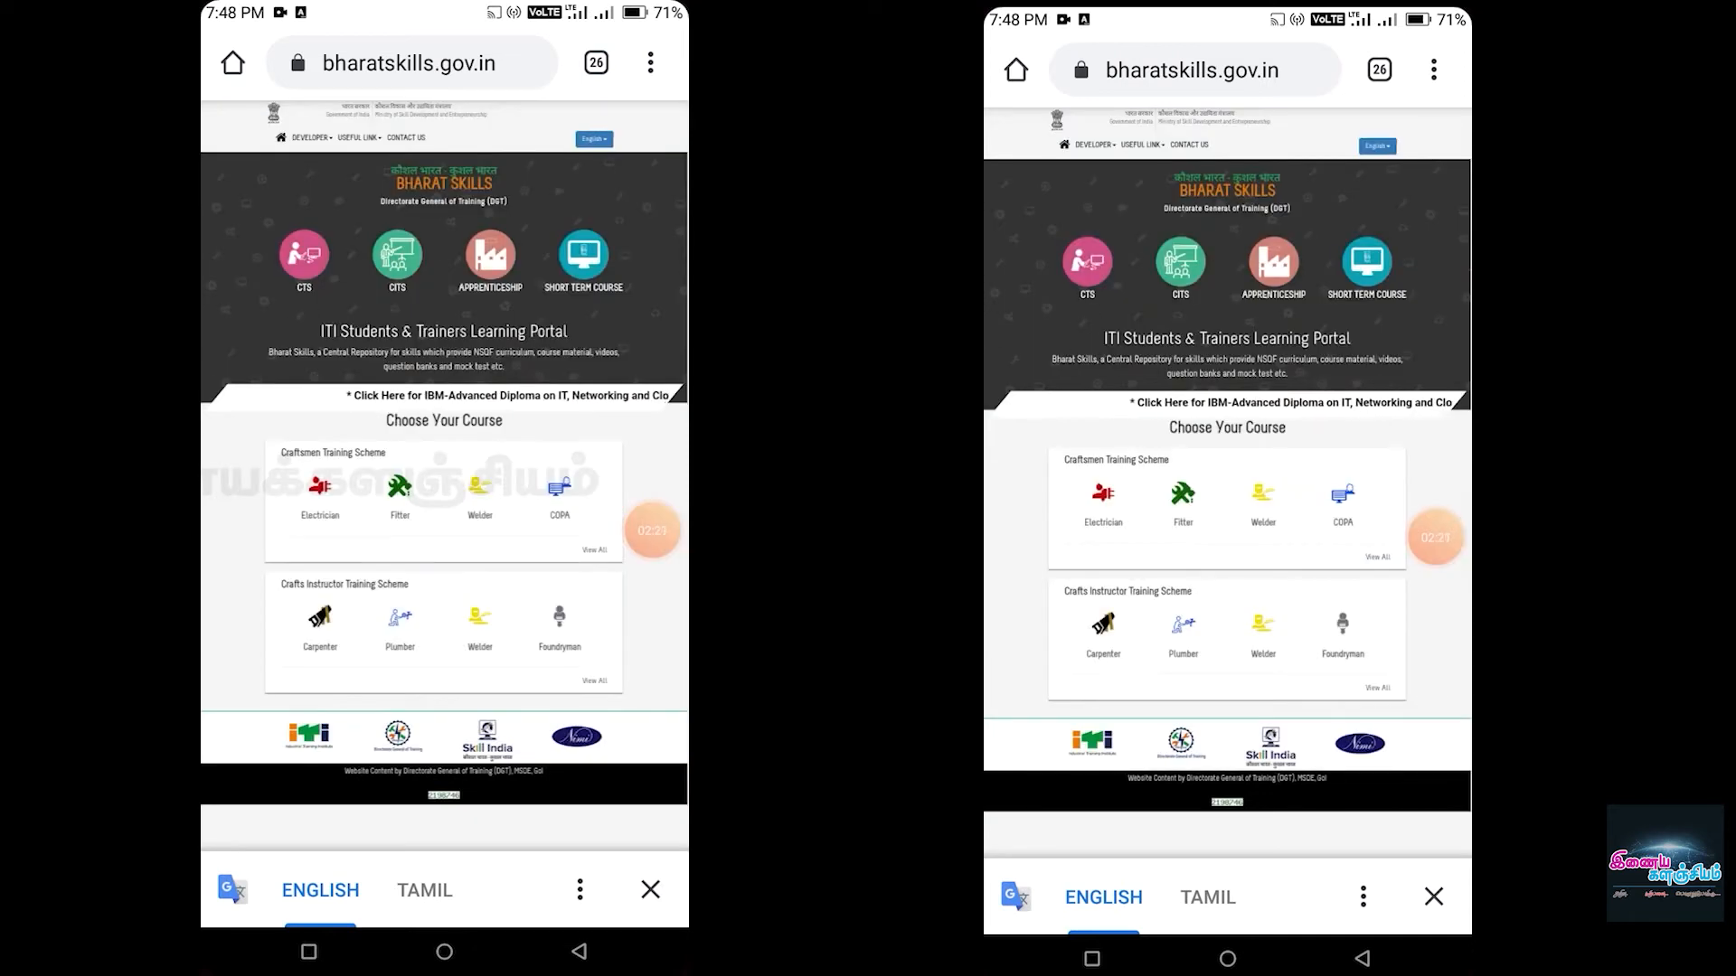
{"action": "left_click", "coordinate": [310, 272]}
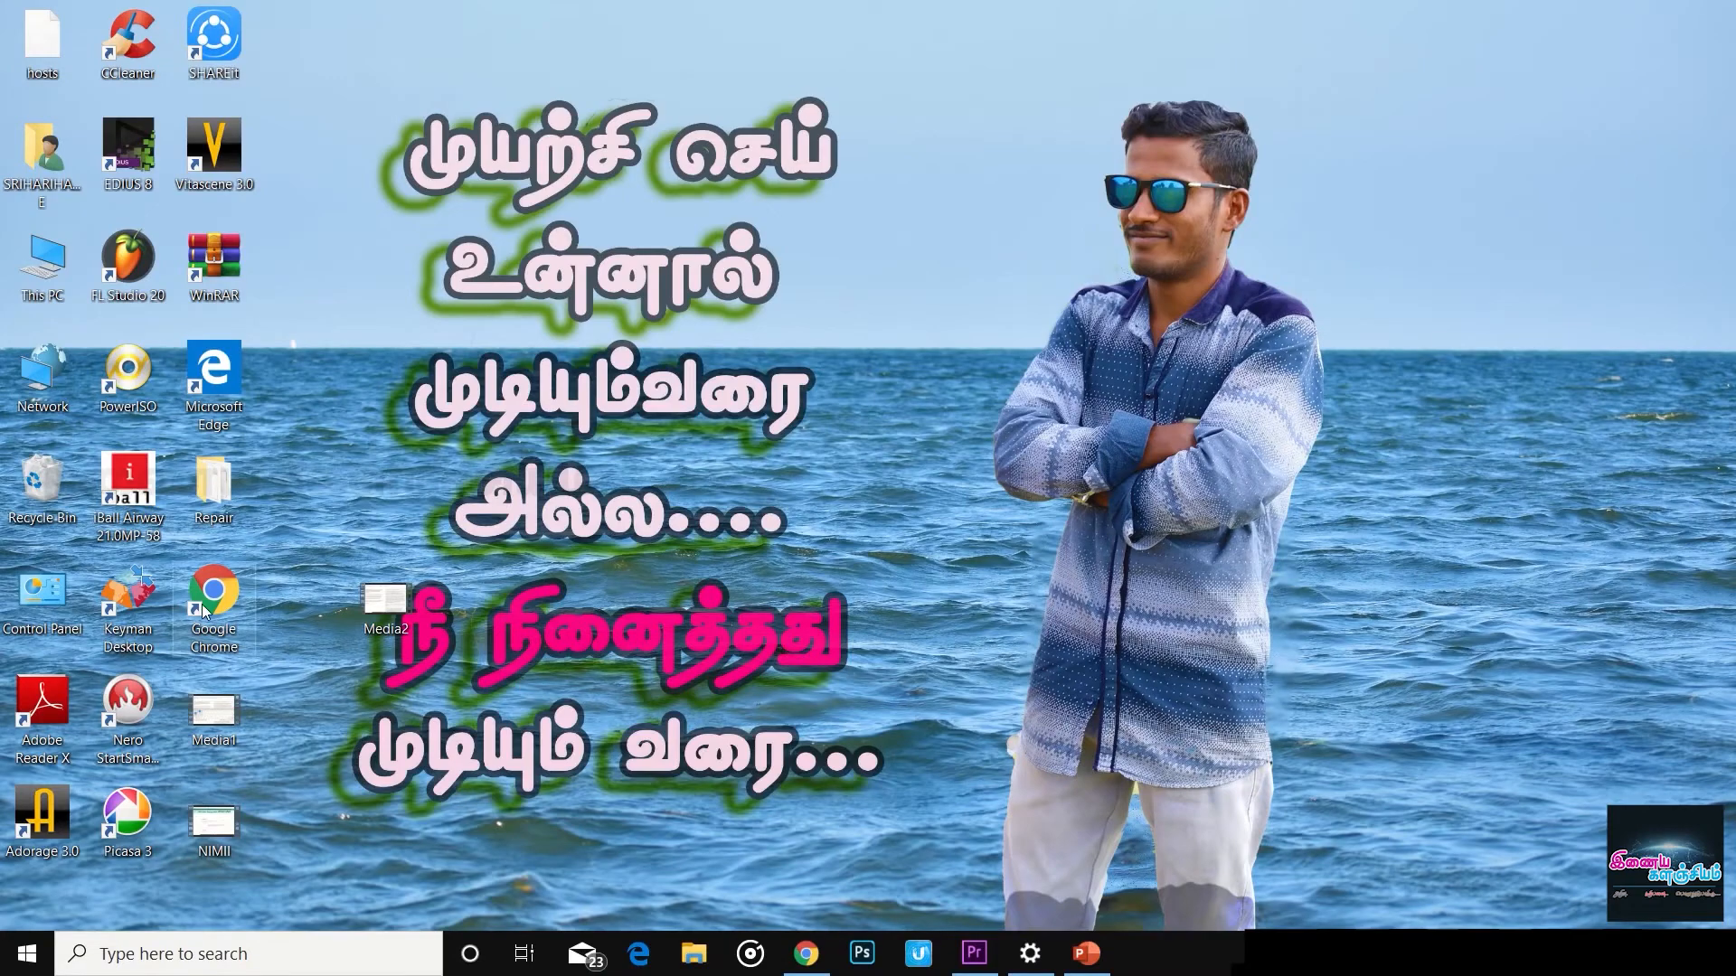
- Launch Chrome, maximize its window and open the Google homepage
{"action": "double_click", "coordinate": [210, 608]}
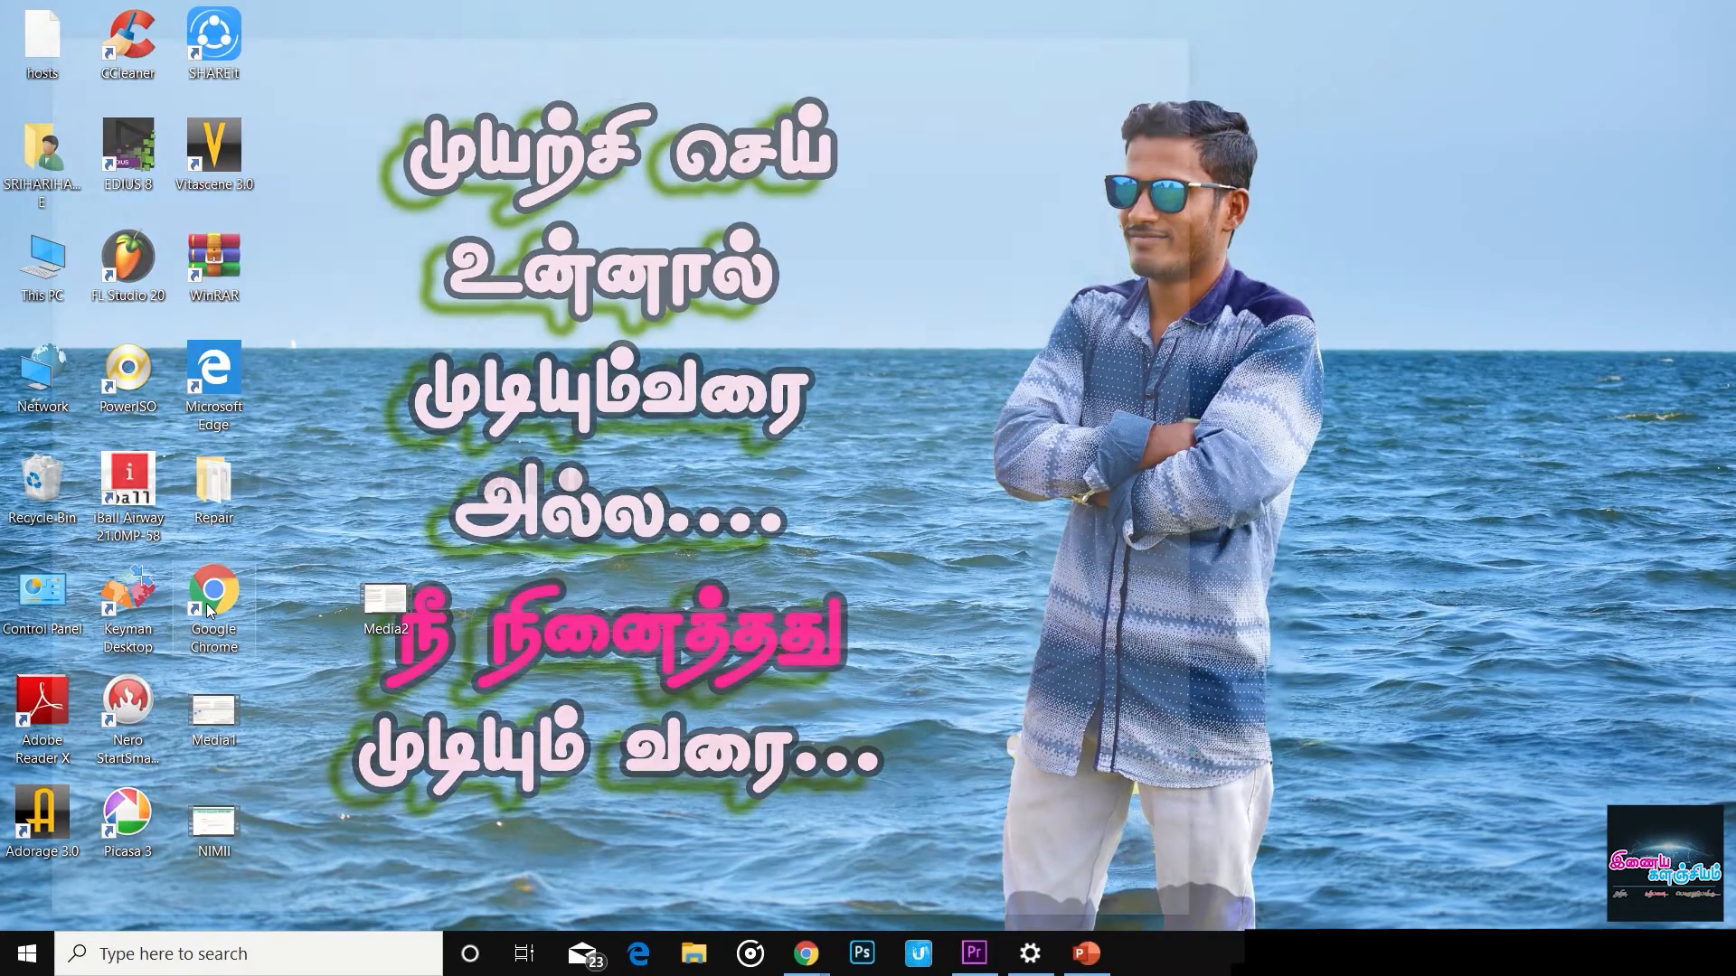
{"action": "left_click", "coordinate": [1137, 37]}
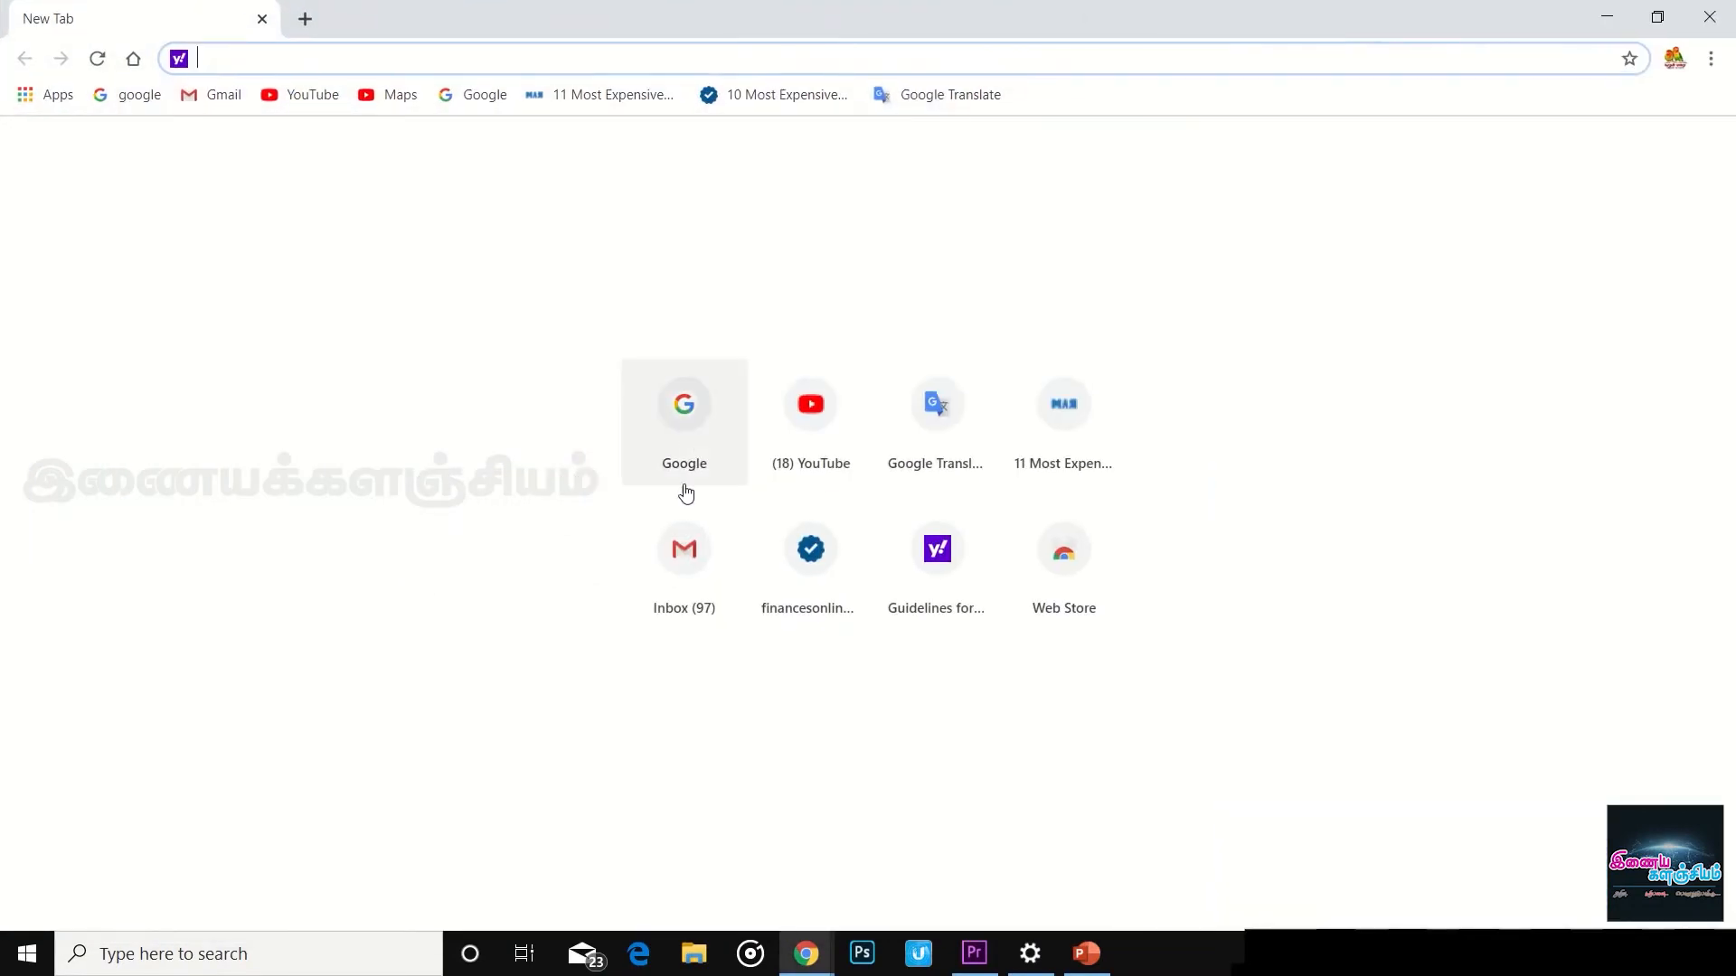
{"action": "left_click", "coordinate": [684, 459]}
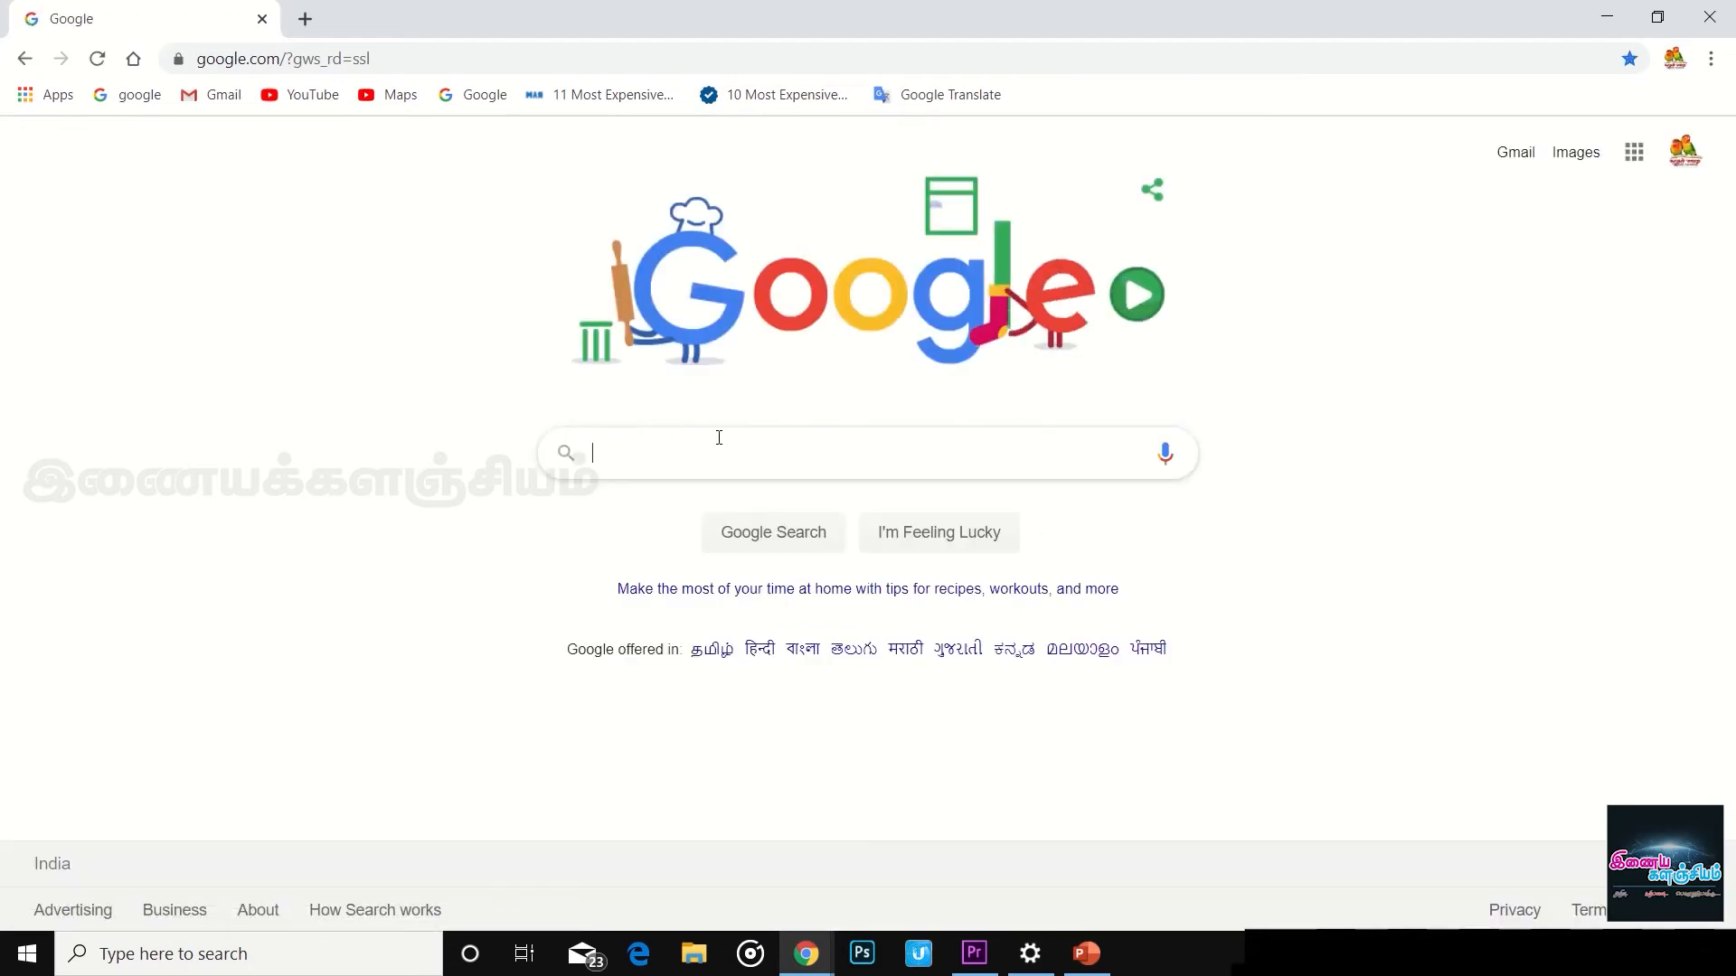
- Search Google for 'bharat skills portal'
{"action": "type", "text": "sk"}
{"action": "key", "text": "BackSpace"}
{"action": "key", "text": "BackSpace"}
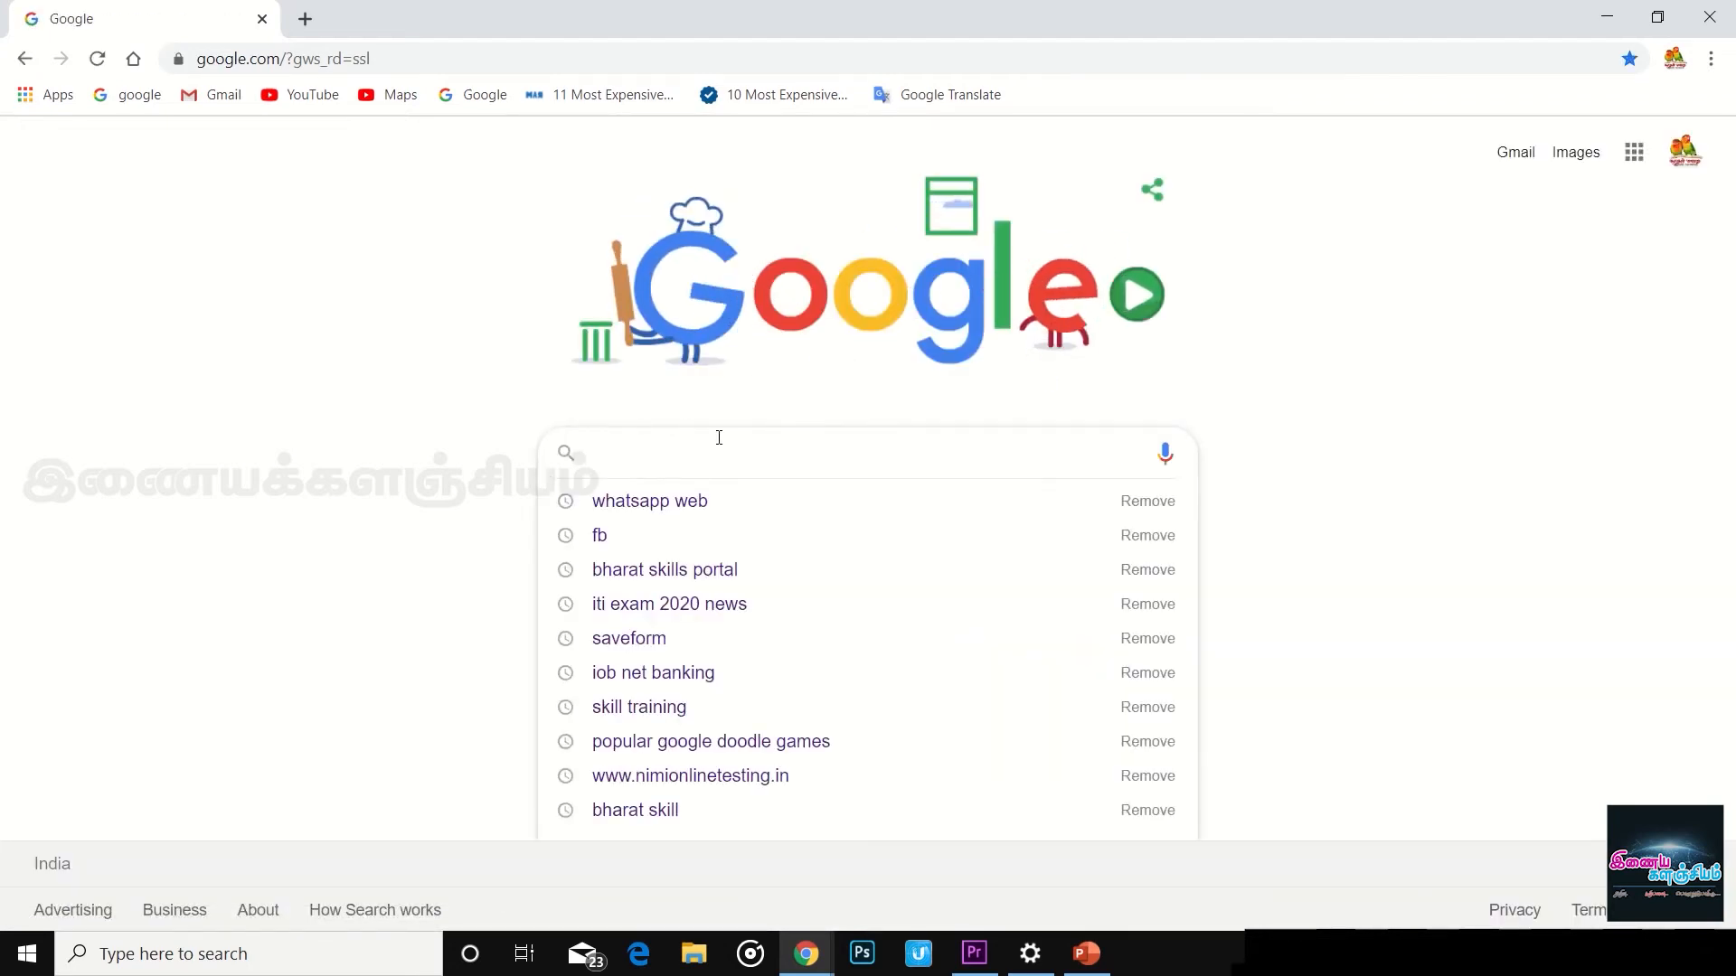
{"action": "type", "text": "bharat"}
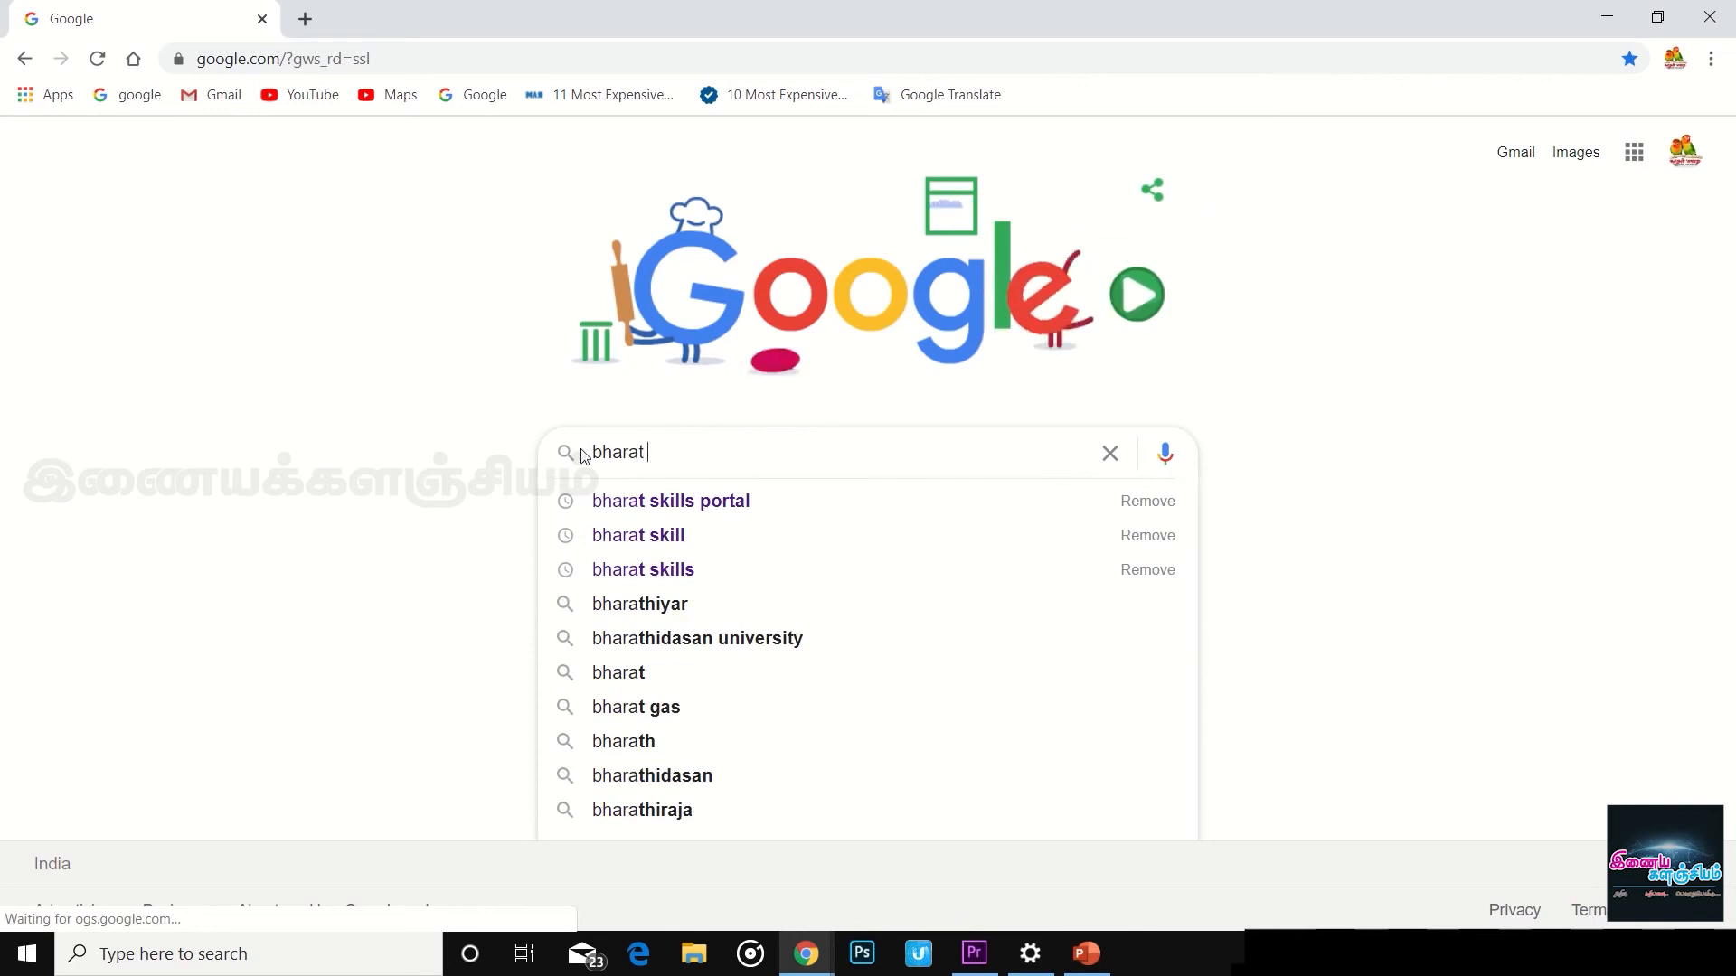
{"action": "left_click", "coordinate": [683, 503]}
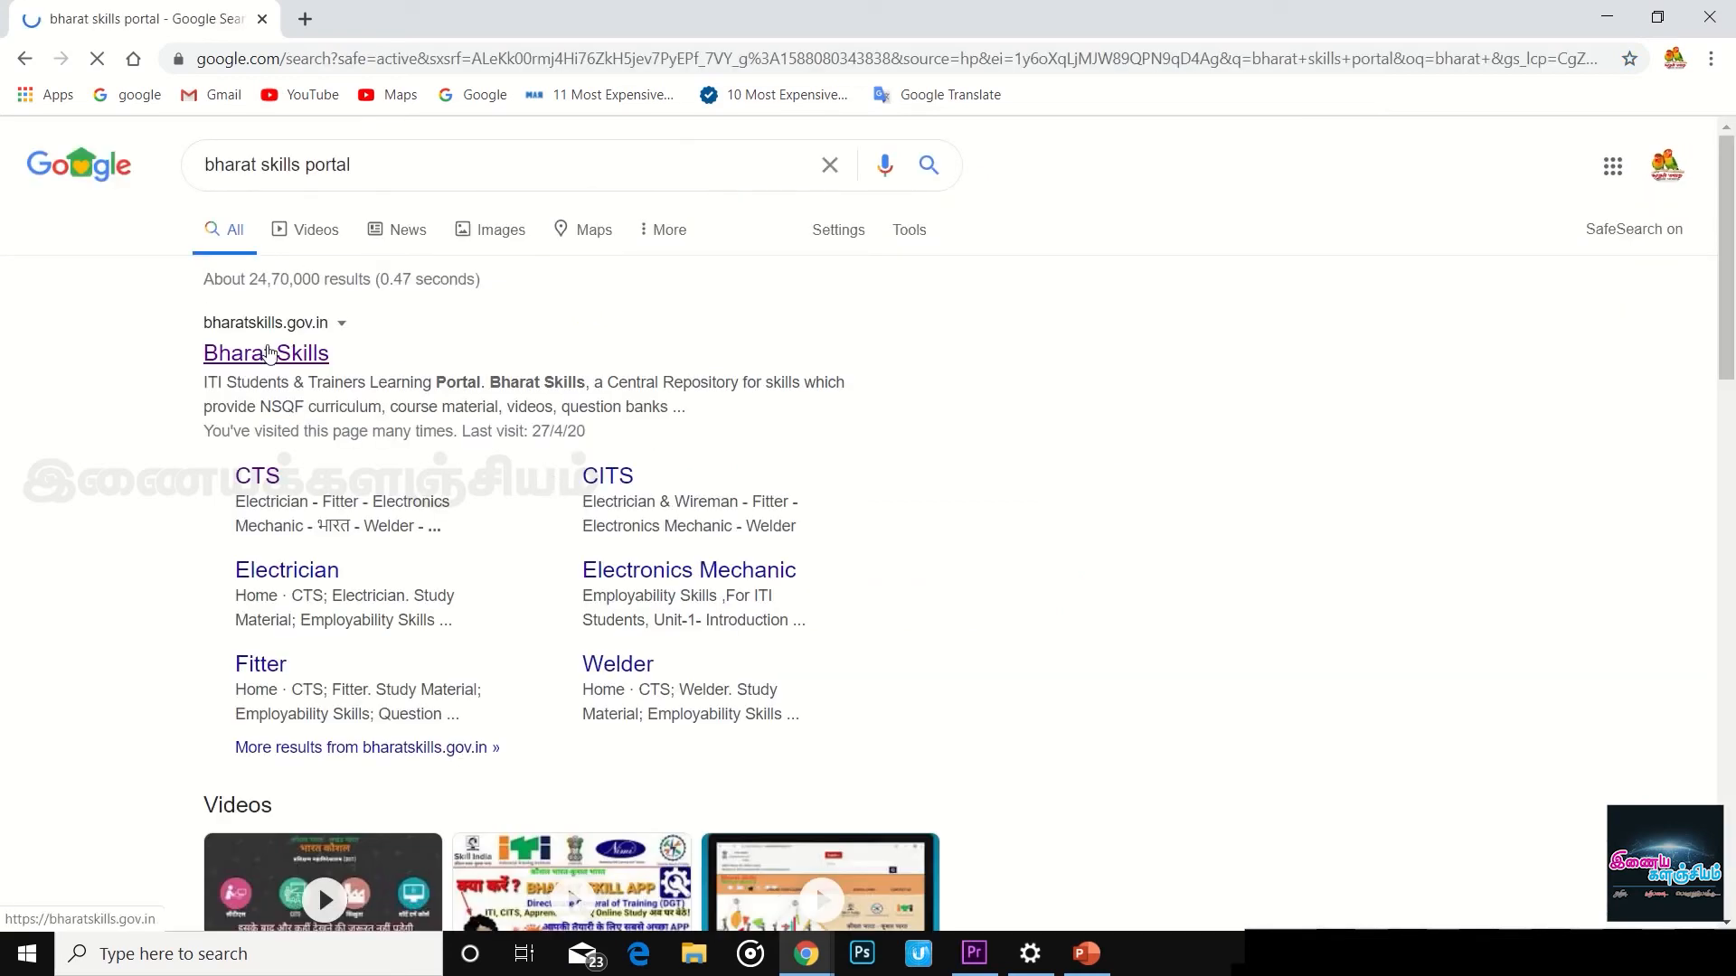
- Open the bharatskills.gov.in result, close the COVID-19 notice and go to the CTS trades list
{"action": "left_click", "coordinate": [269, 352]}
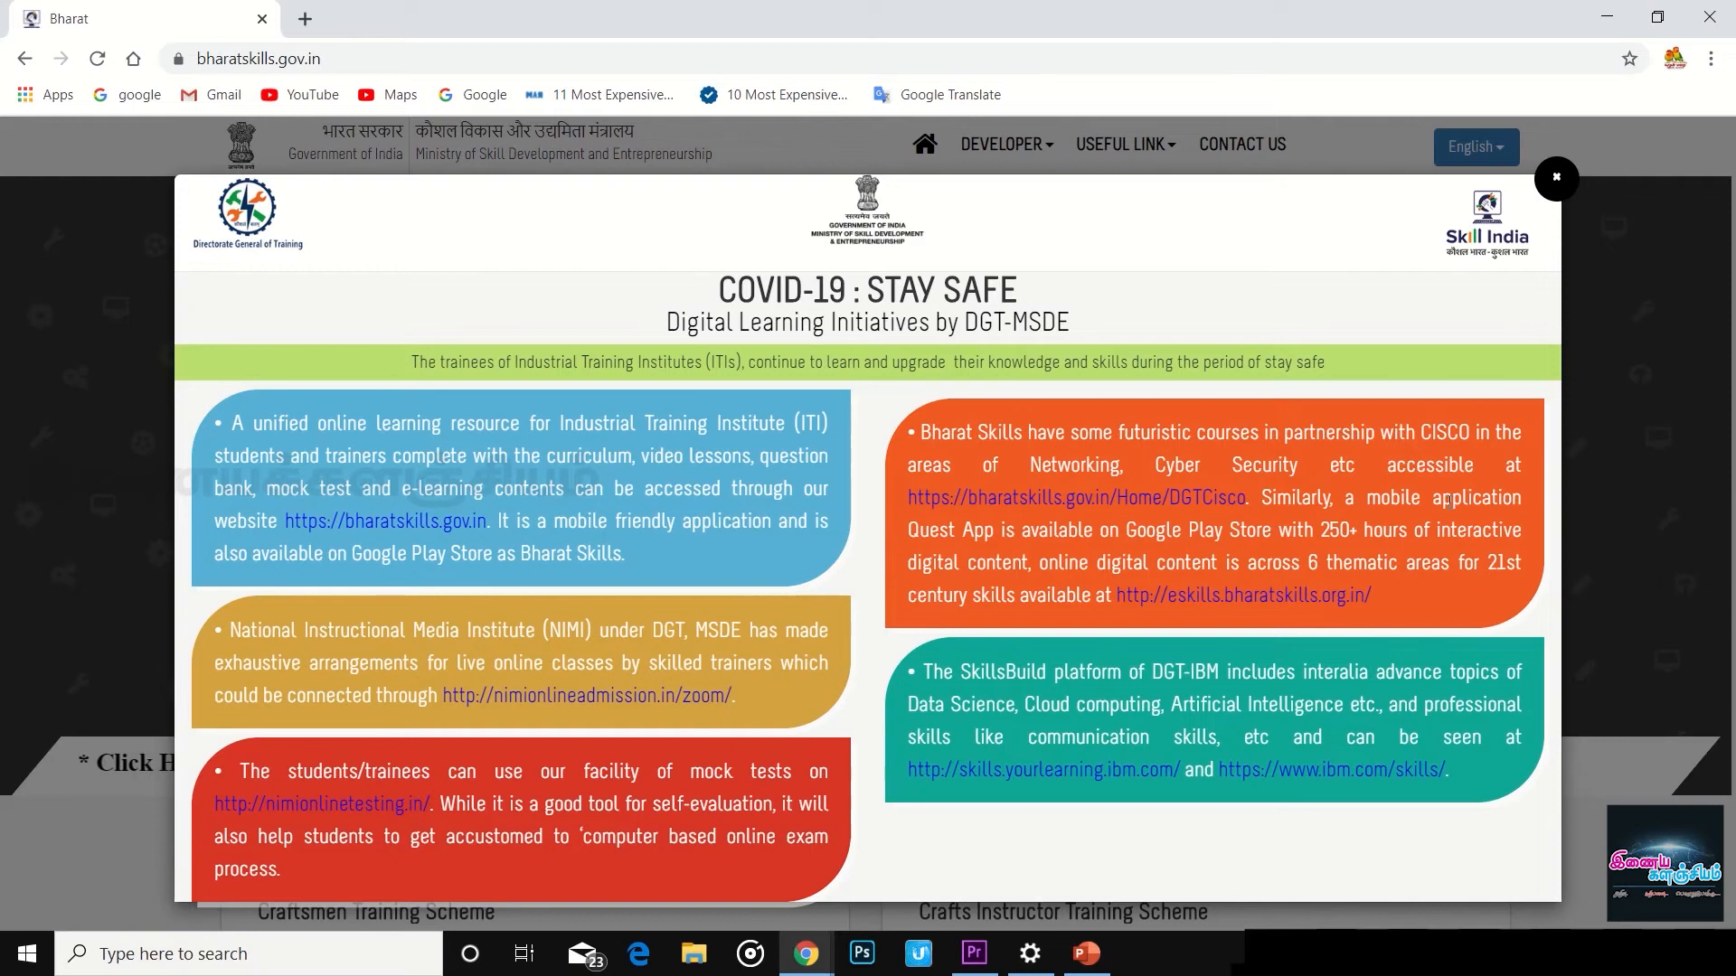
{"action": "left_click", "coordinate": [1557, 178]}
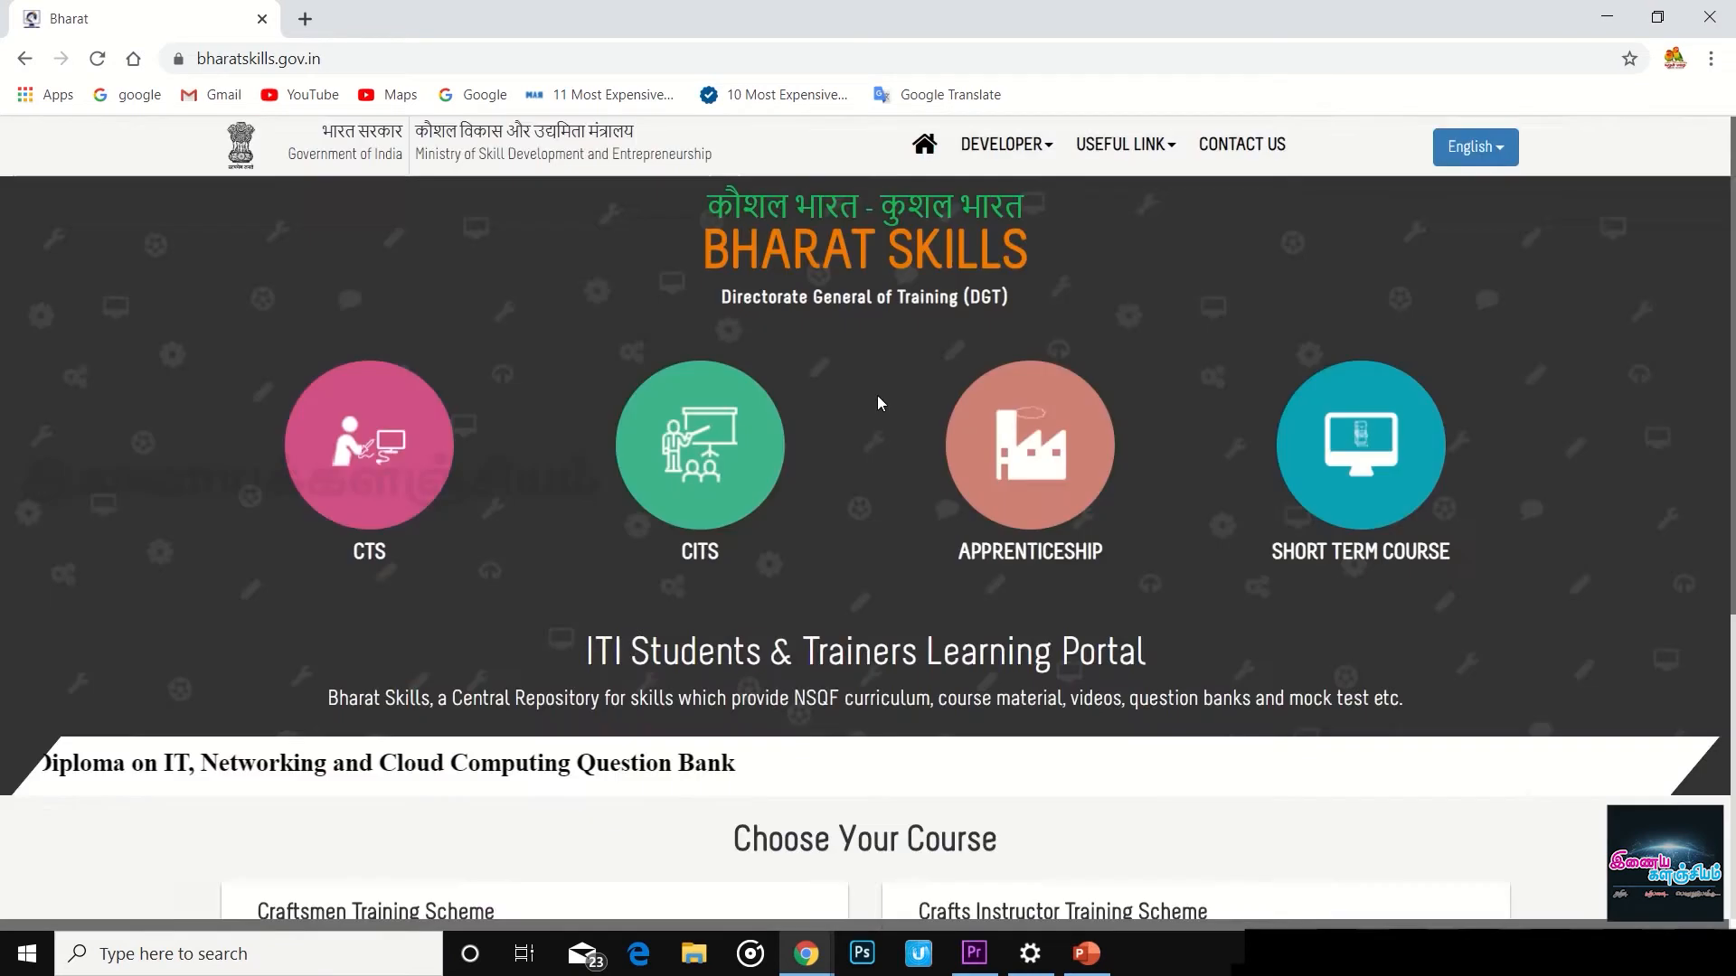
{"action": "left_click", "coordinate": [371, 498]}
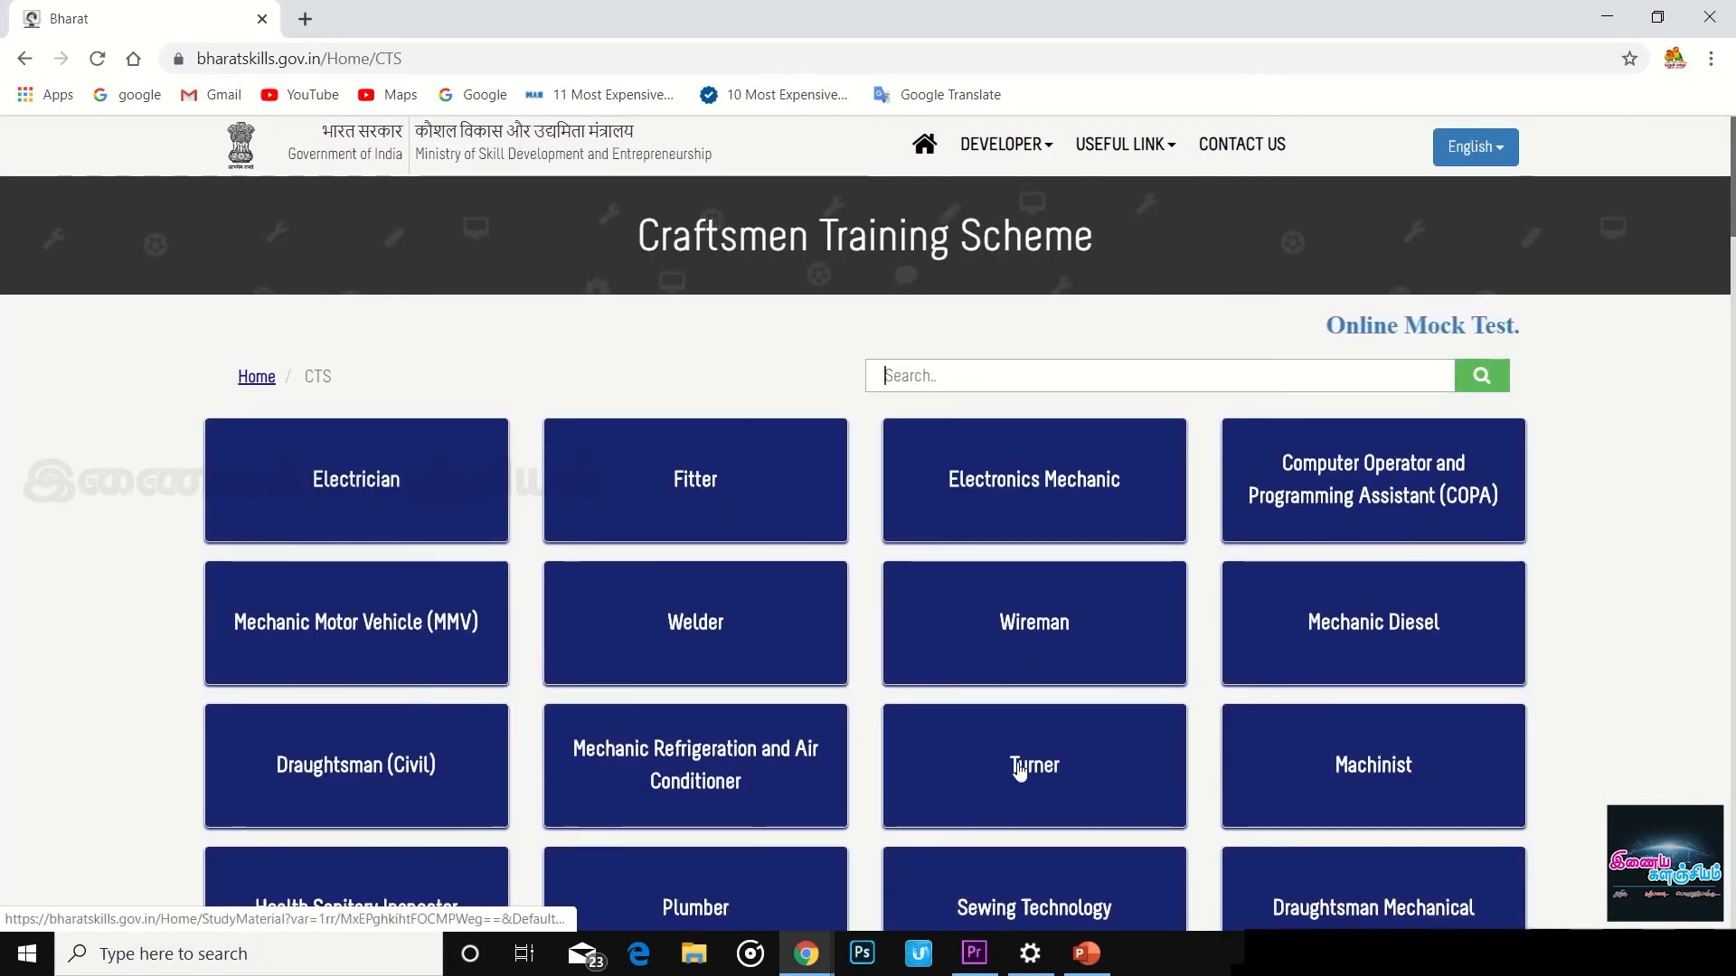
- Open the Fitter trade's study material page and look over its ebooks
{"action": "left_click", "coordinate": [686, 481]}
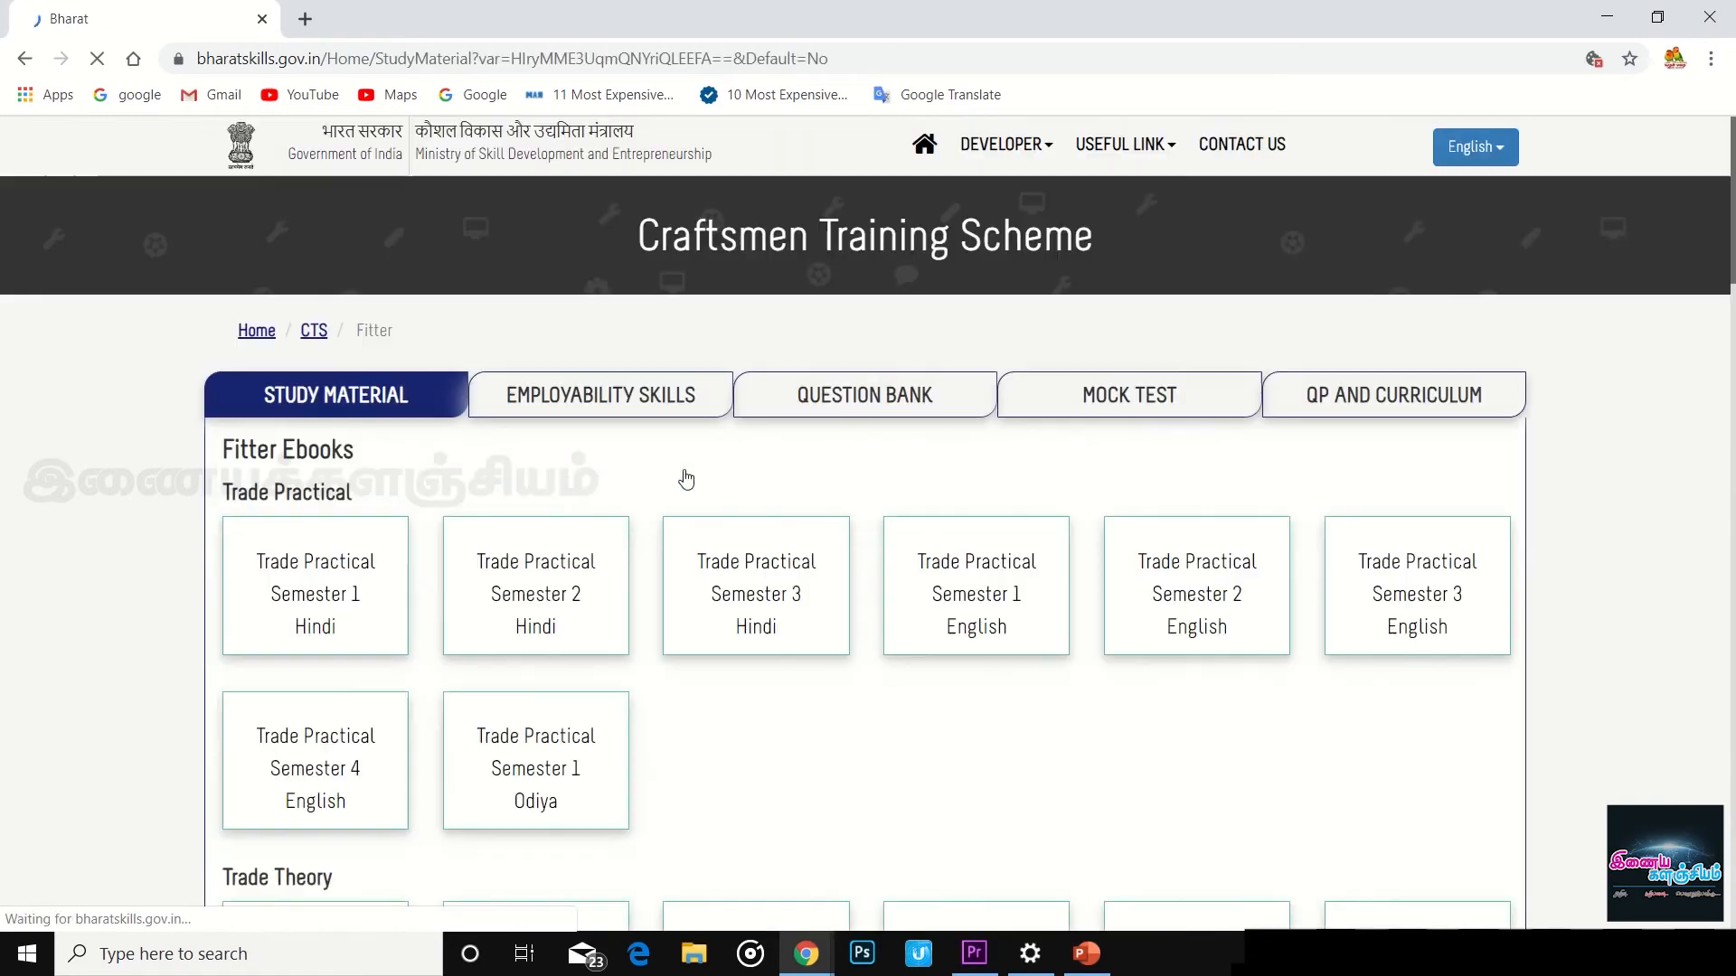
{"action": "scroll", "coordinate": [425, 588], "scroll_direction": "down", "scroll_amount": 17}
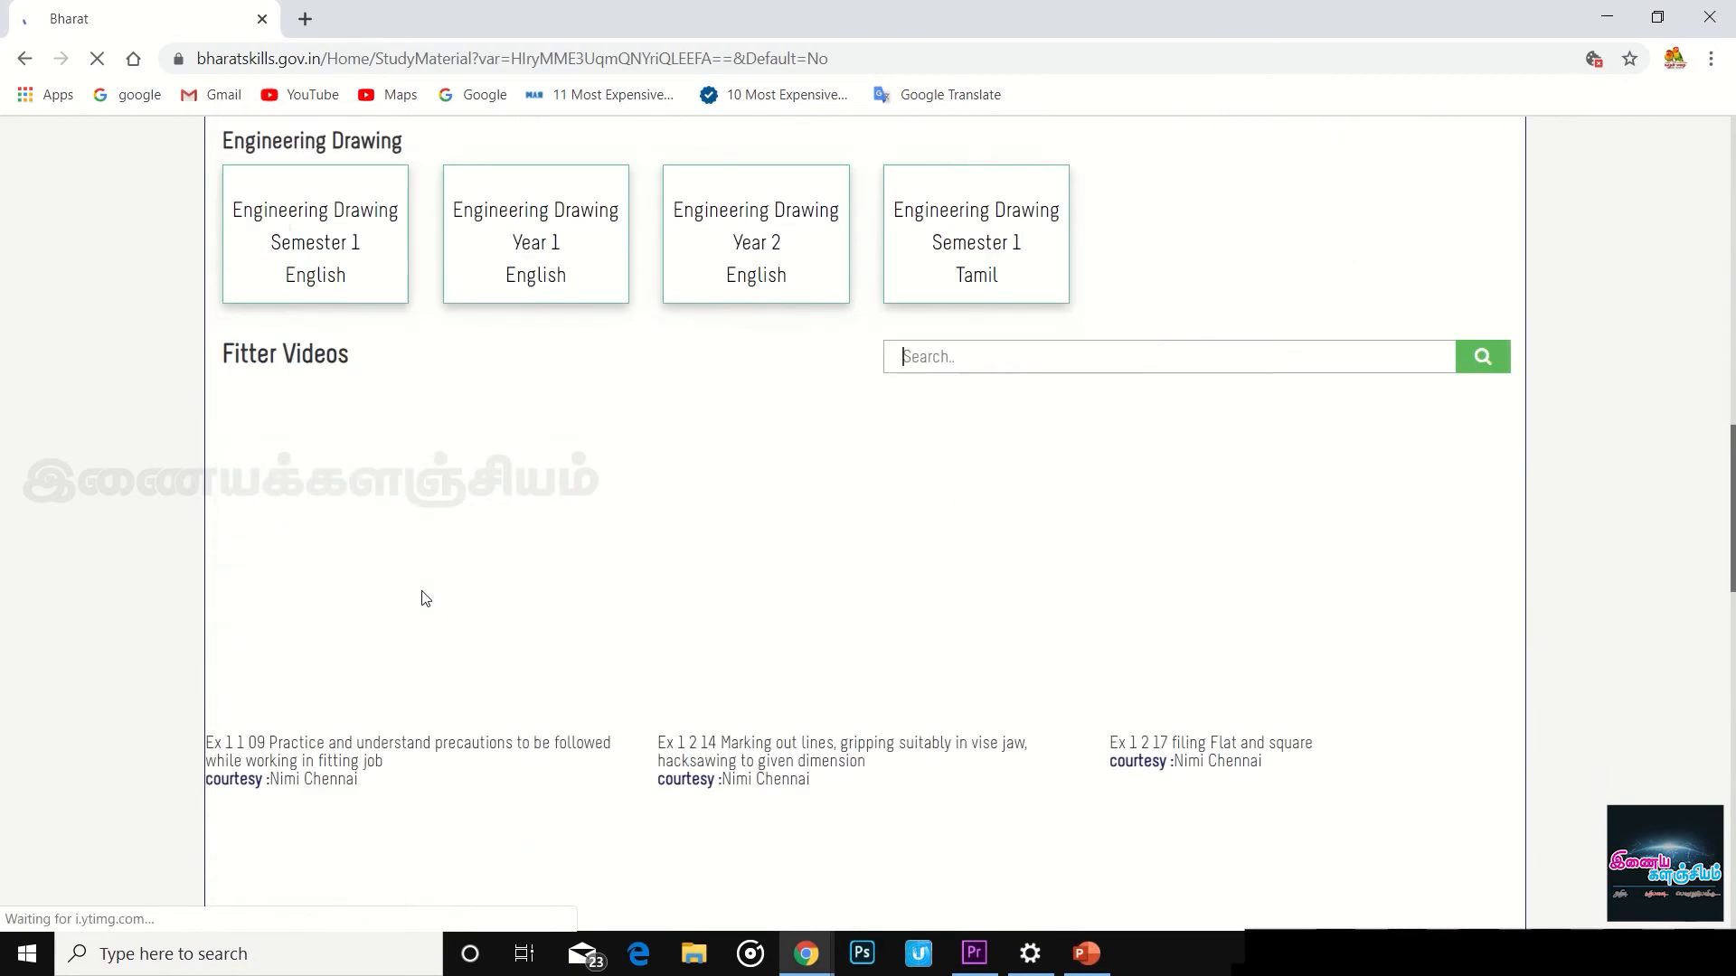
{"action": "scroll", "coordinate": [425, 598], "scroll_direction": "up", "scroll_amount": 7}
{"action": "scroll", "coordinate": [425, 597], "scroll_direction": "up", "scroll_amount": 10}
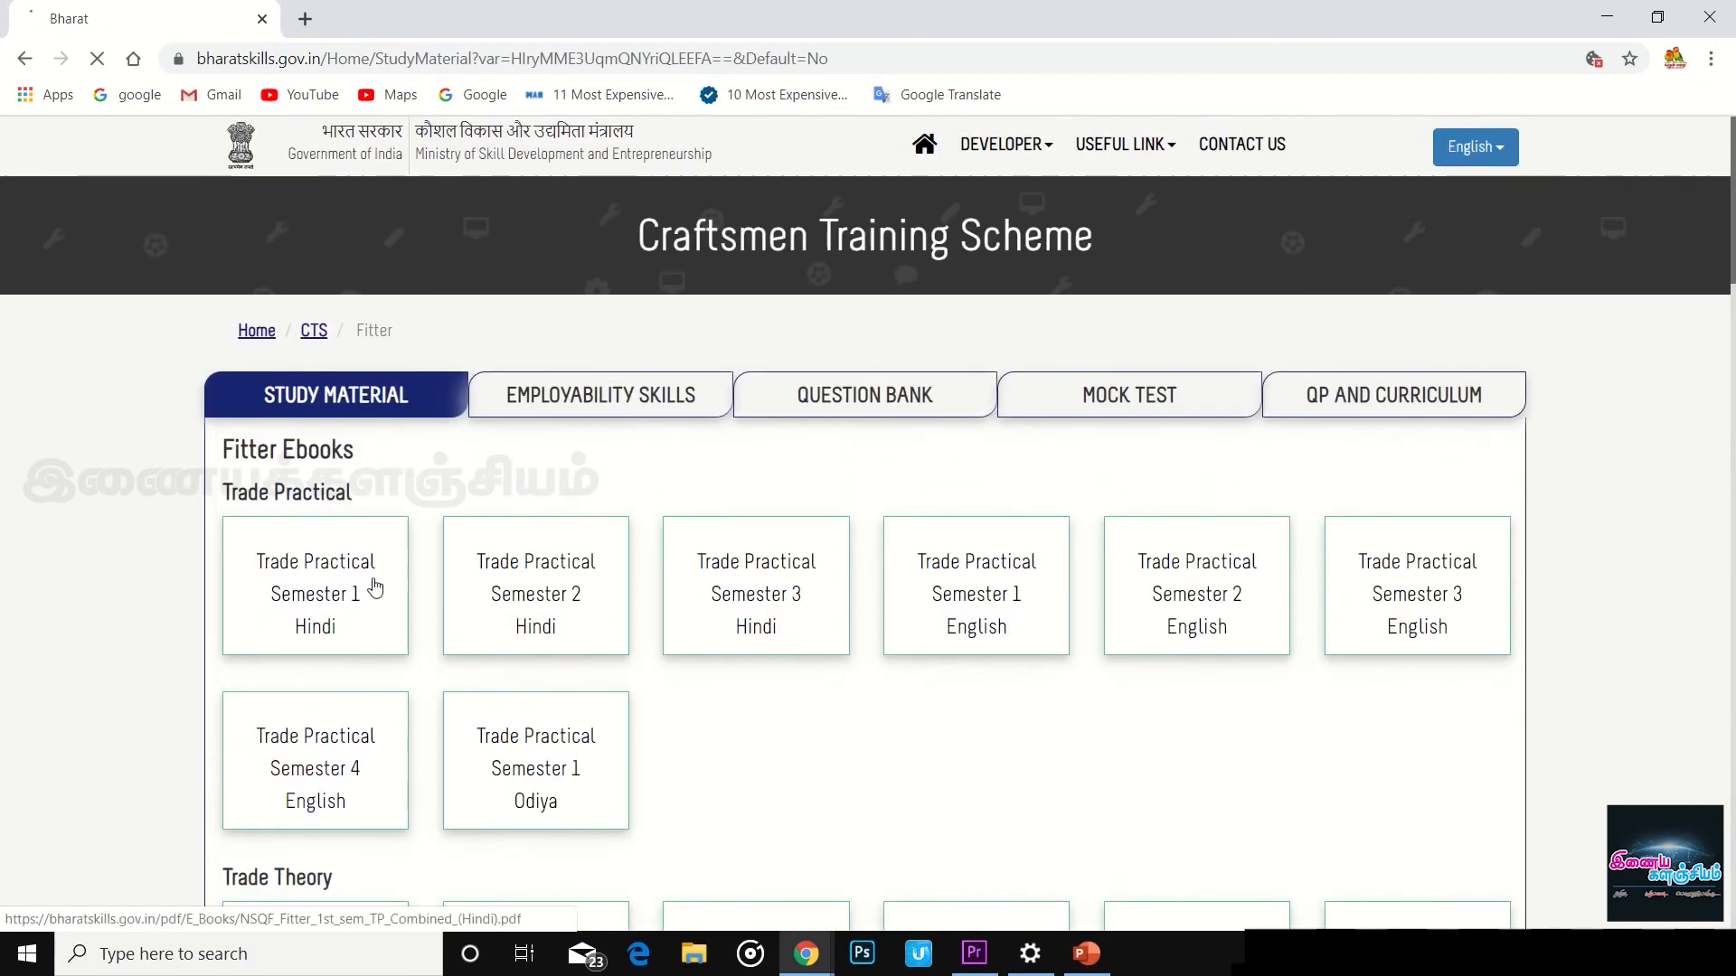
{"action": "scroll", "coordinate": [414, 523], "scroll_direction": "down", "scroll_amount": 3}
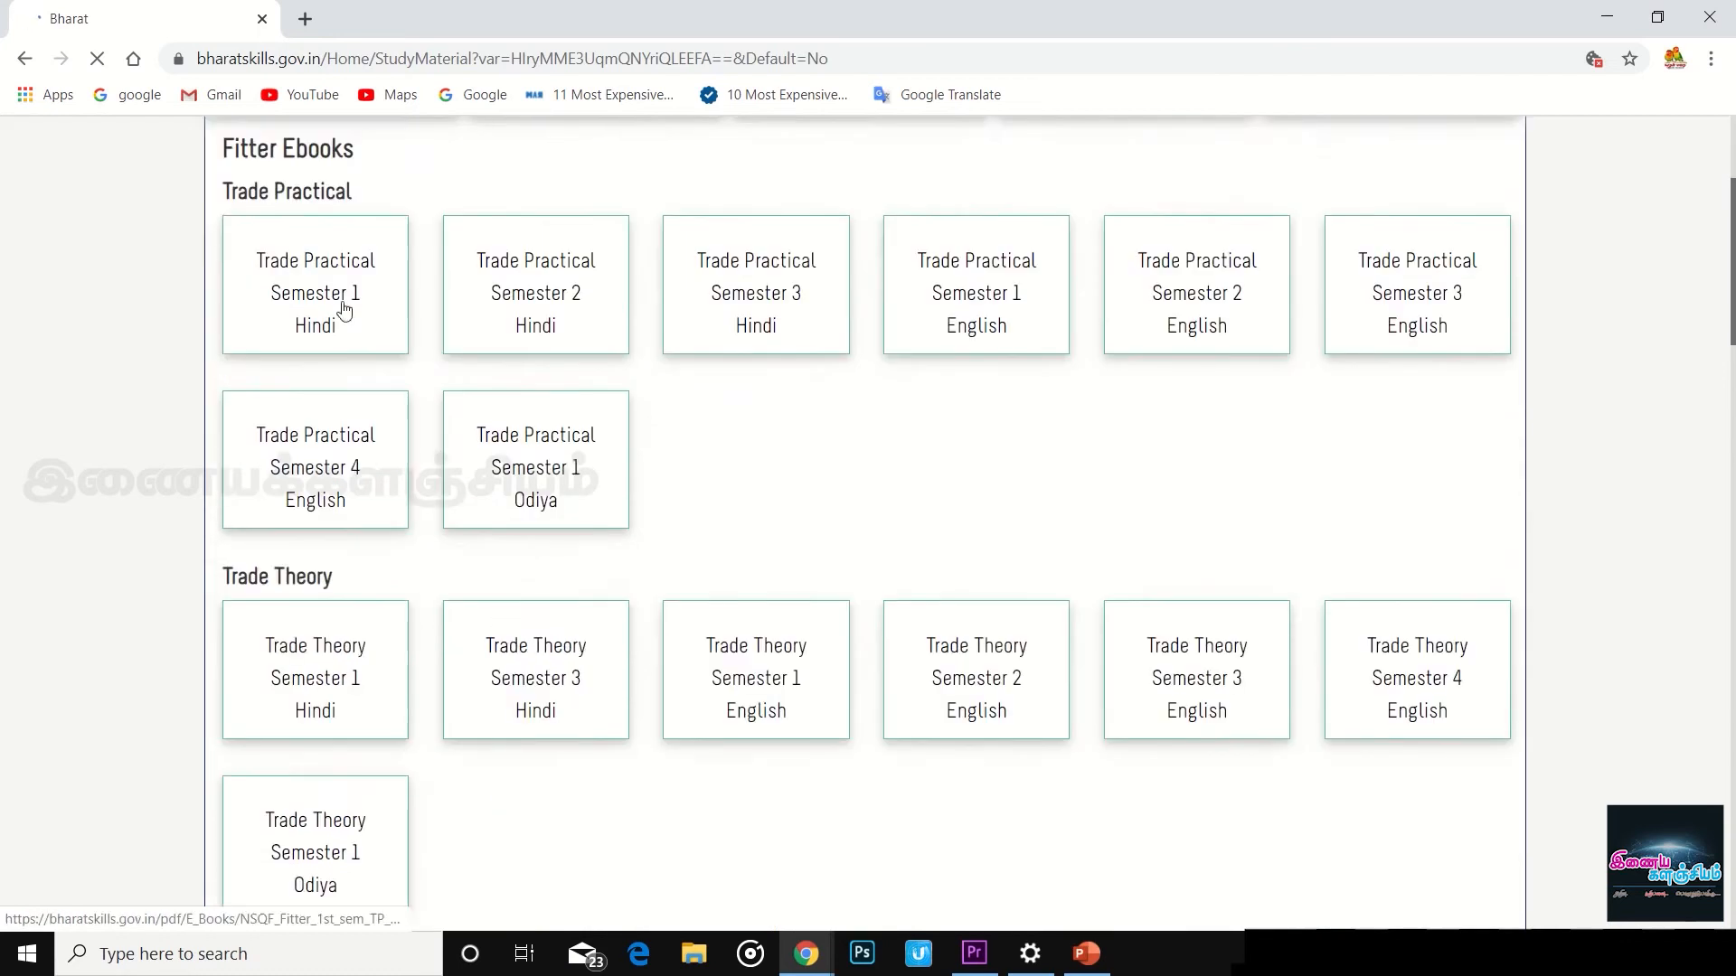
- Preview the Trade Practical Semester 1 Hindi ebook, then close it and return to Fitter
{"action": "left_click", "coordinate": [346, 312]}
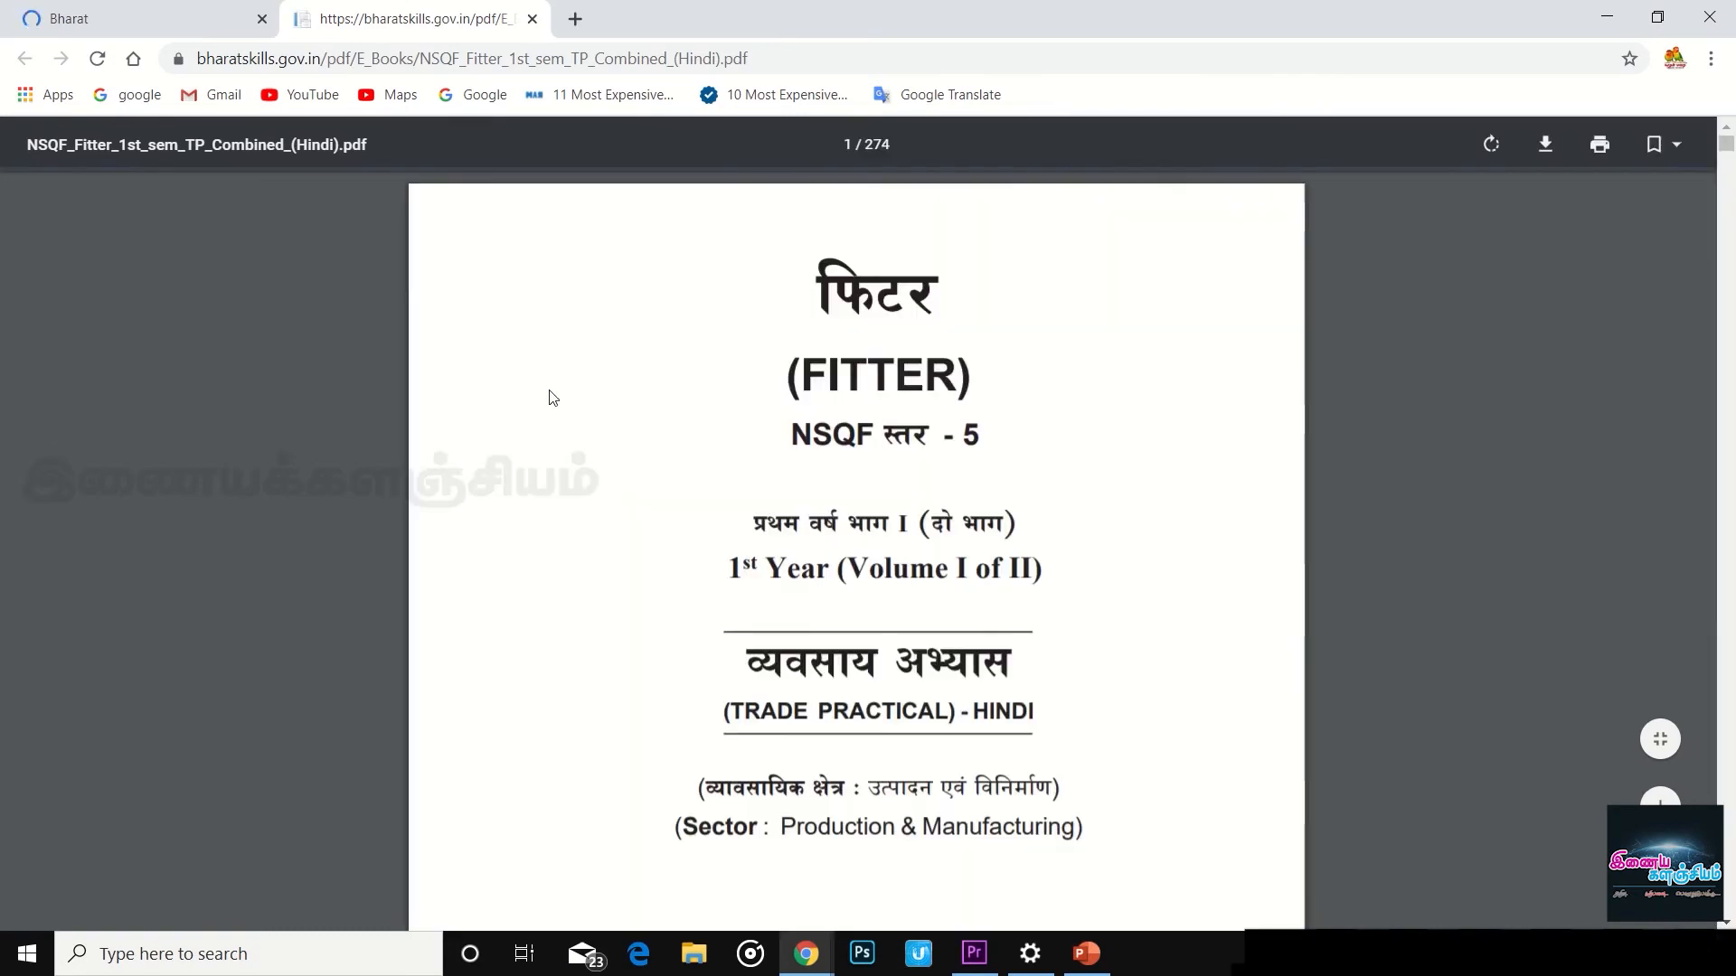
{"action": "scroll", "coordinate": [825, 443], "scroll_direction": "down", "scroll_amount": 8}
{"action": "scroll", "coordinate": [1477, 227], "scroll_direction": "down", "scroll_amount": 5}
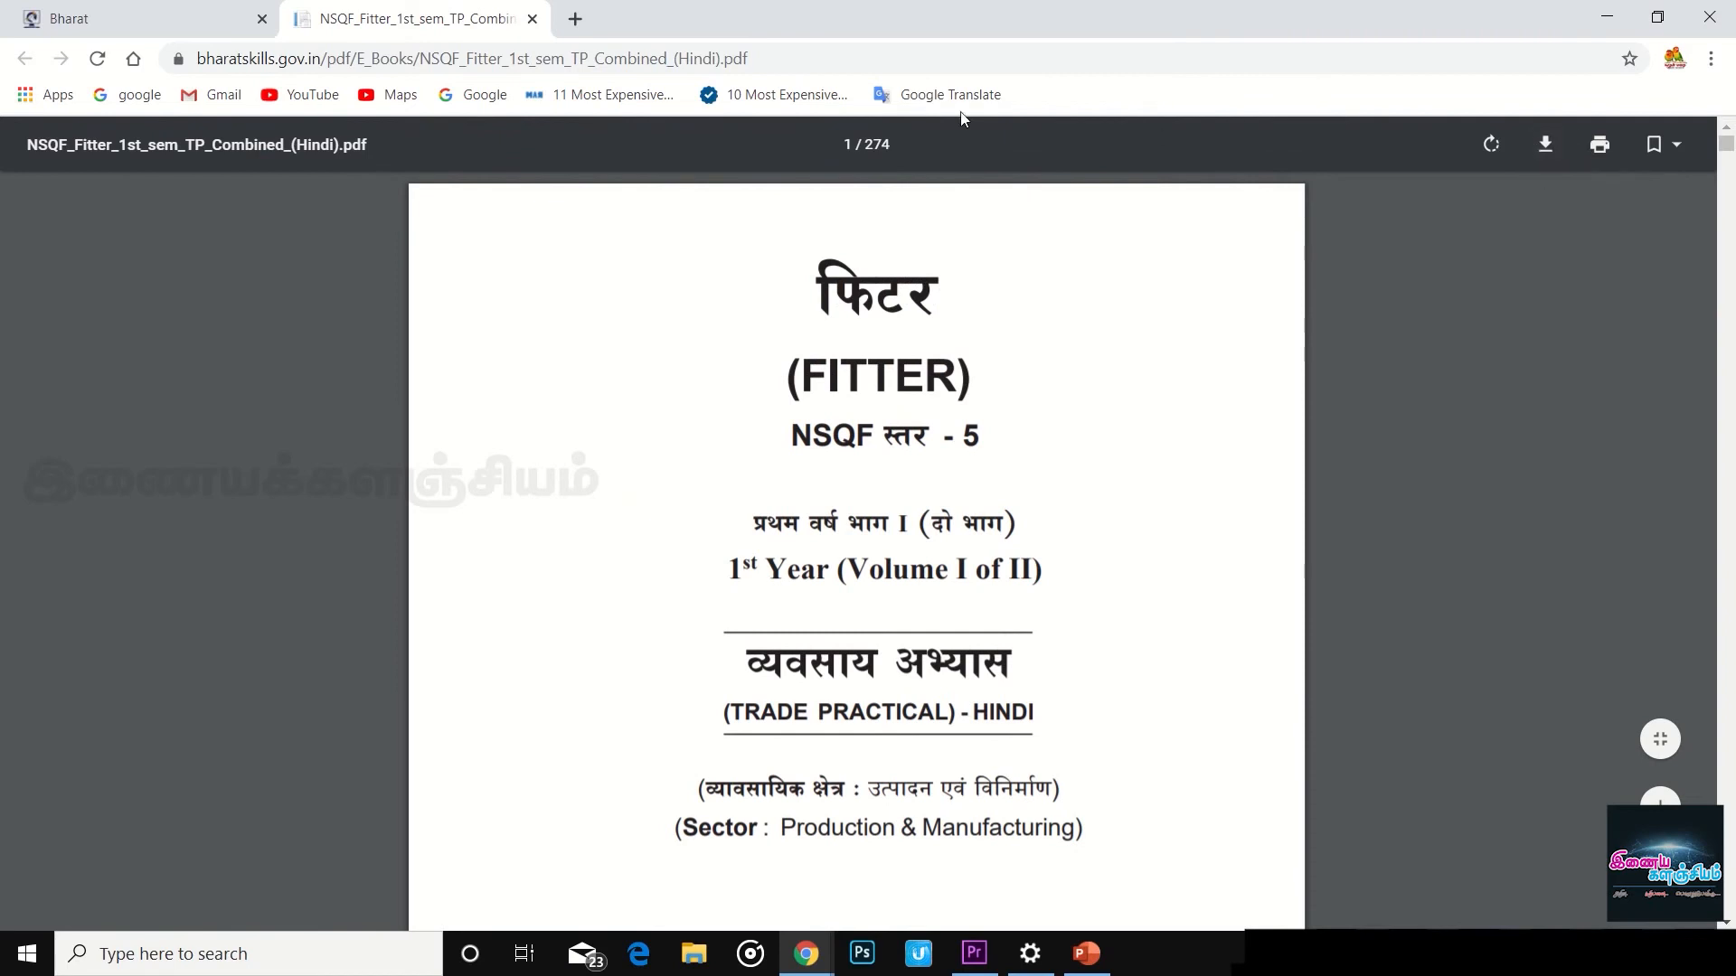
{"action": "left_click", "coordinate": [532, 19]}
{"action": "scroll", "coordinate": [790, 360], "scroll_direction": "up", "scroll_amount": 4}
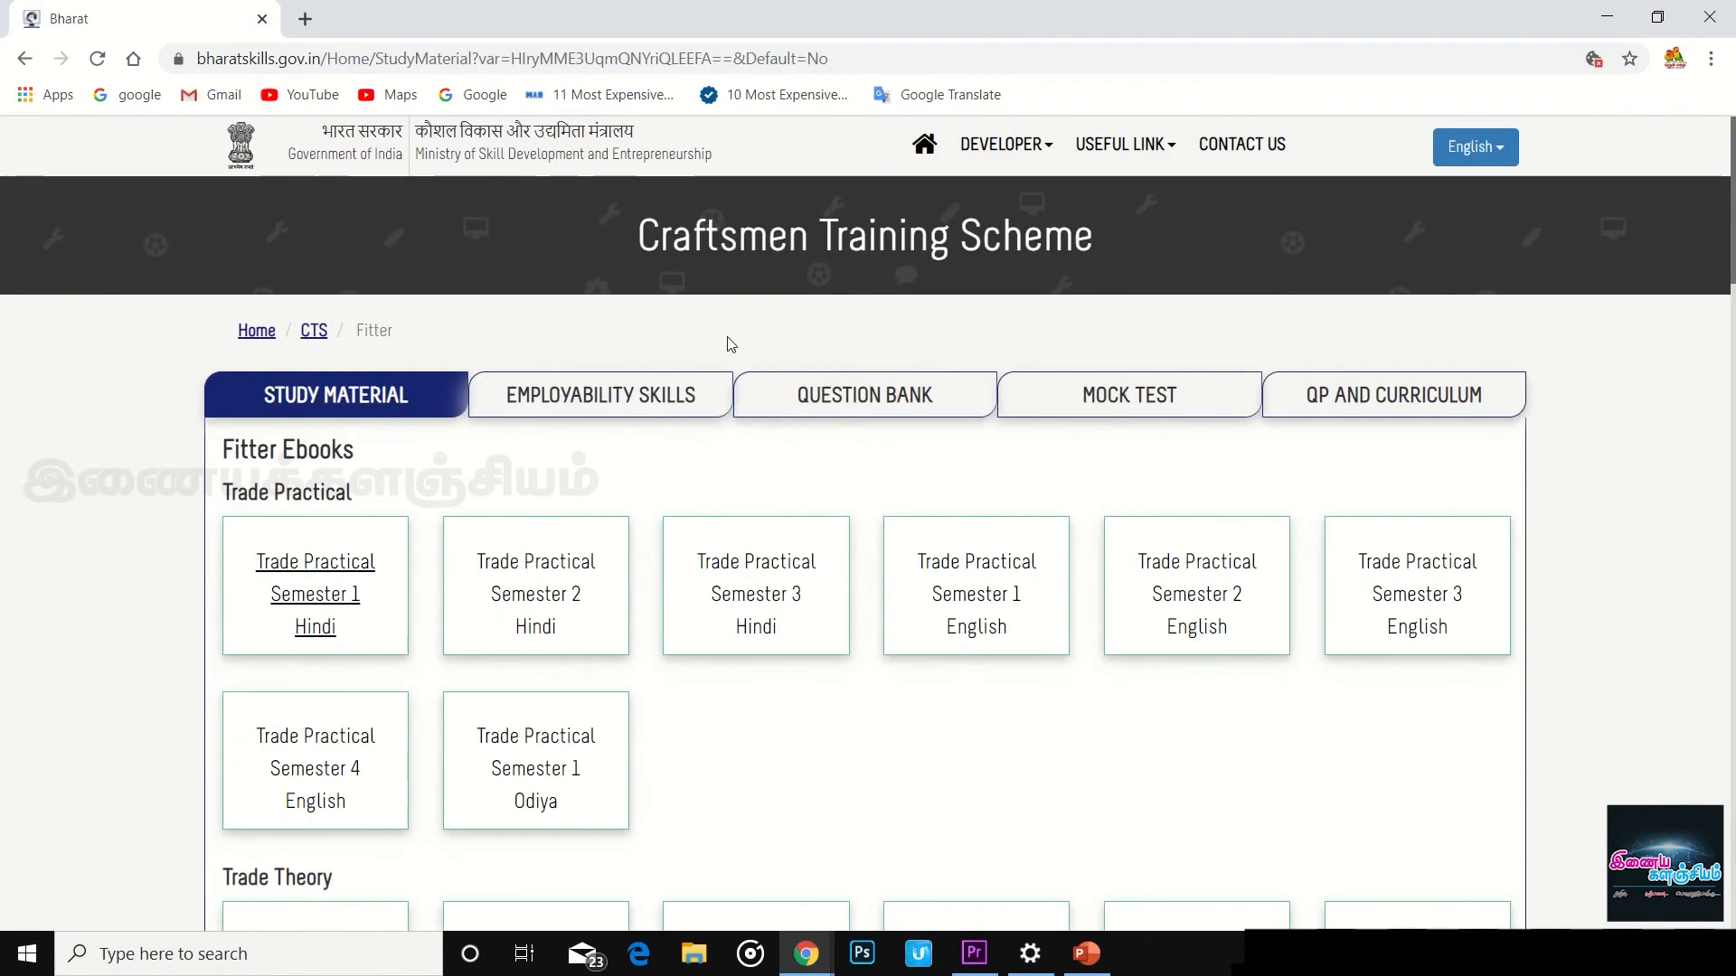
- Browse the Fitter Employability Skills ebooks and videos, then show the Question Bank papers
{"action": "left_click", "coordinate": [616, 398]}
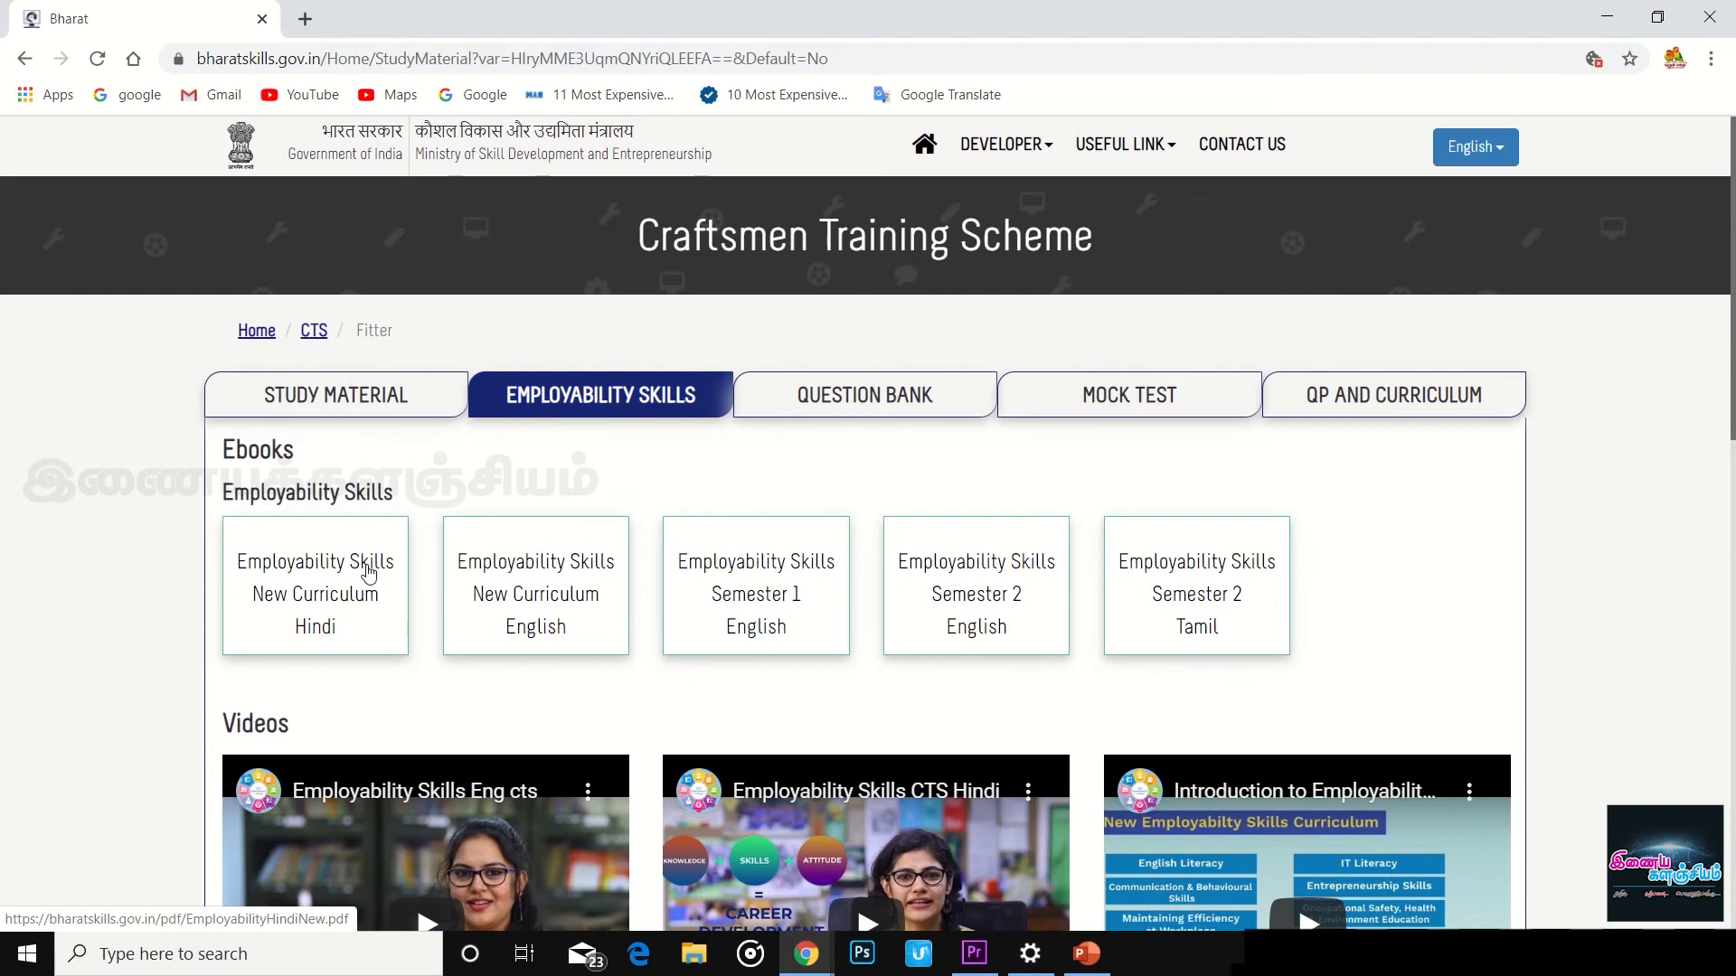
{"action": "scroll", "coordinate": [931, 551], "scroll_direction": "down", "scroll_amount": 5}
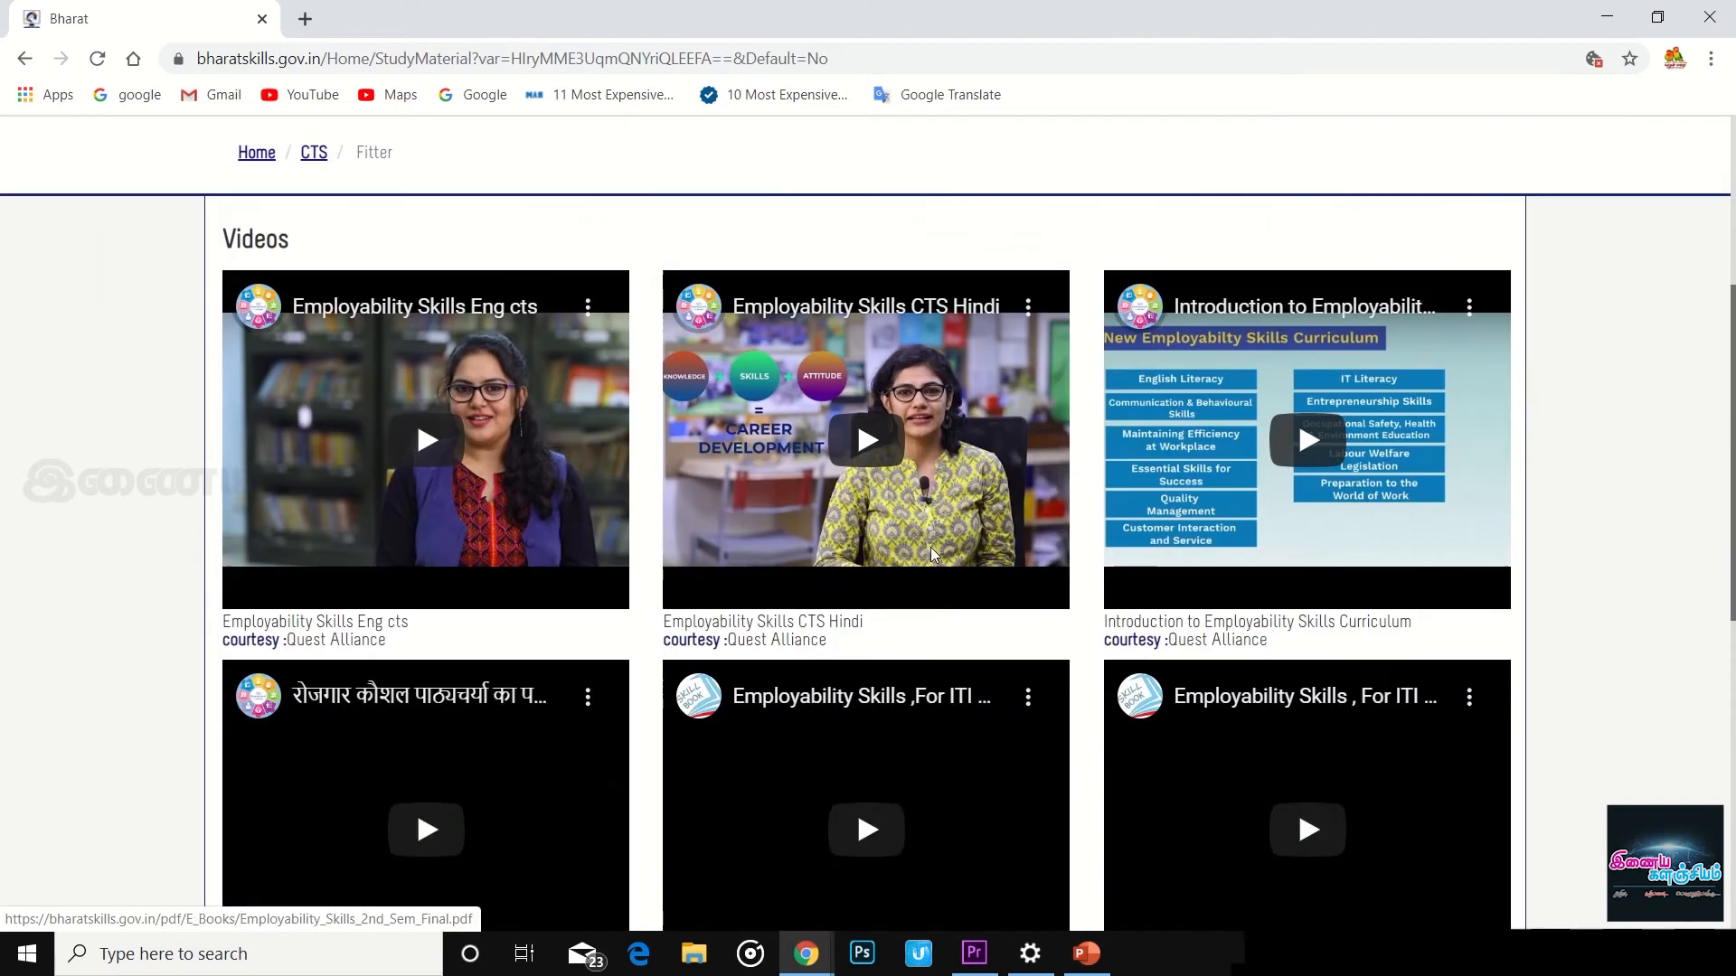
{"action": "scroll", "coordinate": [934, 555], "scroll_direction": "up", "scroll_amount": 5}
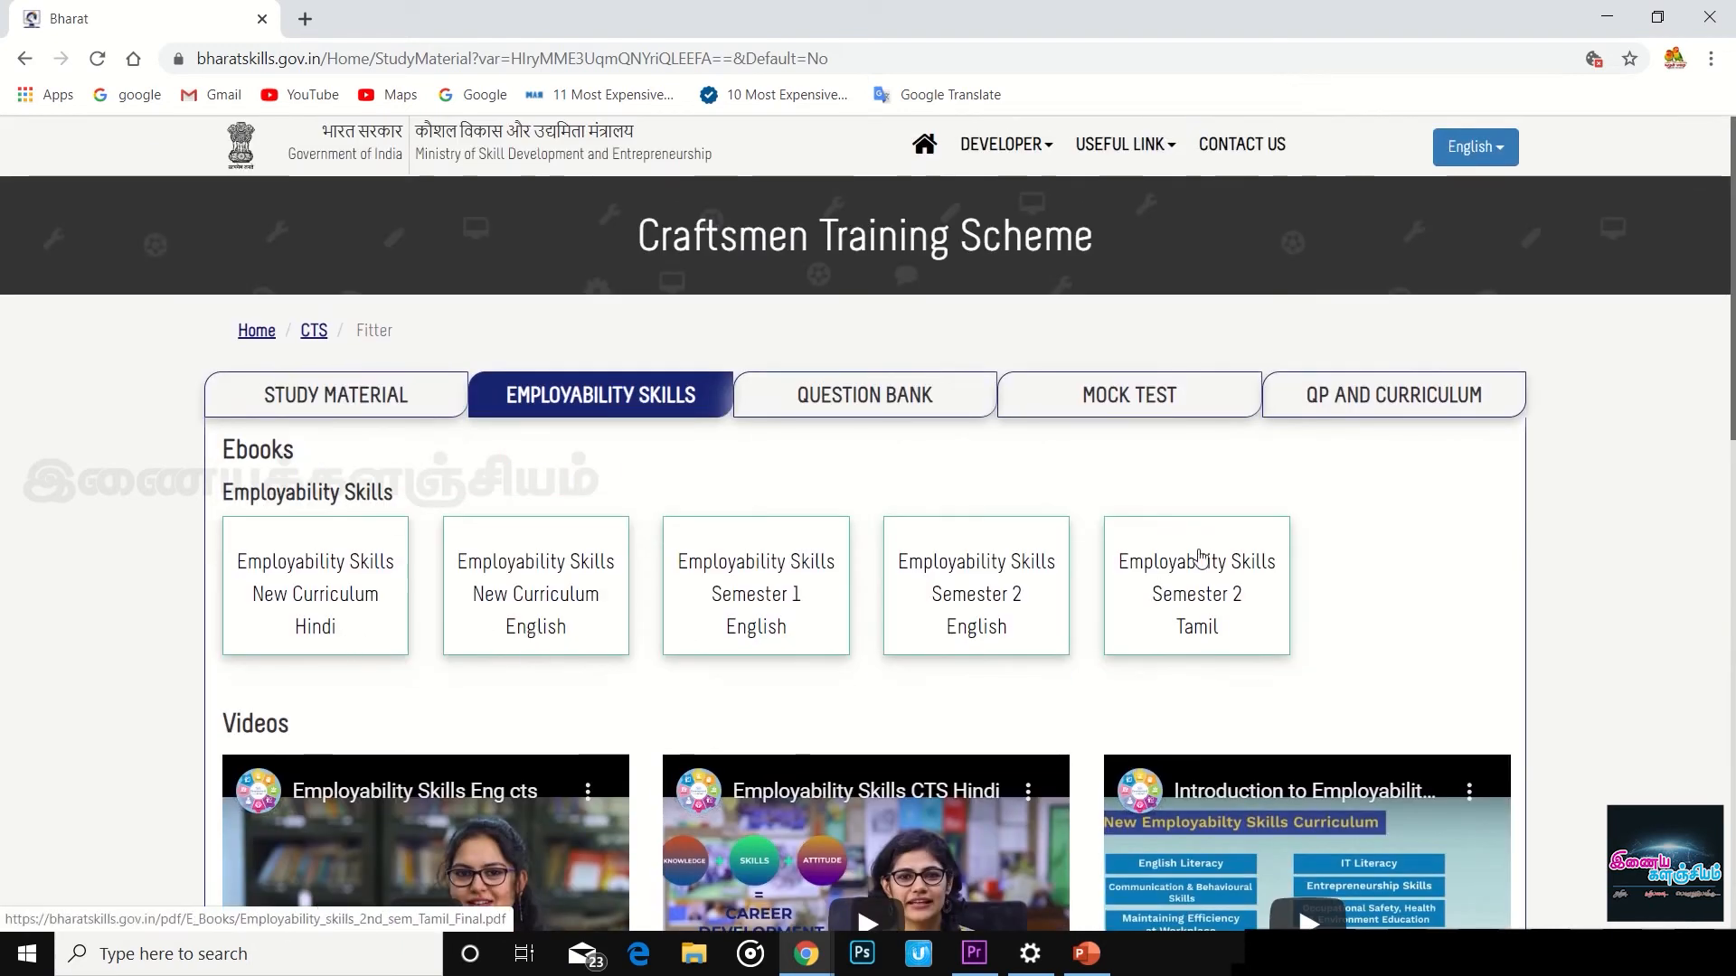
{"action": "left_click", "coordinate": [906, 400]}
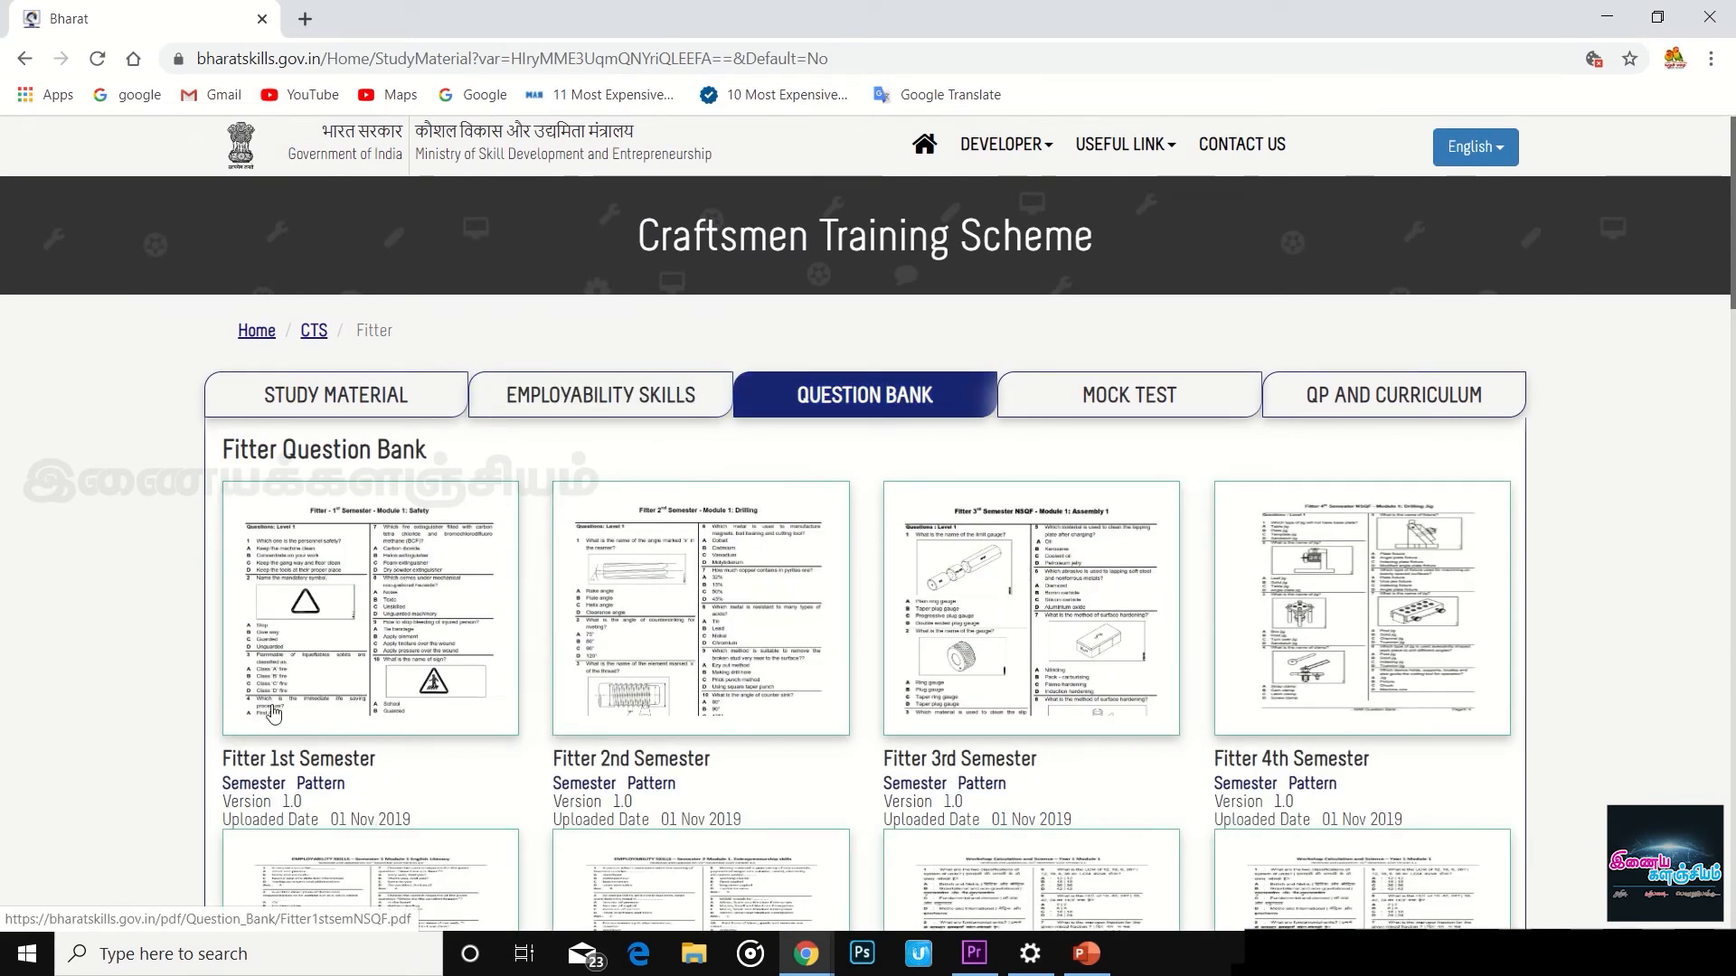
- Open Fitter1stsemNSQF.pdf and scroll through its 39 pages down to the answer key
{"action": "left_click", "coordinate": [419, 593]}
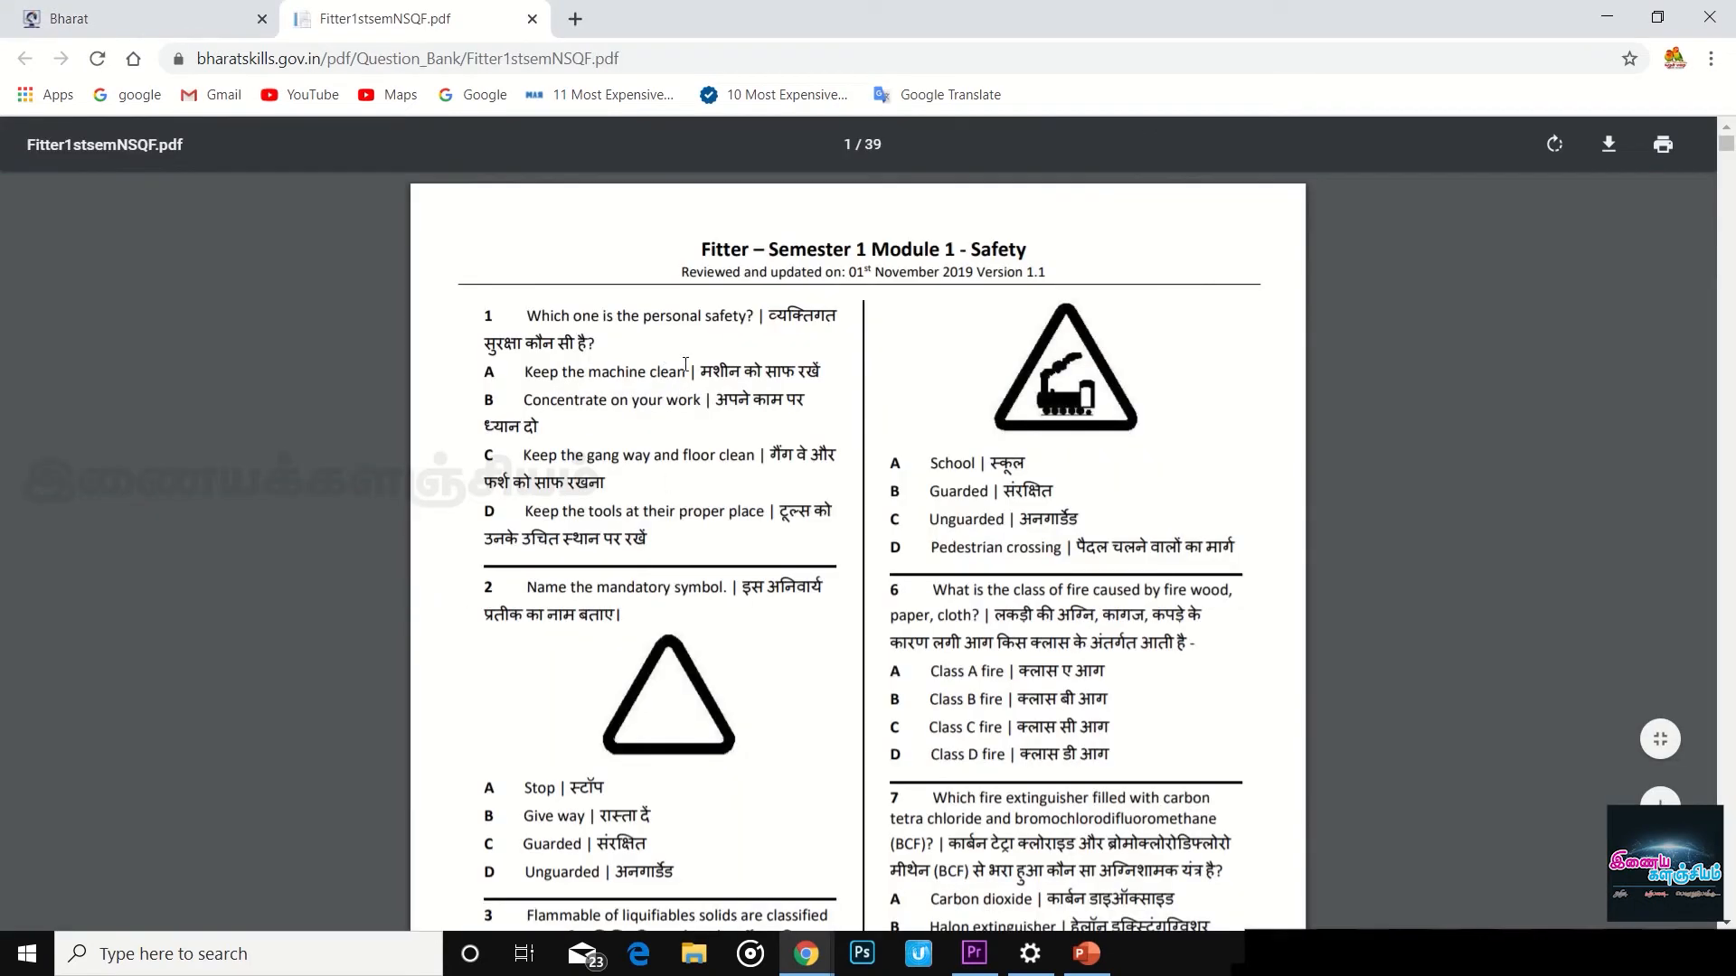
{"action": "scroll", "coordinate": [685, 365], "scroll_direction": "down", "scroll_amount": 13}
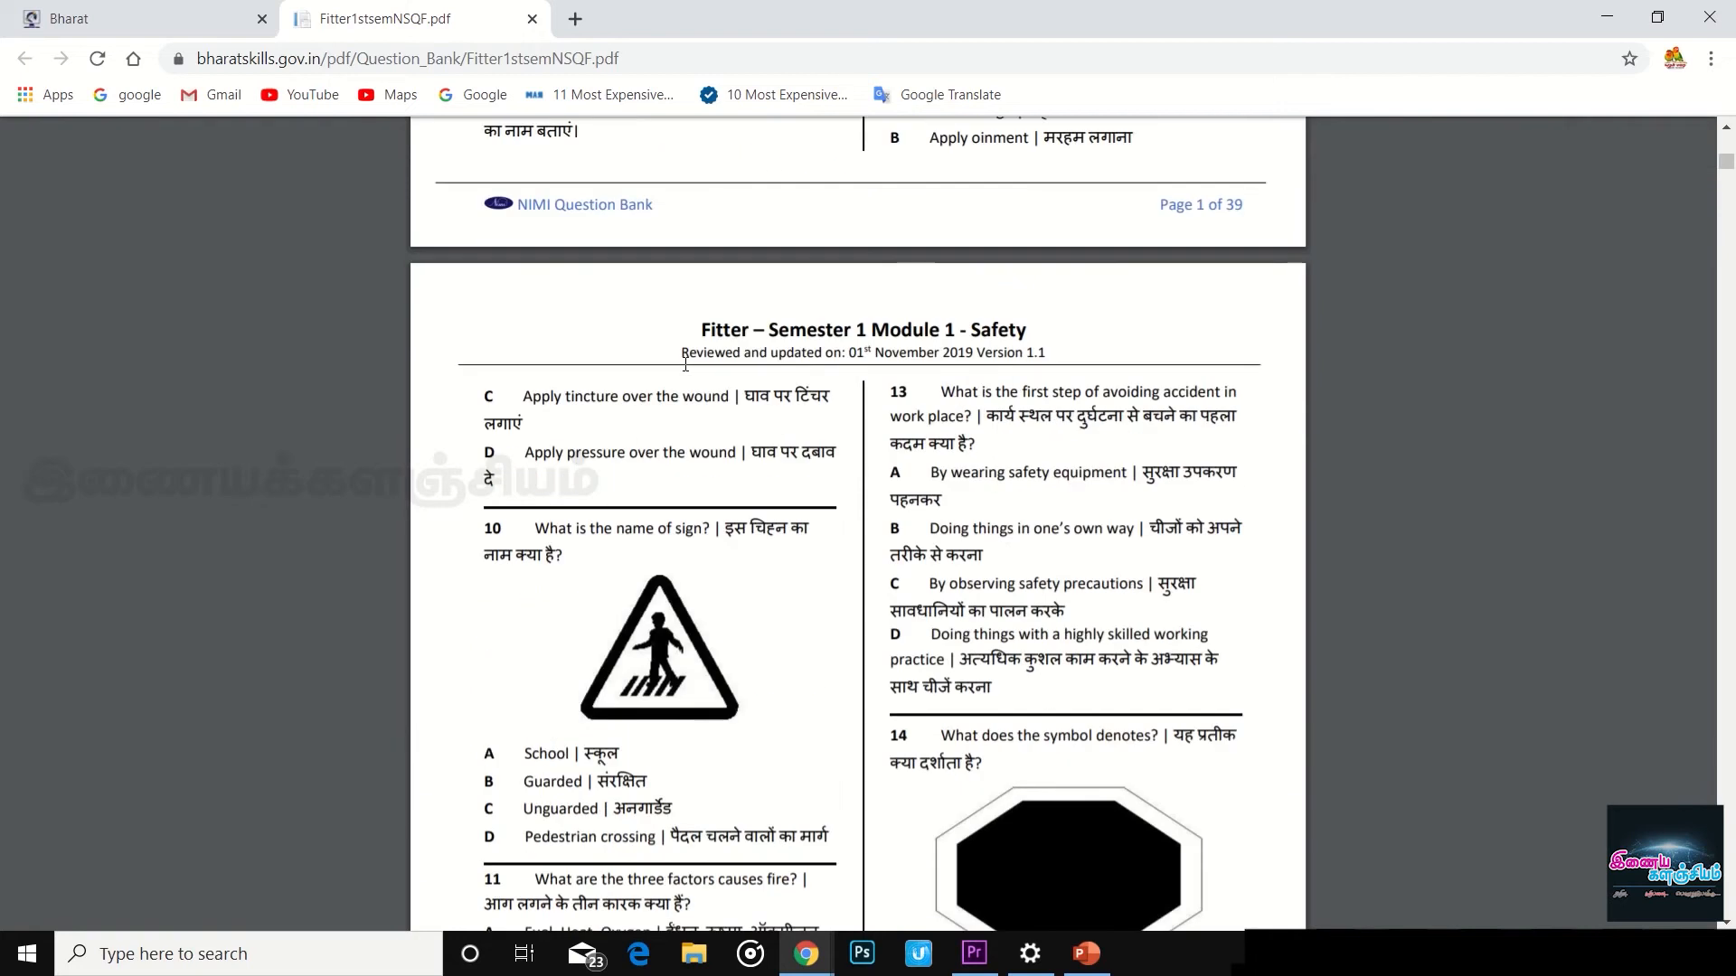
{"action": "scroll", "coordinate": [686, 365], "scroll_direction": "down", "scroll_amount": 20}
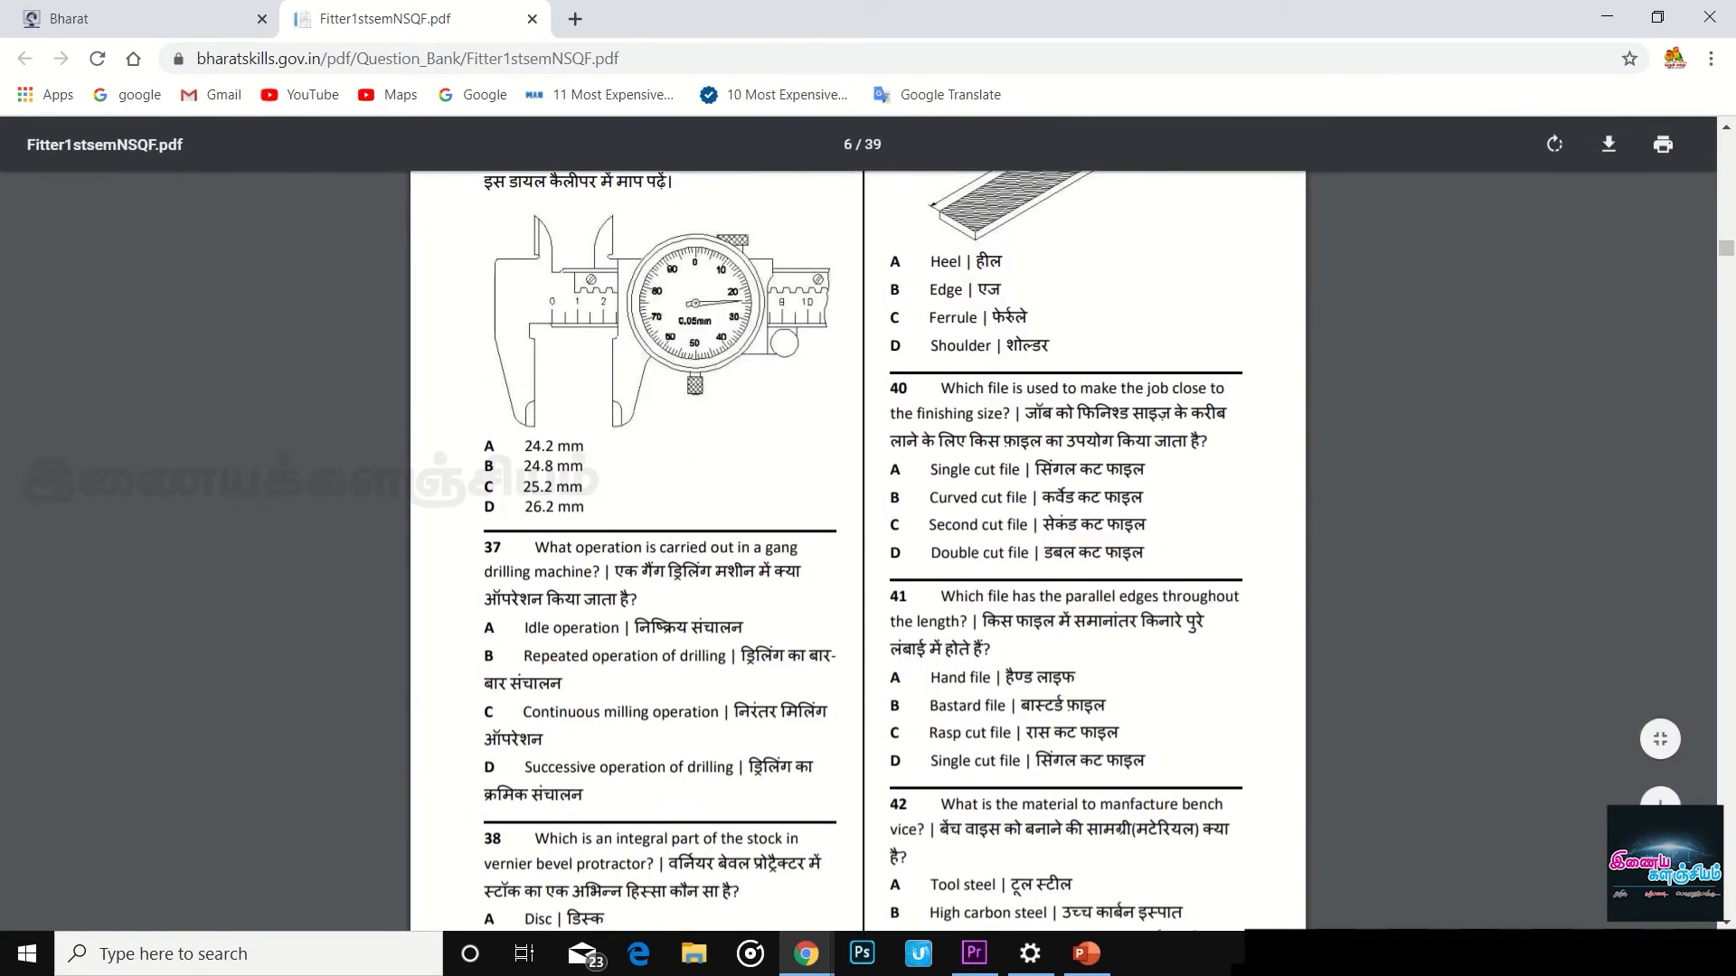
{"action": "left_click_drag", "start_coordinate": [1726, 249], "coordinate": [1726, 915]}
{"action": "left_click", "coordinate": [1715, 953]}
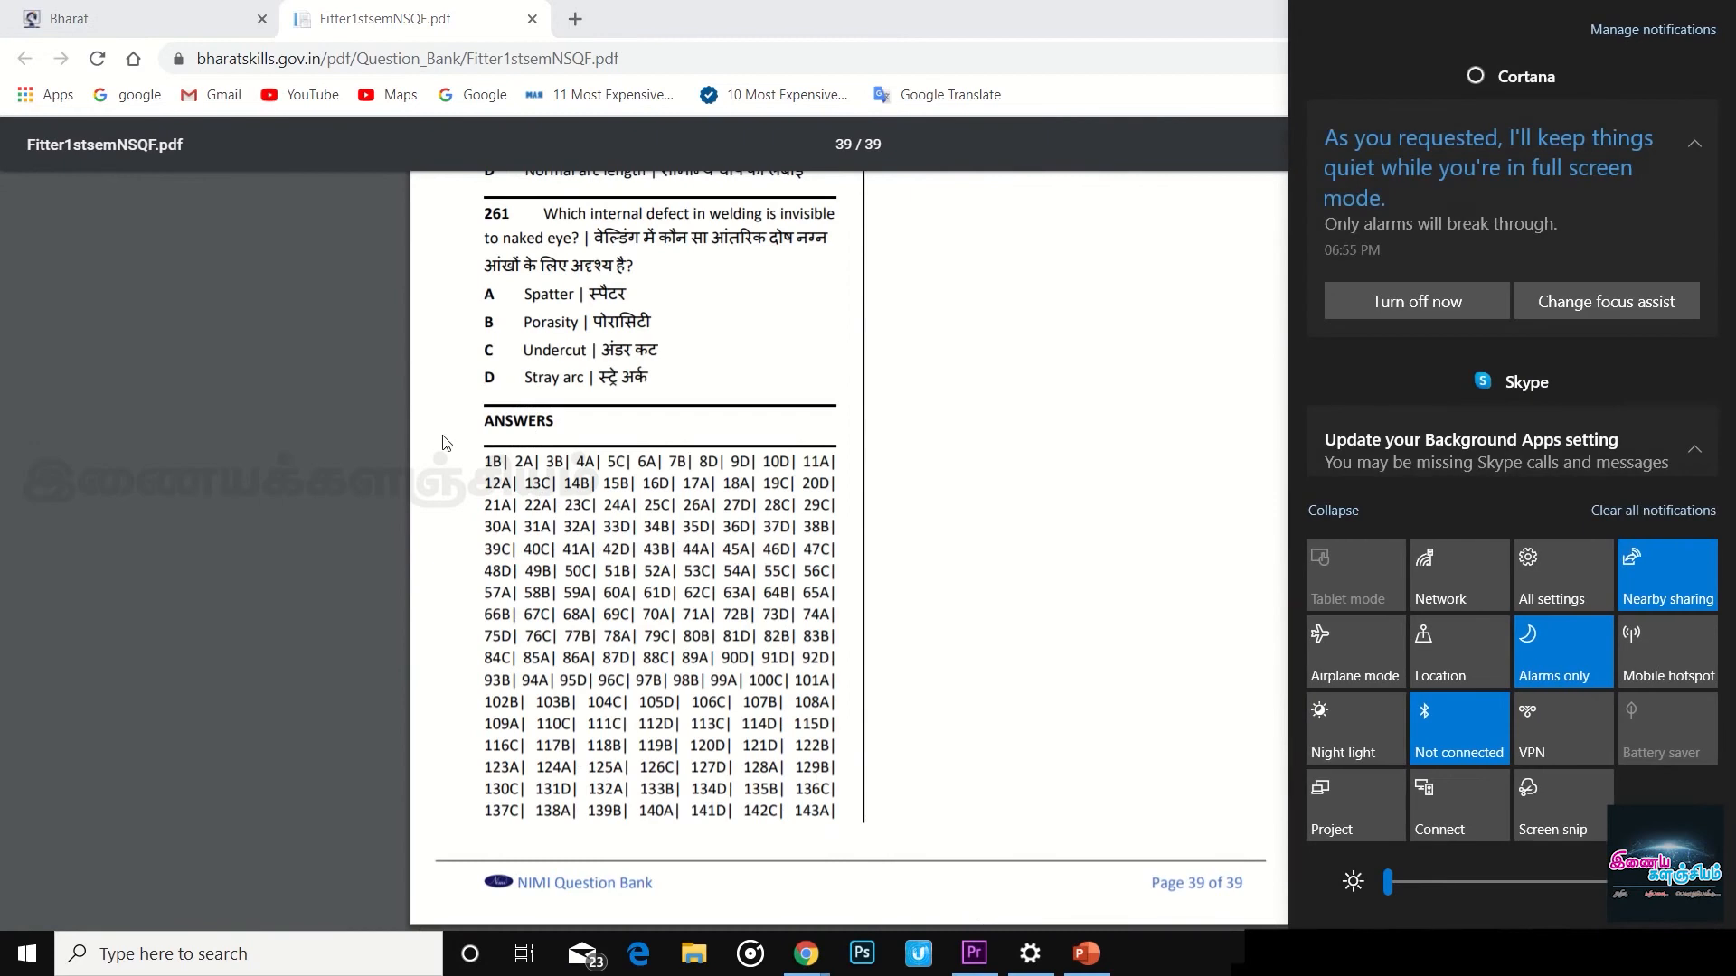
{"action": "scroll", "coordinate": [689, 483], "scroll_direction": "up", "scroll_amount": 10}
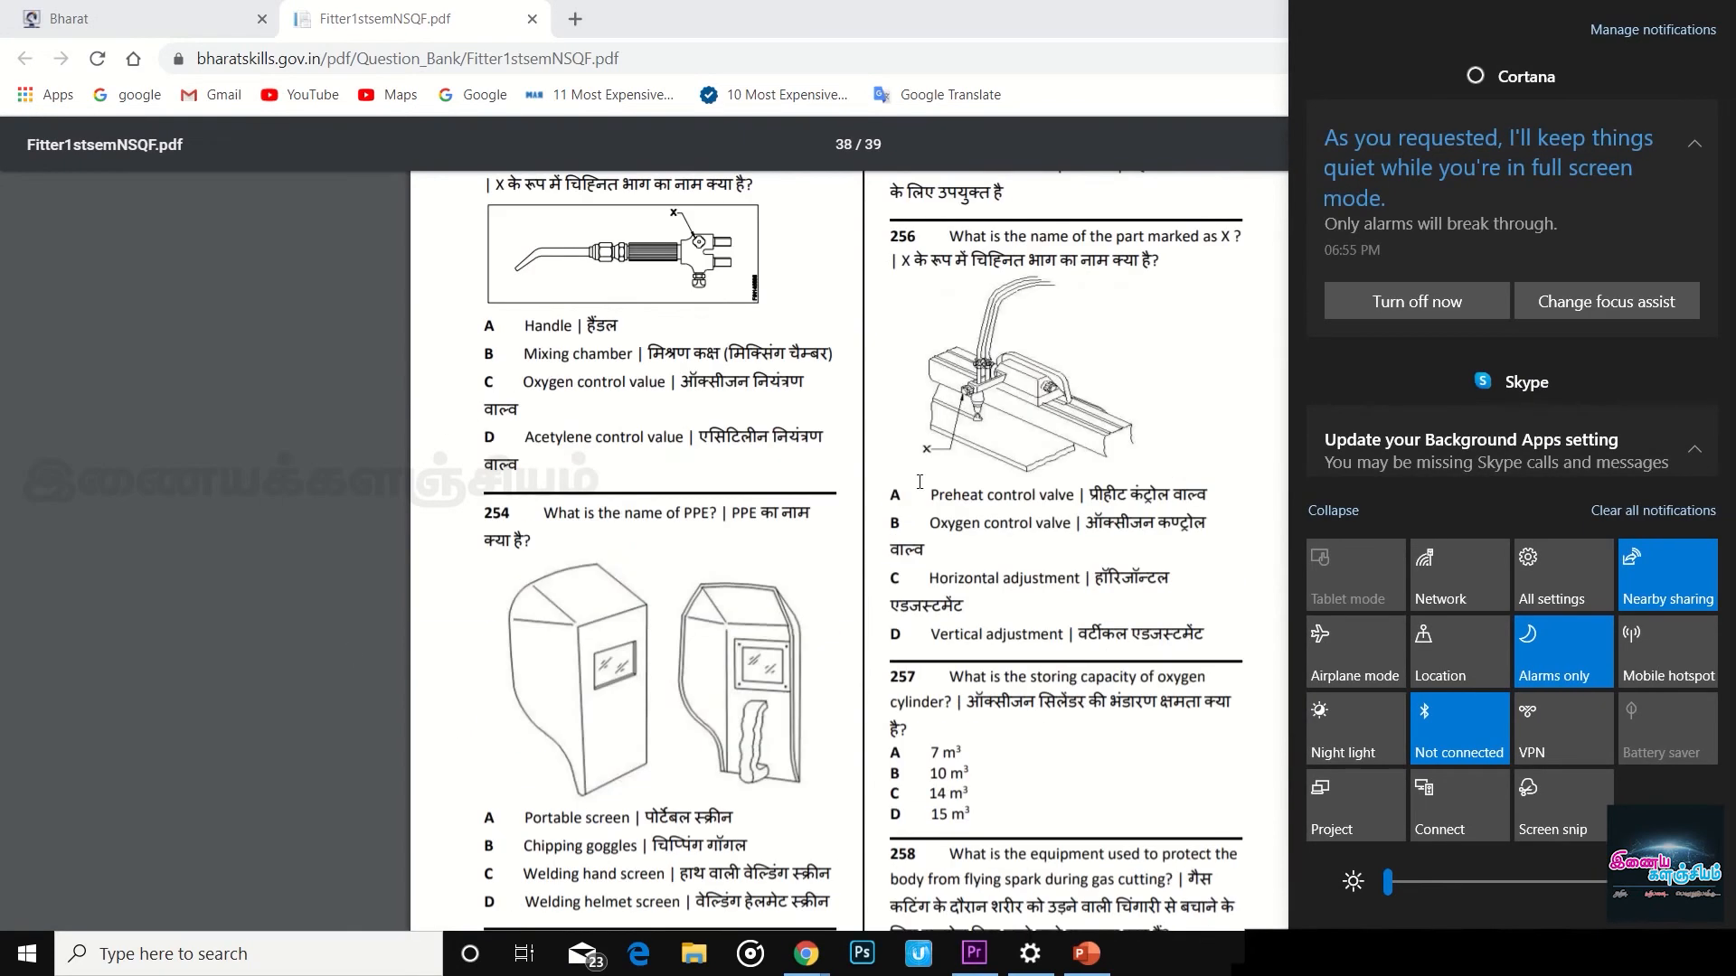
{"action": "left_click", "coordinate": [1161, 395]}
{"action": "scroll", "coordinate": [1162, 395], "scroll_direction": "up", "scroll_amount": 8}
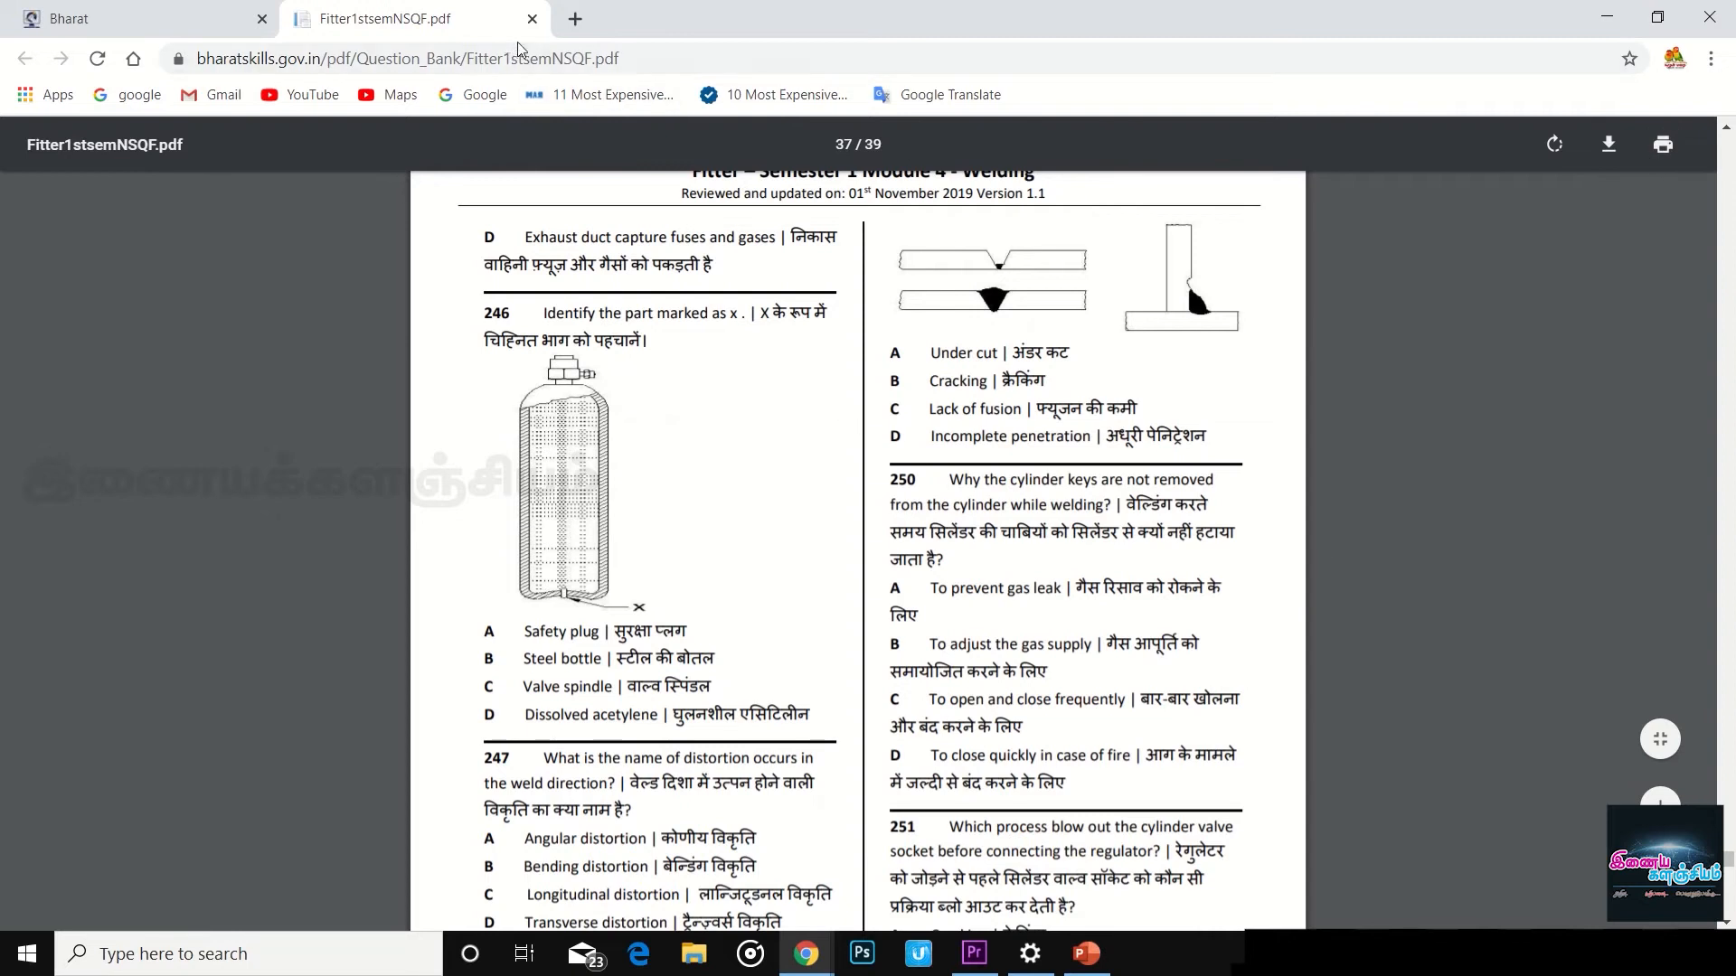
- Close the question paper and open the Fitter mock test site from the Mock Test section
{"action": "left_click", "coordinate": [532, 19]}
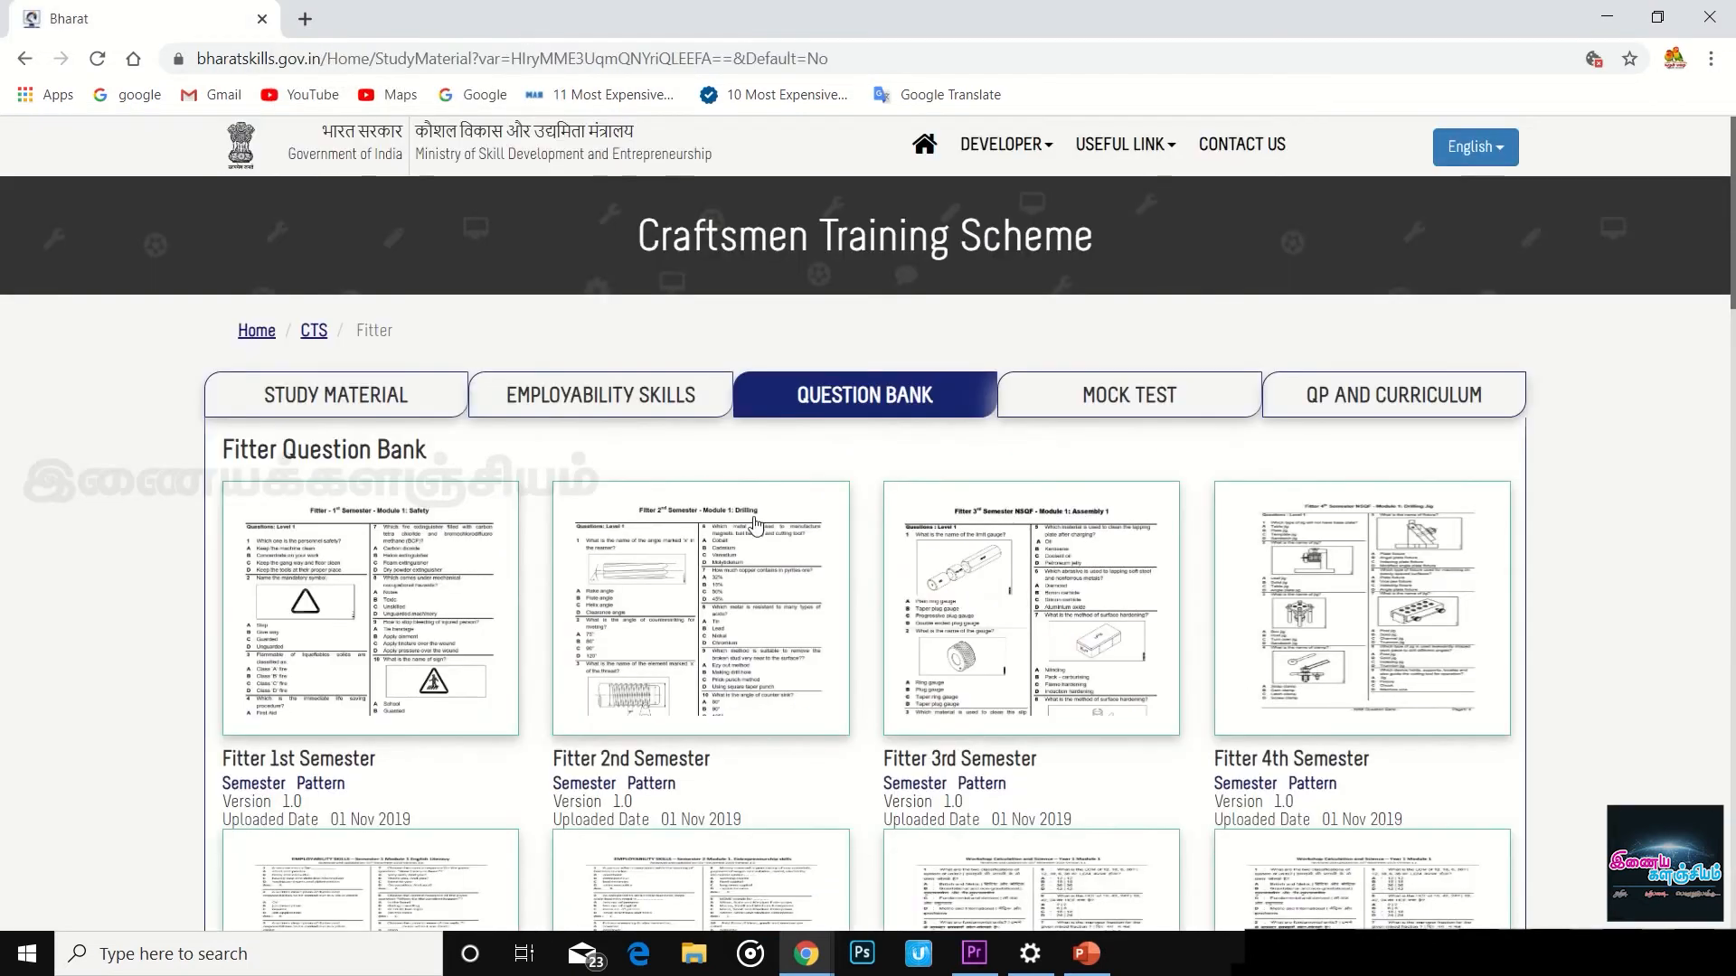
{"action": "left_click", "coordinate": [1134, 399]}
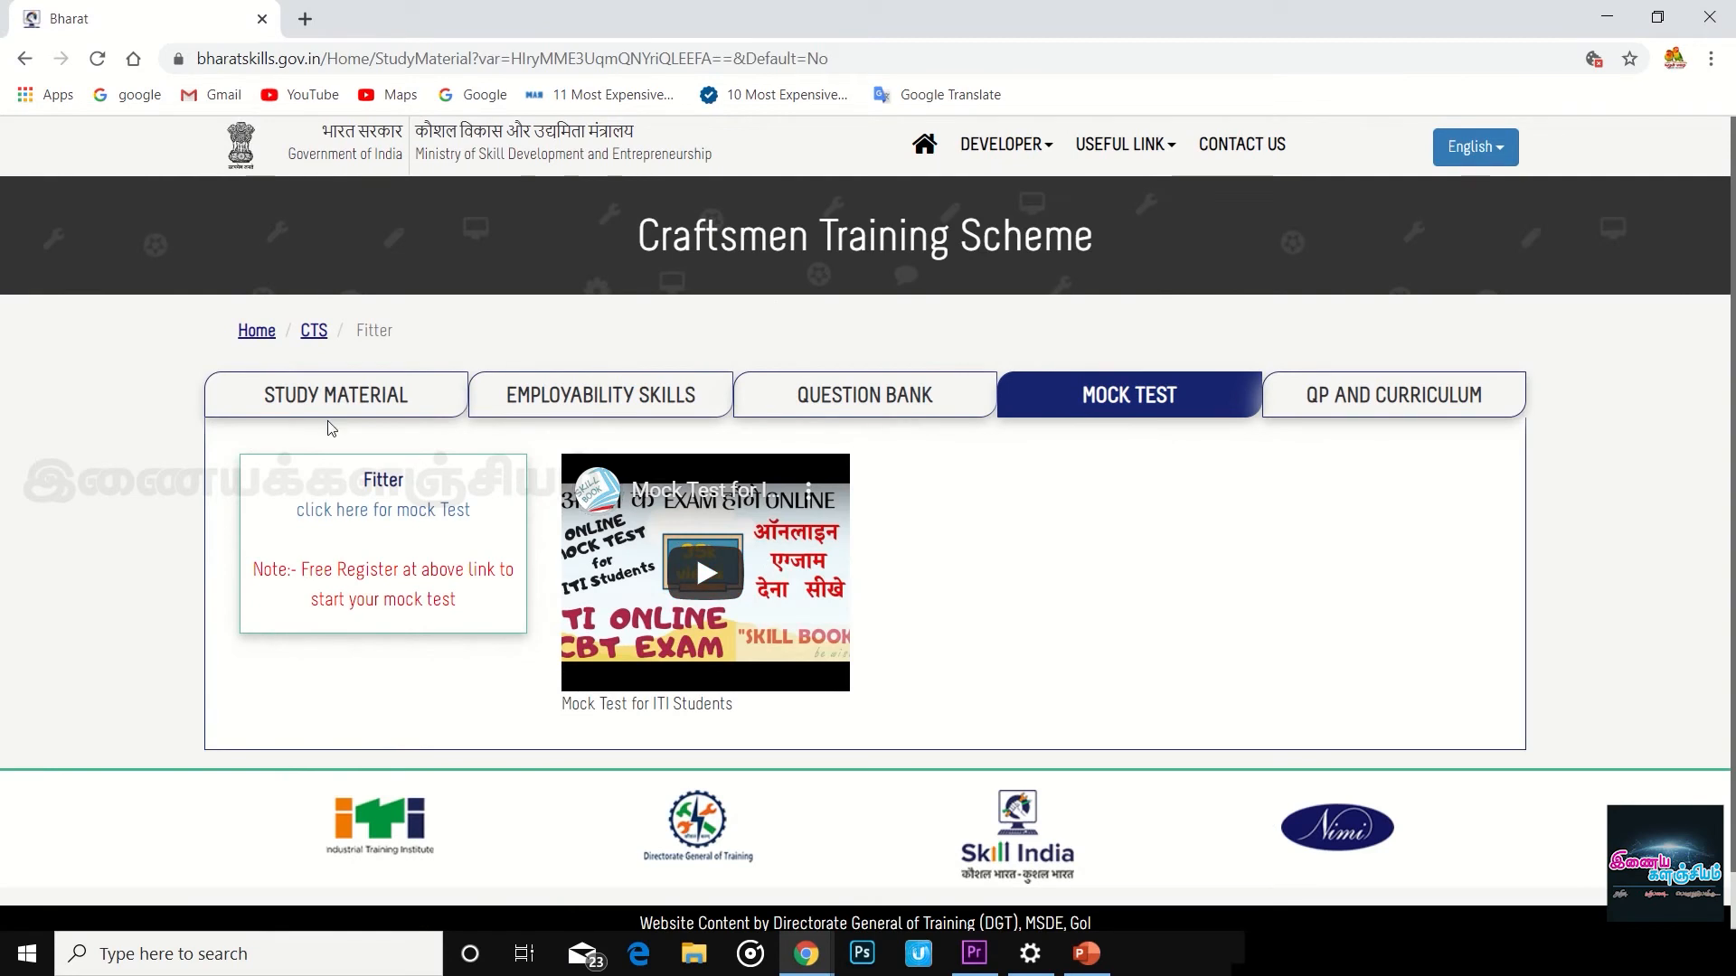
{"action": "left_click", "coordinate": [354, 514]}
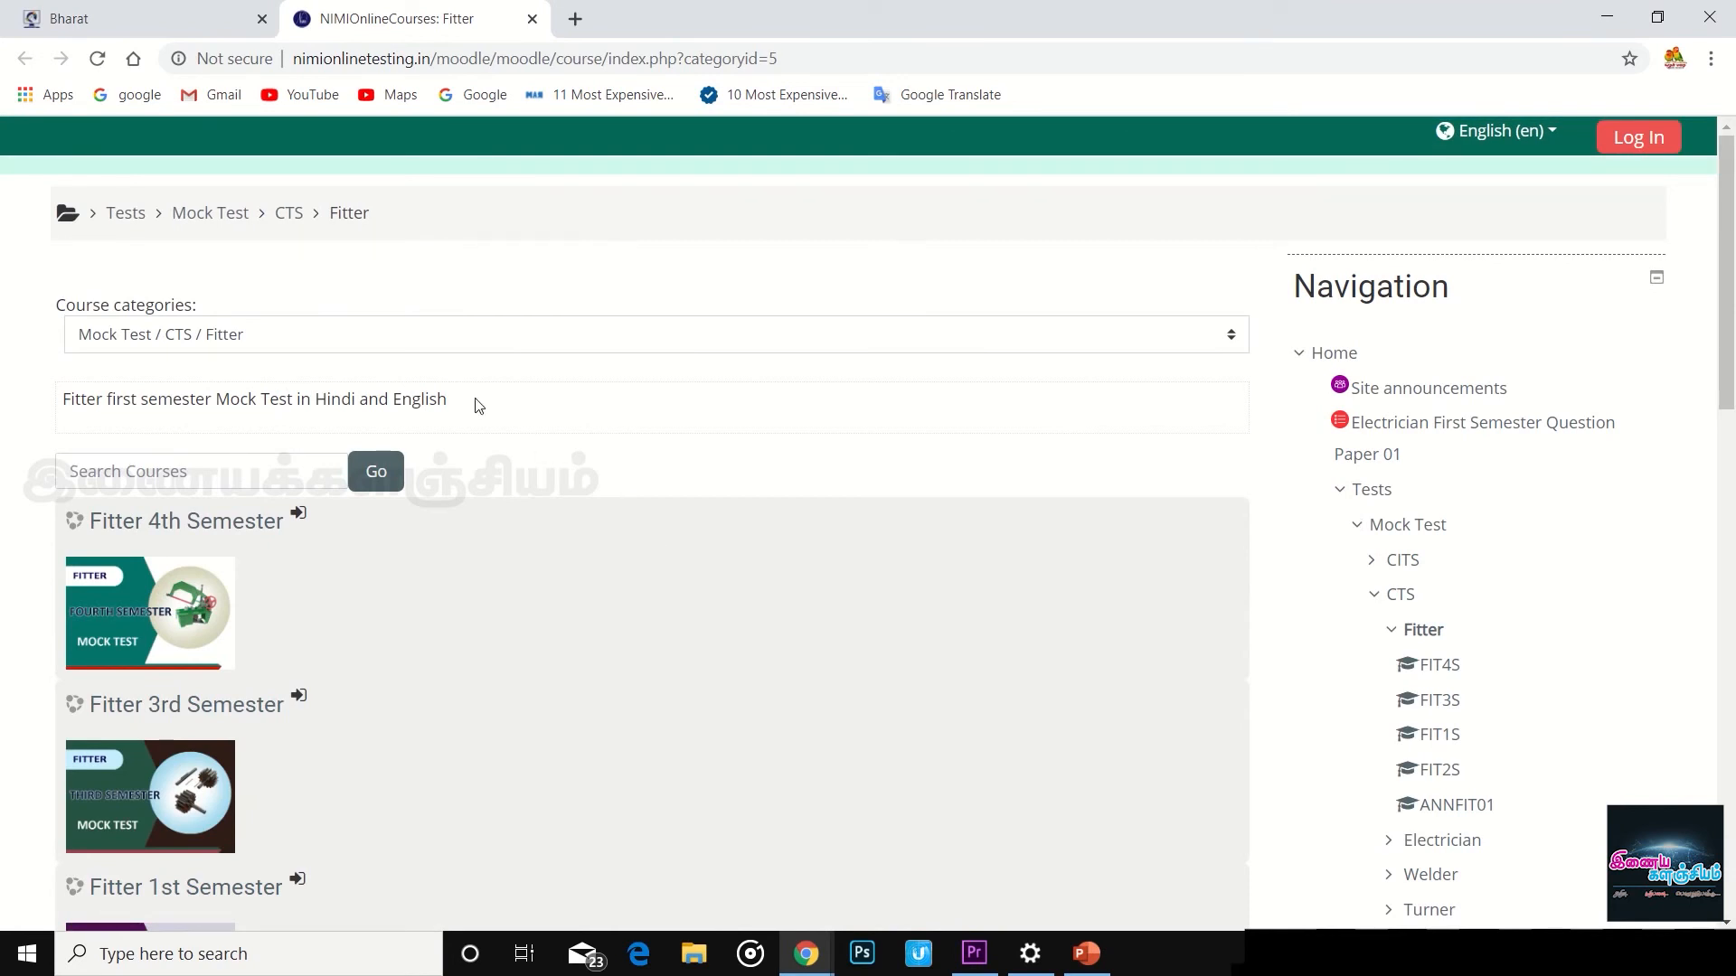
- Browse the Mock Test / CTS / Fitter courses and open Fitter 4th Semester
{"action": "left_click", "coordinate": [380, 343]}
{"action": "left_click", "coordinate": [308, 479]}
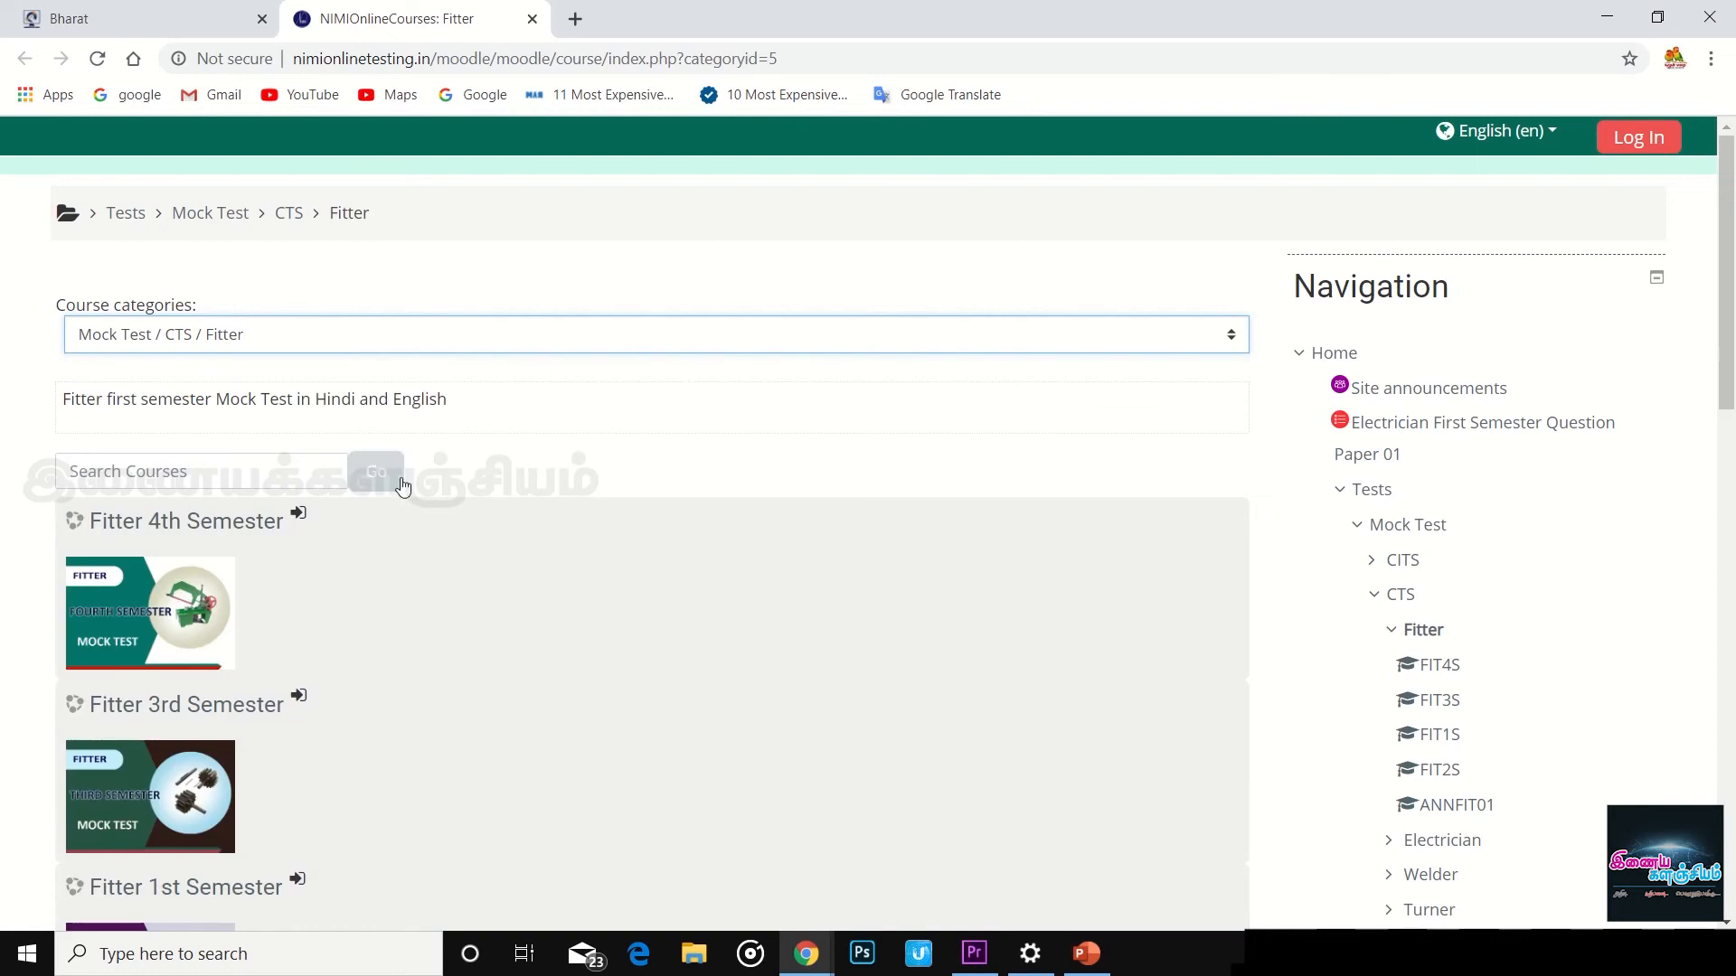
{"action": "left_click", "coordinate": [377, 471]}
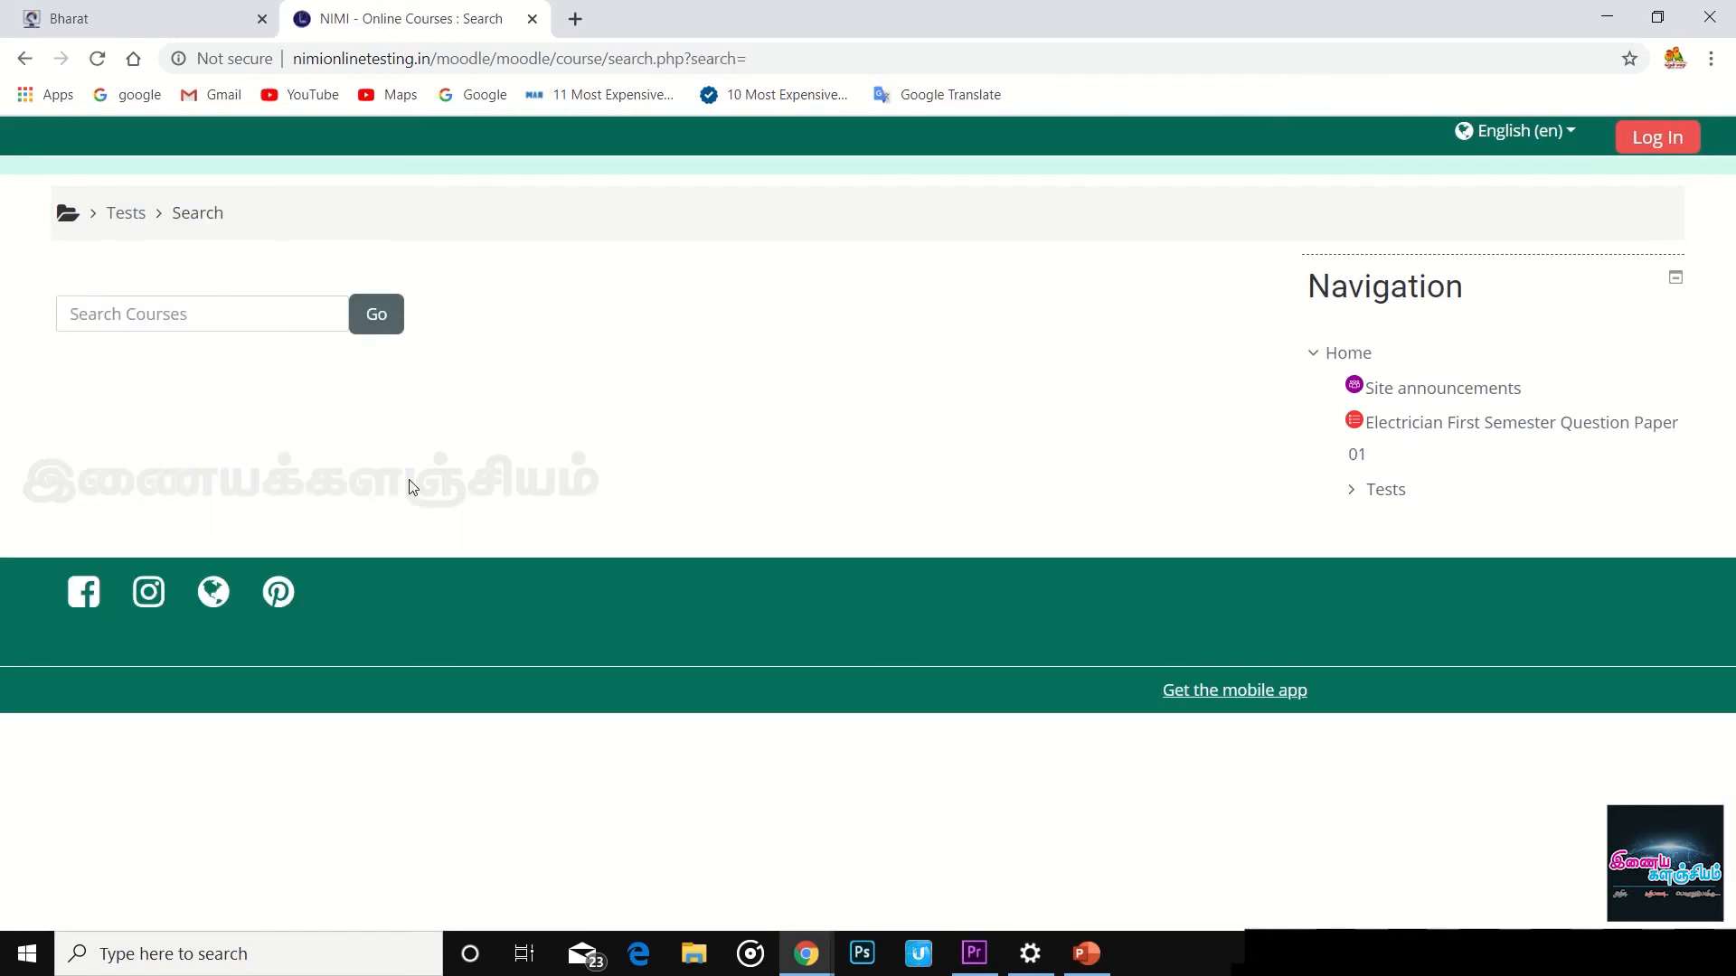
{"action": "left_click", "coordinate": [252, 325]}
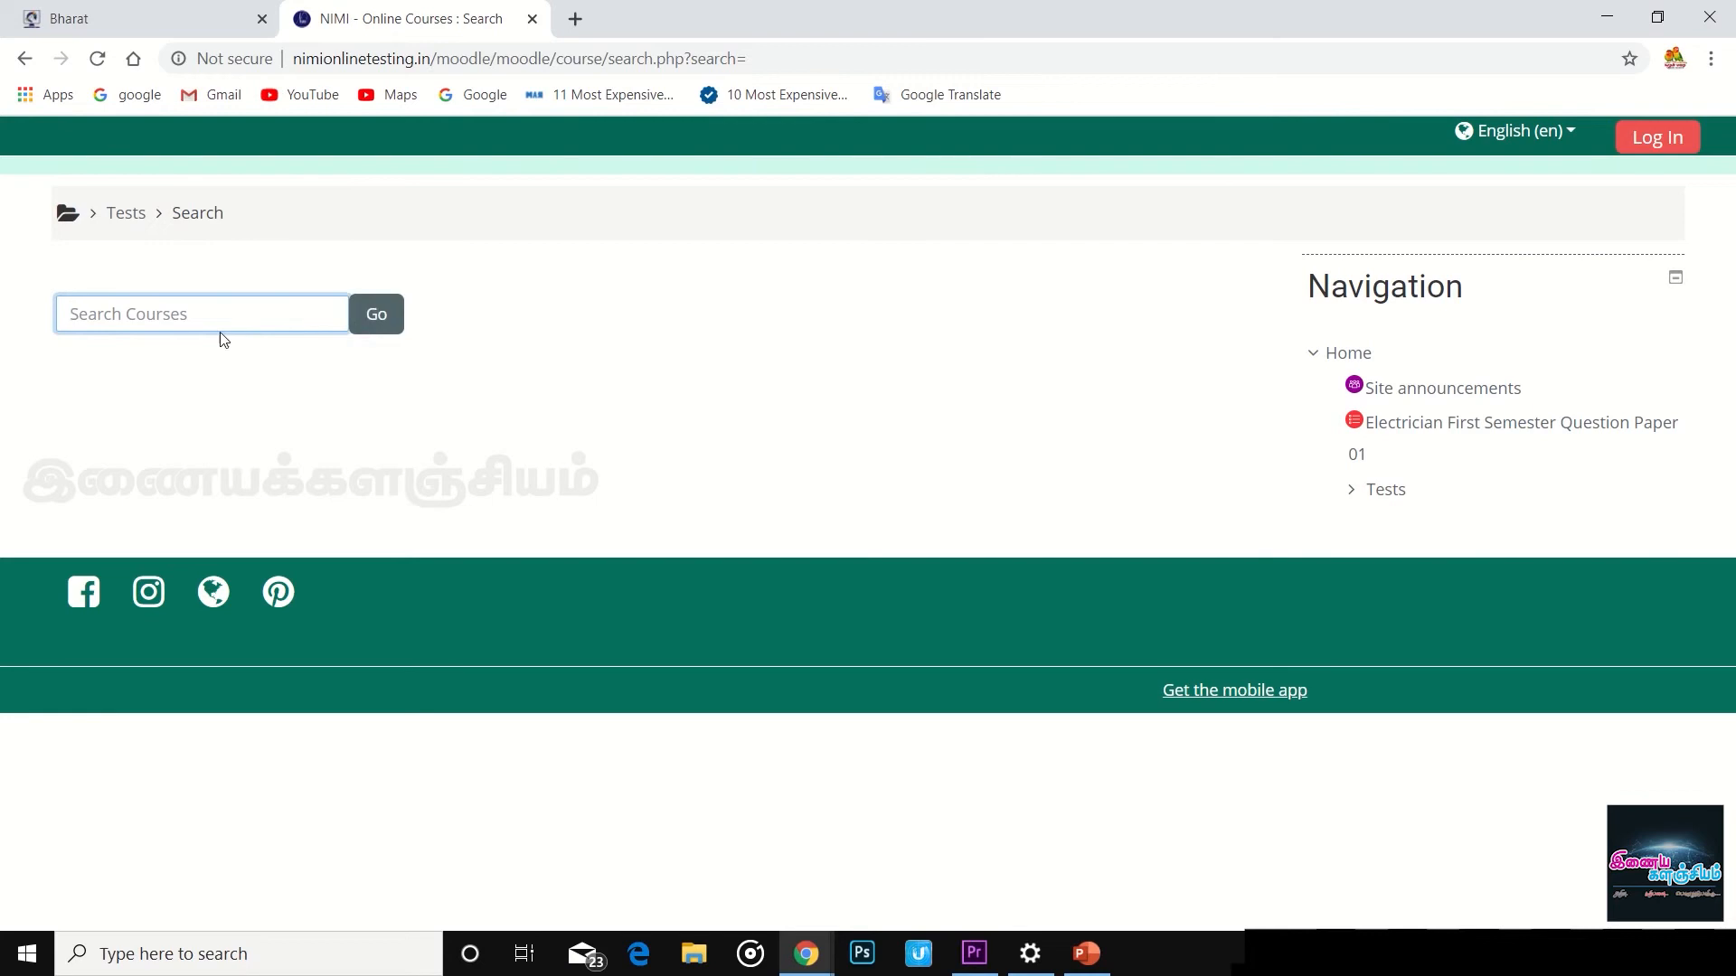
{"action": "left_click", "coordinate": [25, 58]}
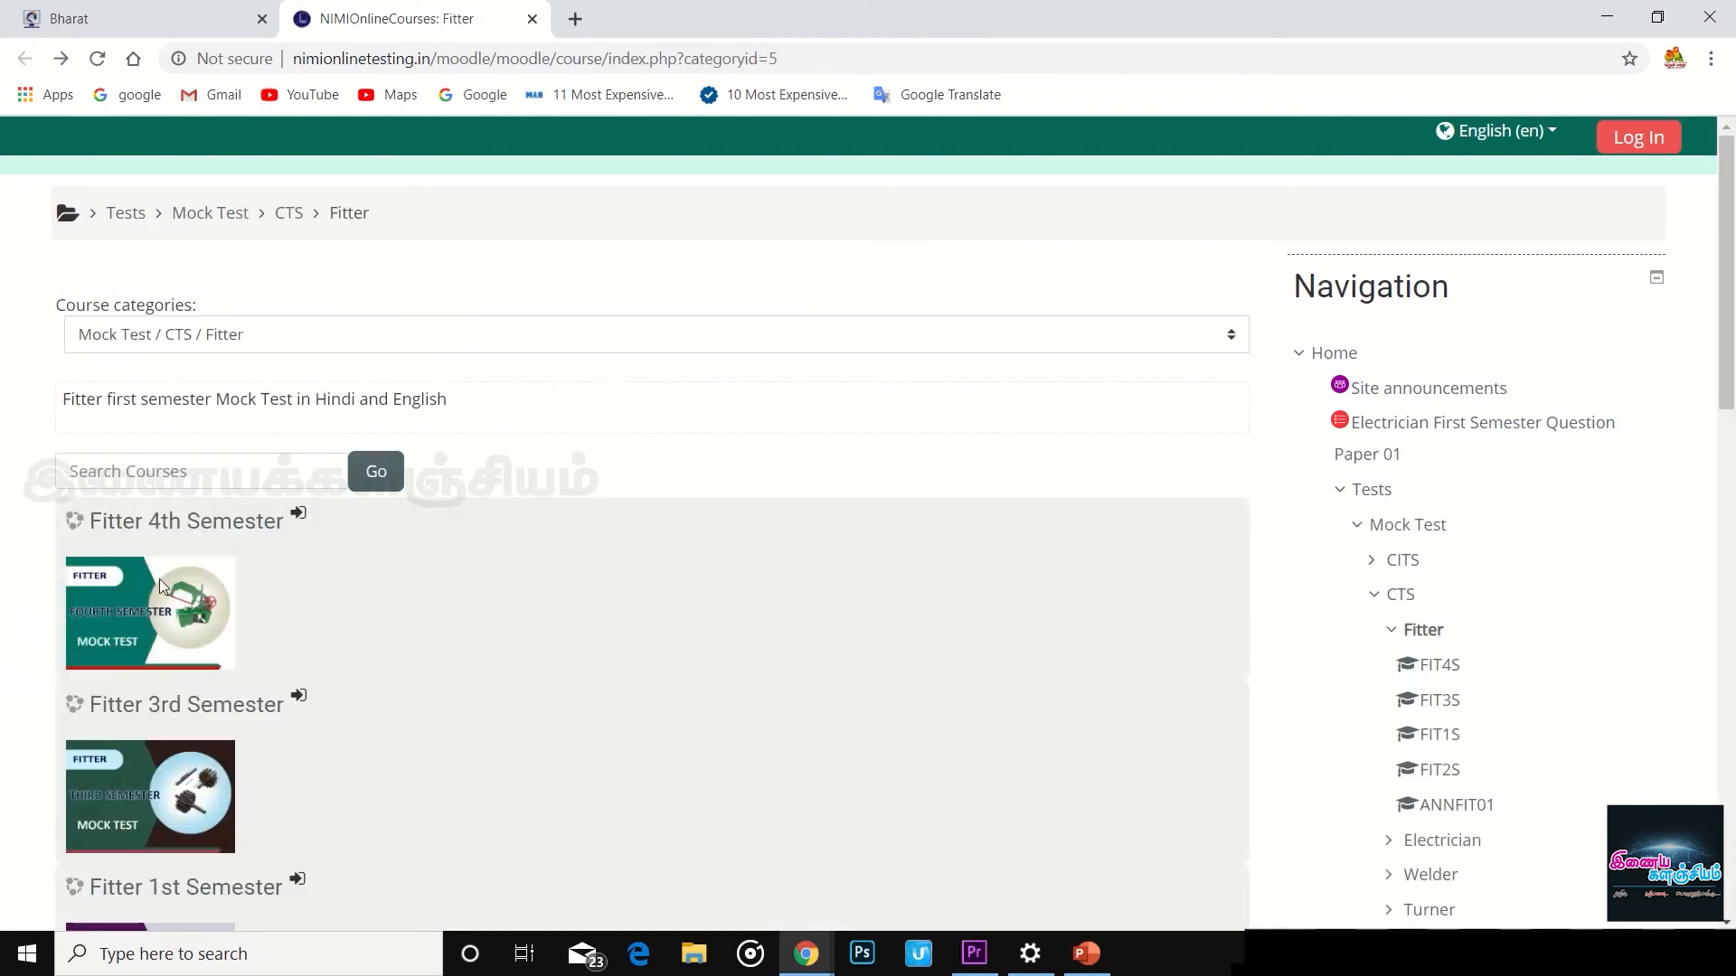
{"action": "left_click", "coordinate": [255, 523]}
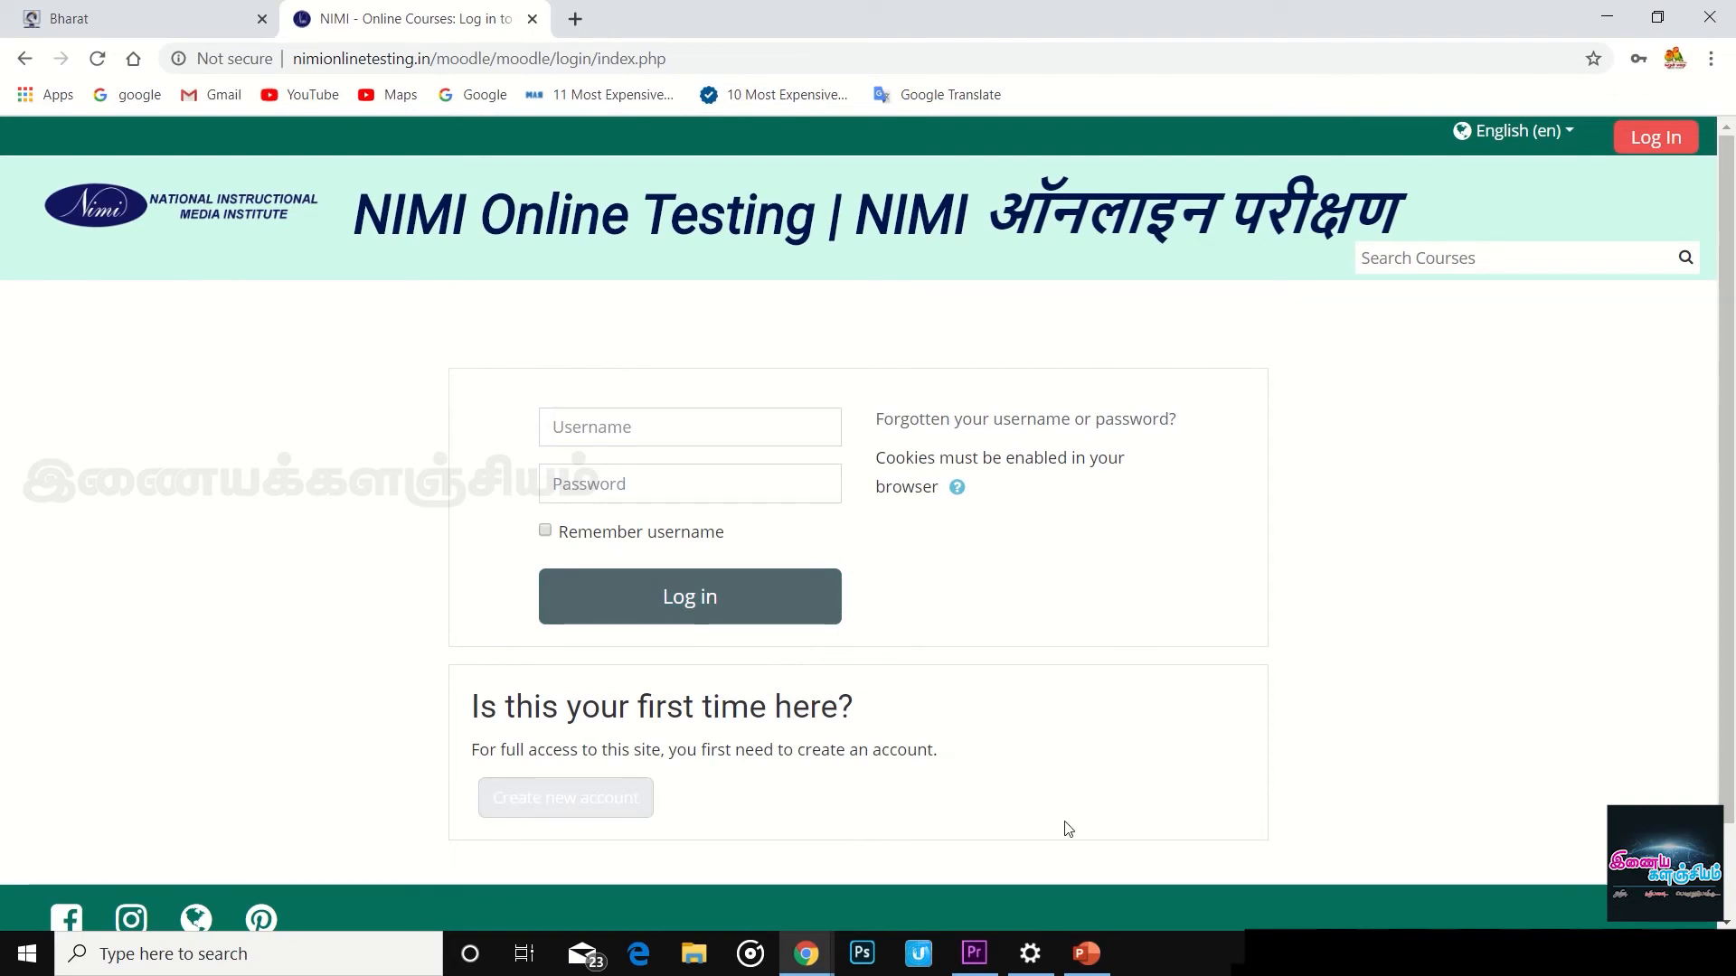
- Open the 'Create new account' signup form and scroll down through its fields
{"action": "left_click", "coordinate": [551, 808]}
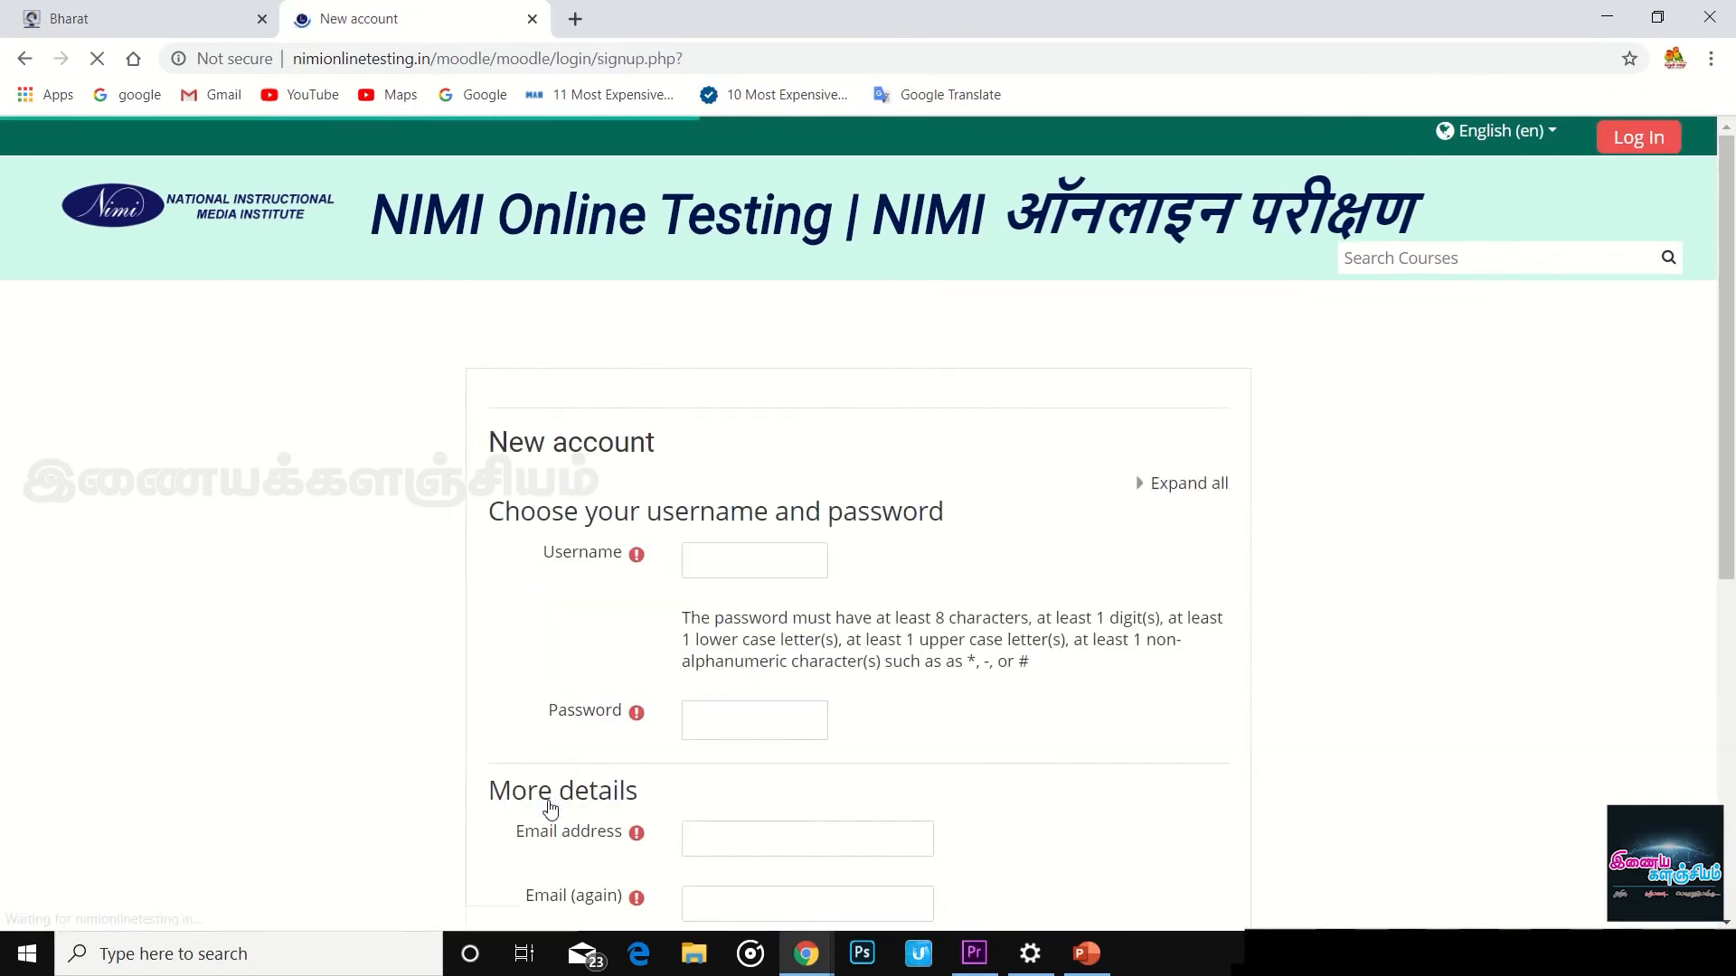
{"action": "scroll", "coordinate": [763, 484], "scroll_direction": "down", "scroll_amount": 5}
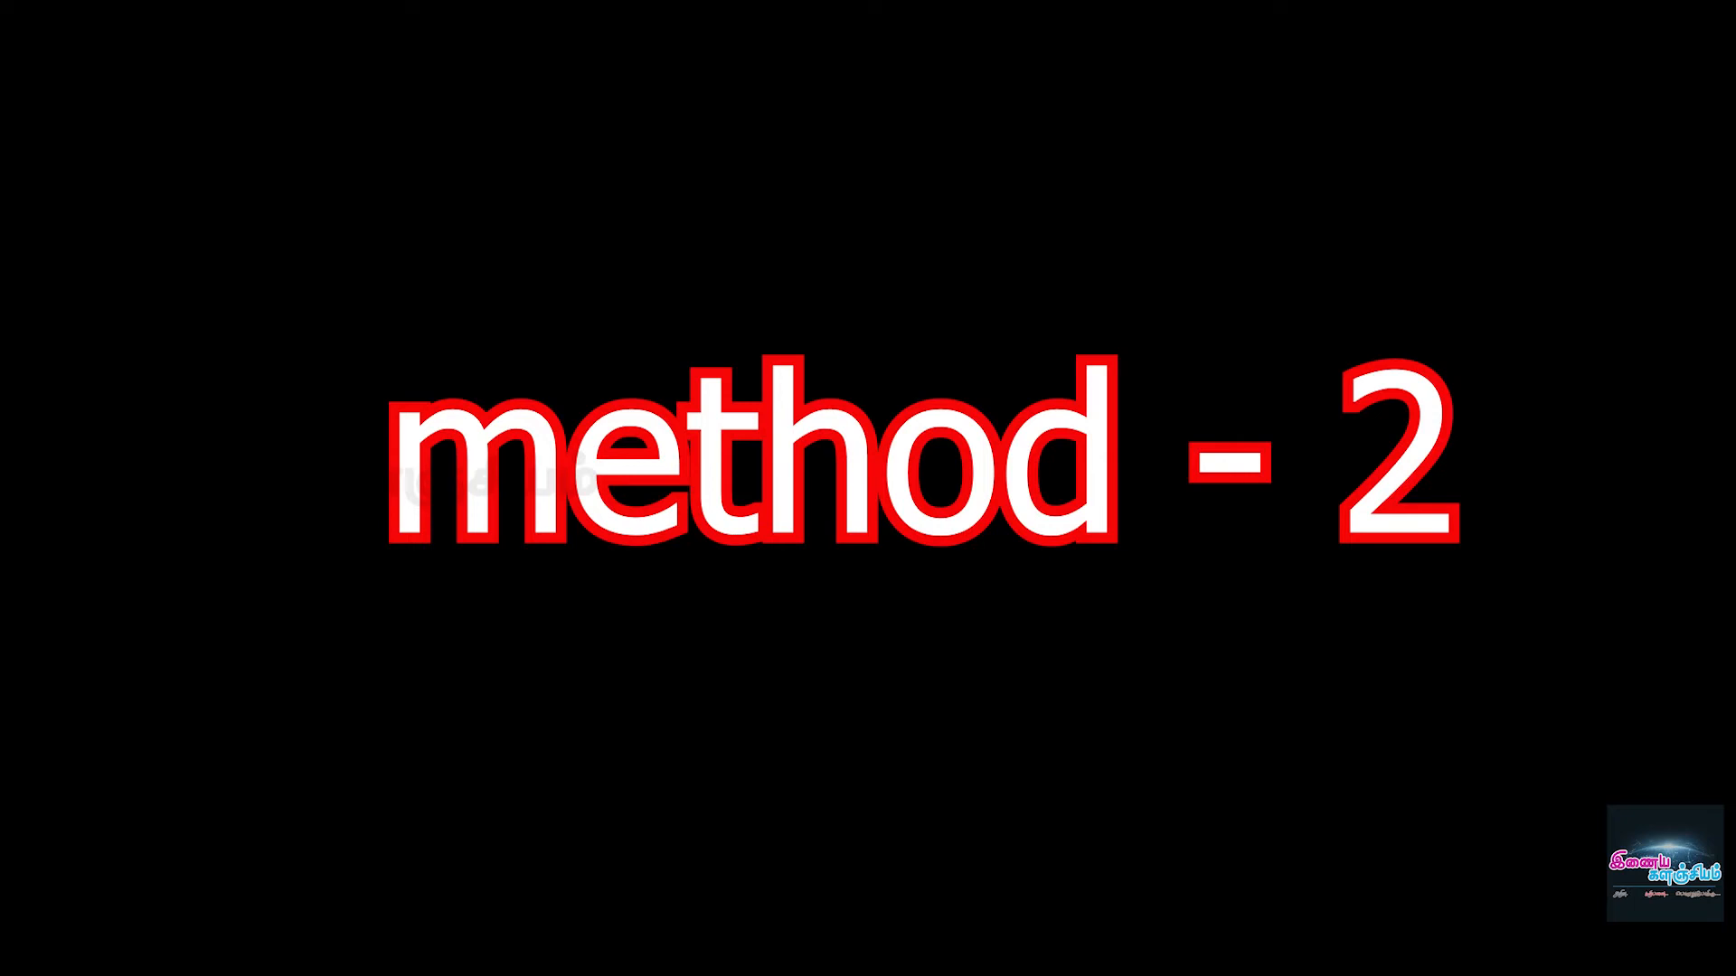
- Load the Google homepage from the new tab's Google shortcut tile
{"action": "left_click", "coordinate": [694, 413]}
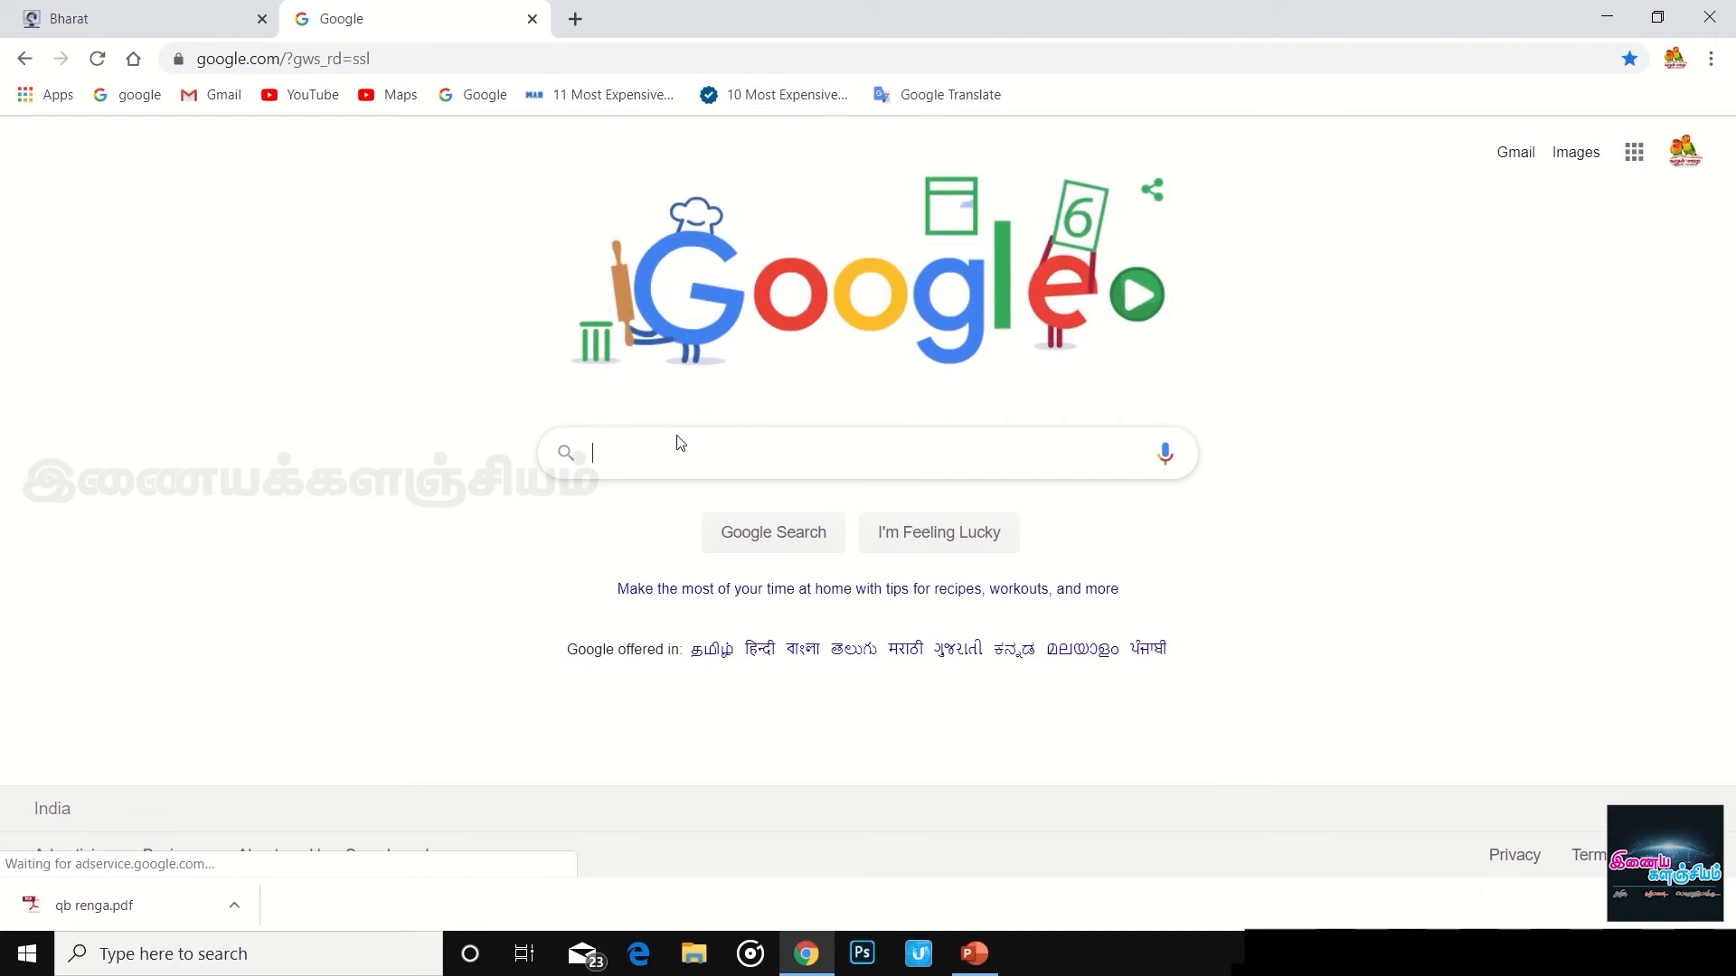
{"action": "type", "text": "www."}
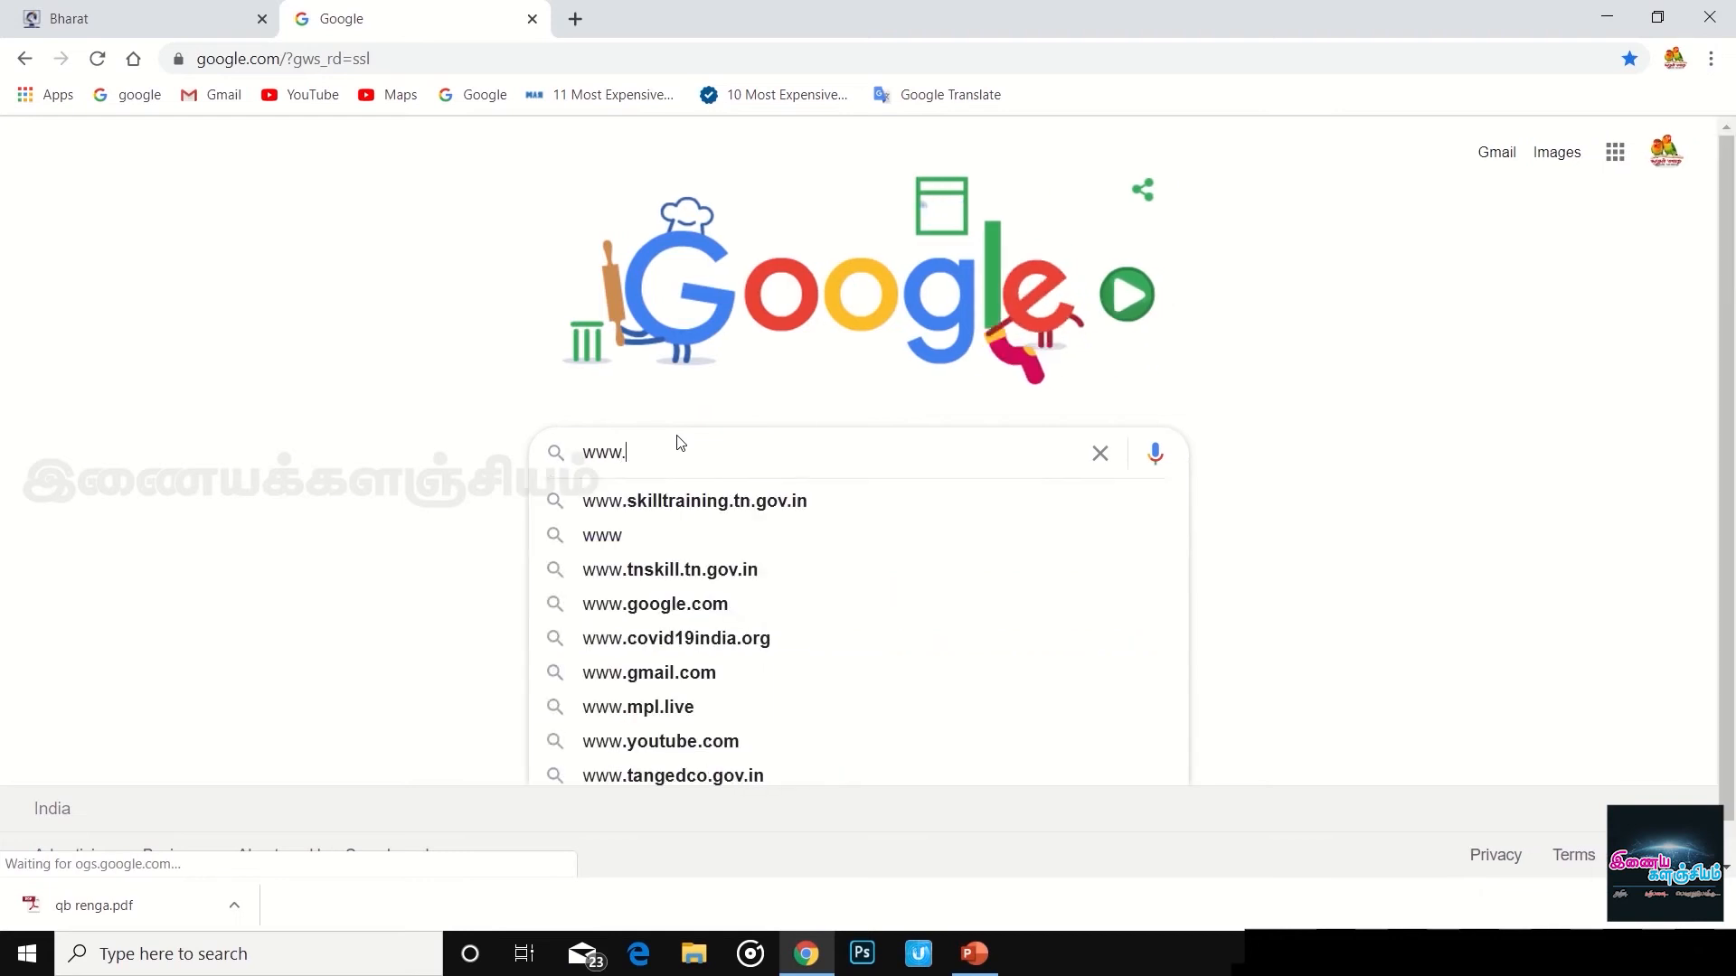
{"action": "type", "text": "nimi"}
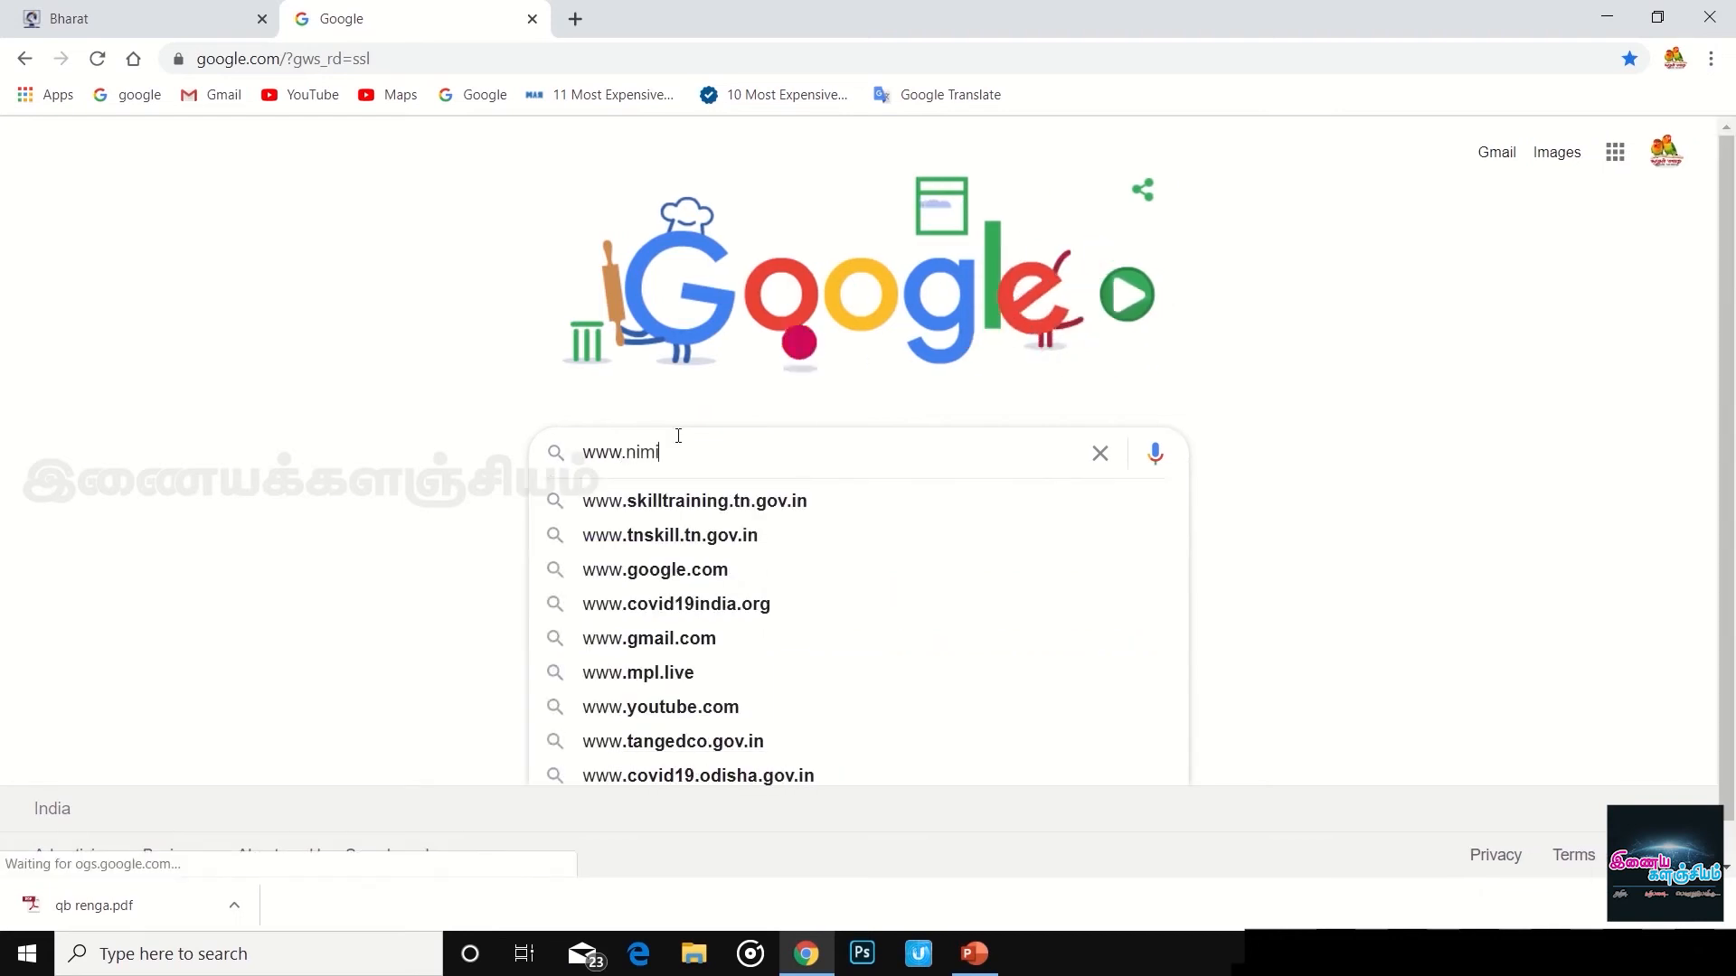
{"action": "type", "text": "online"}
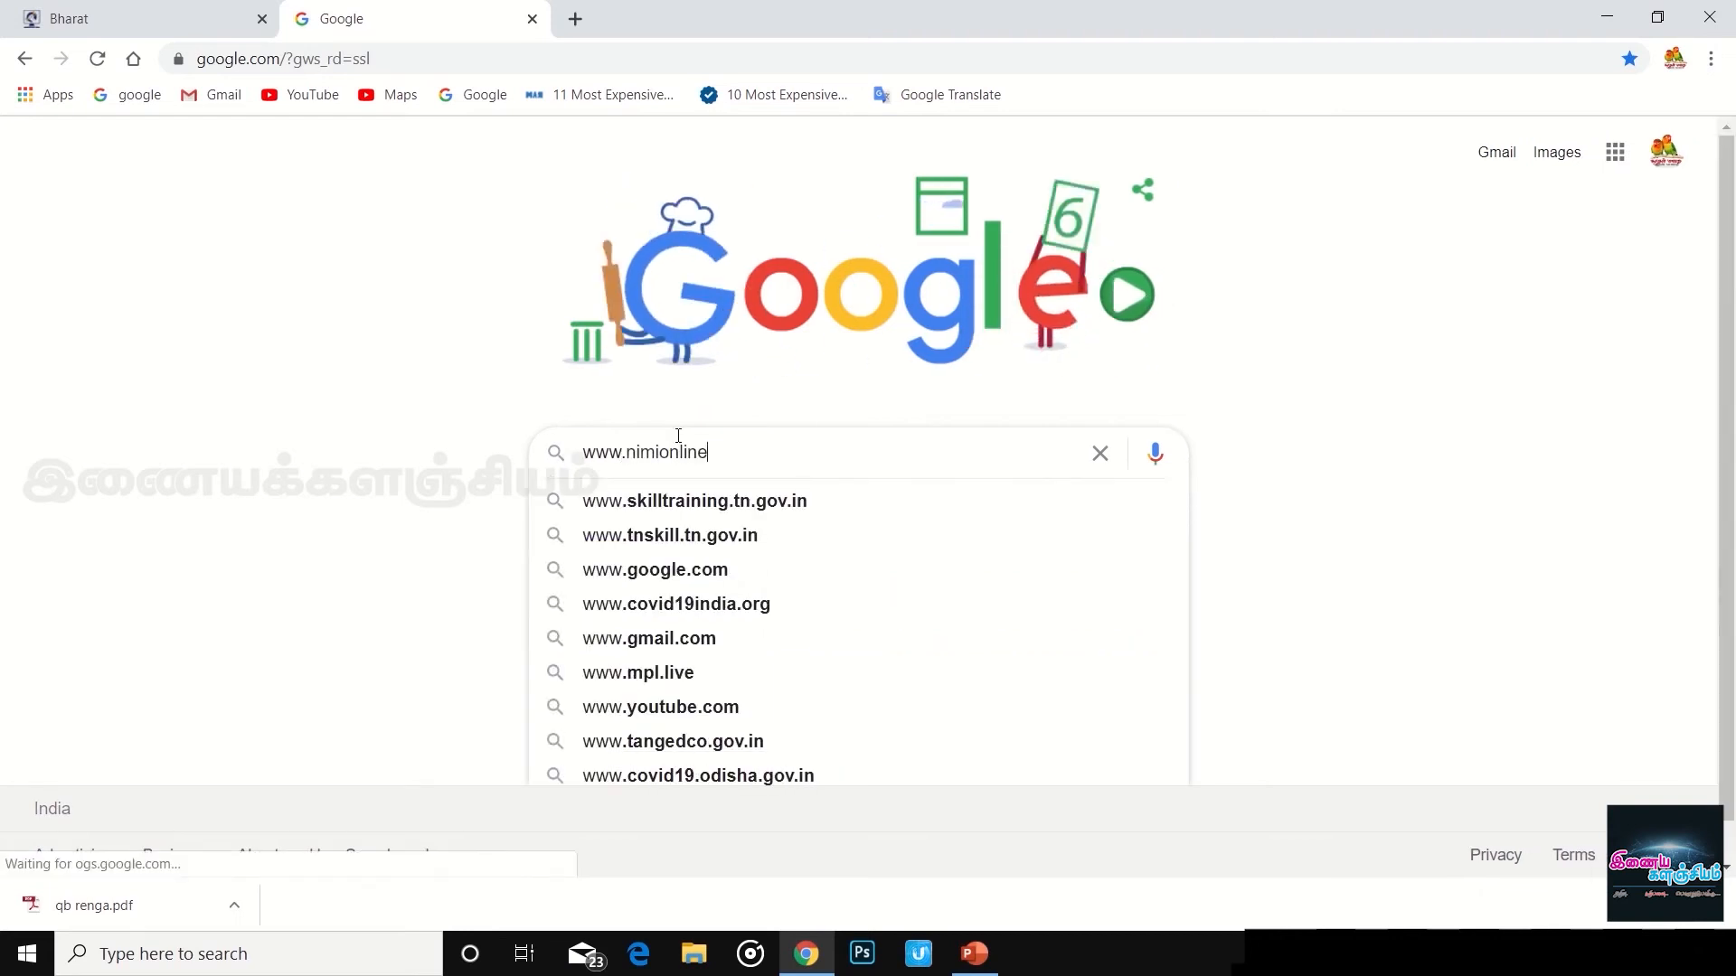
{"action": "type", "text": "tes"}
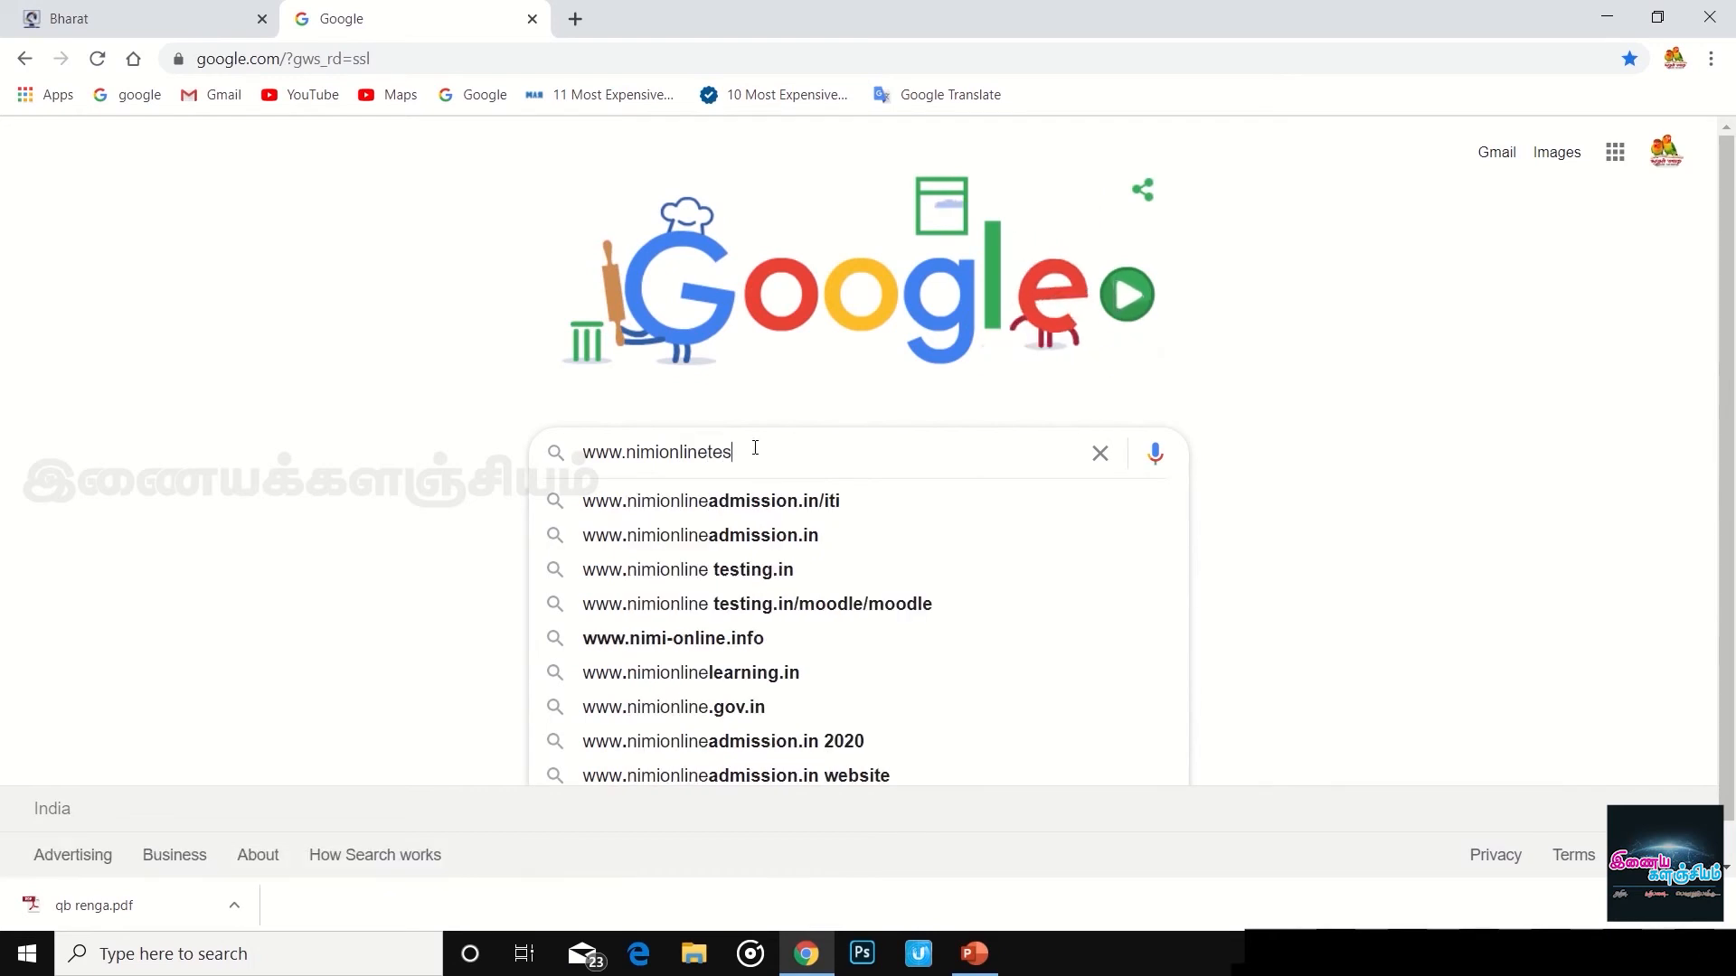
{"action": "type", "text": "ting"}
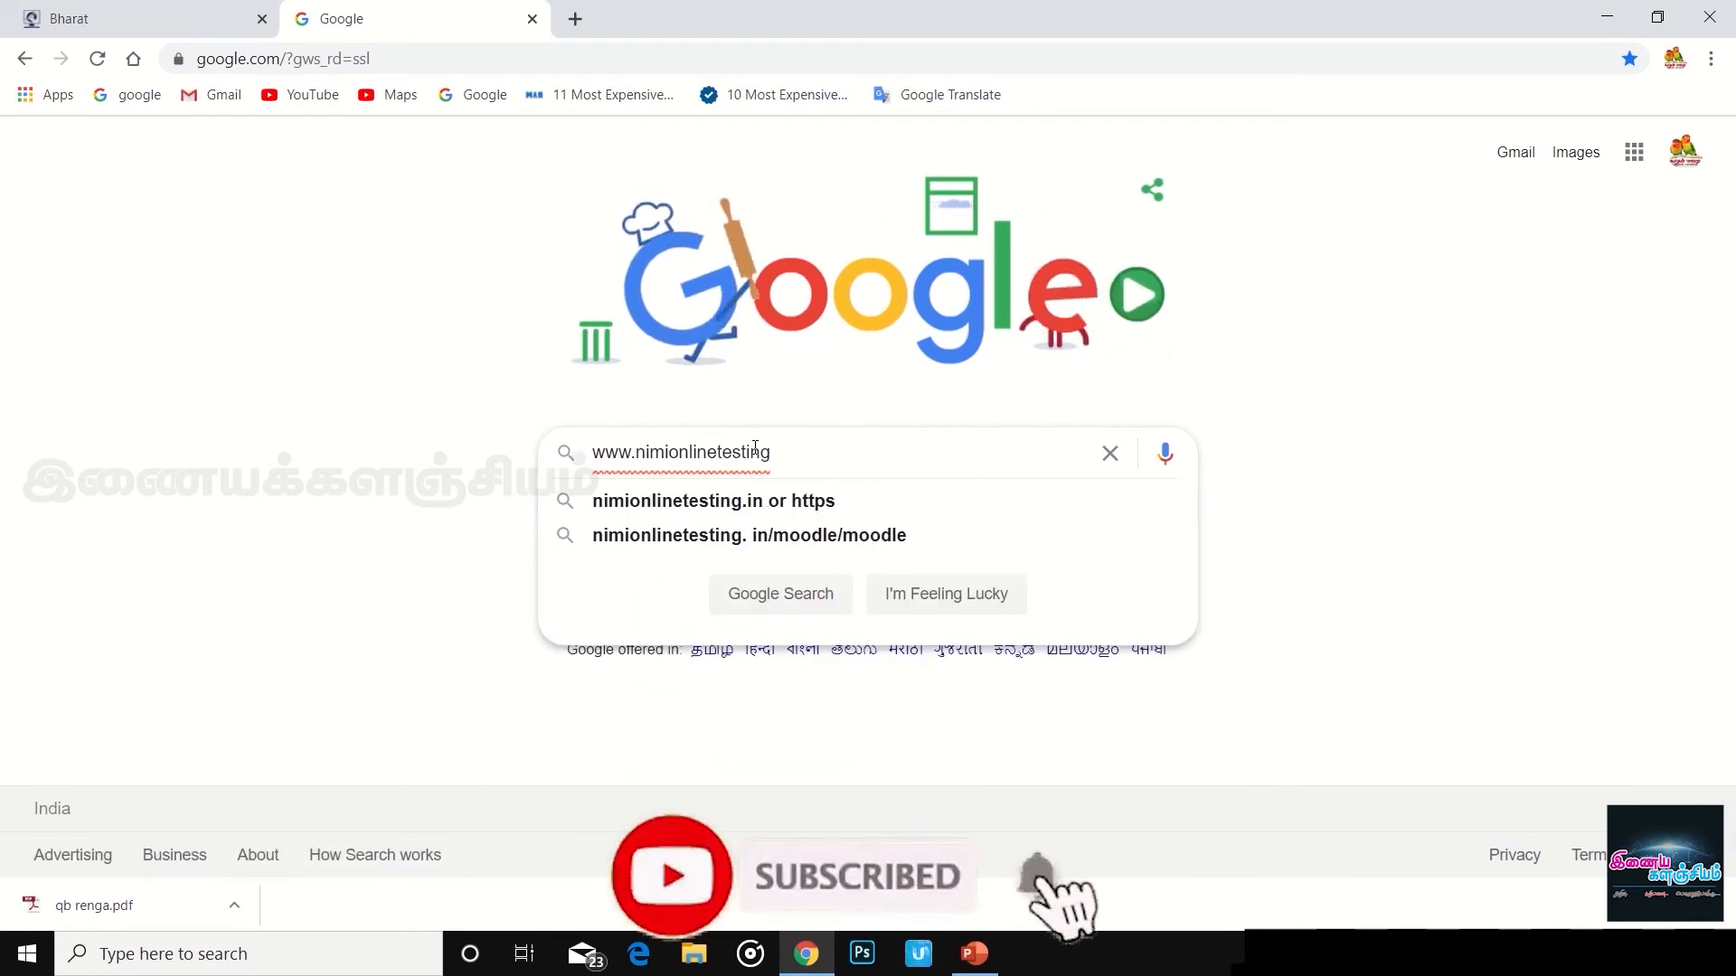
{"action": "type", "text": ".in"}
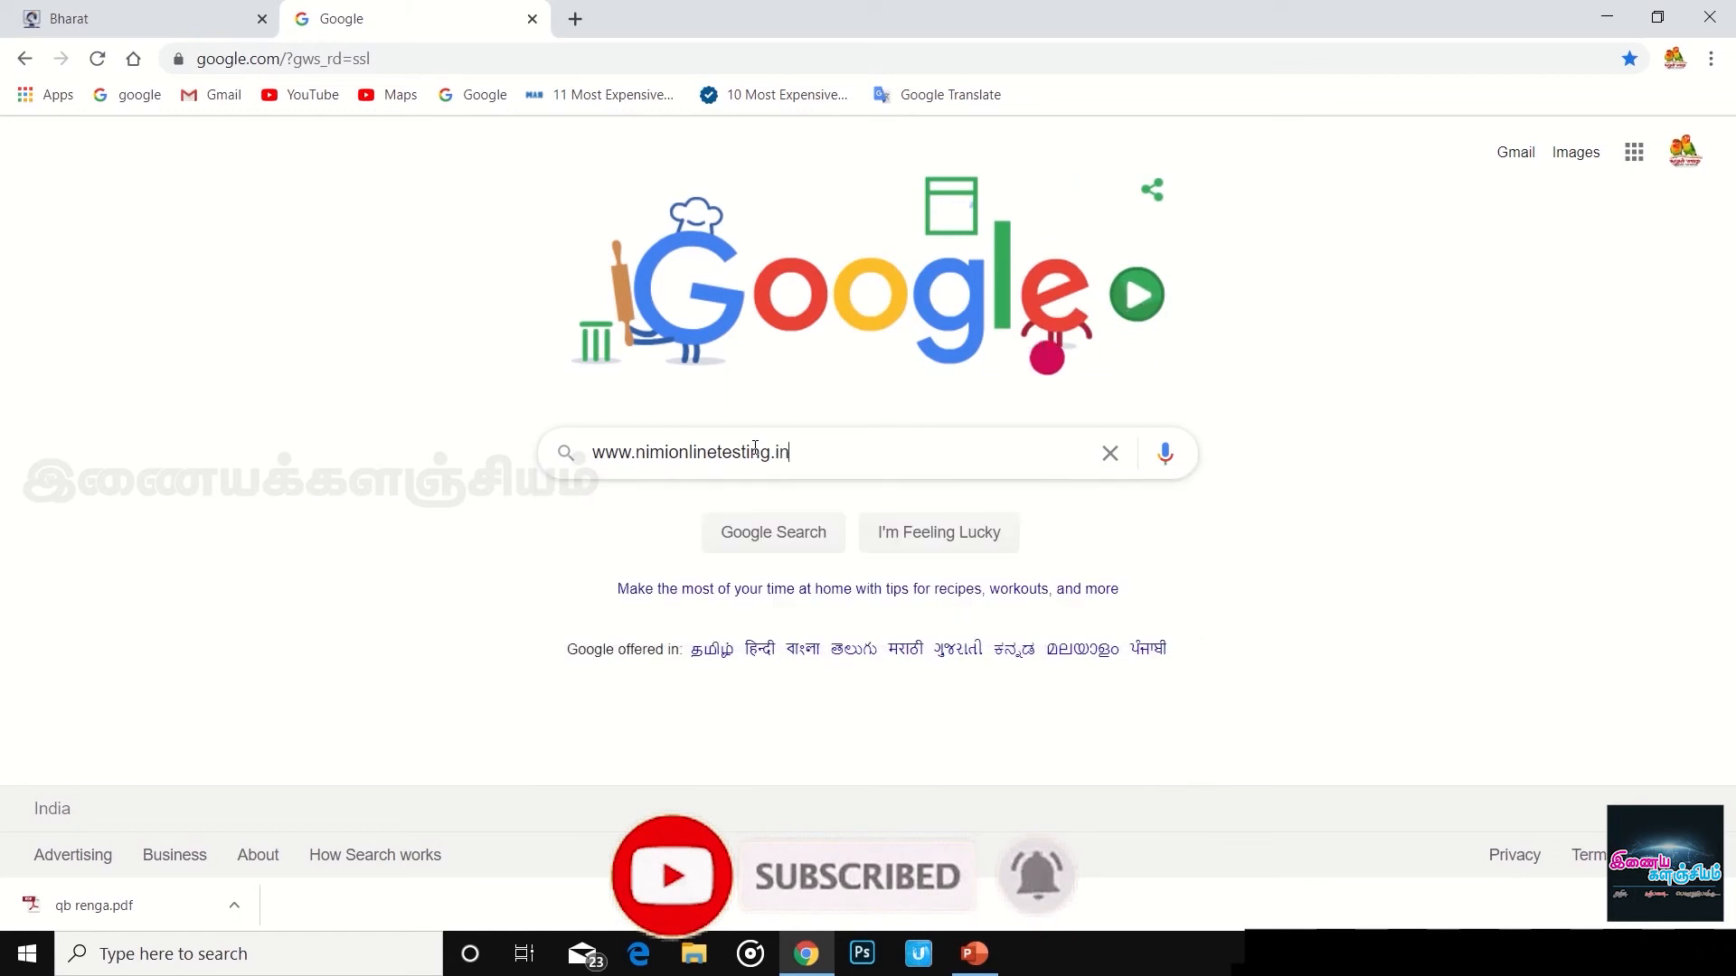
{"action": "key", "text": "Return"}
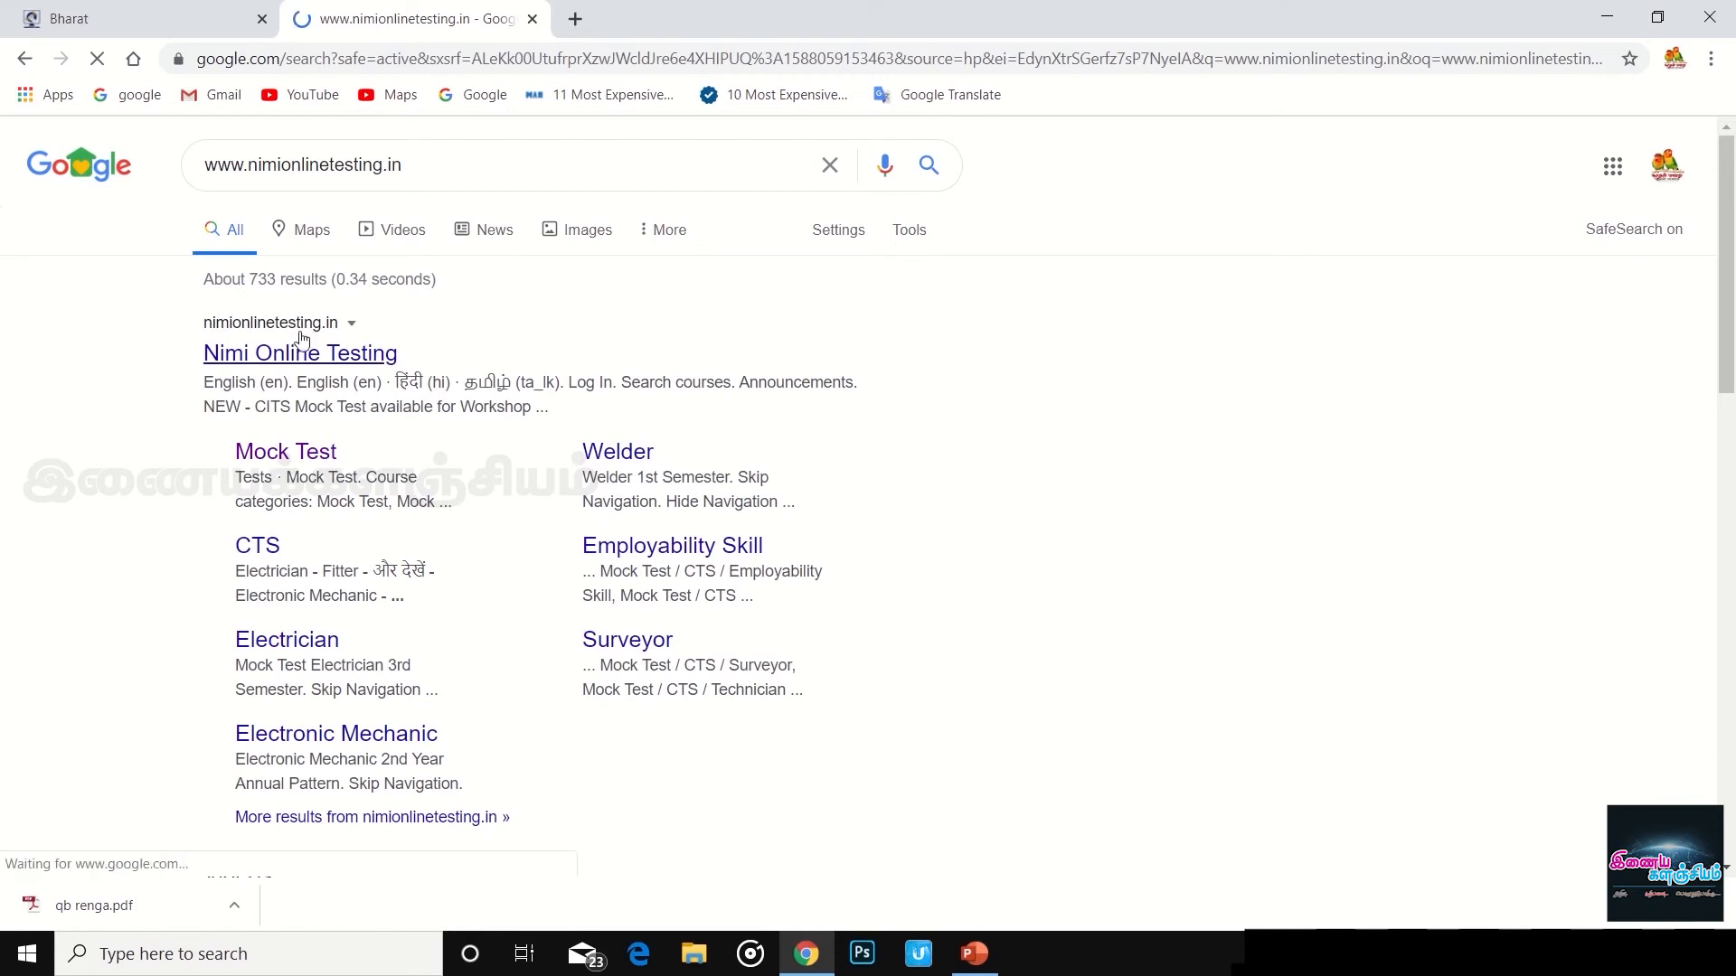
{"action": "left_click", "coordinate": [301, 353]}
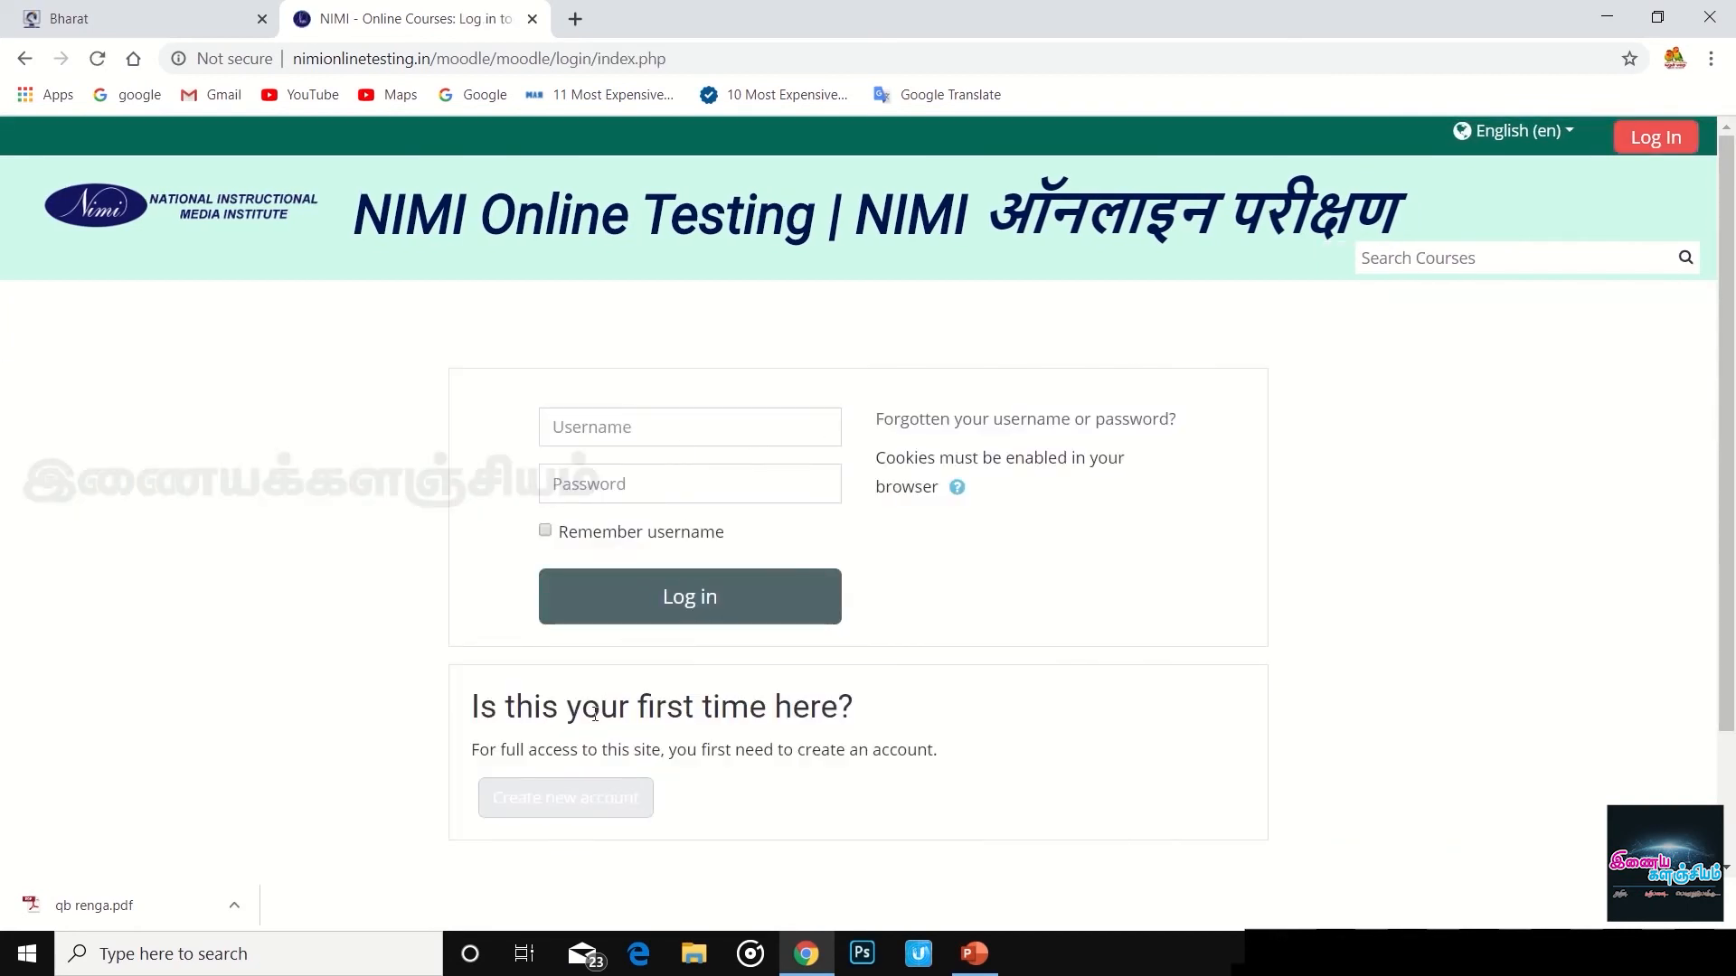
- Open the 'Create new account' sign-up form from the login page
{"action": "scroll", "coordinate": [594, 535], "scroll_direction": "down", "scroll_amount": 2}
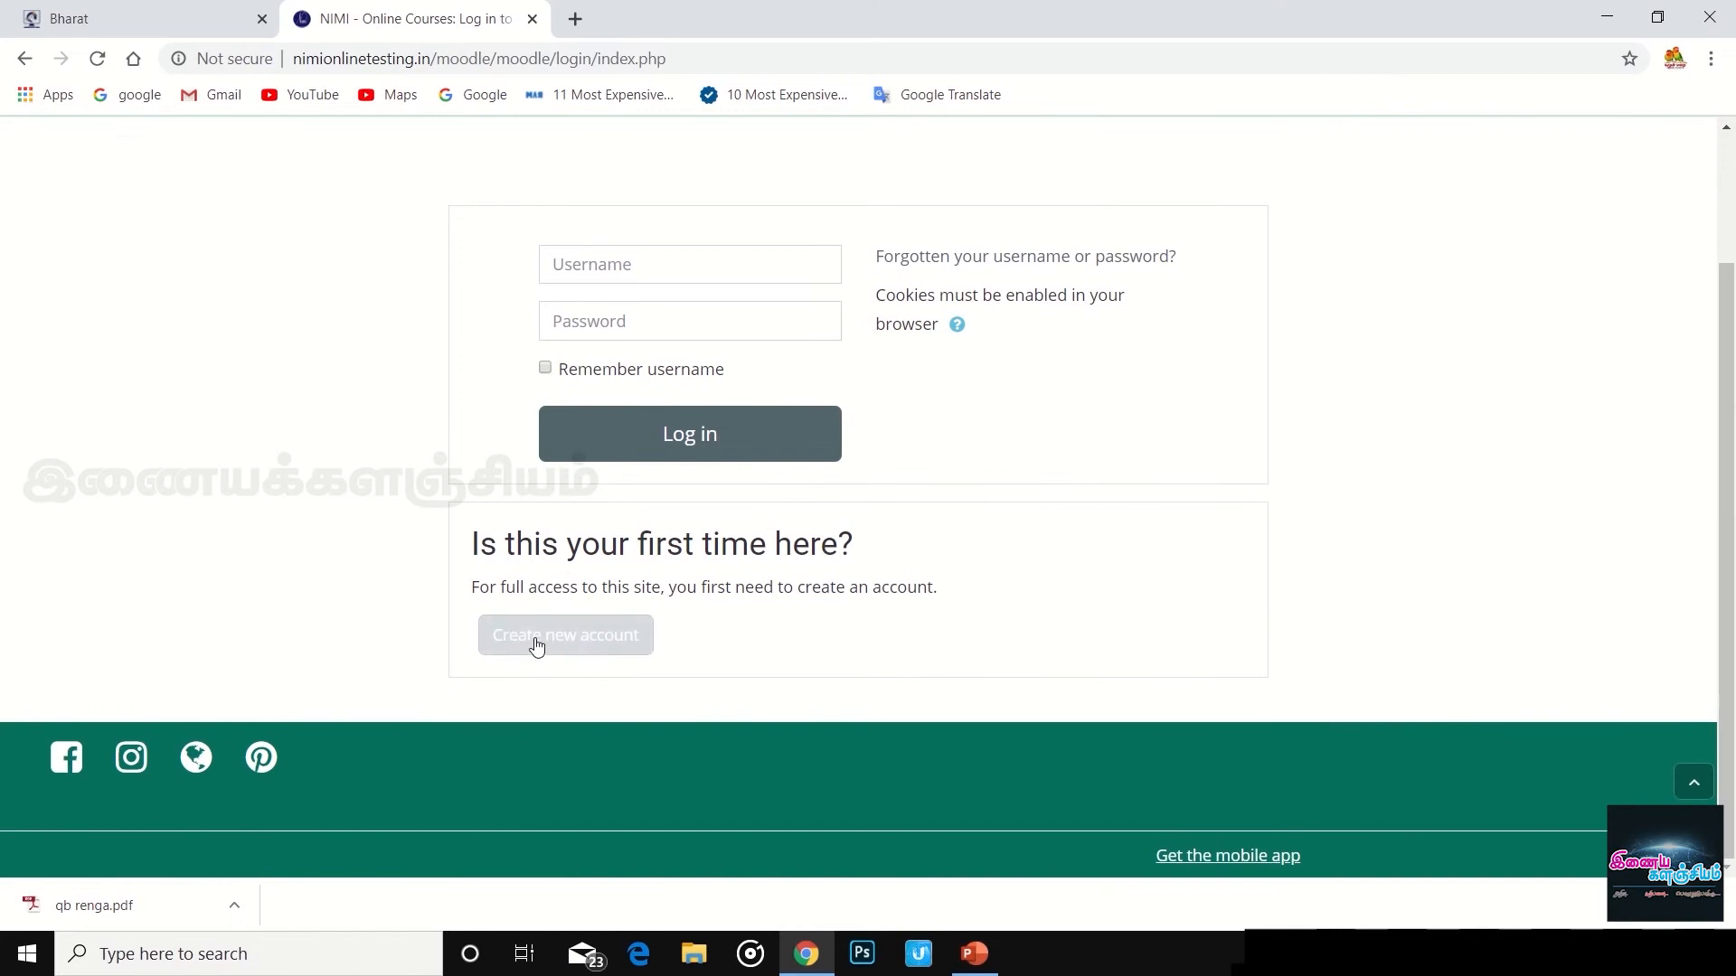
{"action": "scroll", "coordinate": [892, 576], "scroll_direction": "up", "scroll_amount": 2}
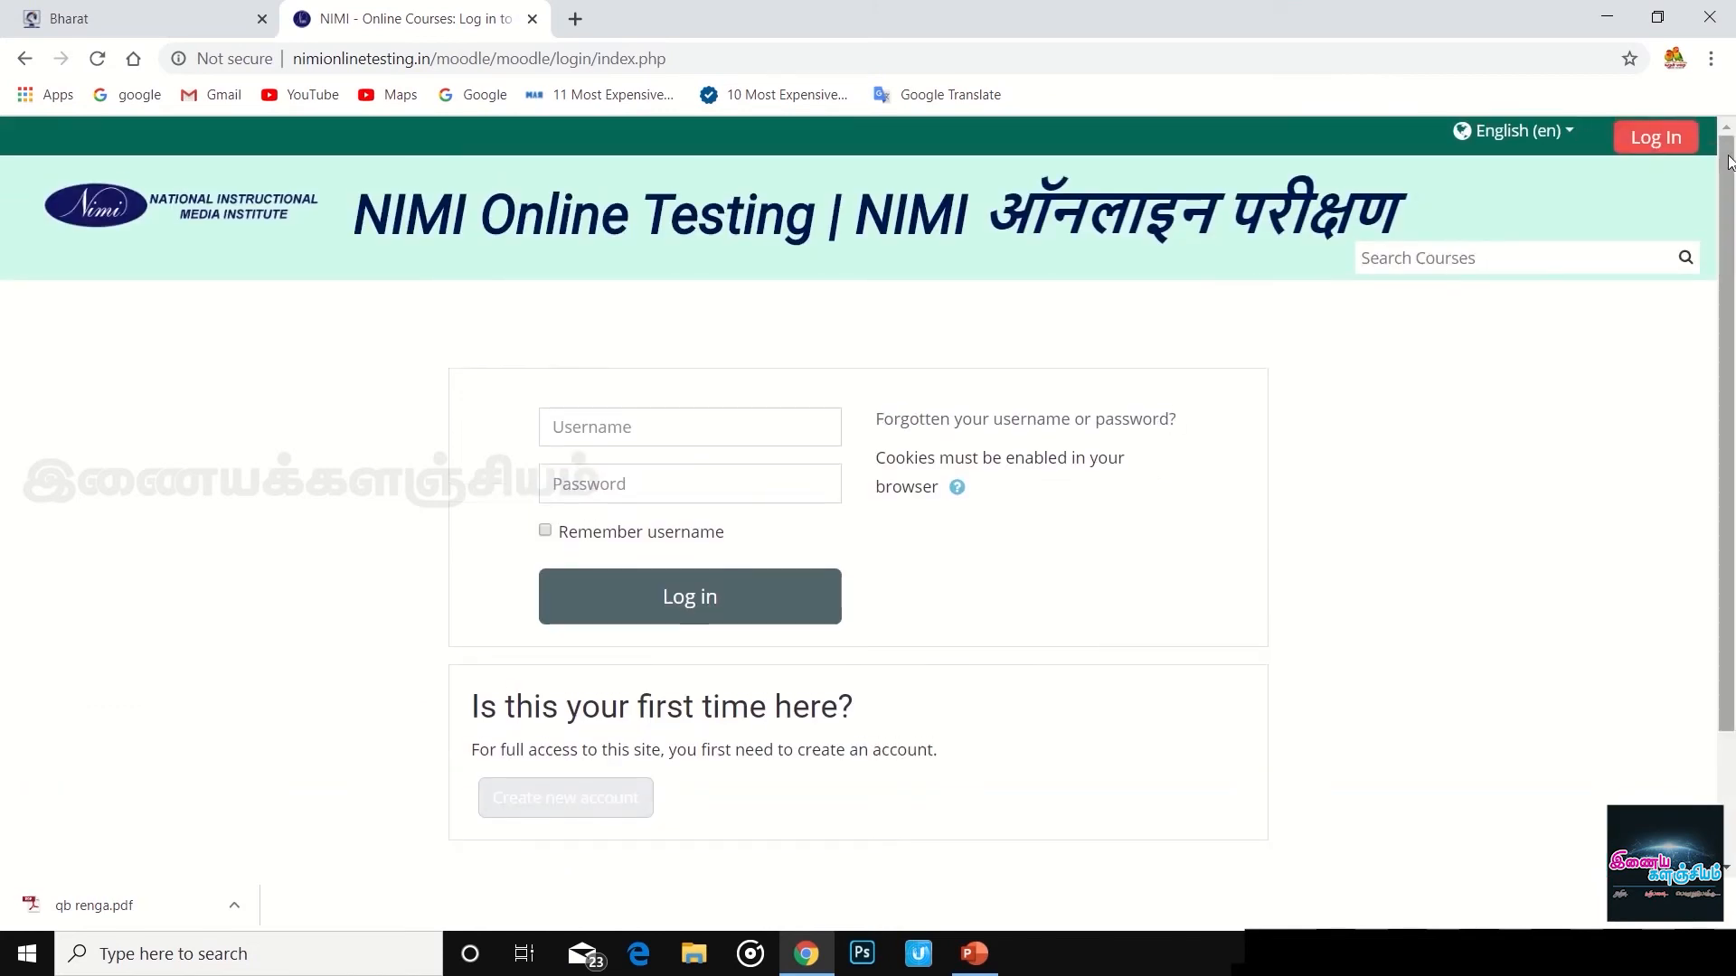
{"action": "scroll", "coordinate": [600, 748], "scroll_direction": "down", "scroll_amount": 2}
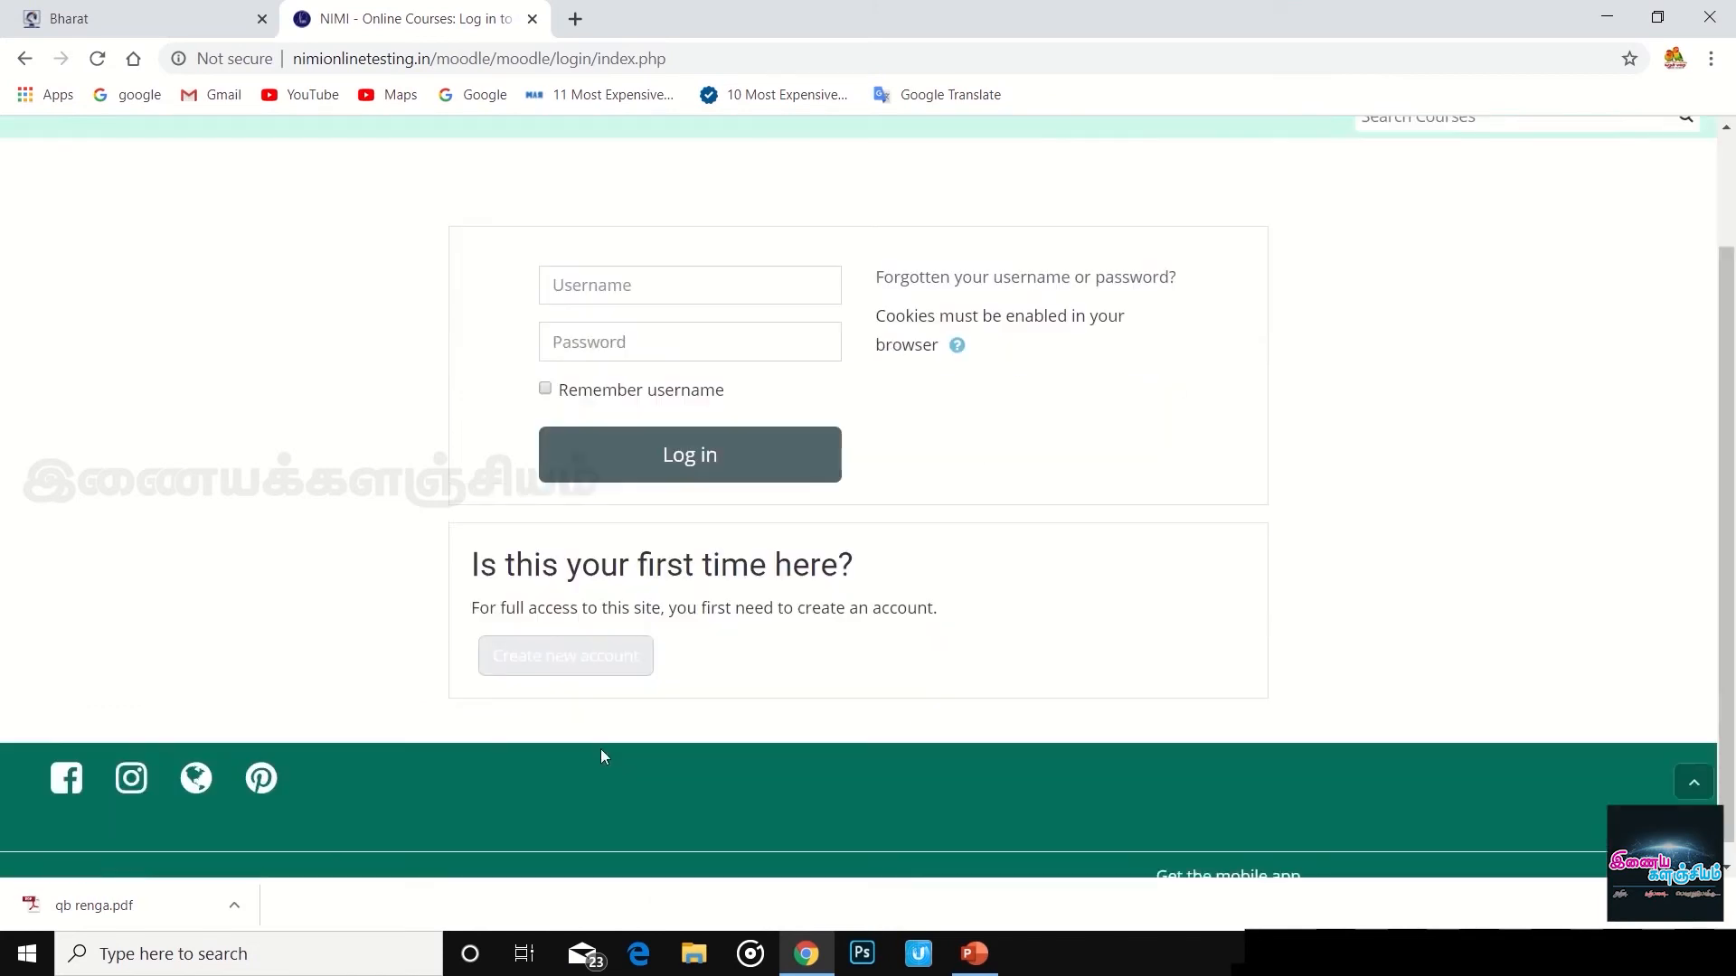
{"action": "left_click", "coordinate": [580, 647]}
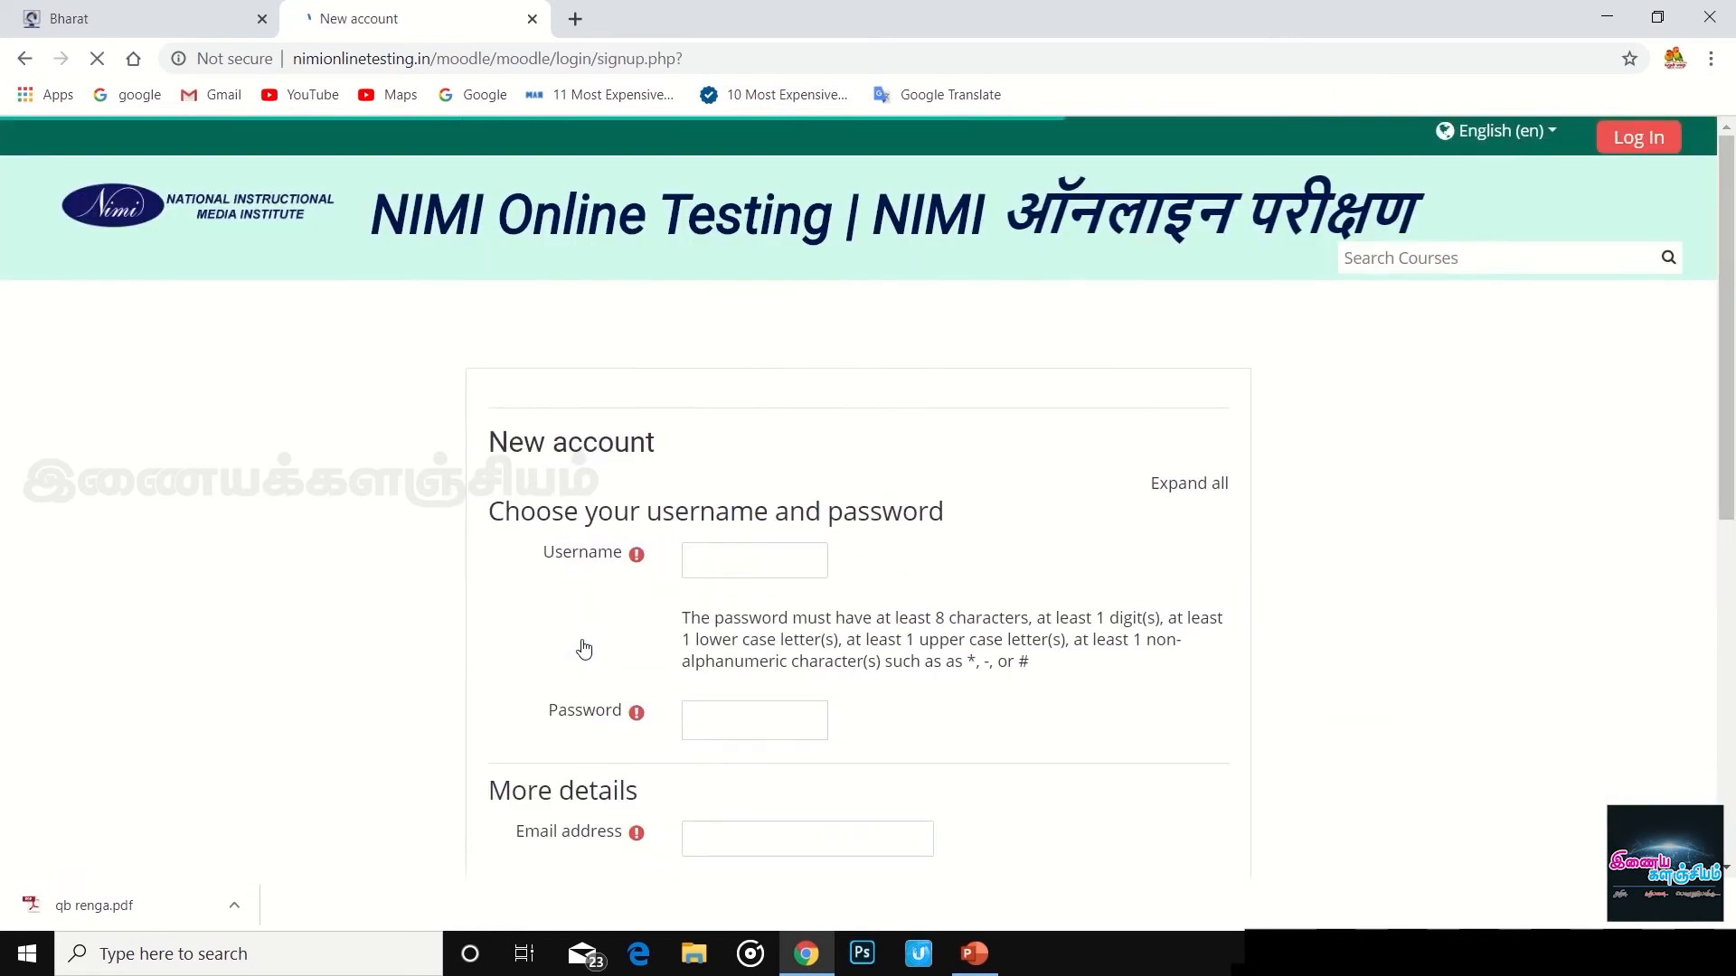
- Enter a username and a password meeting the rules on the new account form
{"action": "left_click", "coordinate": [763, 560]}
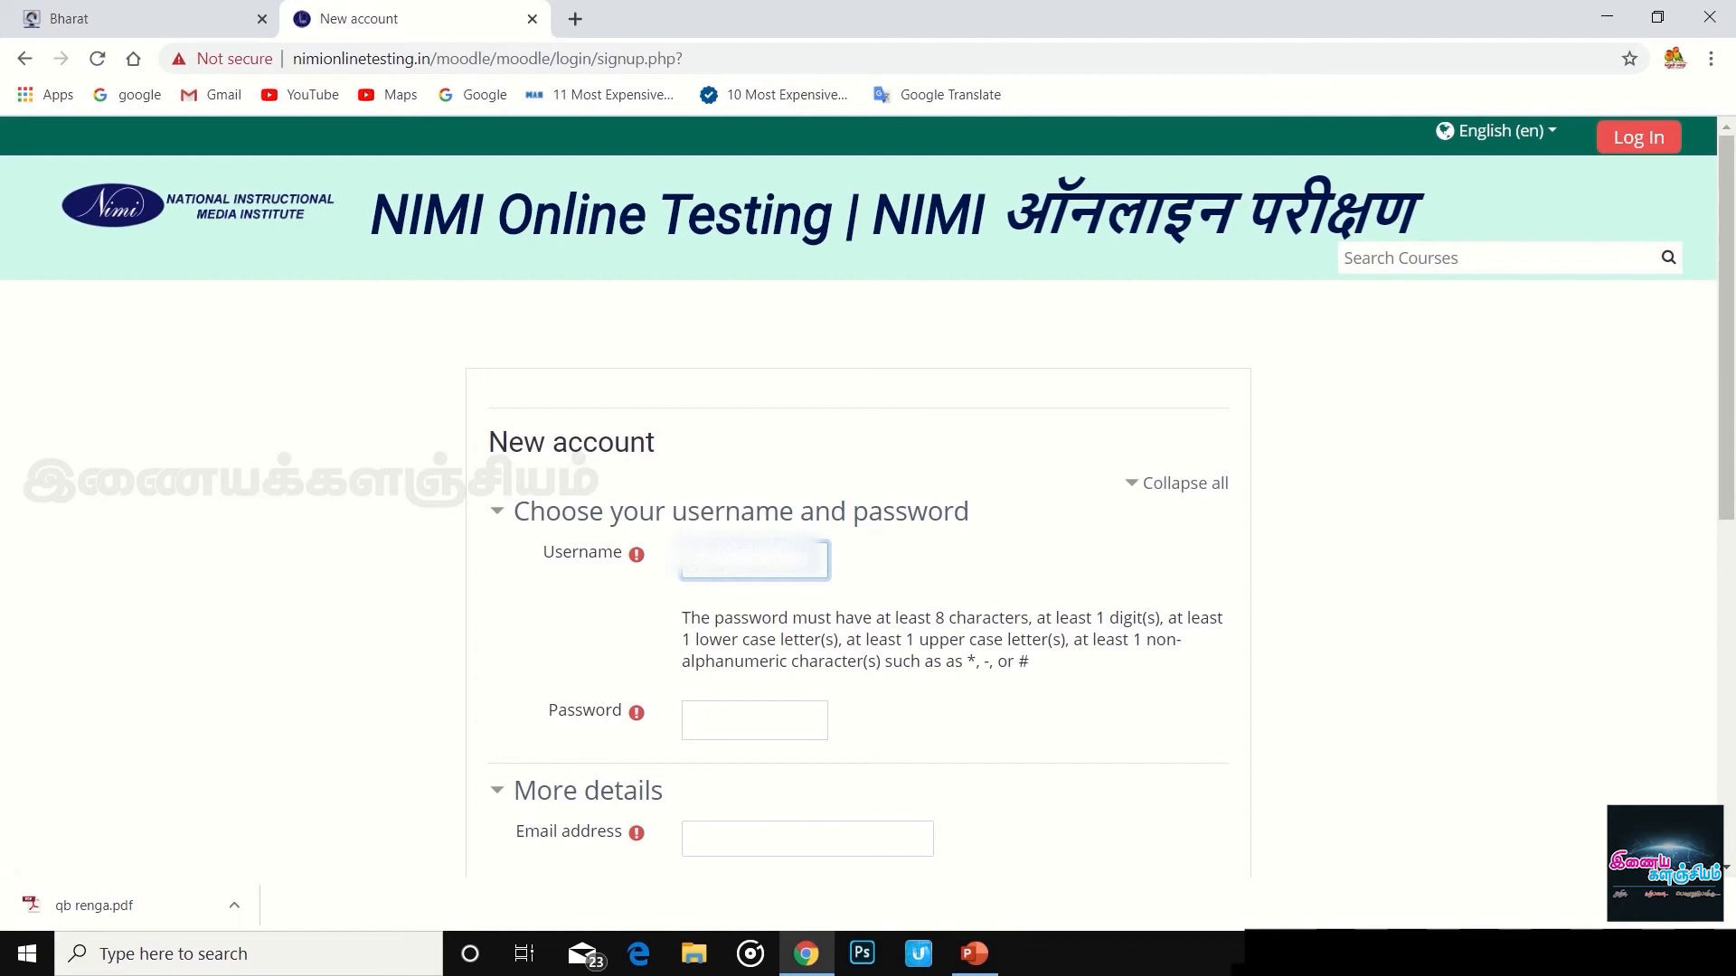
{"action": "type", "text": "gathan"}
{"action": "left_click", "coordinate": [774, 725]}
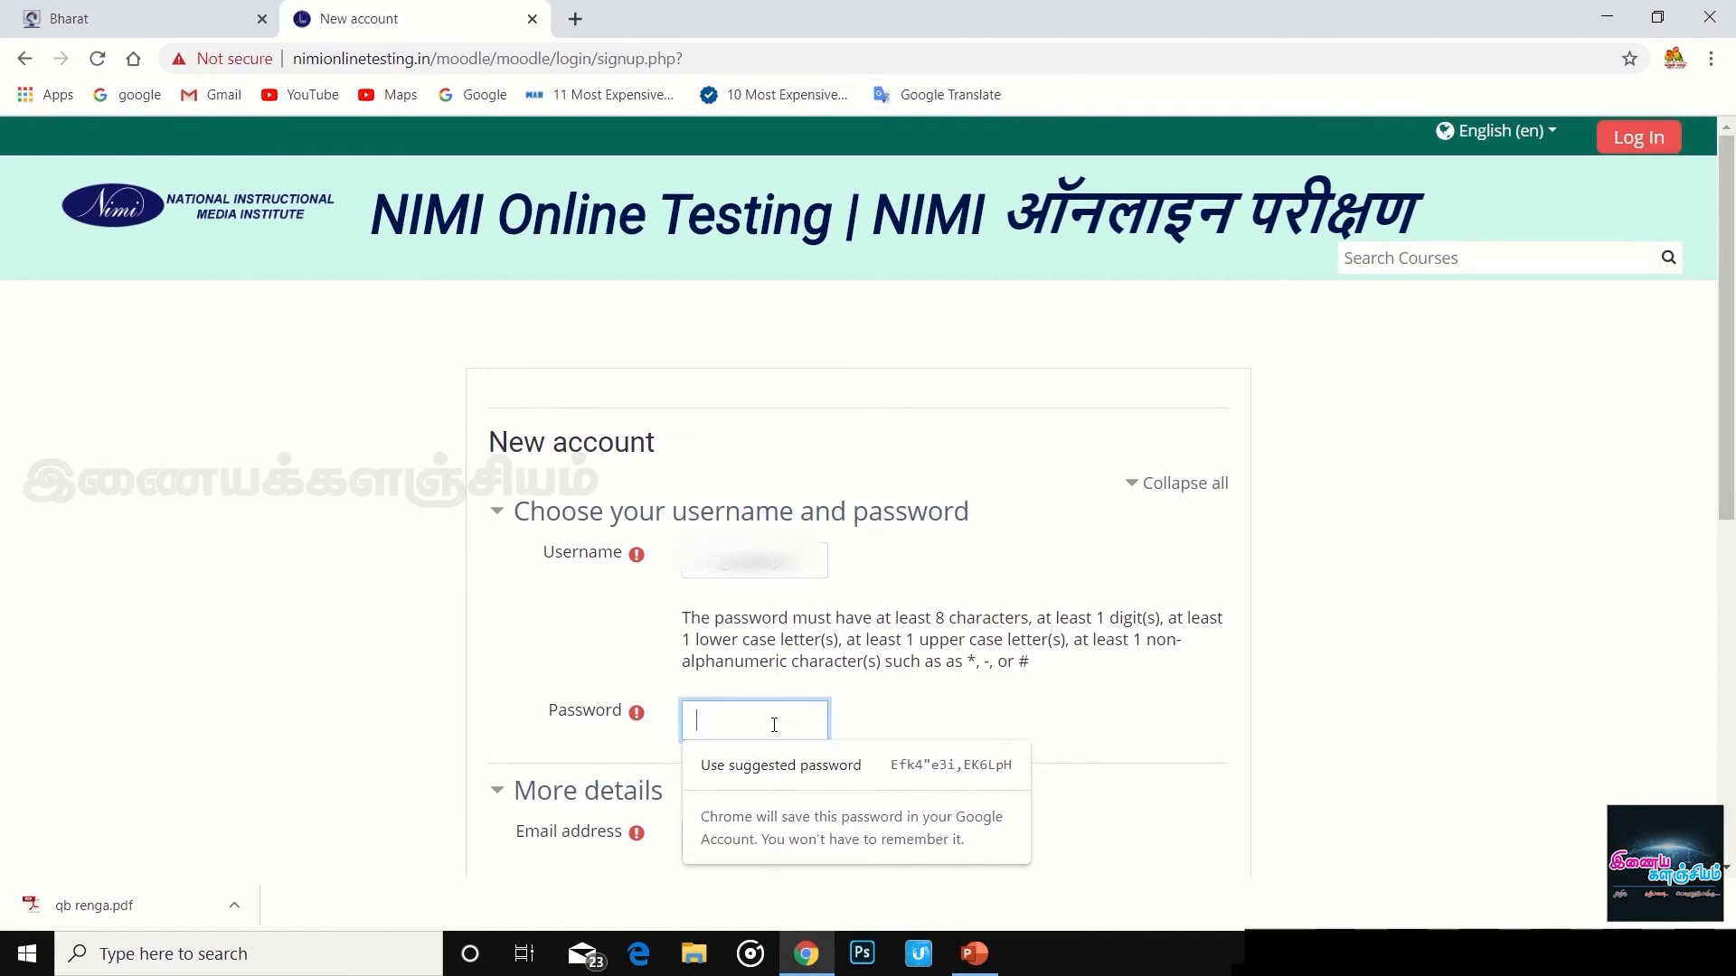
{"action": "left_click", "coordinate": [774, 724]}
{"action": "type", "text": "****"}
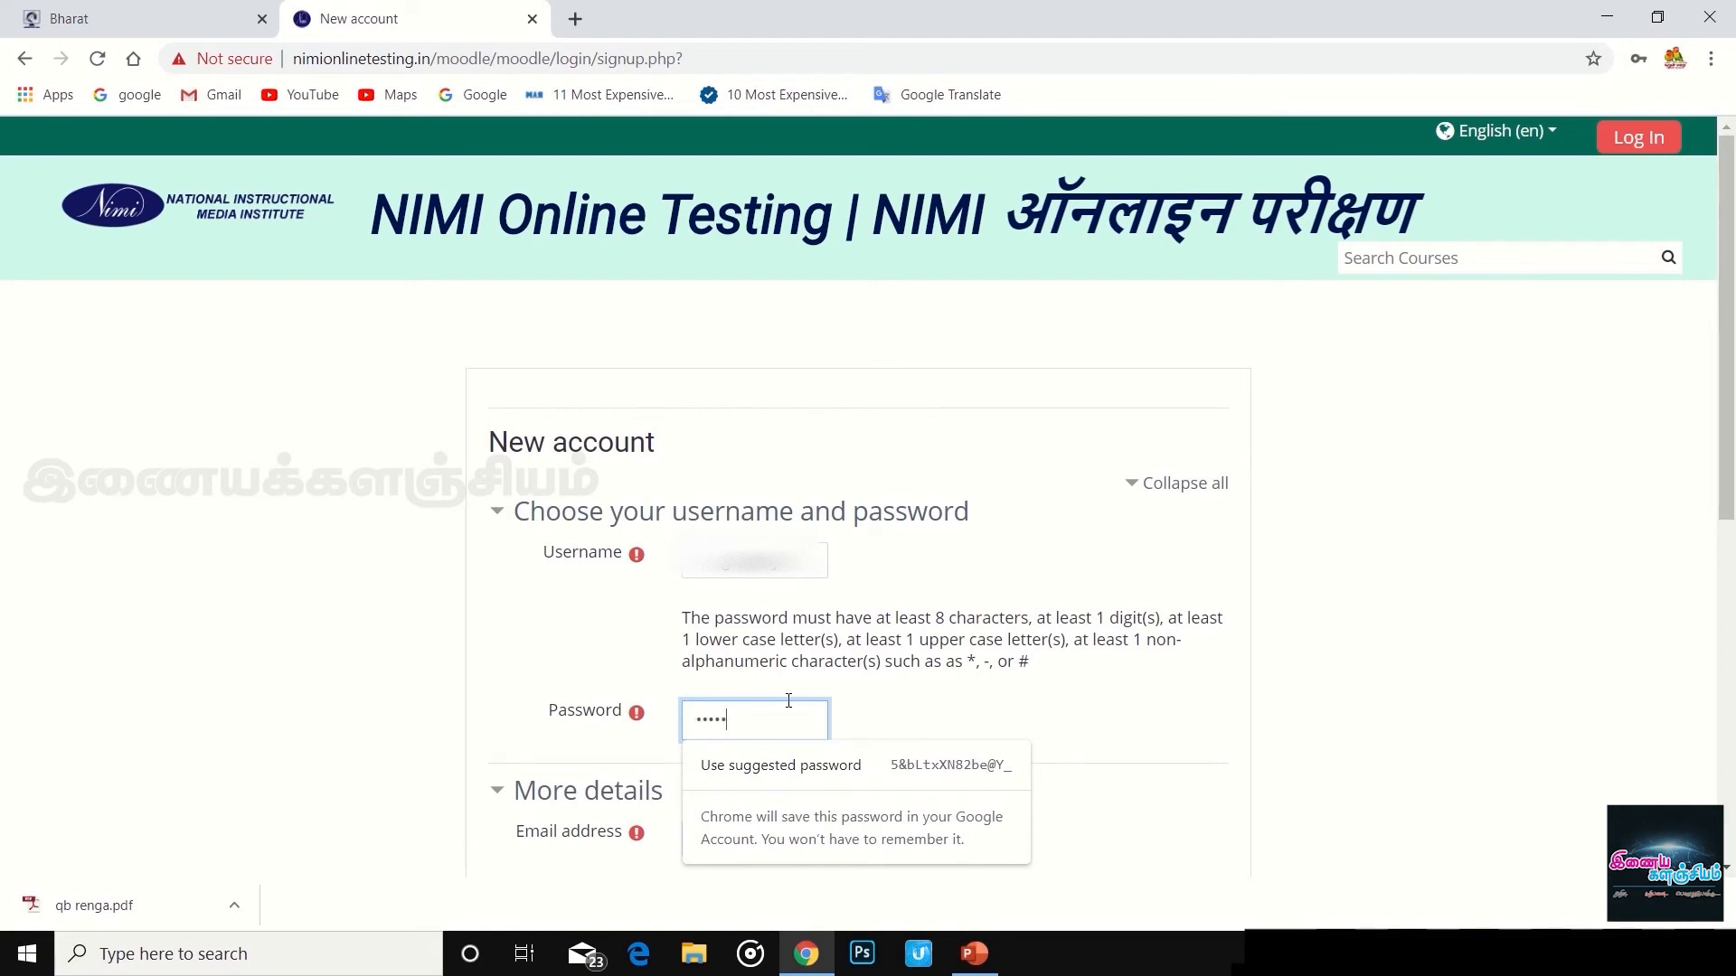
{"action": "type", "text": "*****"}
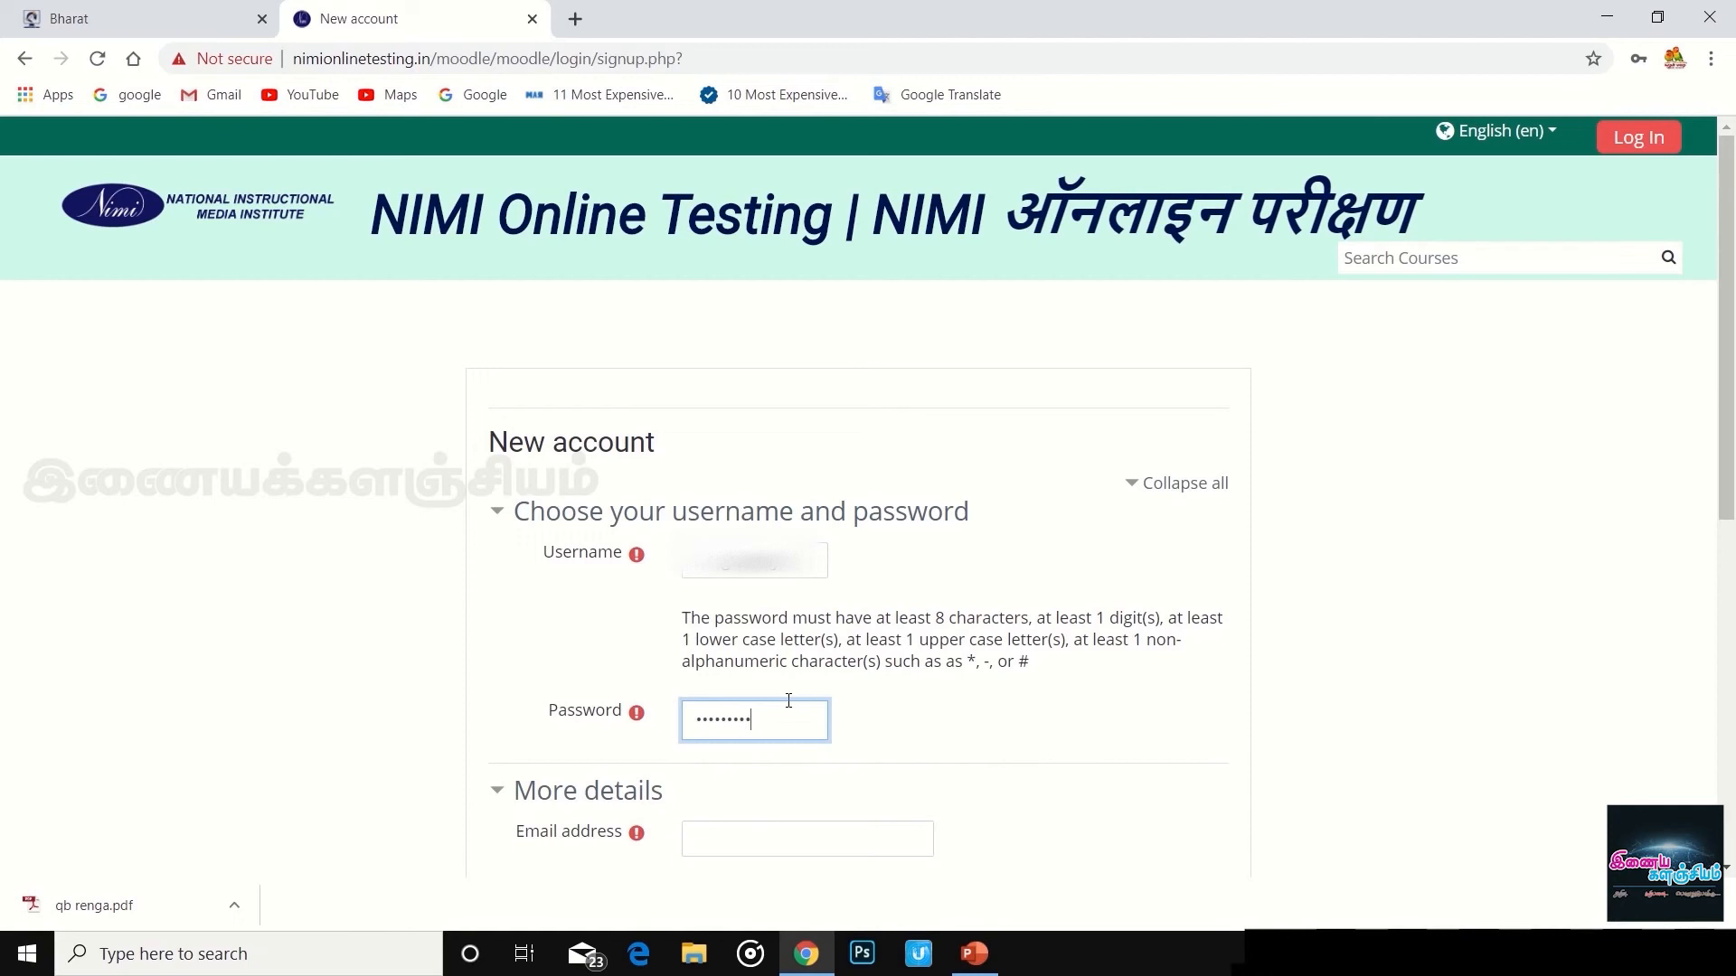
{"action": "type", "text": "*"}
{"action": "scroll", "coordinate": [888, 685], "scroll_direction": "down", "scroll_amount": 5}
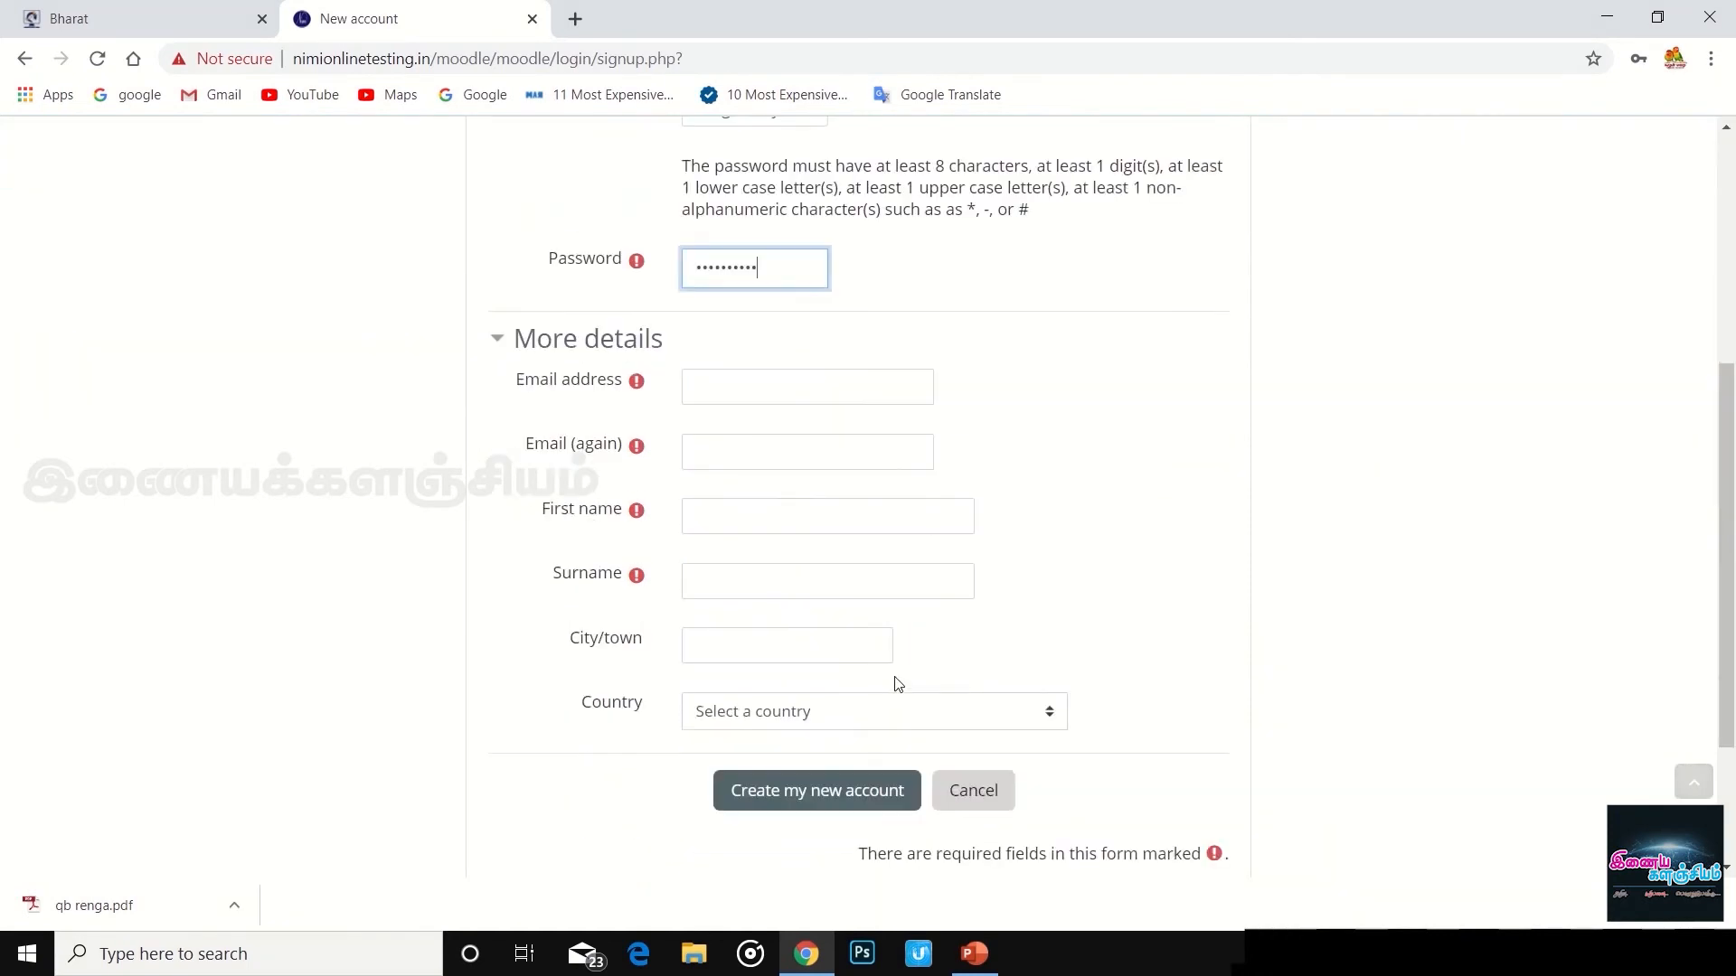
- Type the e-mail address in the Email field and repeat it in the confirmation field
{"action": "left_click", "coordinate": [799, 383]}
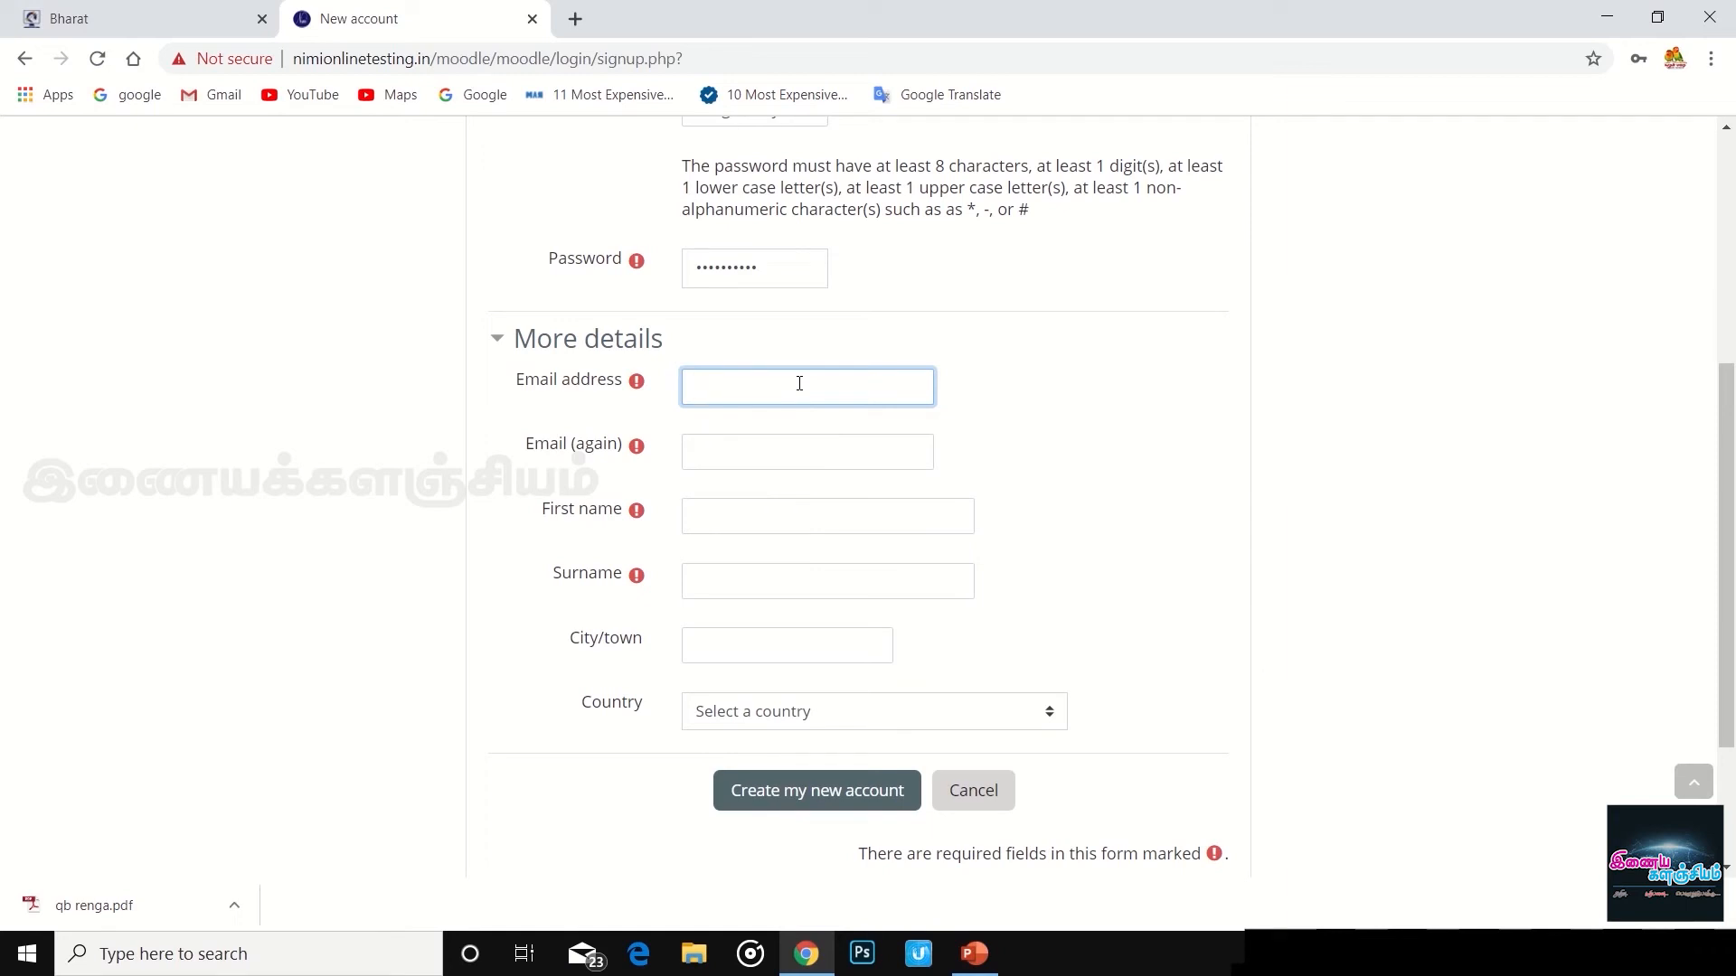
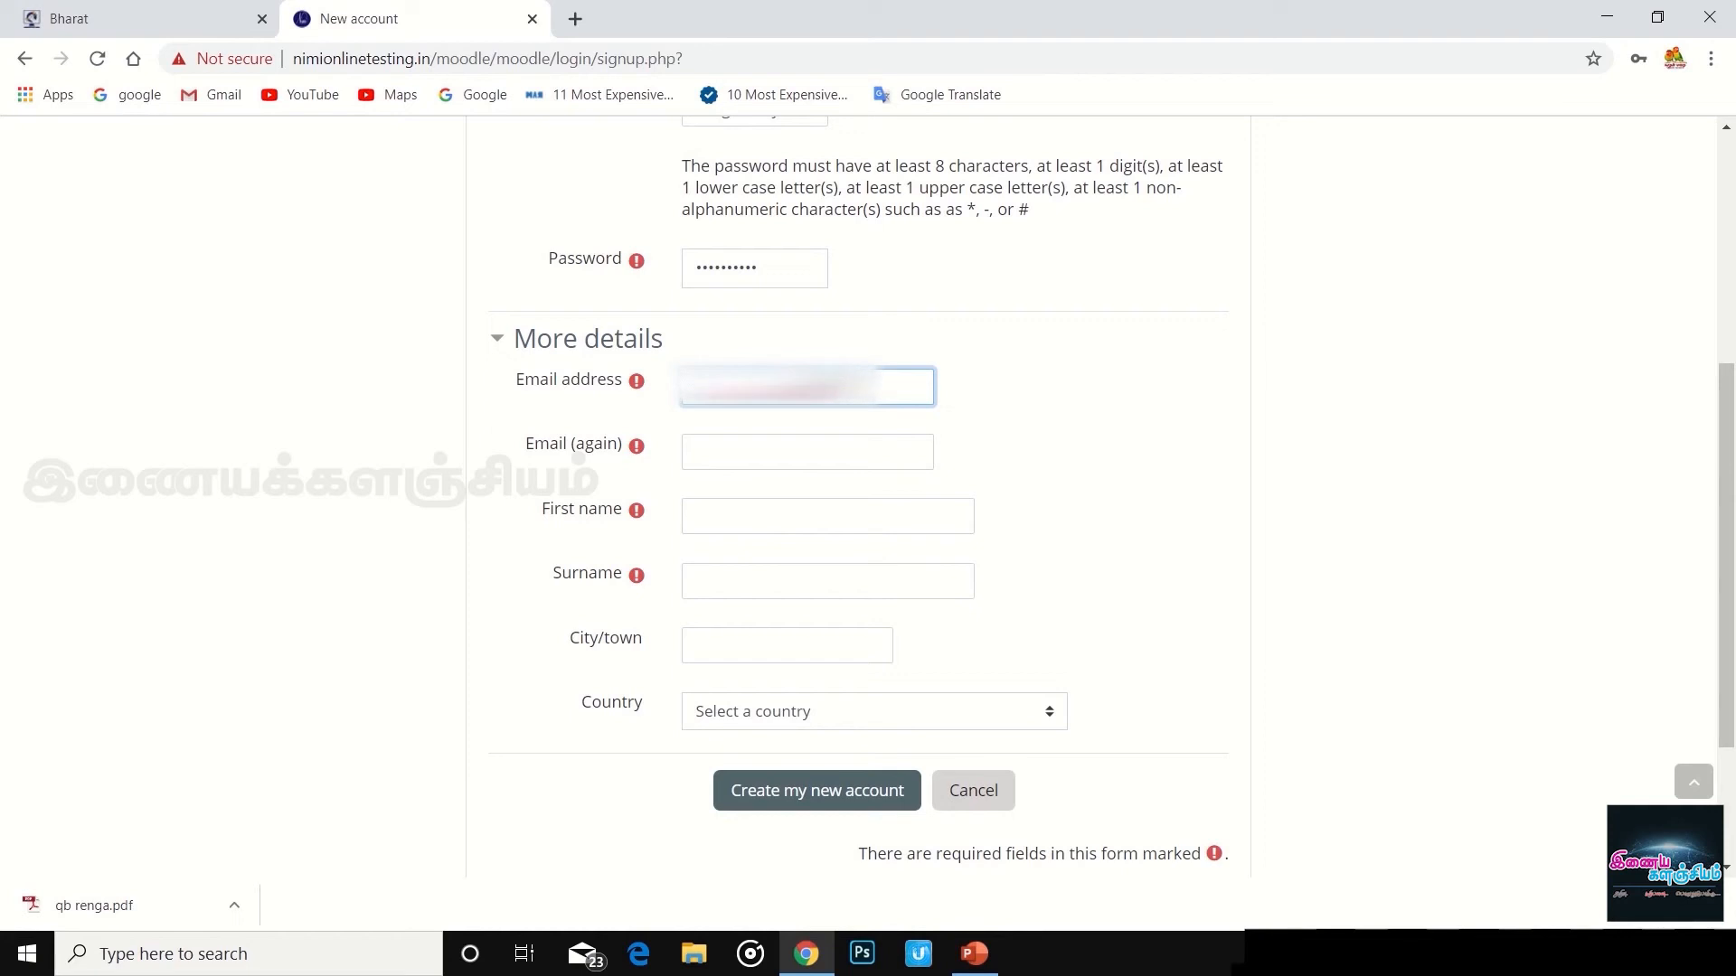
{"action": "type", "text": "@gmail.com"}
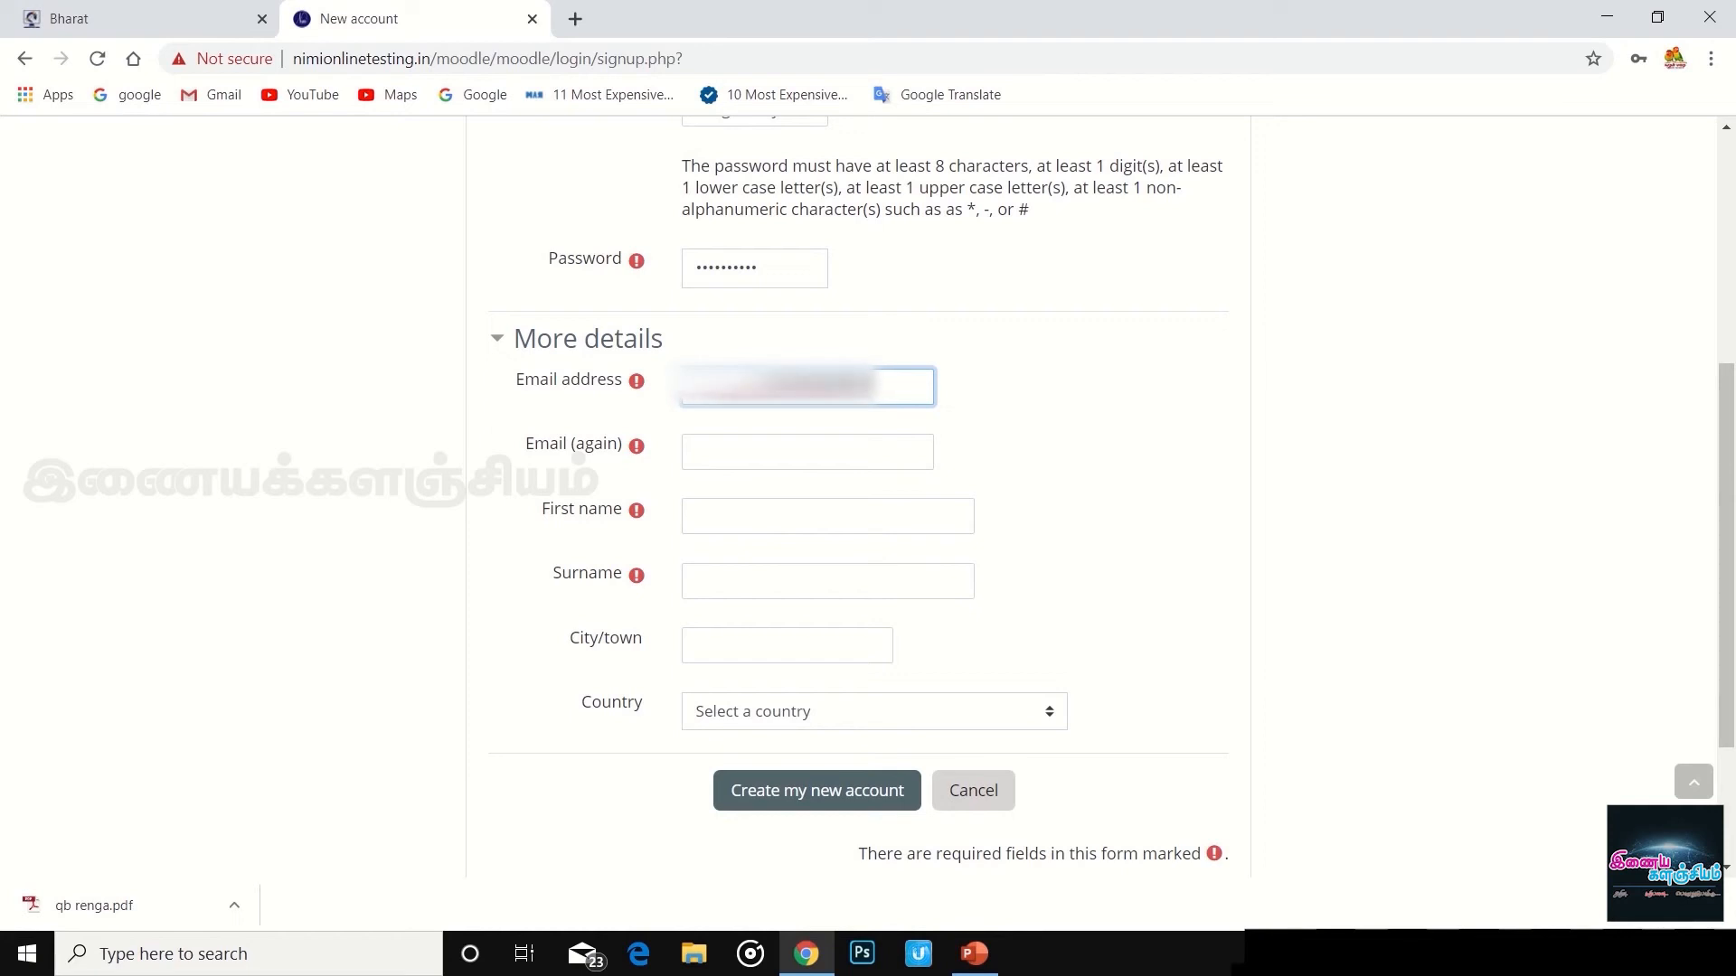
{"action": "type", "text": "mail"}
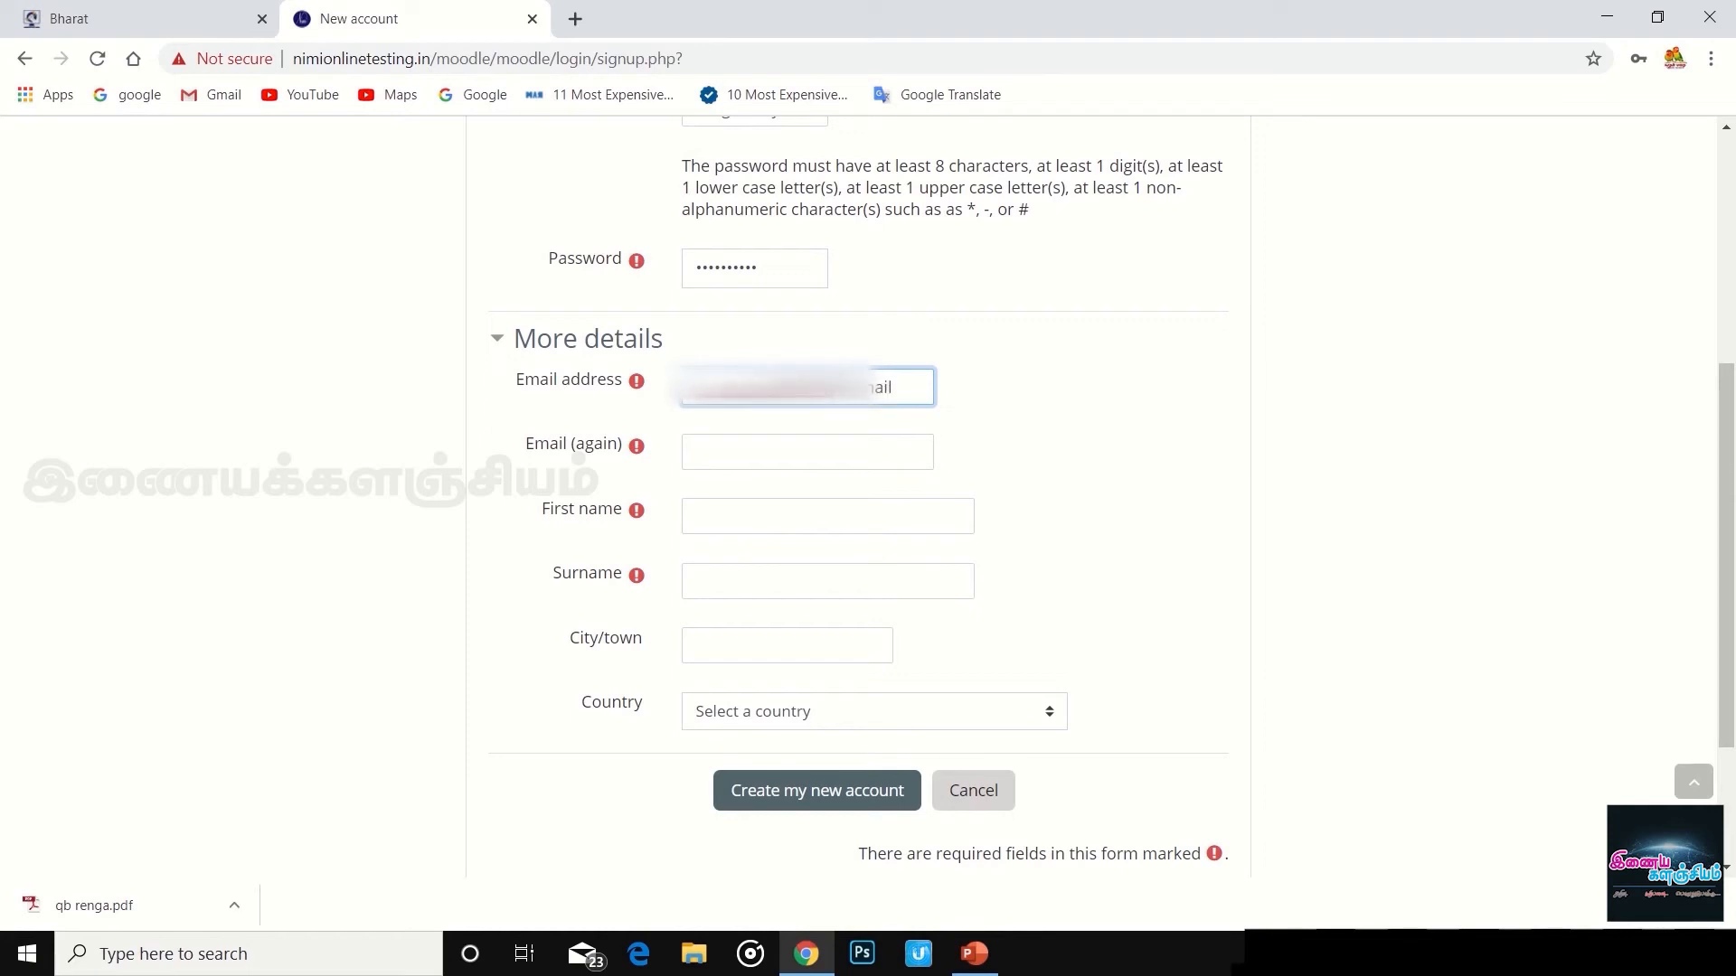
{"action": "type", "text": ".com"}
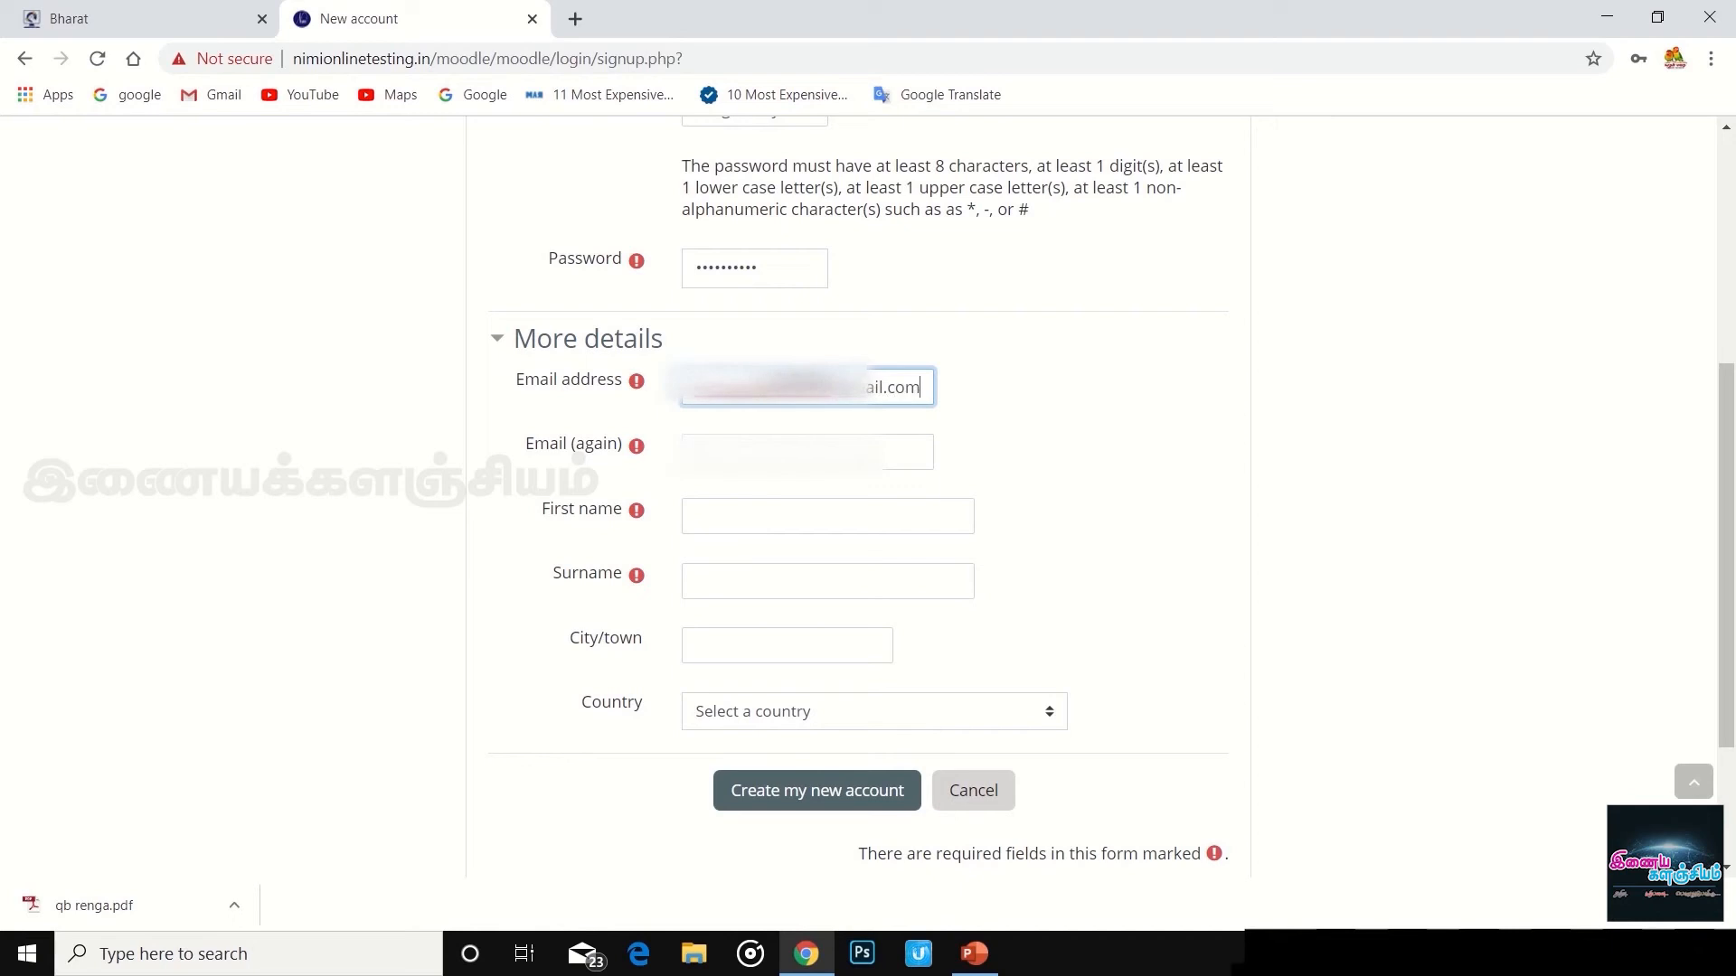
{"action": "left_click", "coordinate": [749, 452]}
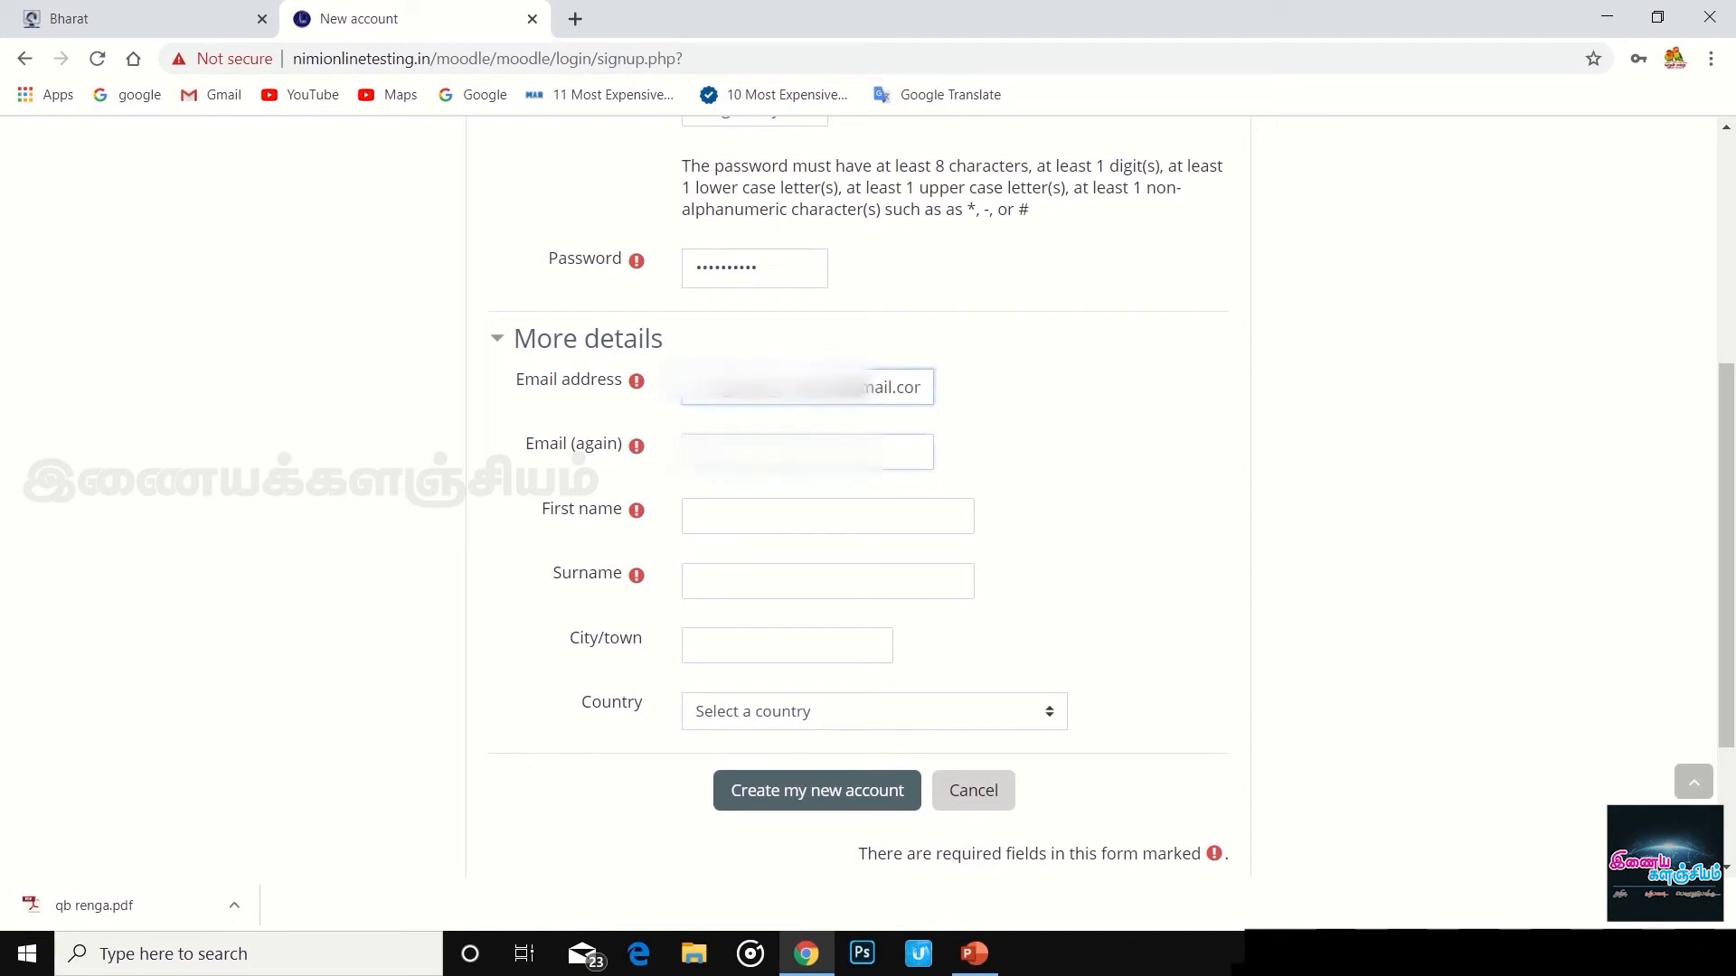
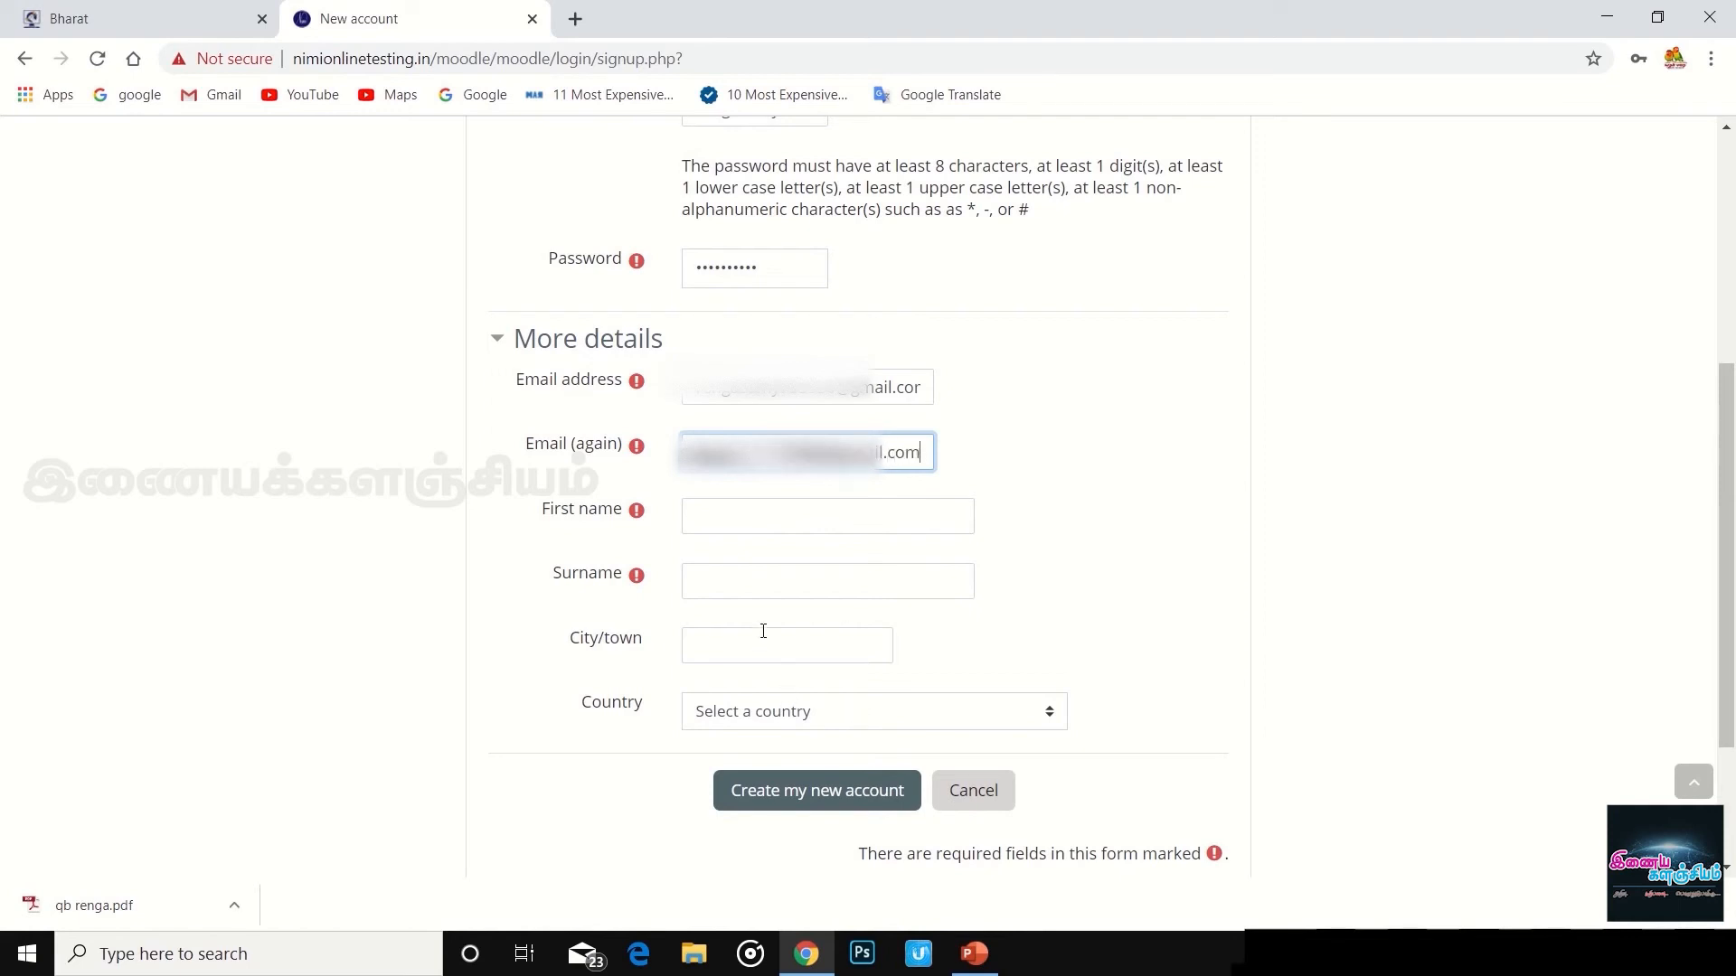
{"action": "left_click", "coordinate": [725, 506]}
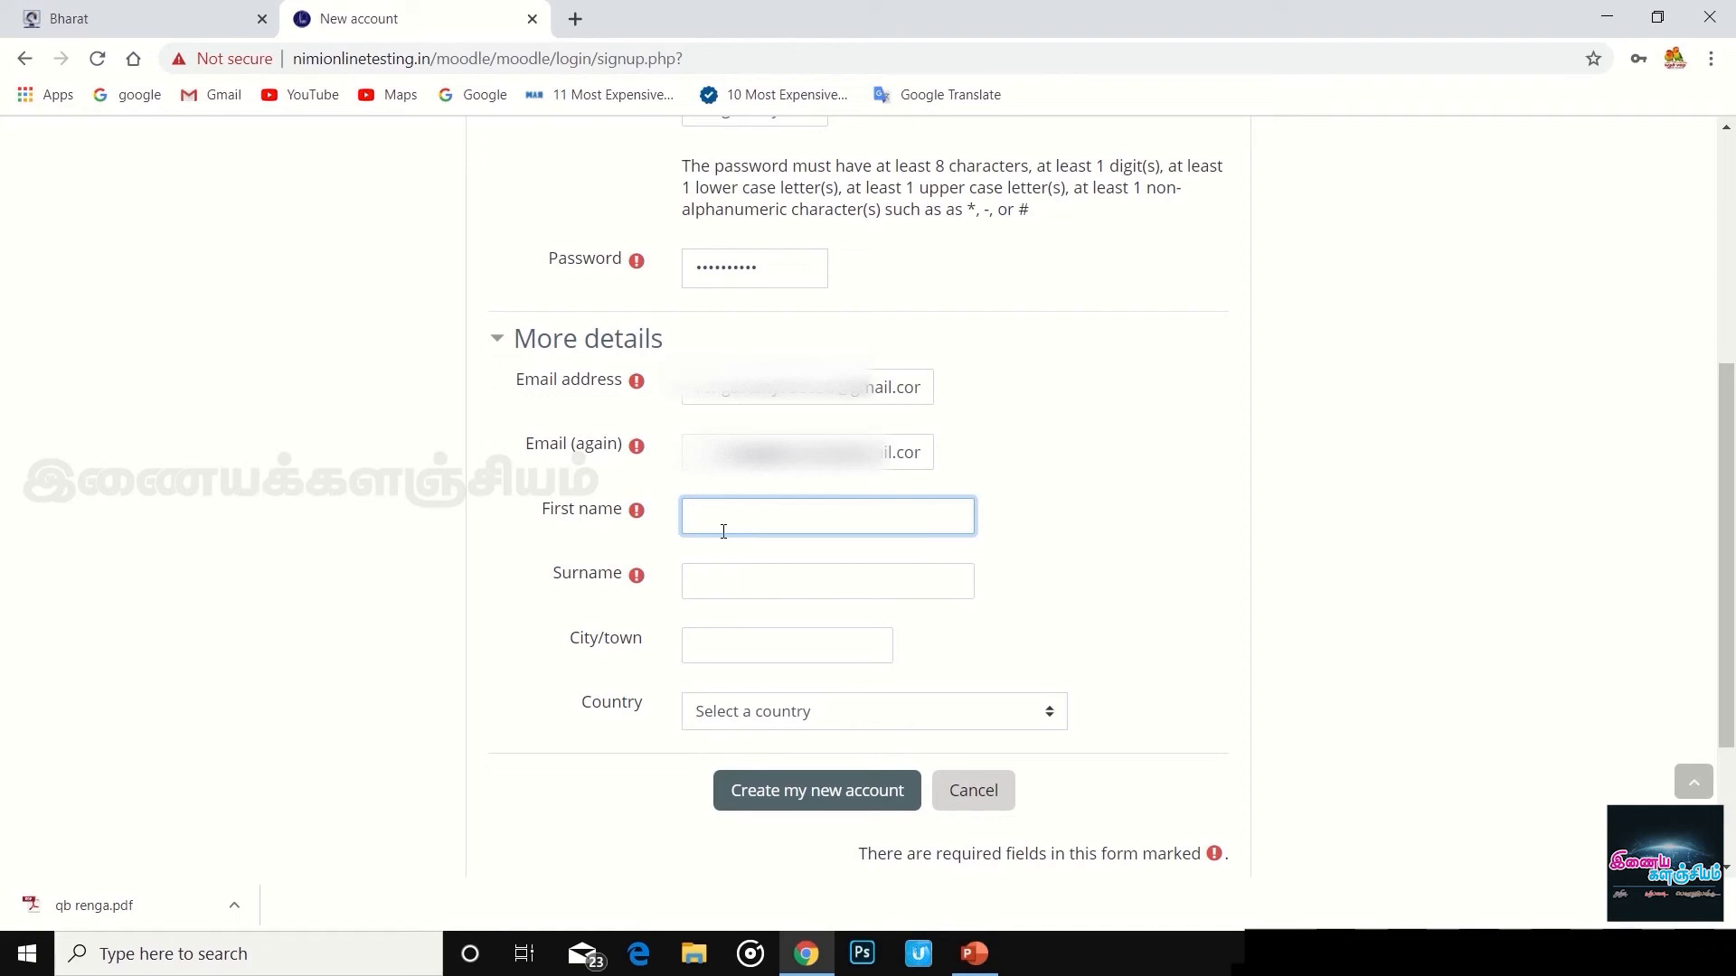
- Fill in the first name, surname and city or town on the sign-up form
{"action": "type", "text": "renga"}
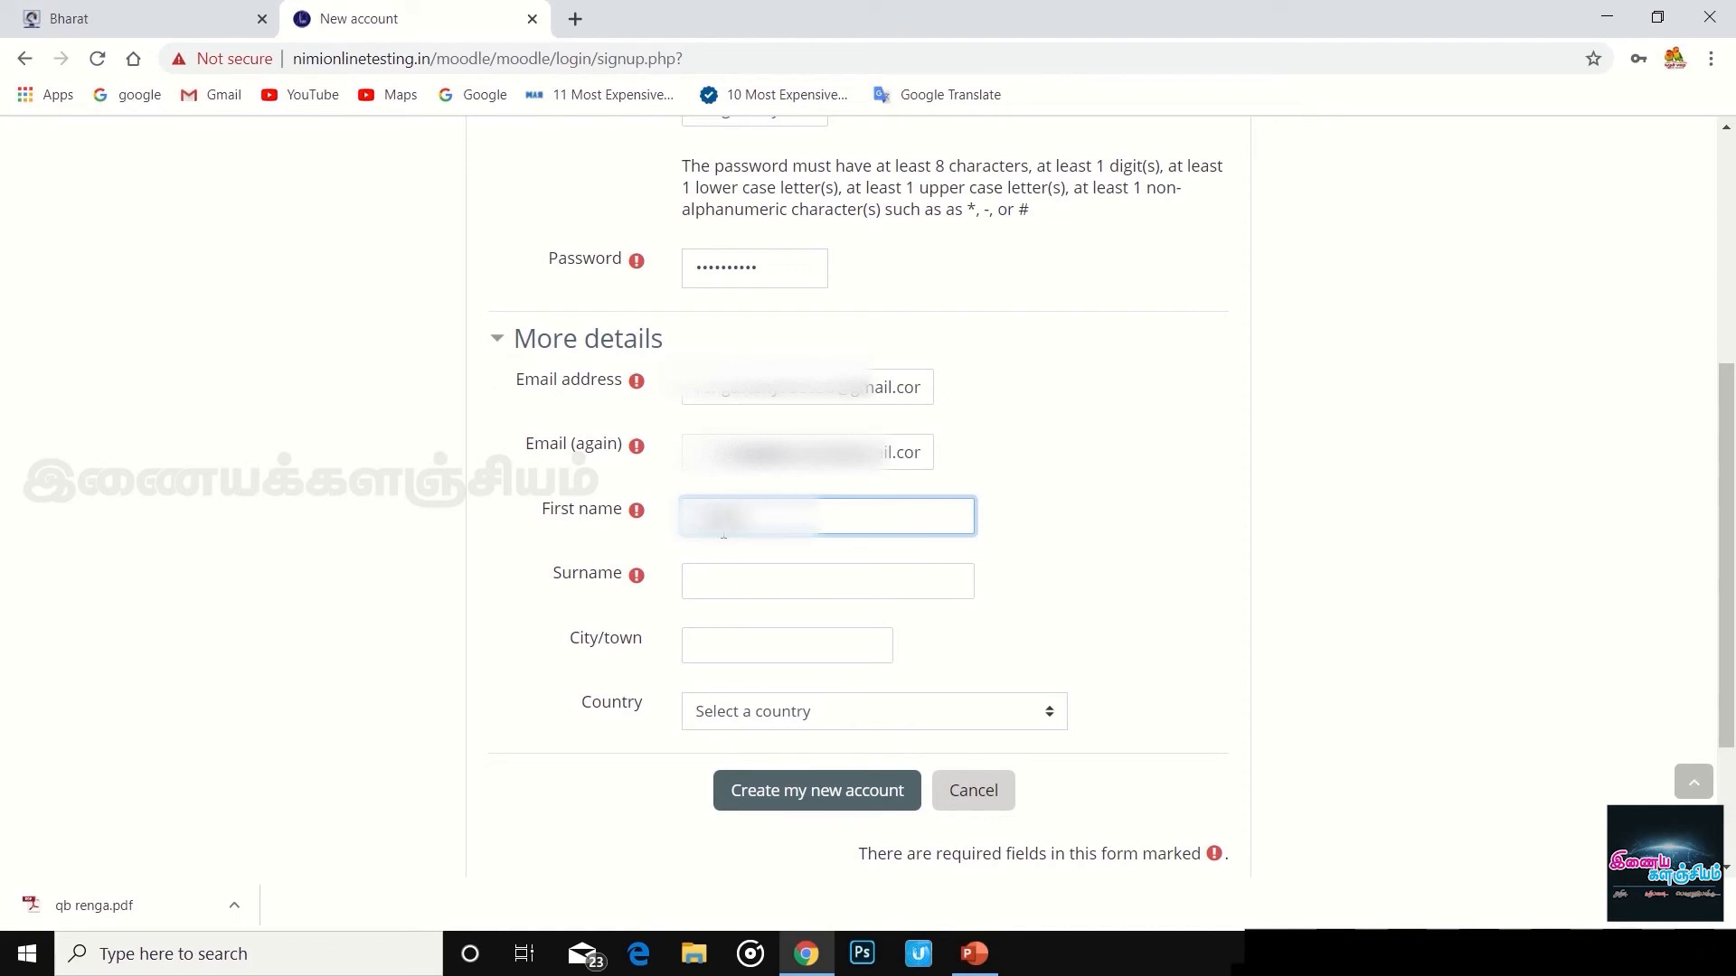
{"action": "type", "text": "samy"}
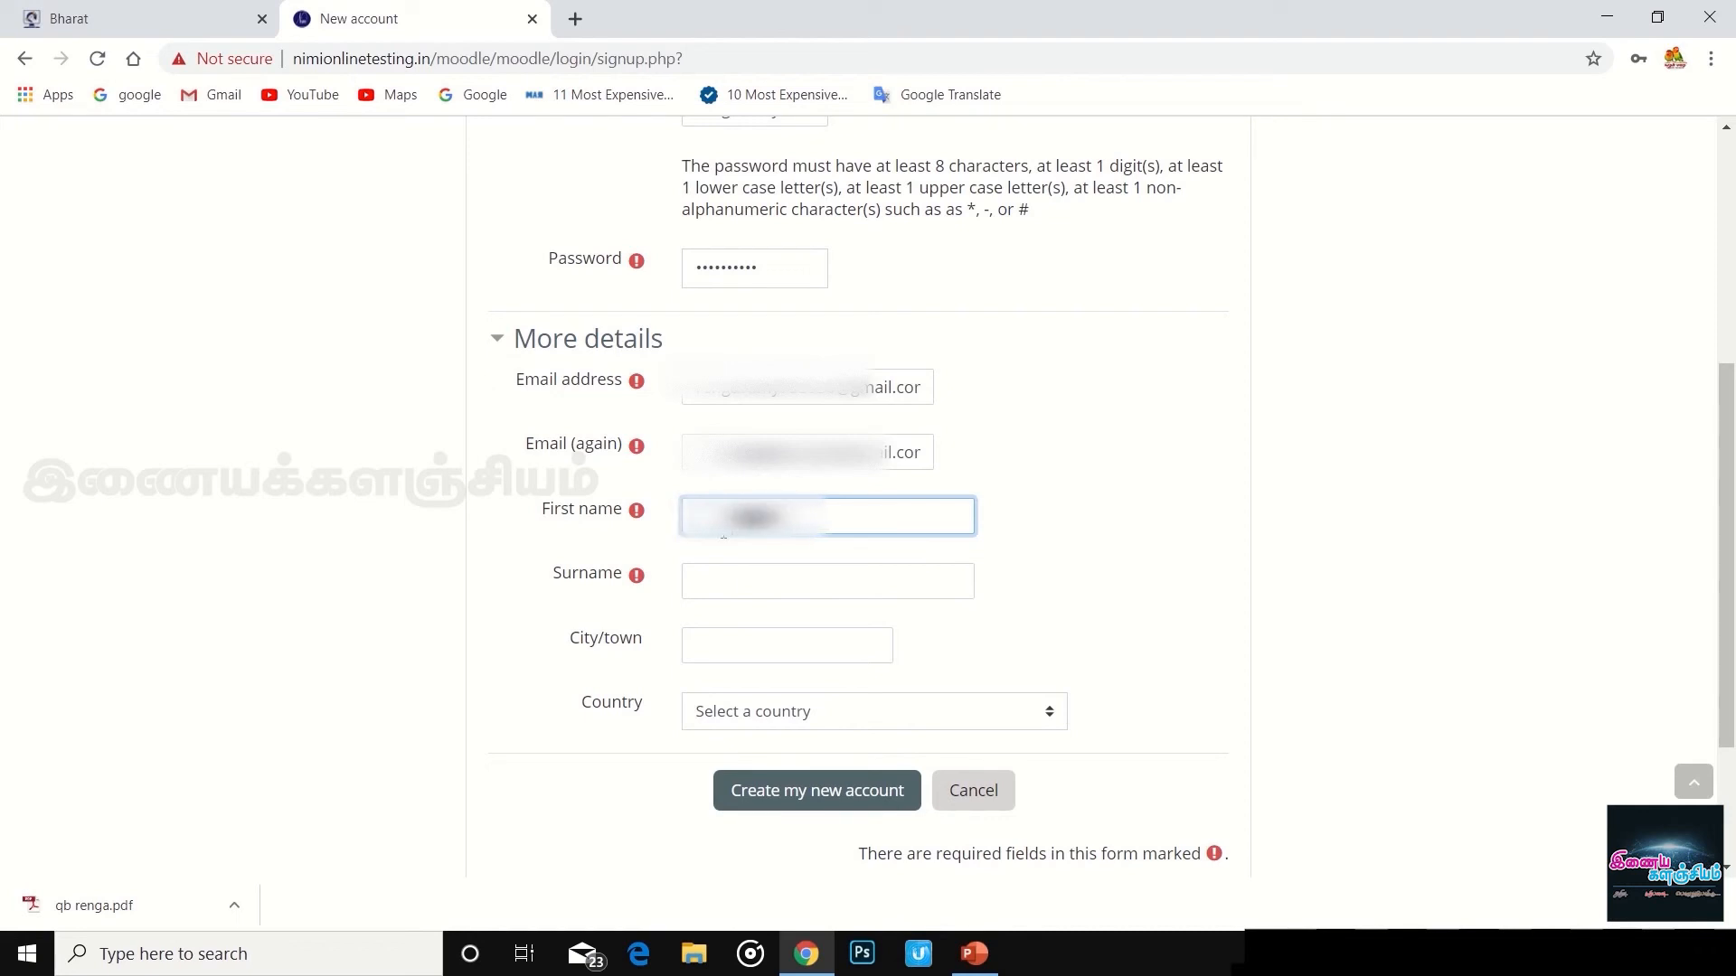
{"action": "left_click", "coordinate": [725, 580]}
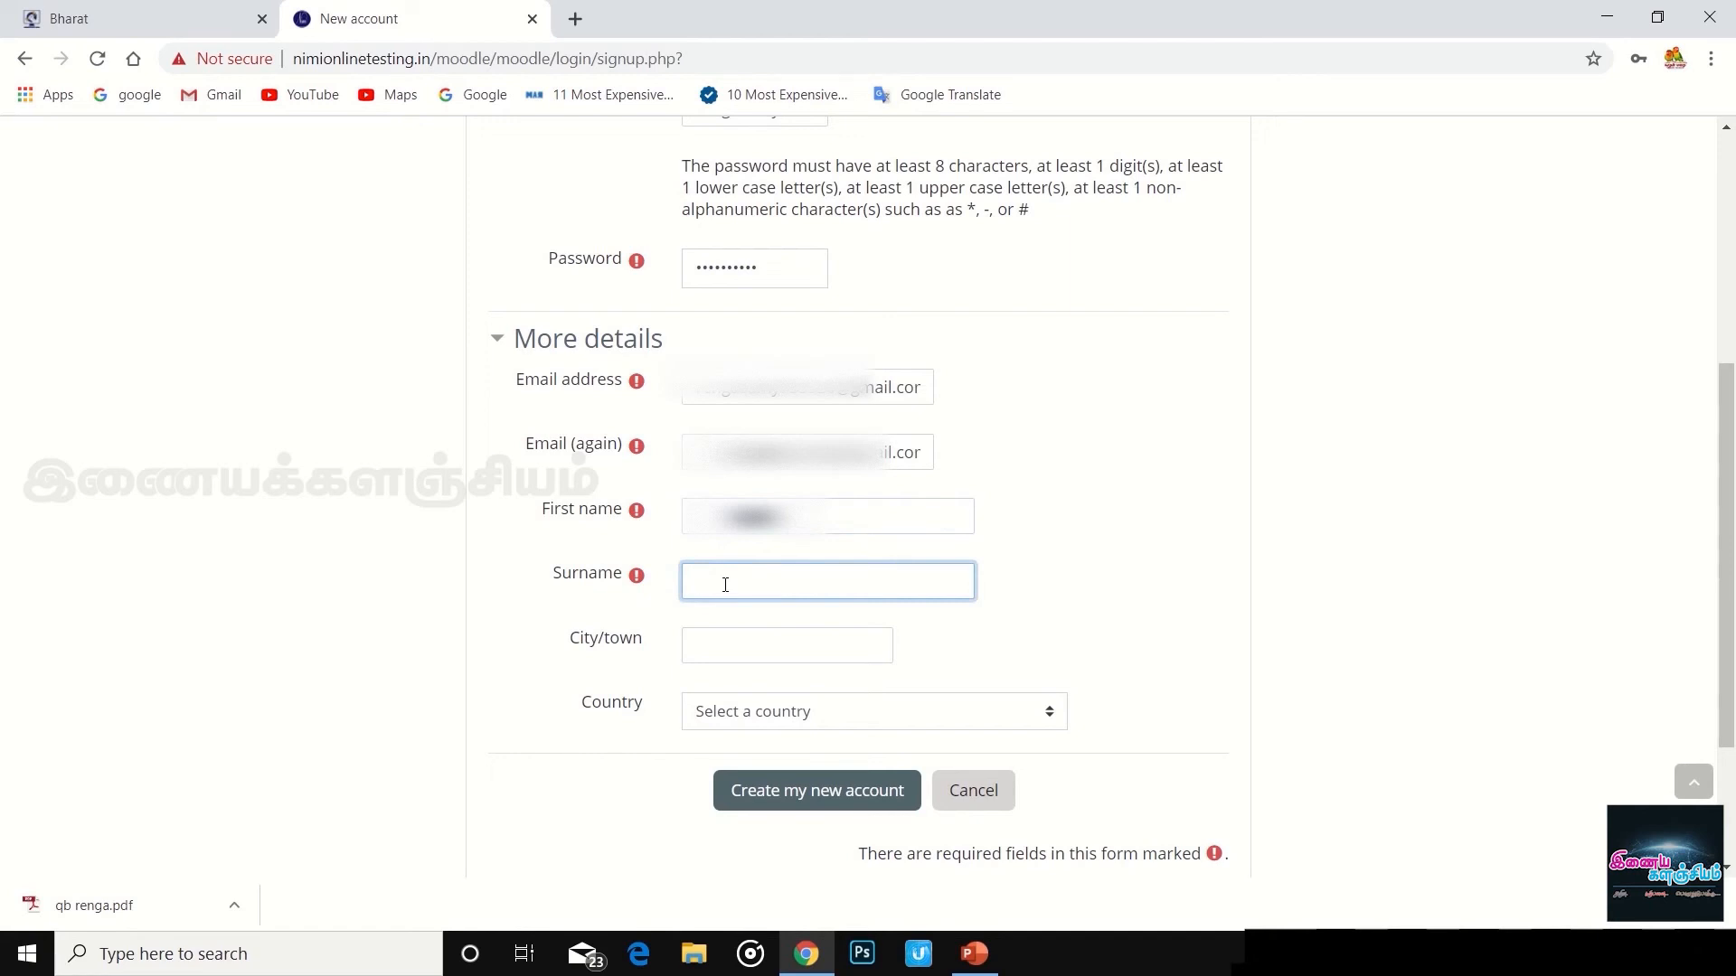
{"action": "type", "text": "G"}
{"action": "left_click", "coordinate": [765, 647]}
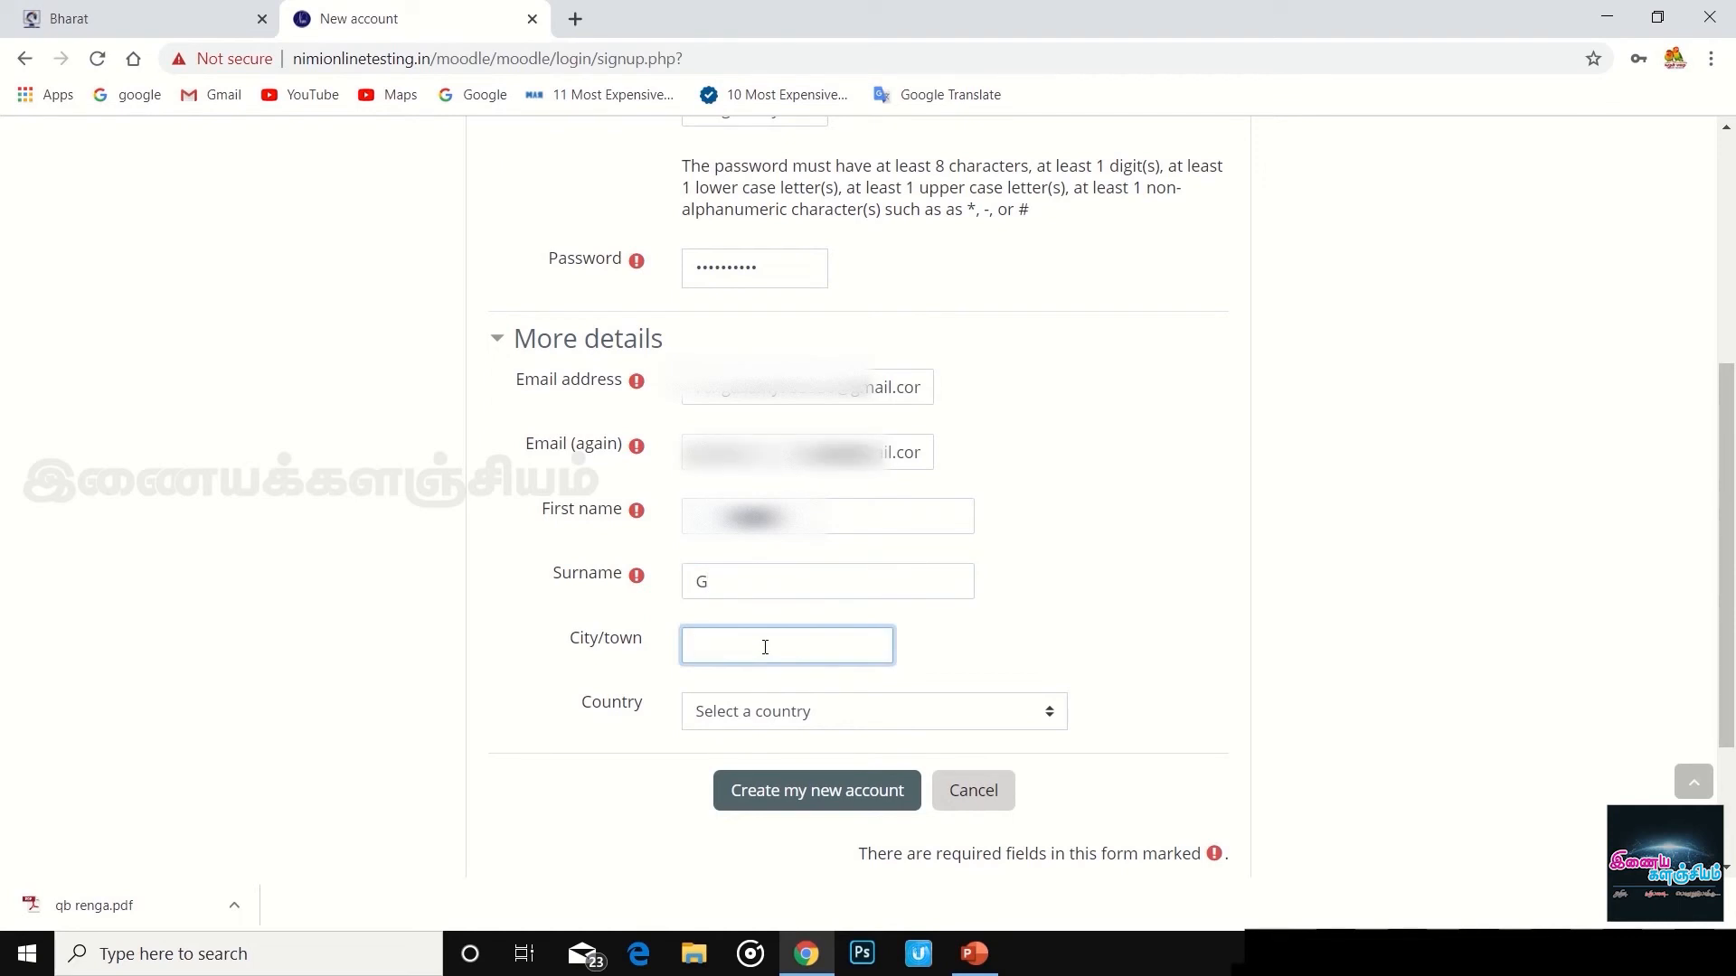
{"action": "type", "text": "M"}
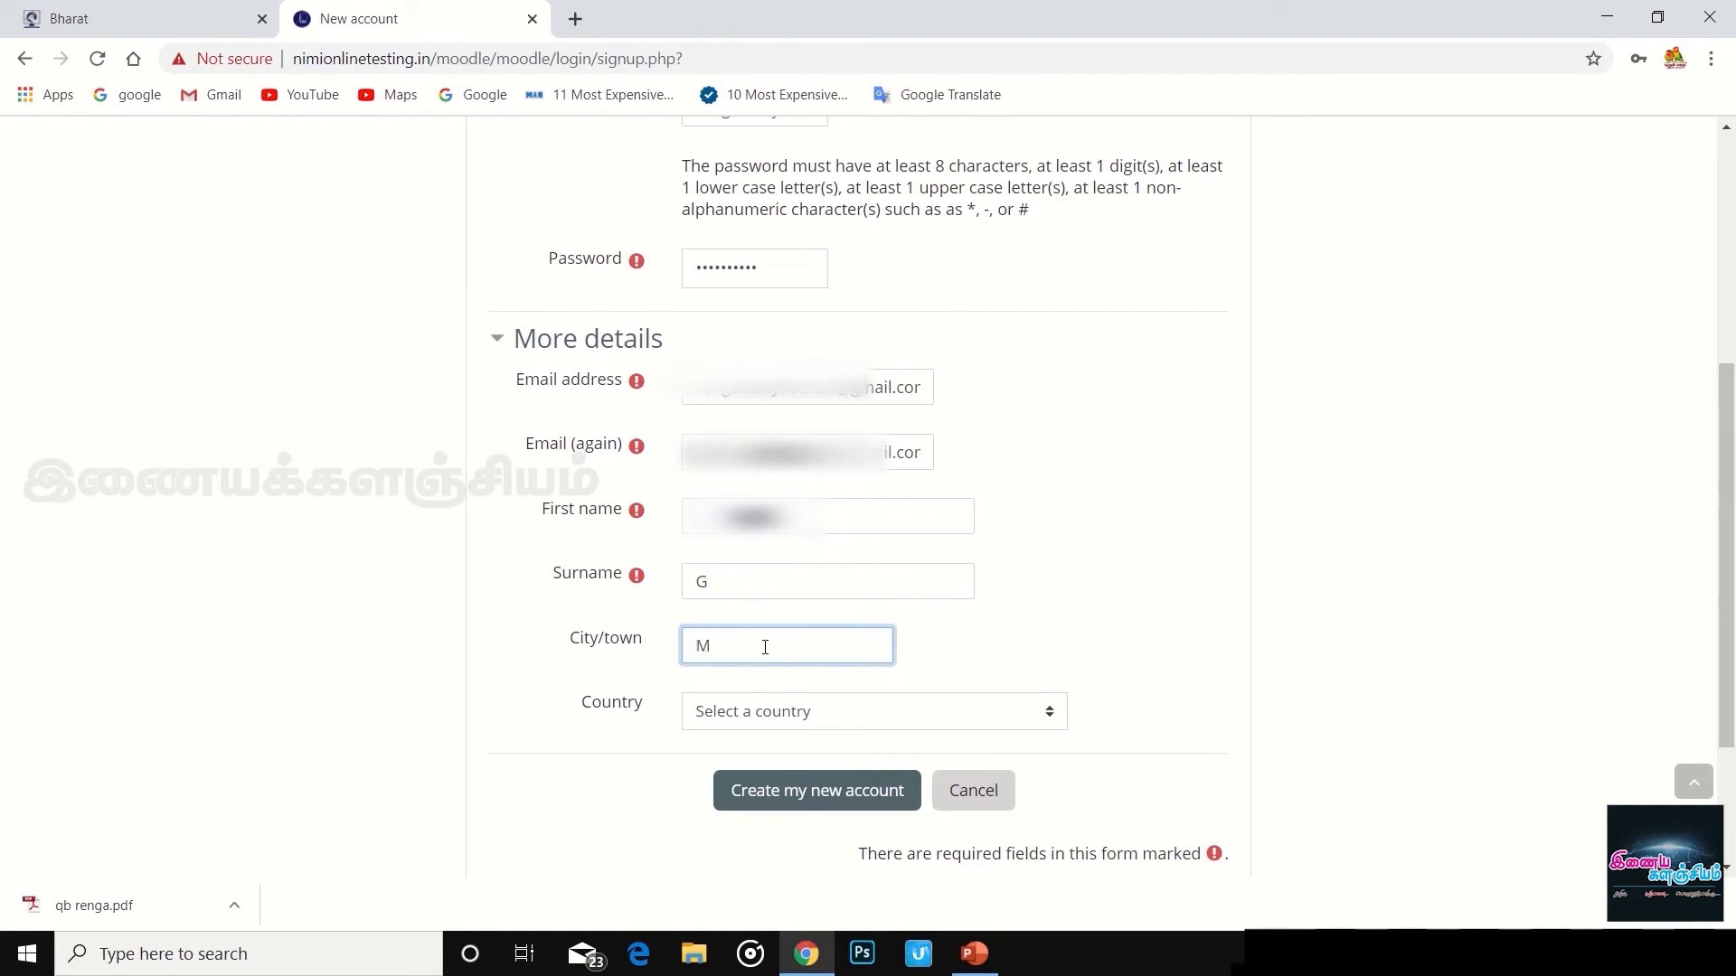
{"action": "type", "text": "ANAPPARAI"}
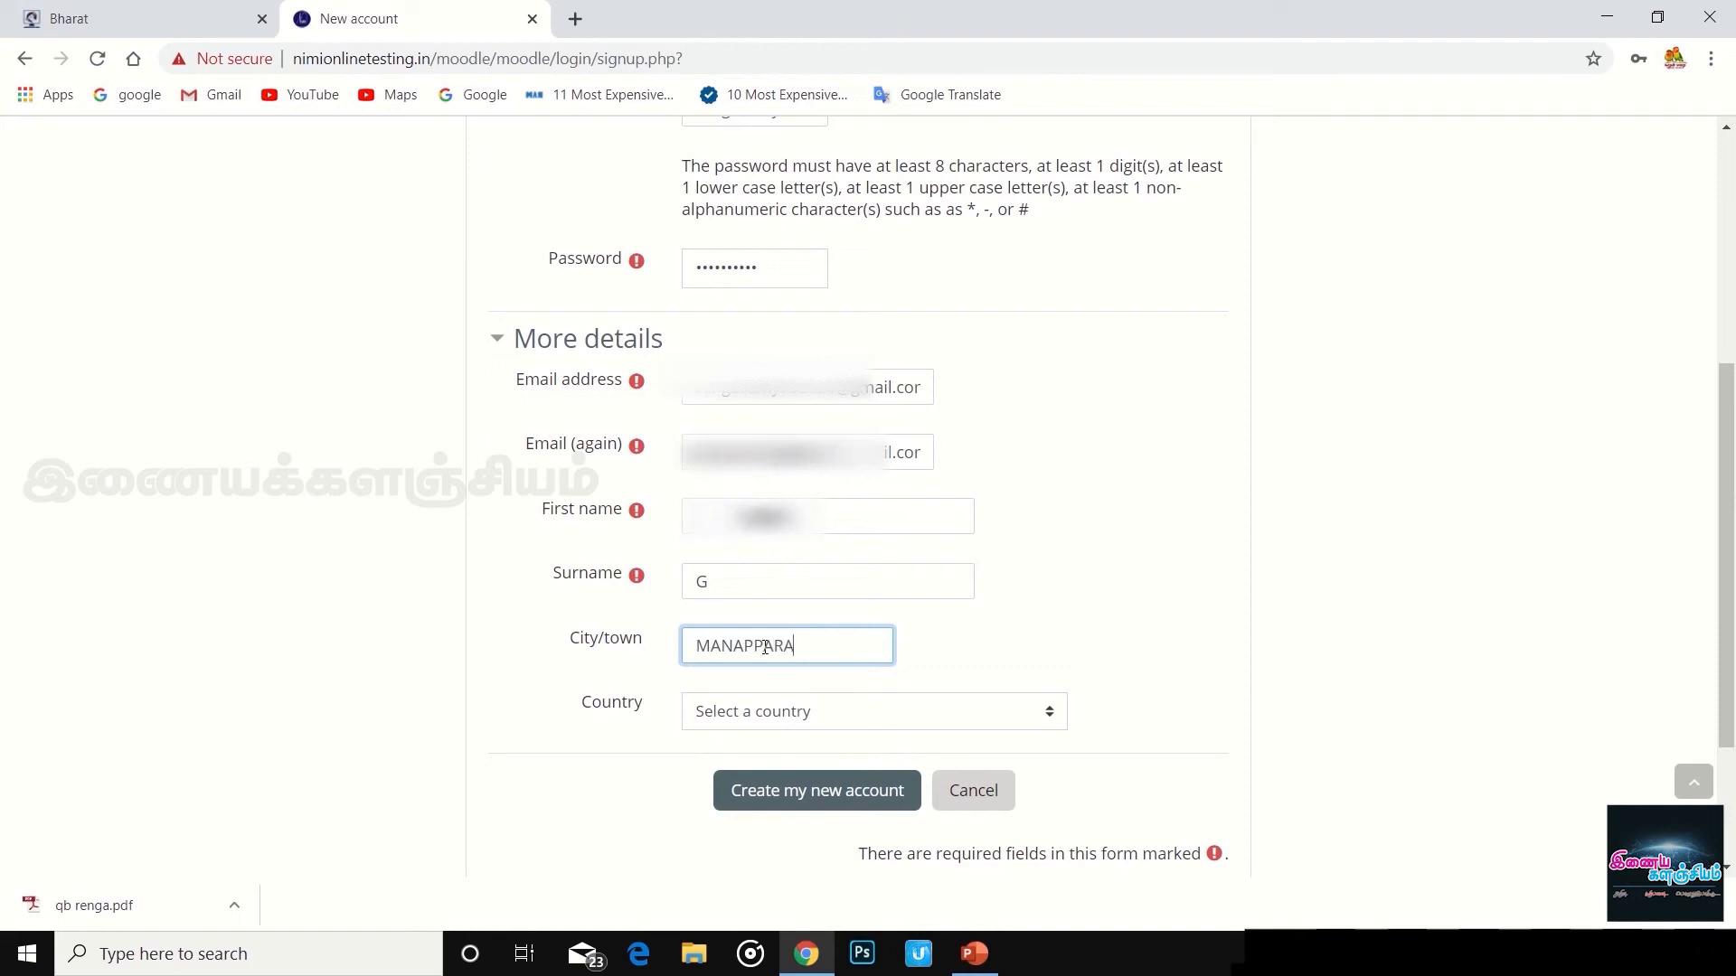
- Choose India as the country, submit, then append characters to the rejected username
{"action": "left_click", "coordinate": [748, 714]}
{"action": "key", "text": "i"}
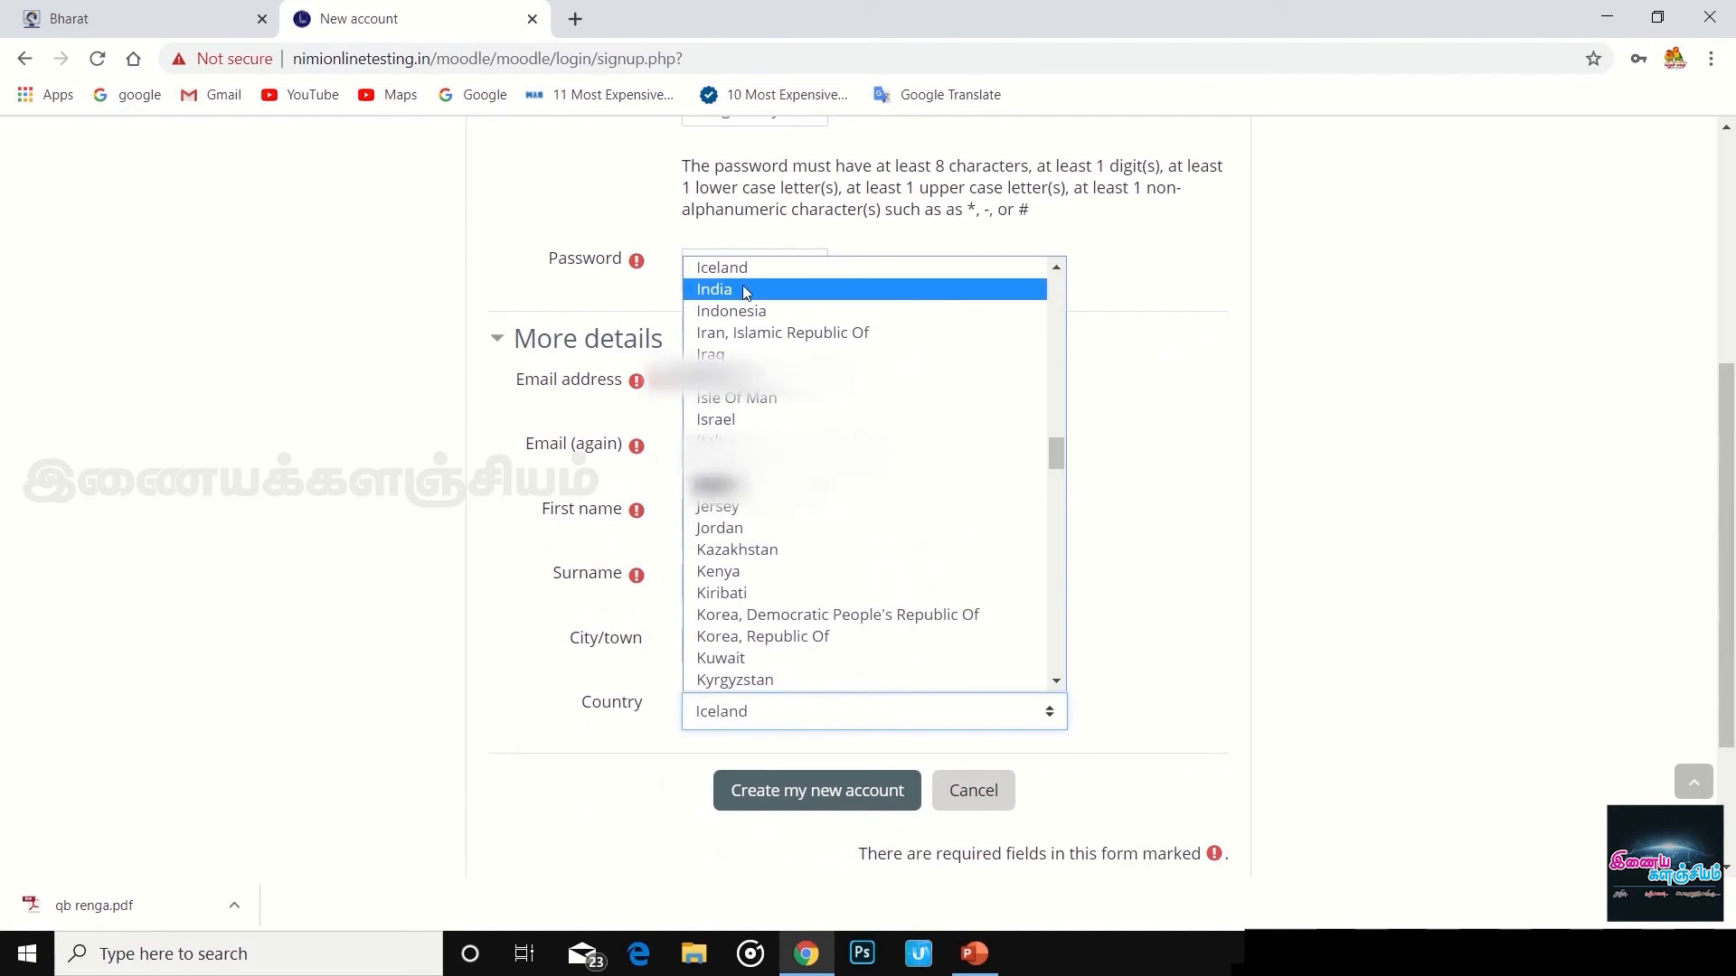
{"action": "left_click", "coordinate": [736, 289]}
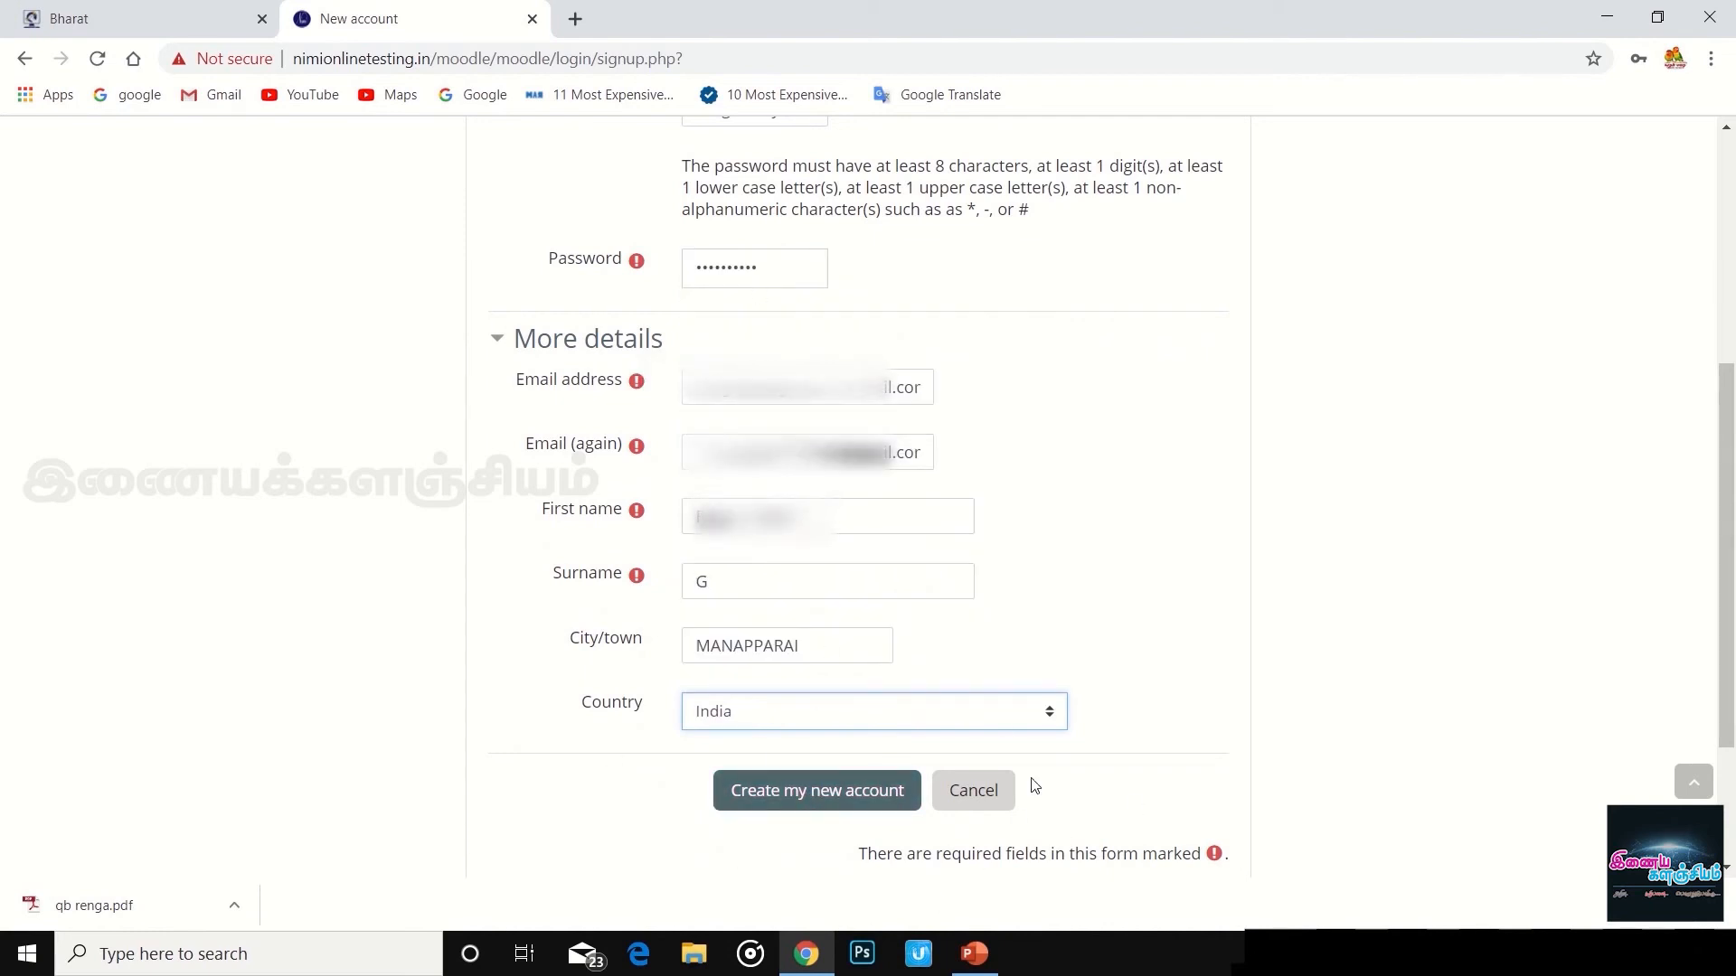
{"action": "left_click", "coordinate": [817, 797]}
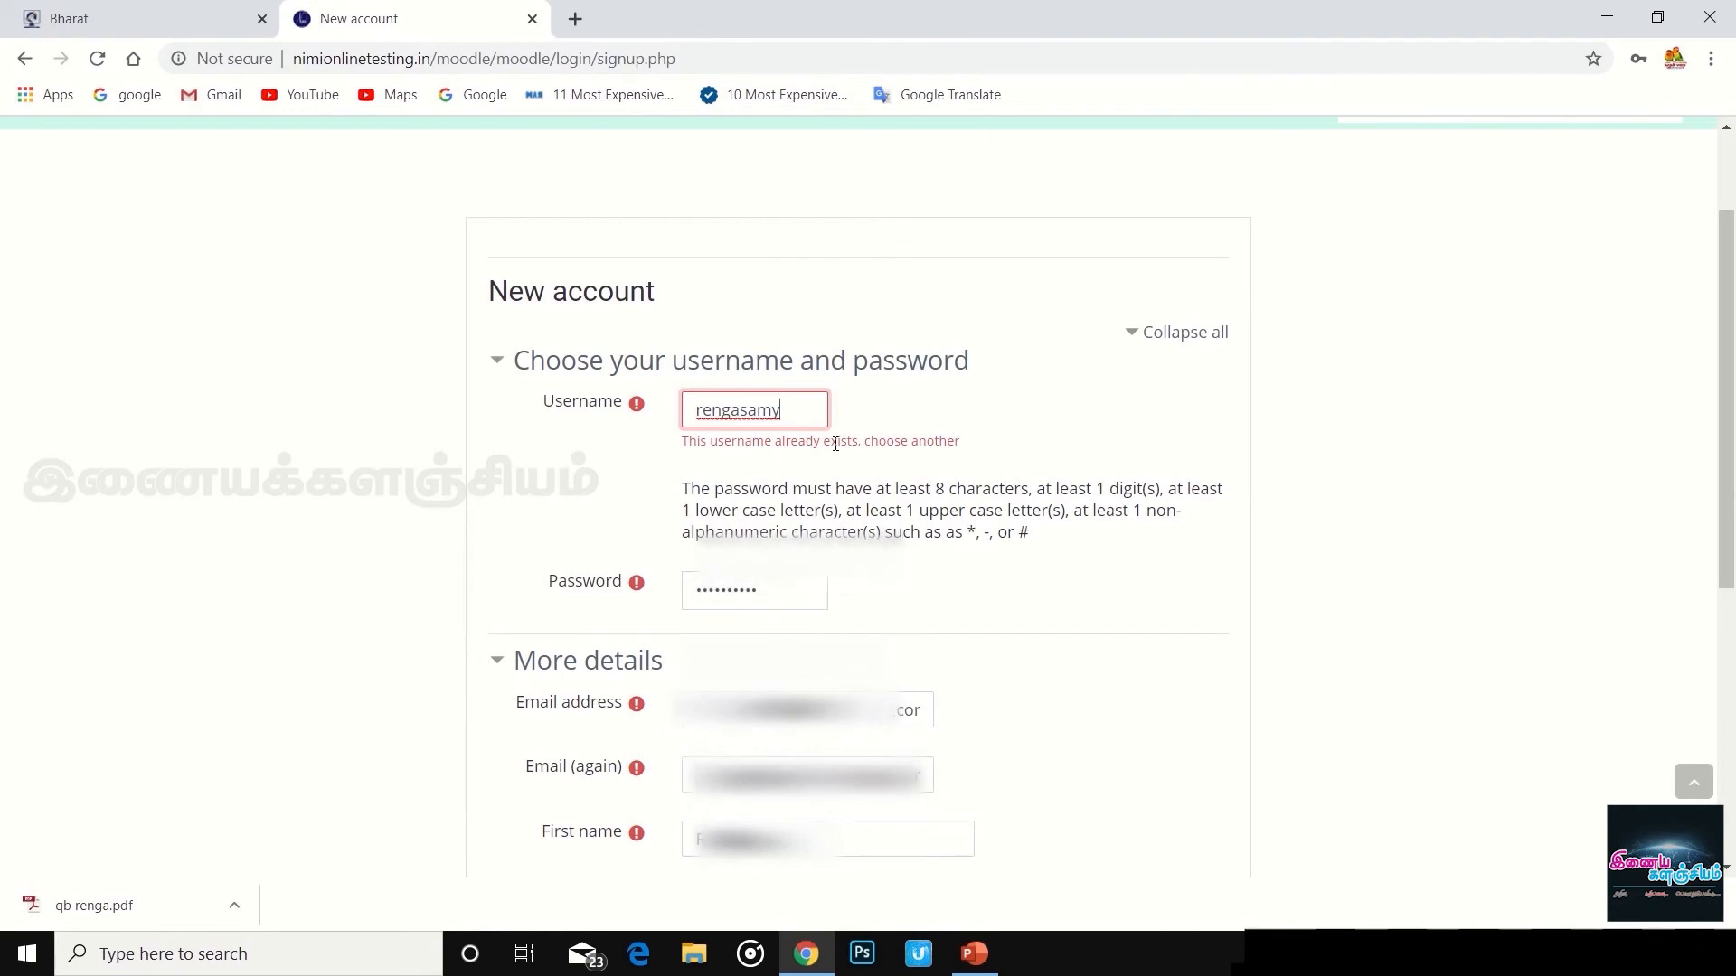
{"action": "type", "text": "@"}
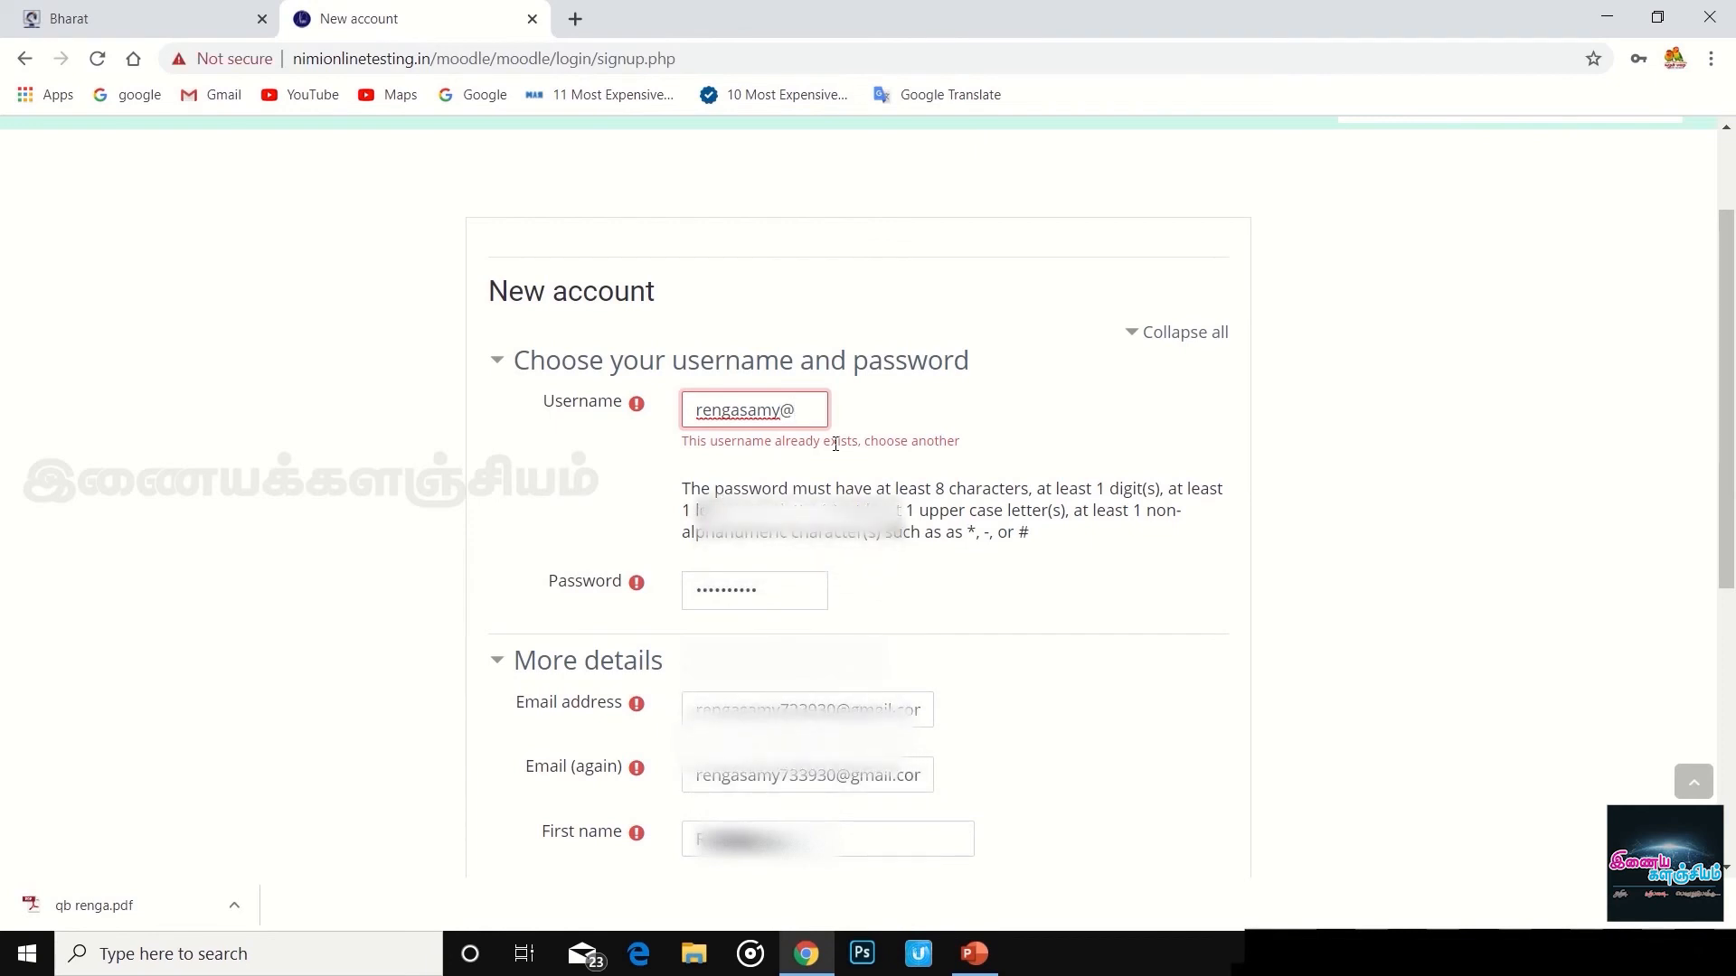
{"action": "type", "text": "1234"}
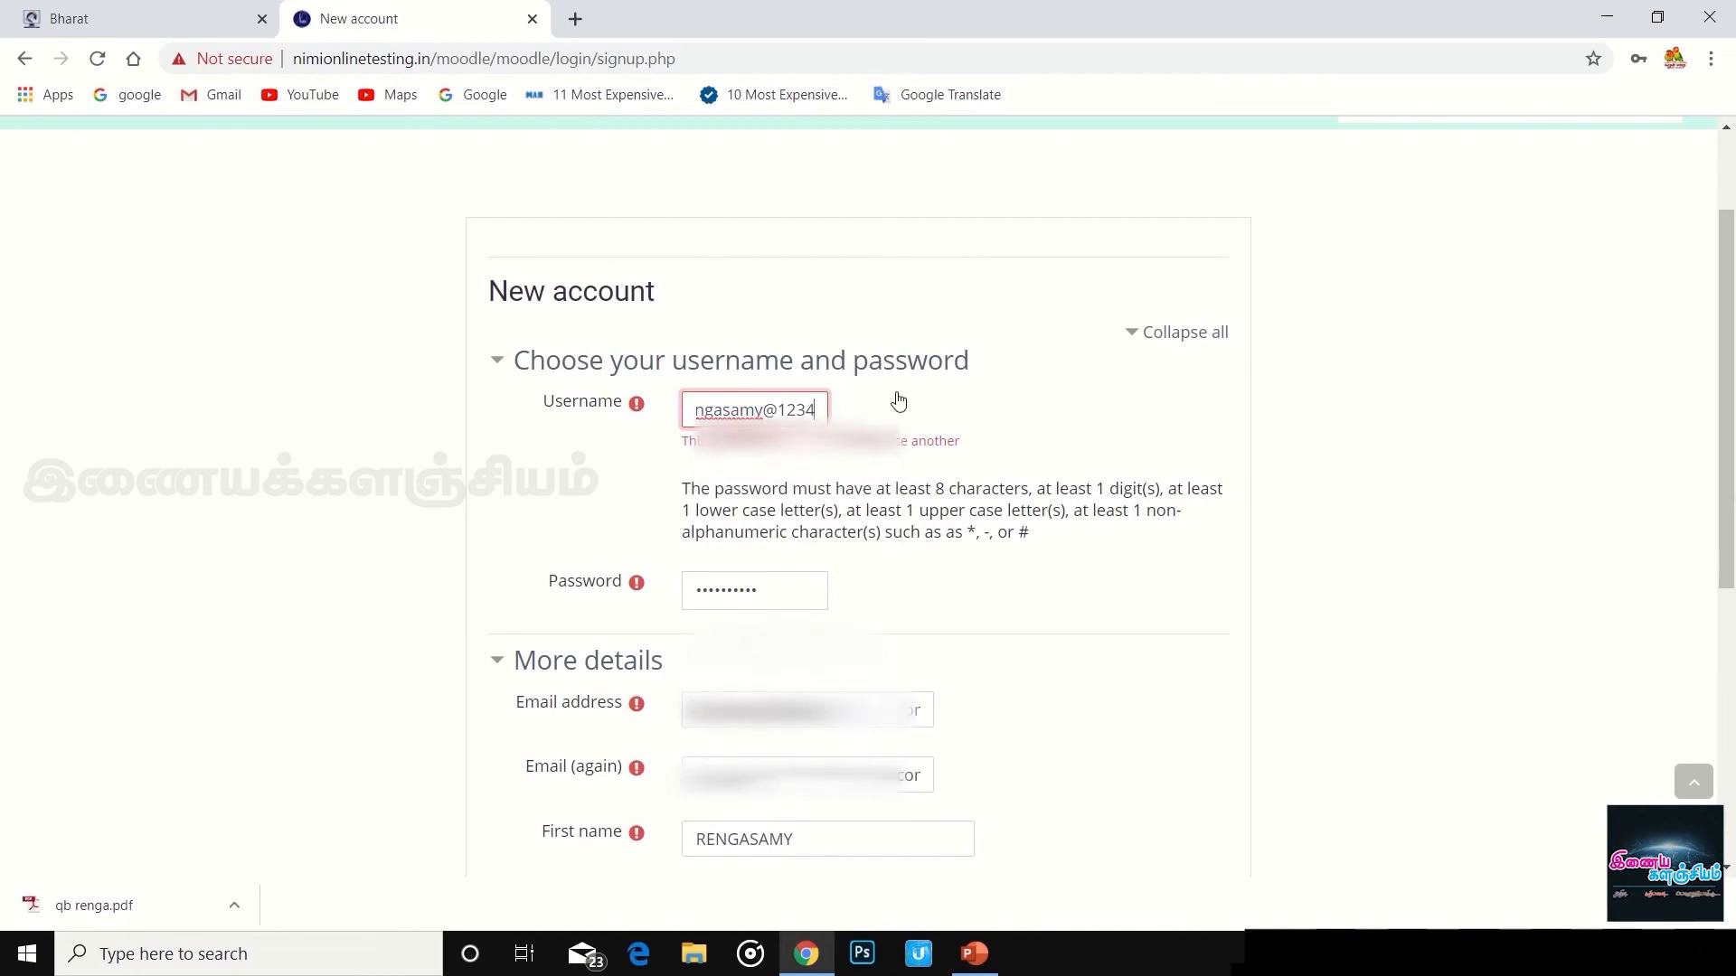
- Submit the registration with the revised username via 'Create my new account'
{"action": "scroll", "coordinate": [884, 488], "scroll_direction": "down", "scroll_amount": 6}
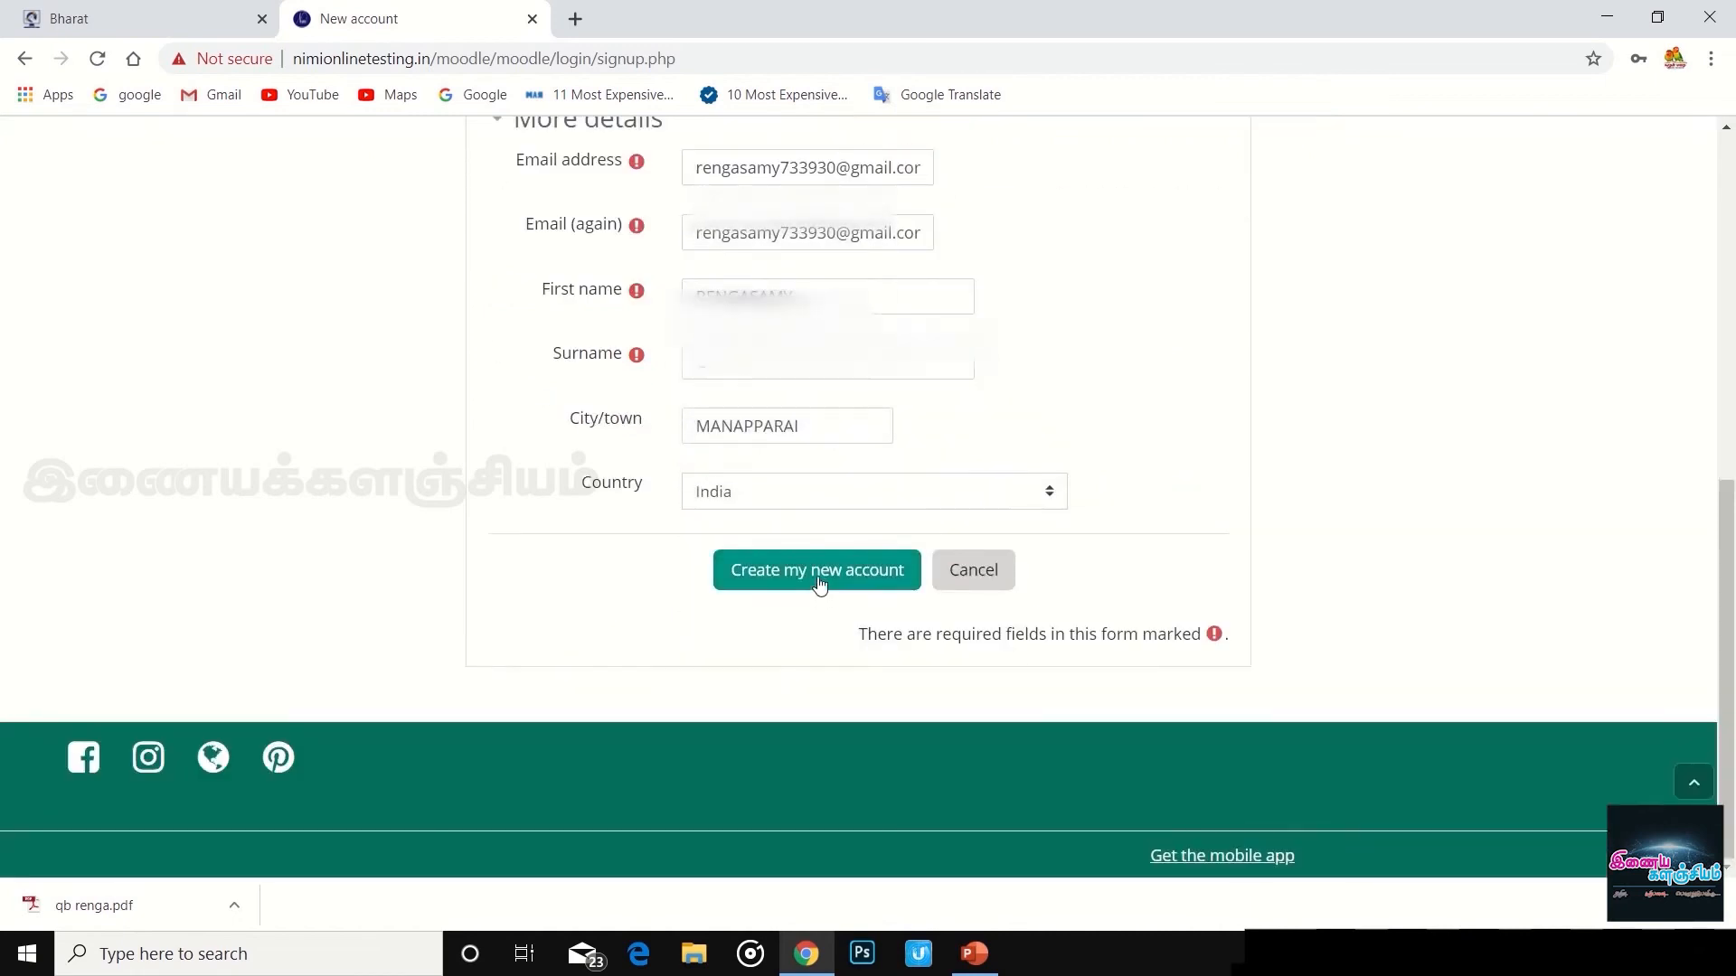
{"action": "scroll", "coordinate": [889, 509], "scroll_direction": "up", "scroll_amount": 3}
{"action": "scroll", "coordinate": [886, 506], "scroll_direction": "up", "scroll_amount": 2}
{"action": "scroll", "coordinate": [883, 511], "scroll_direction": "down", "scroll_amount": 5}
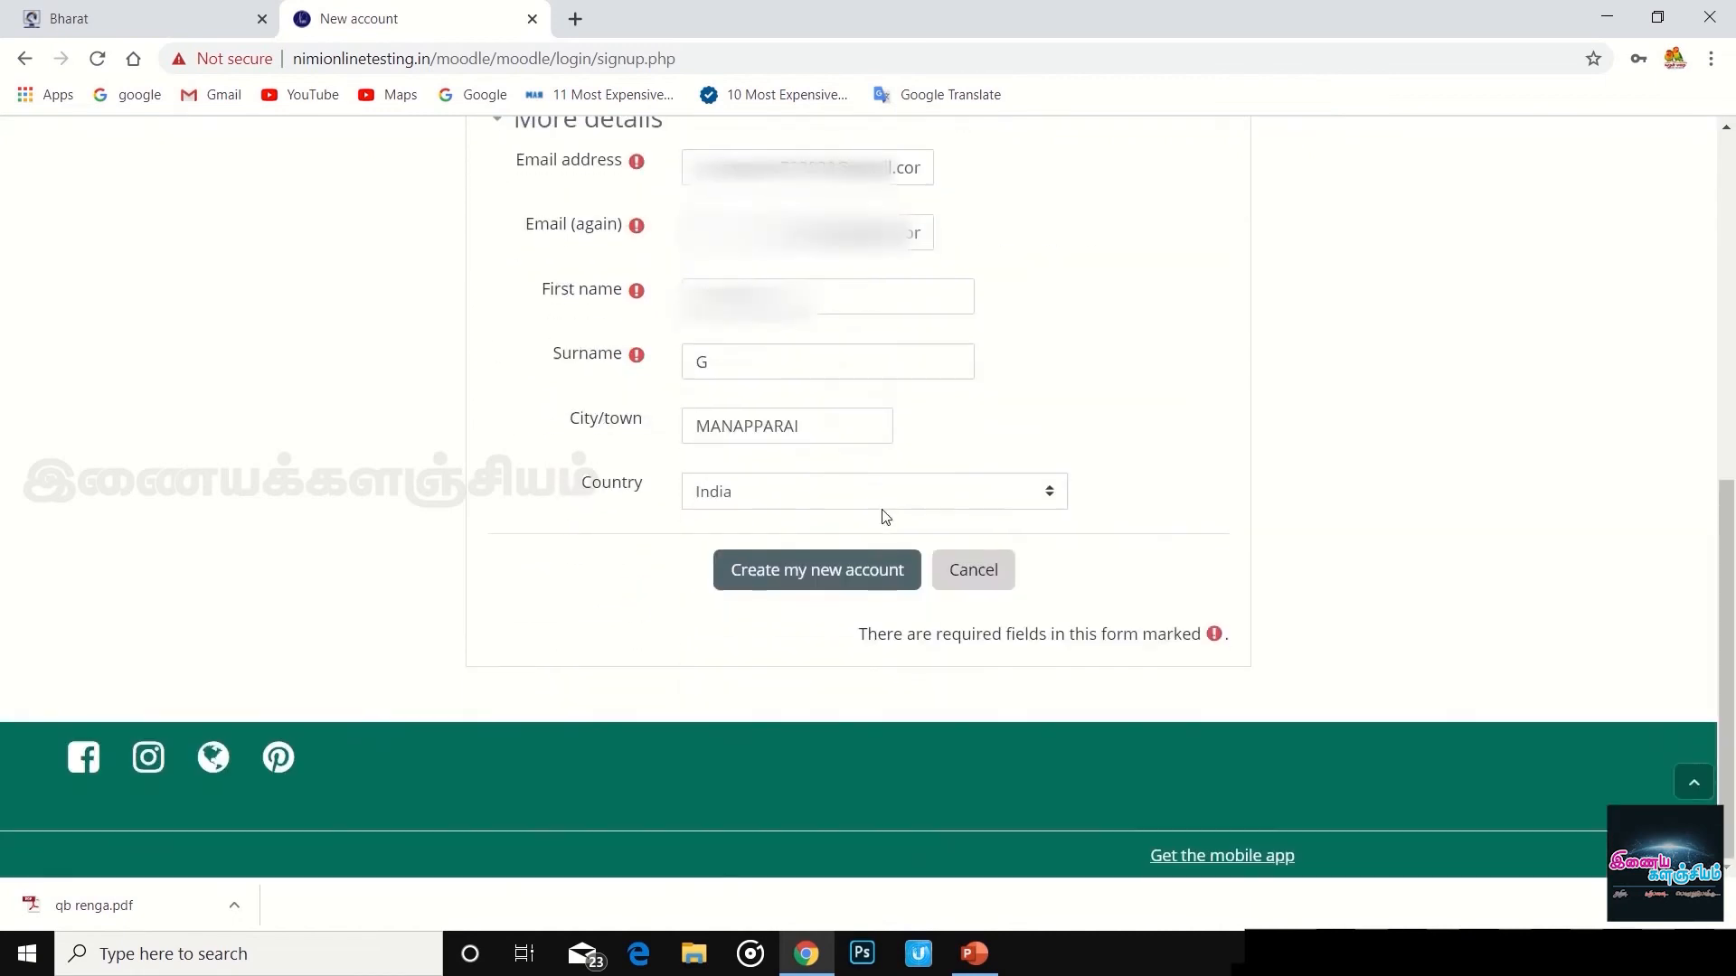
{"action": "left_click", "coordinate": [799, 578]}
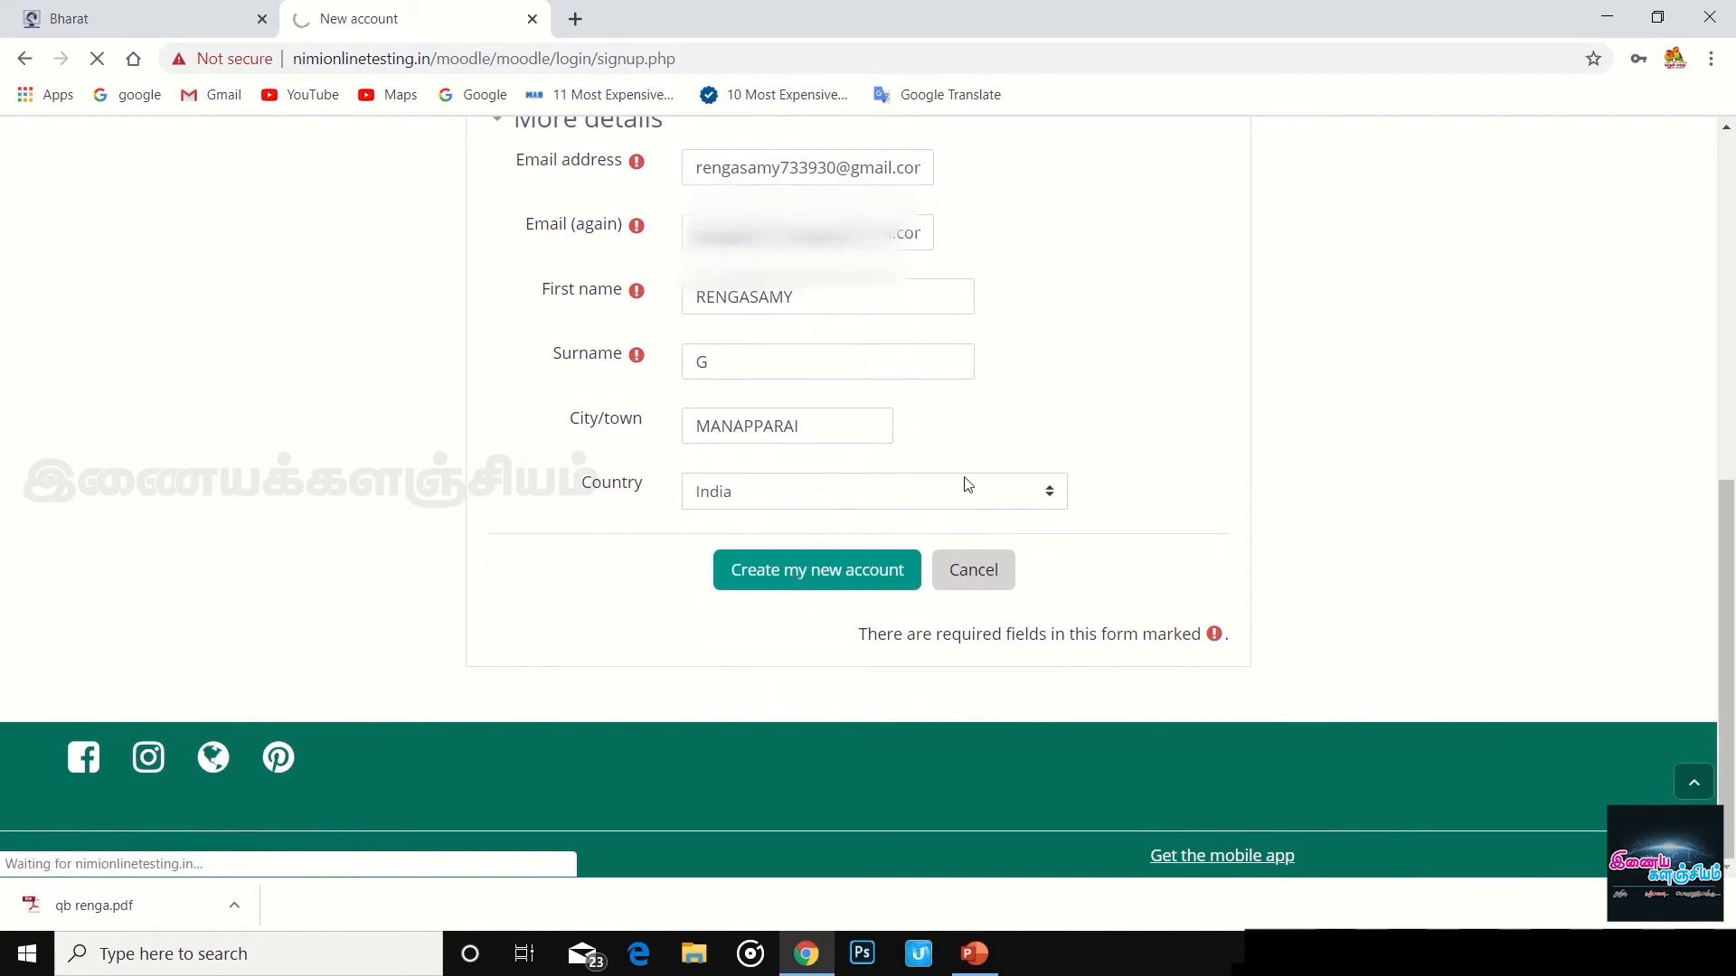
{"action": "scroll", "coordinate": [967, 486], "scroll_direction": "up", "scroll_amount": 1}
{"action": "scroll", "coordinate": [967, 485], "scroll_direction": "up", "scroll_amount": 4}
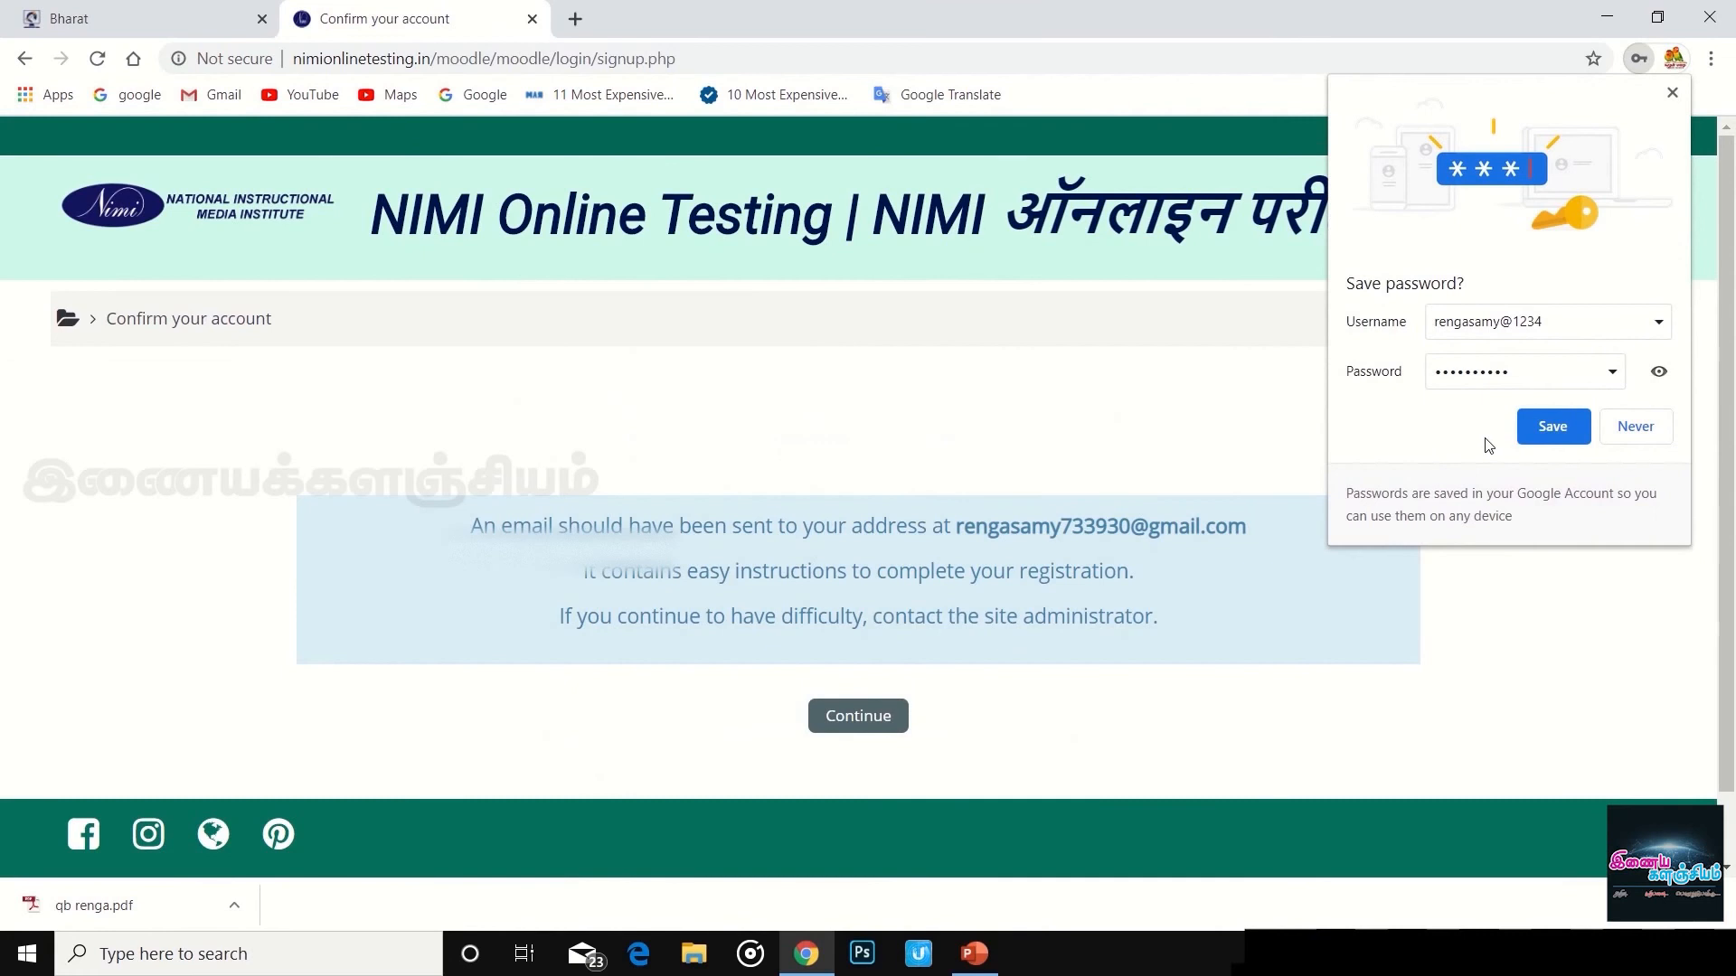
- Save the new login in Chrome and continue from the confirmation page
{"action": "left_click", "coordinate": [1539, 426]}
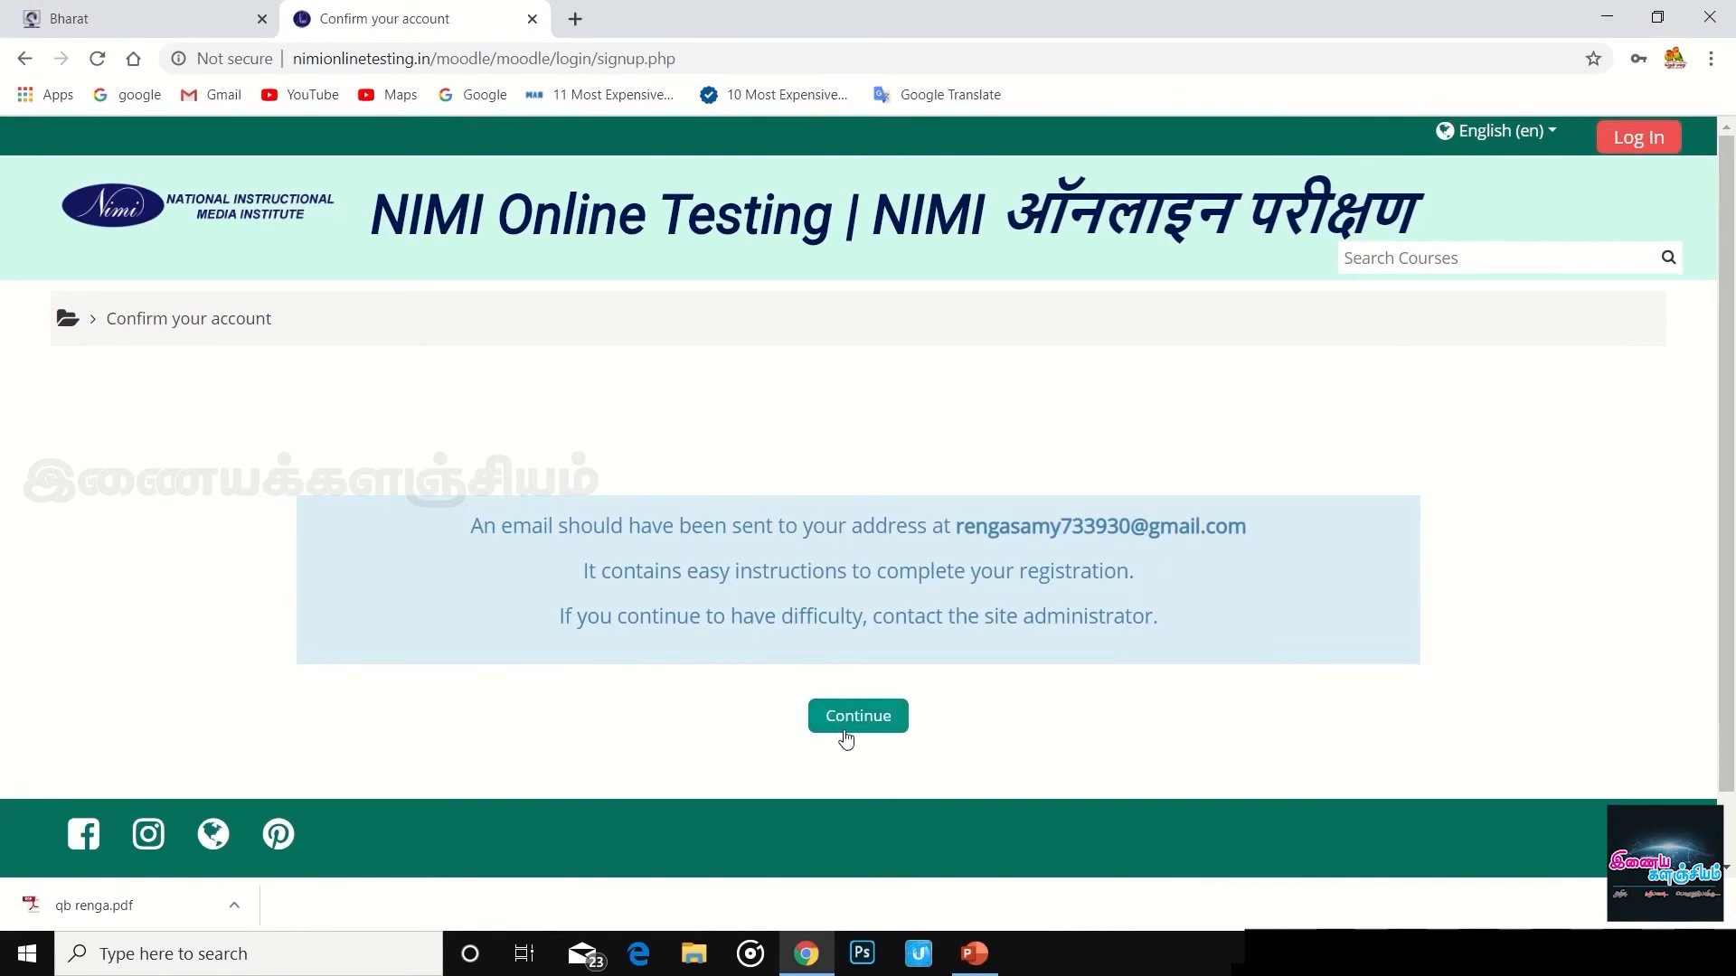
{"action": "left_click", "coordinate": [843, 729]}
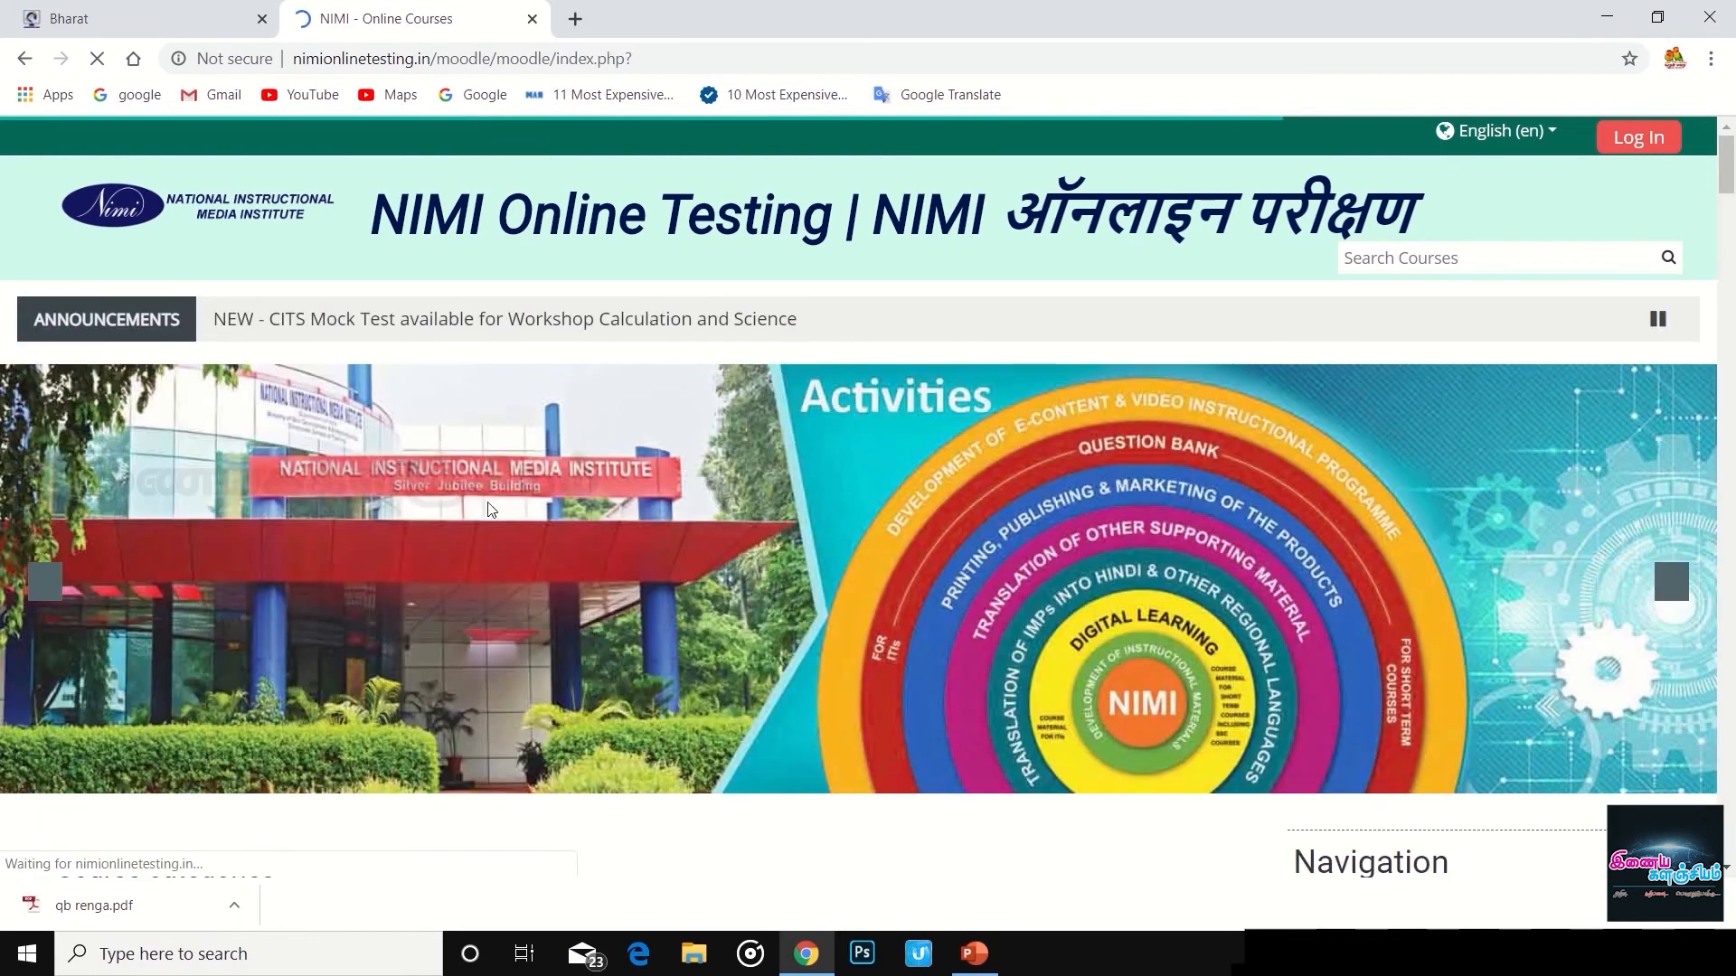
- Browse the course cards and expand Tests > Mock Test > CTS in the Navigation block
{"action": "scroll", "coordinate": [818, 508], "scroll_direction": "down", "scroll_amount": 3}
{"action": "scroll", "coordinate": [817, 513], "scroll_direction": "down", "scroll_amount": 10}
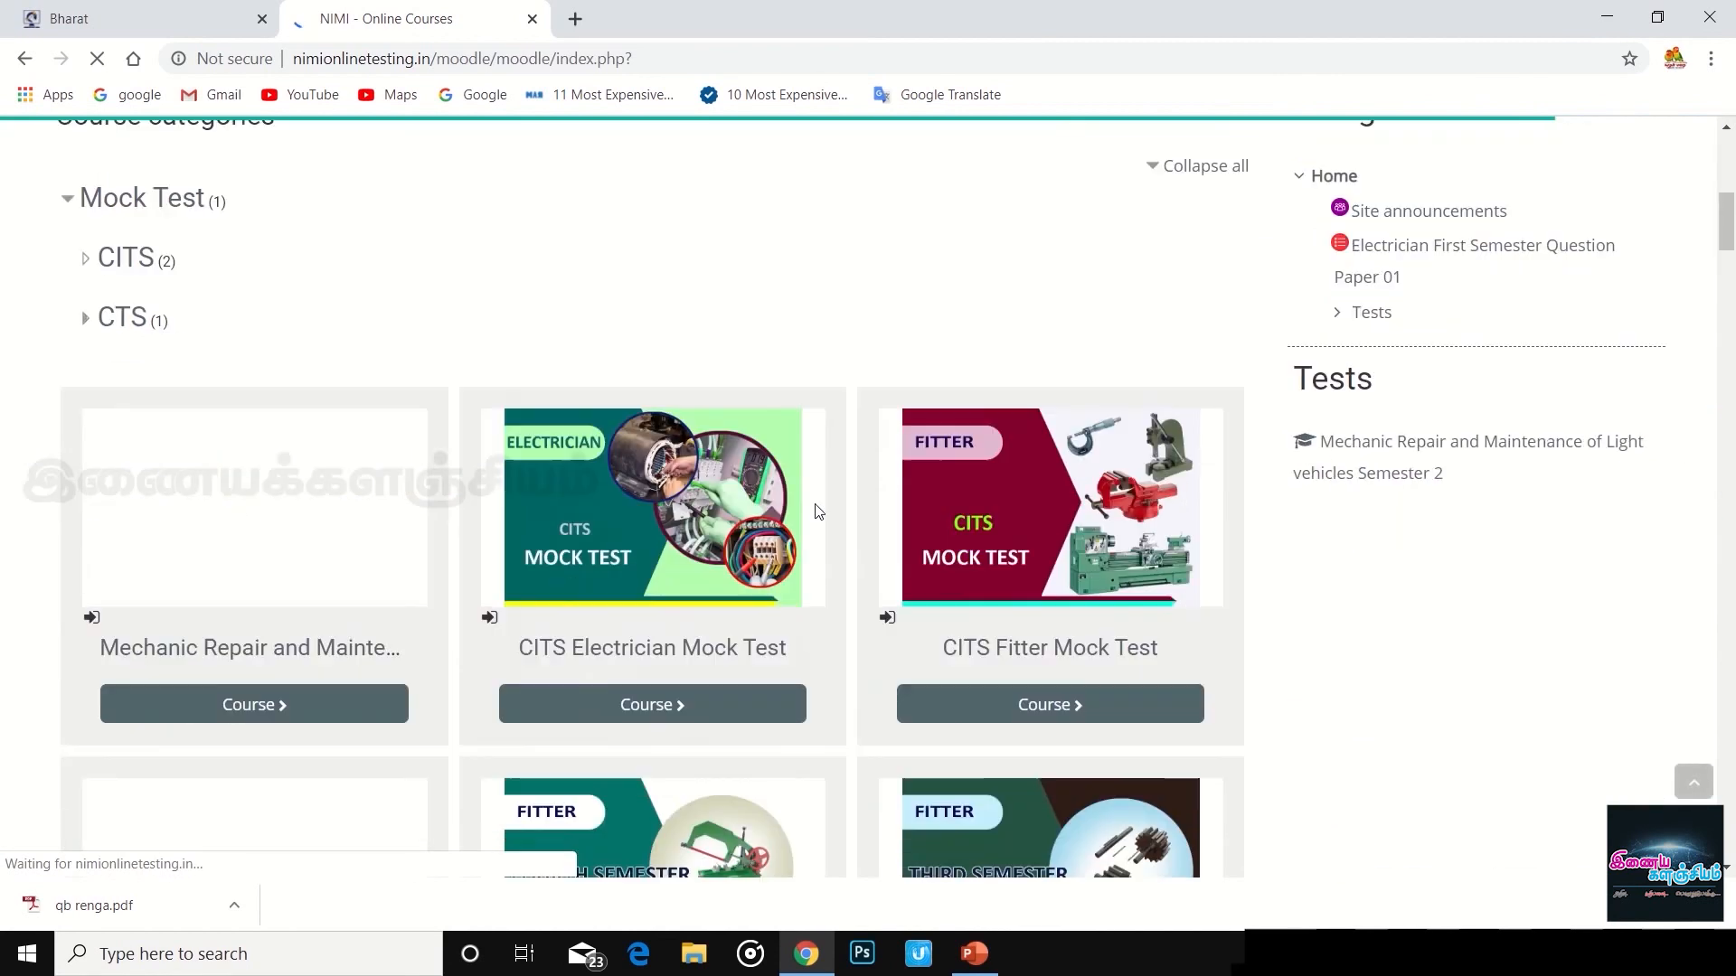
{"action": "scroll", "coordinate": [817, 513], "scroll_direction": "down", "scroll_amount": 20}
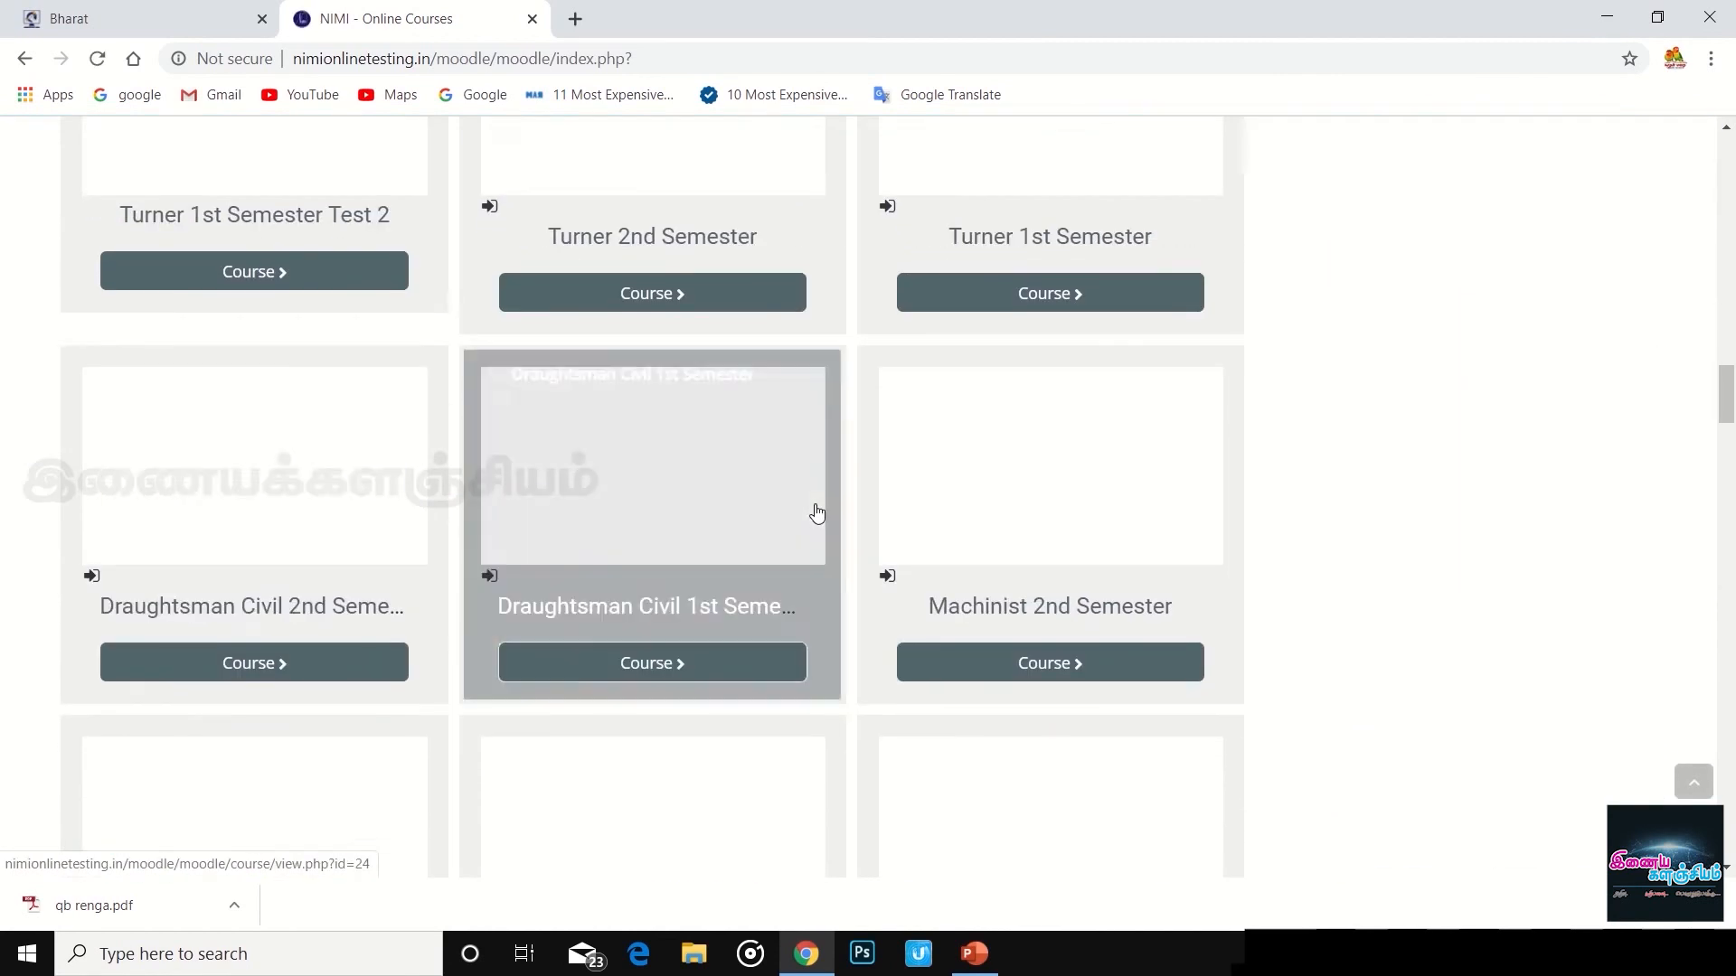
{"action": "scroll", "coordinate": [817, 511], "scroll_direction": "up", "scroll_amount": 15}
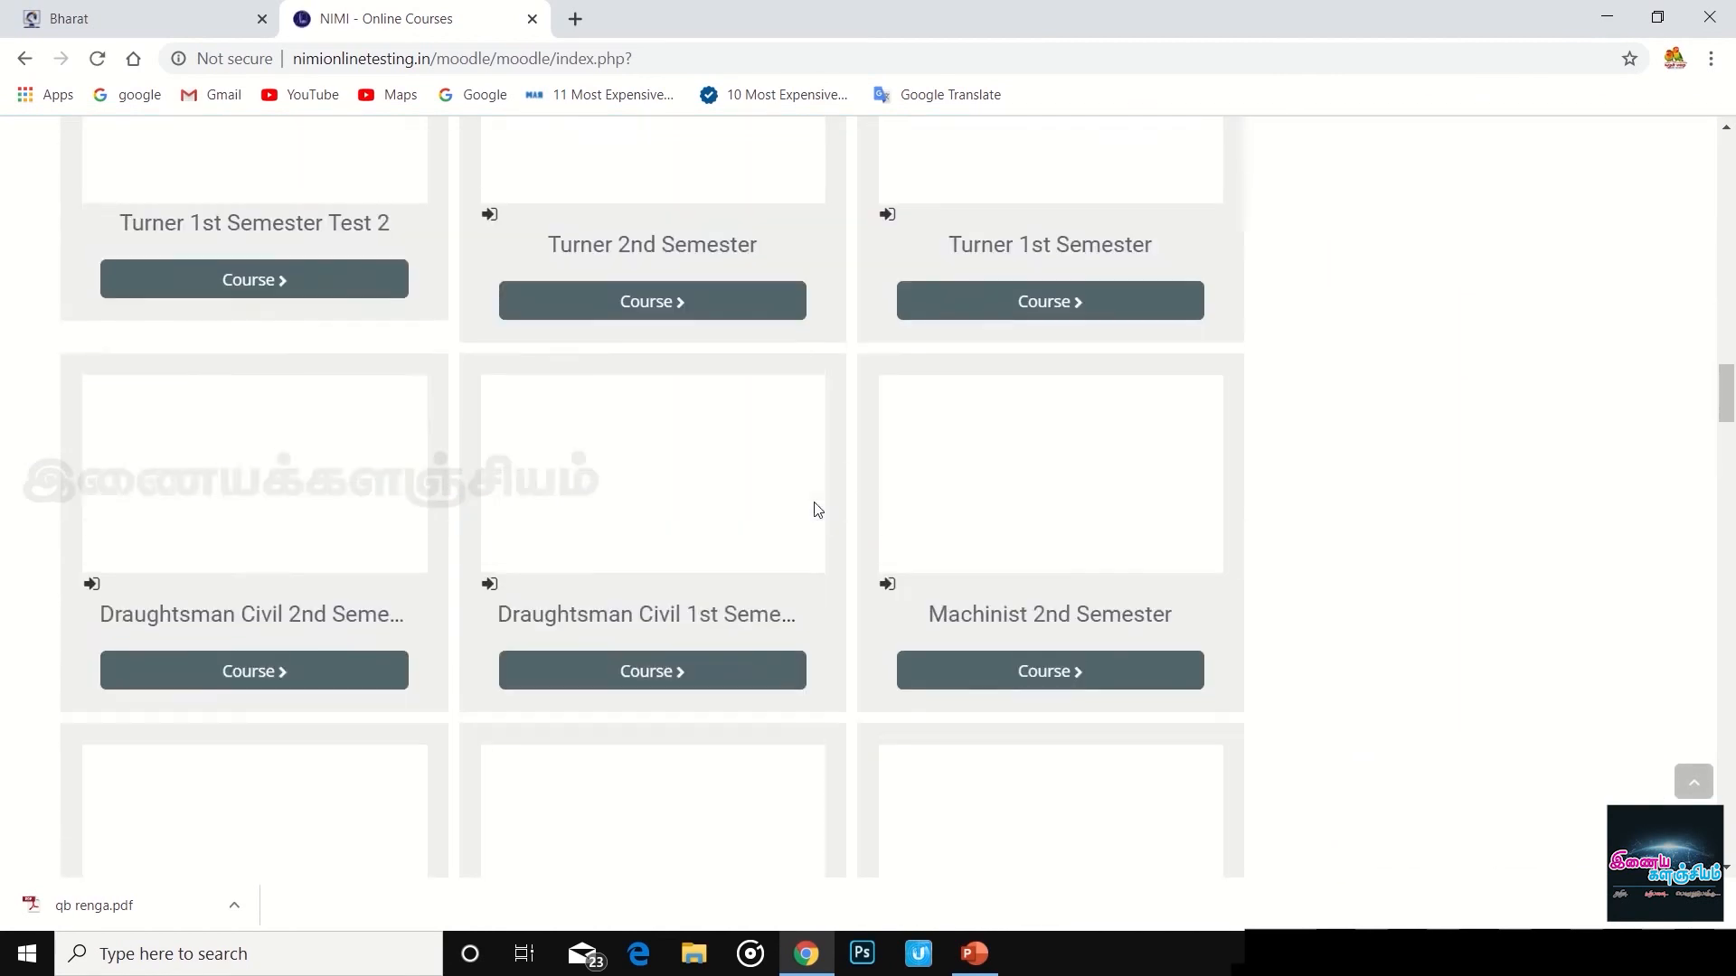
{"action": "scroll", "coordinate": [817, 510], "scroll_direction": "up", "scroll_amount": 5}
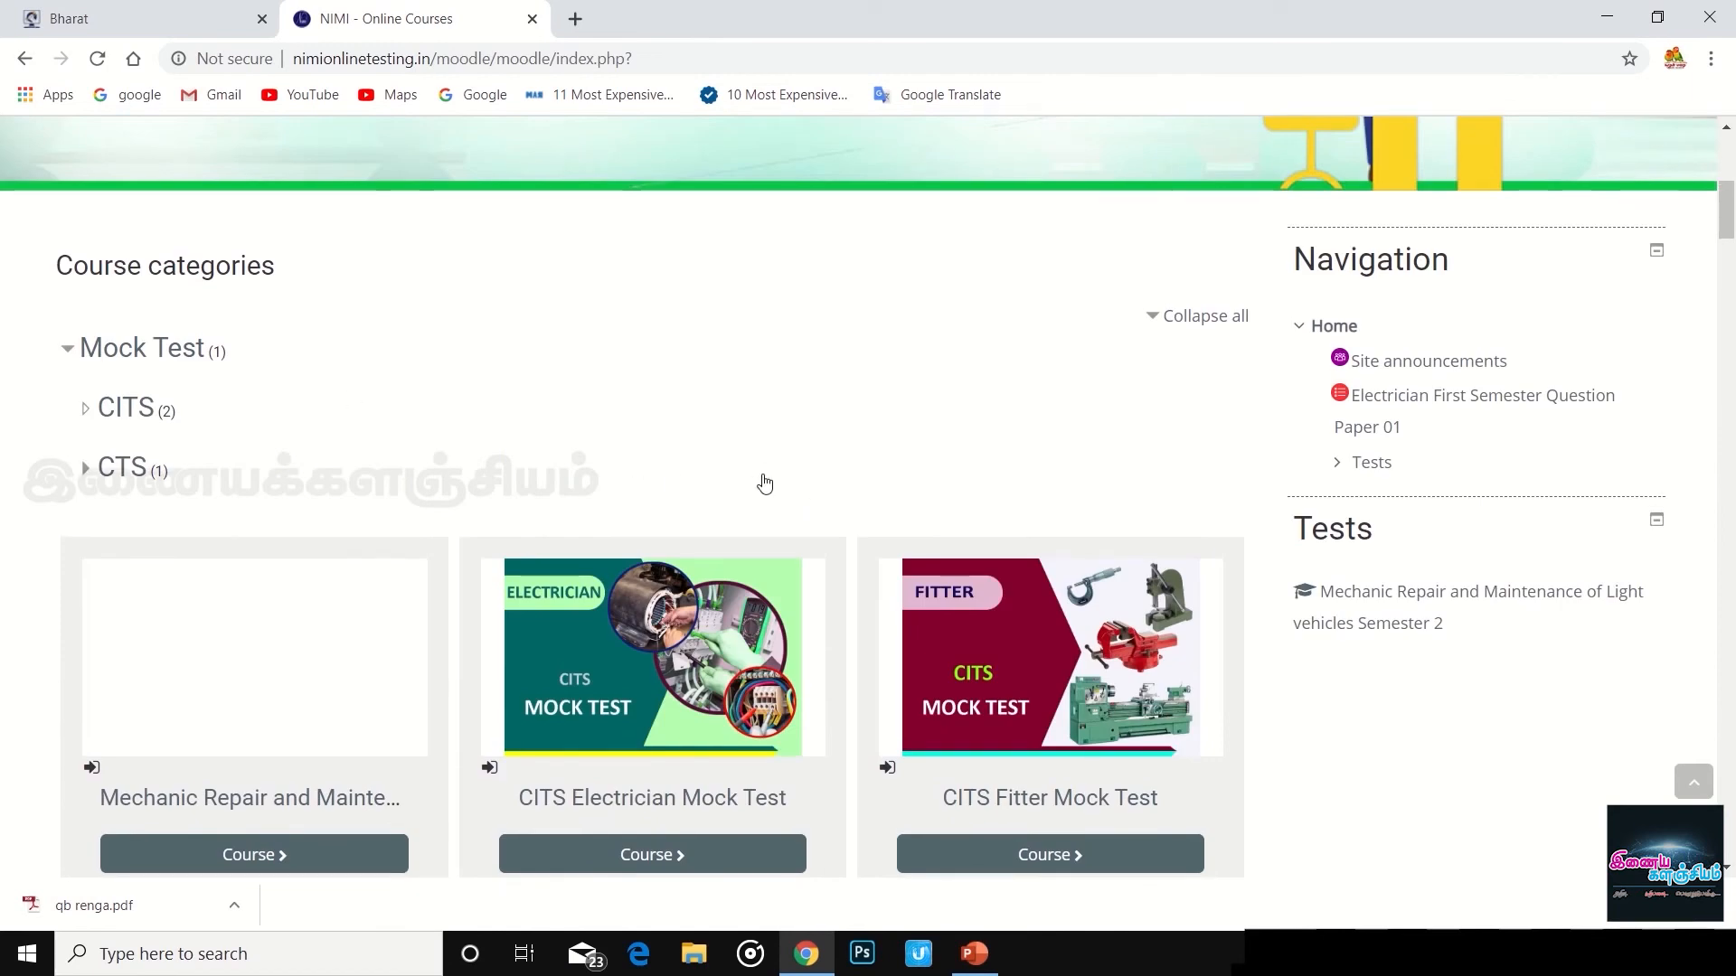
{"action": "scroll", "coordinate": [765, 484], "scroll_direction": "up", "scroll_amount": 2}
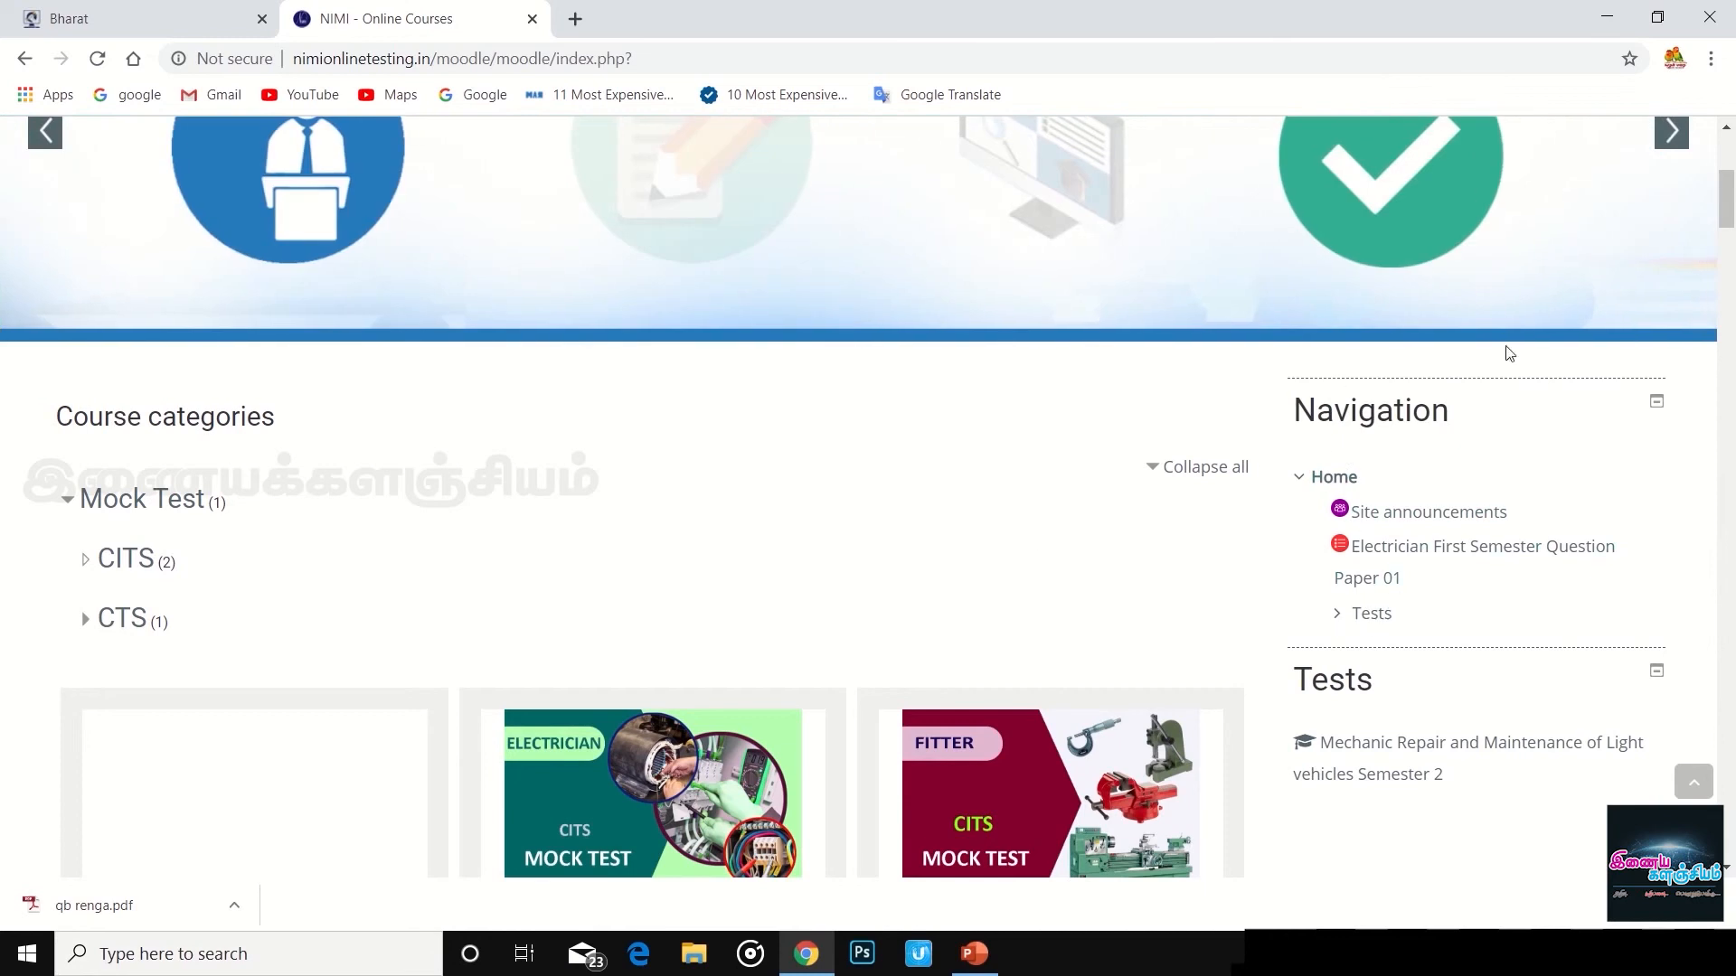
{"action": "scroll", "coordinate": [1484, 588], "scroll_direction": "down", "scroll_amount": 5}
{"action": "scroll", "coordinate": [1484, 588], "scroll_direction": "up", "scroll_amount": 5}
{"action": "left_click", "coordinate": [1338, 612]}
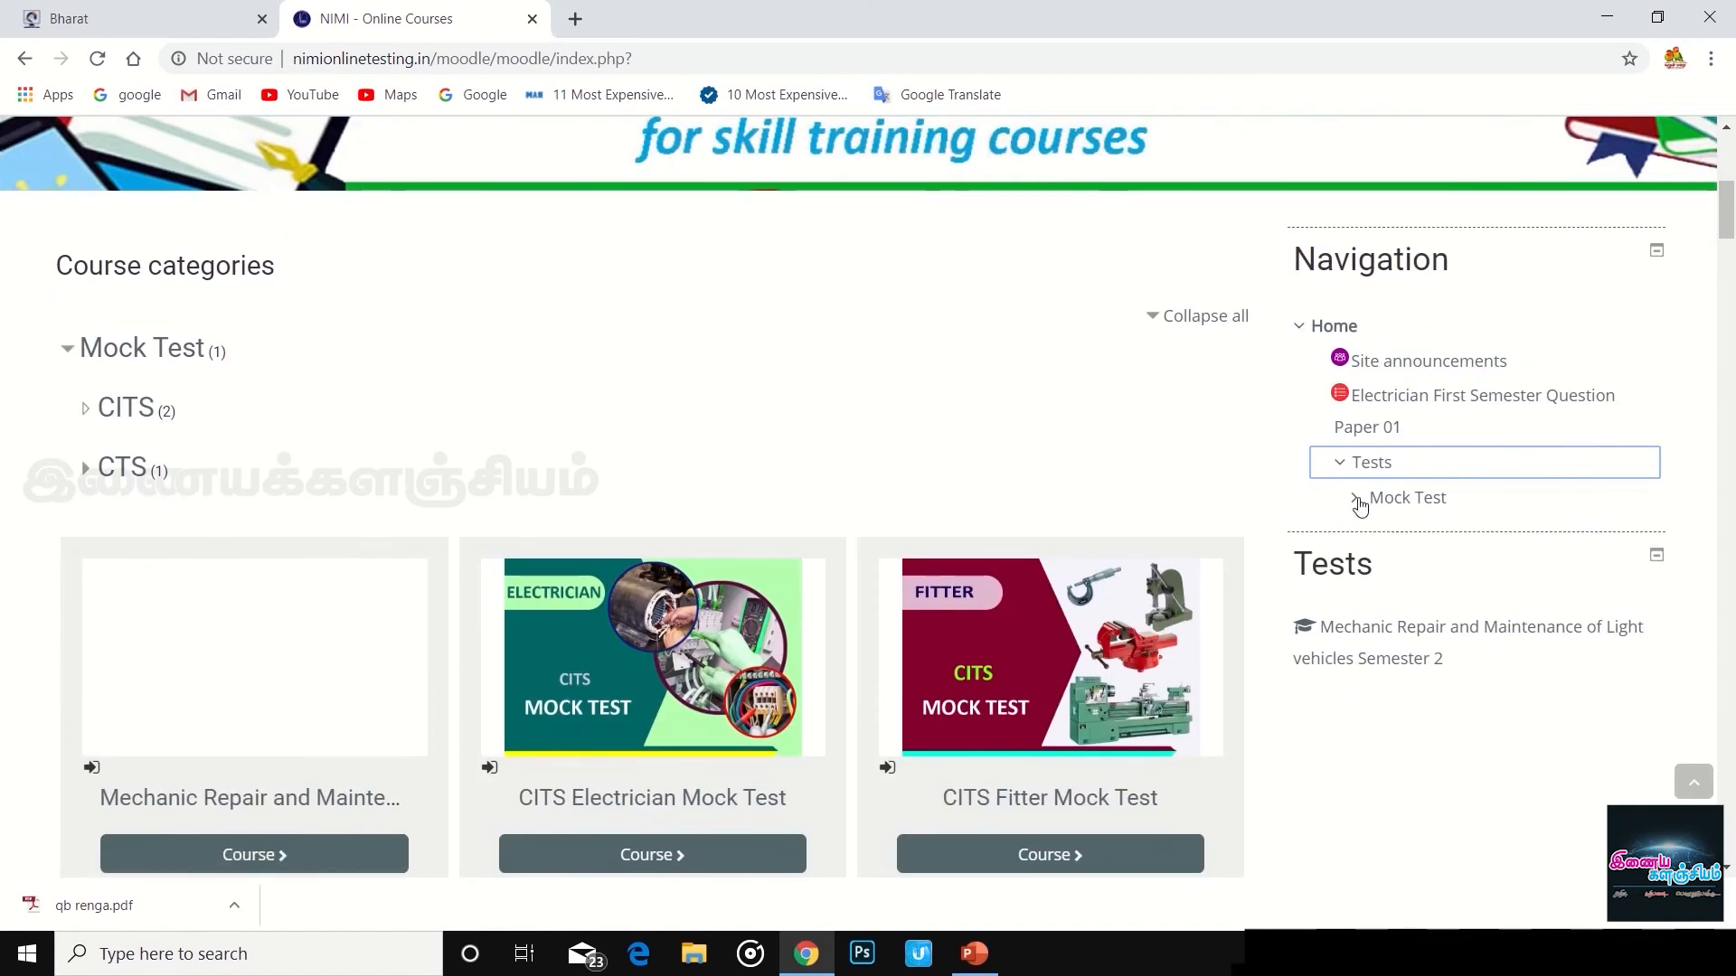
{"action": "left_click", "coordinate": [1359, 503]}
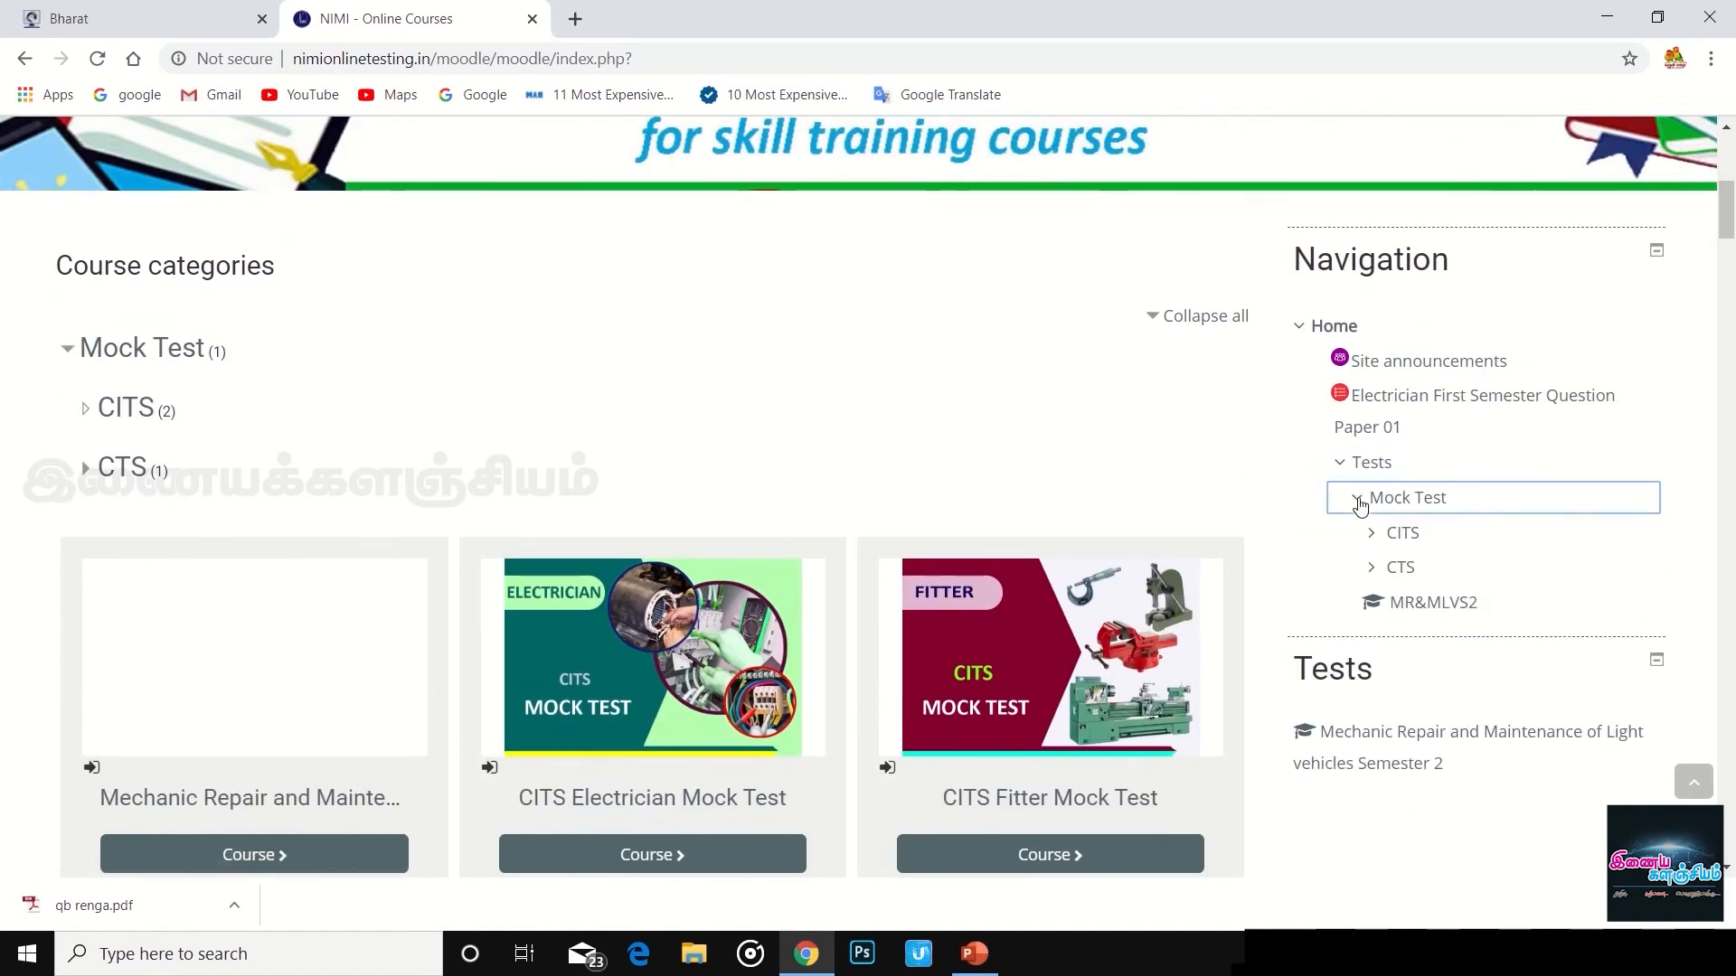
{"action": "left_click", "coordinate": [1371, 572]}
- Expand the Turner trade and open the TUN1ST2 mock test
{"action": "scroll", "coordinate": [1484, 511], "scroll_direction": "down", "scroll_amount": 5}
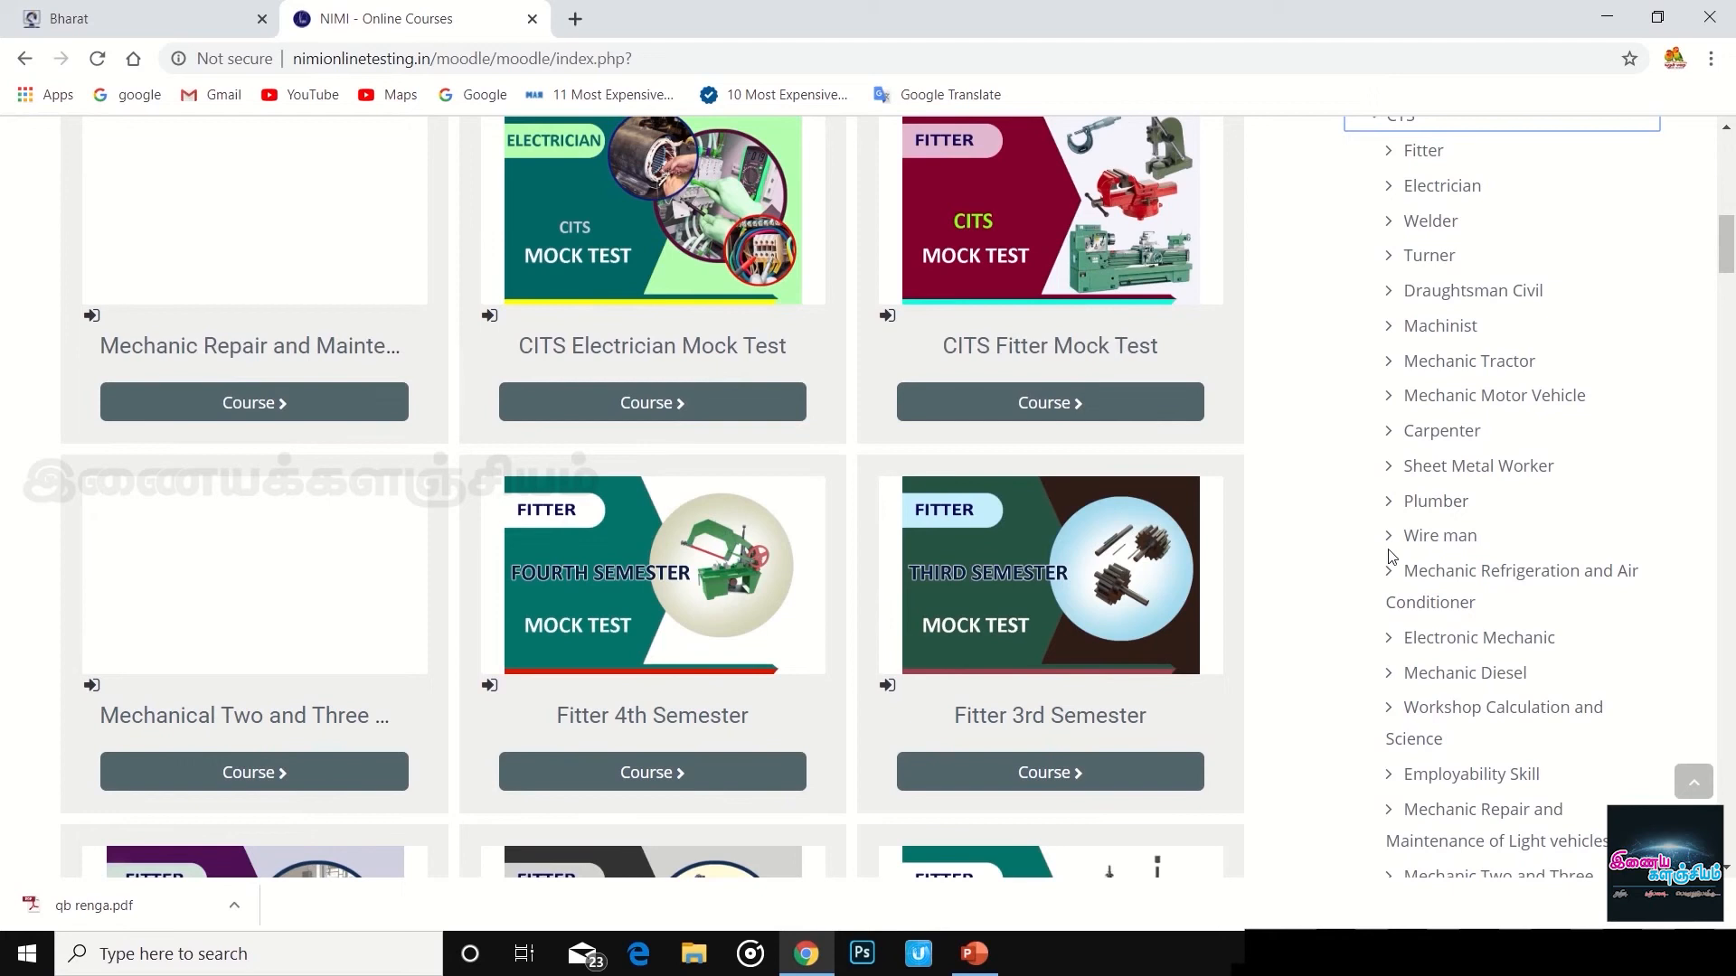
{"action": "scroll", "coordinate": [1436, 244], "scroll_direction": "up", "scroll_amount": 2}
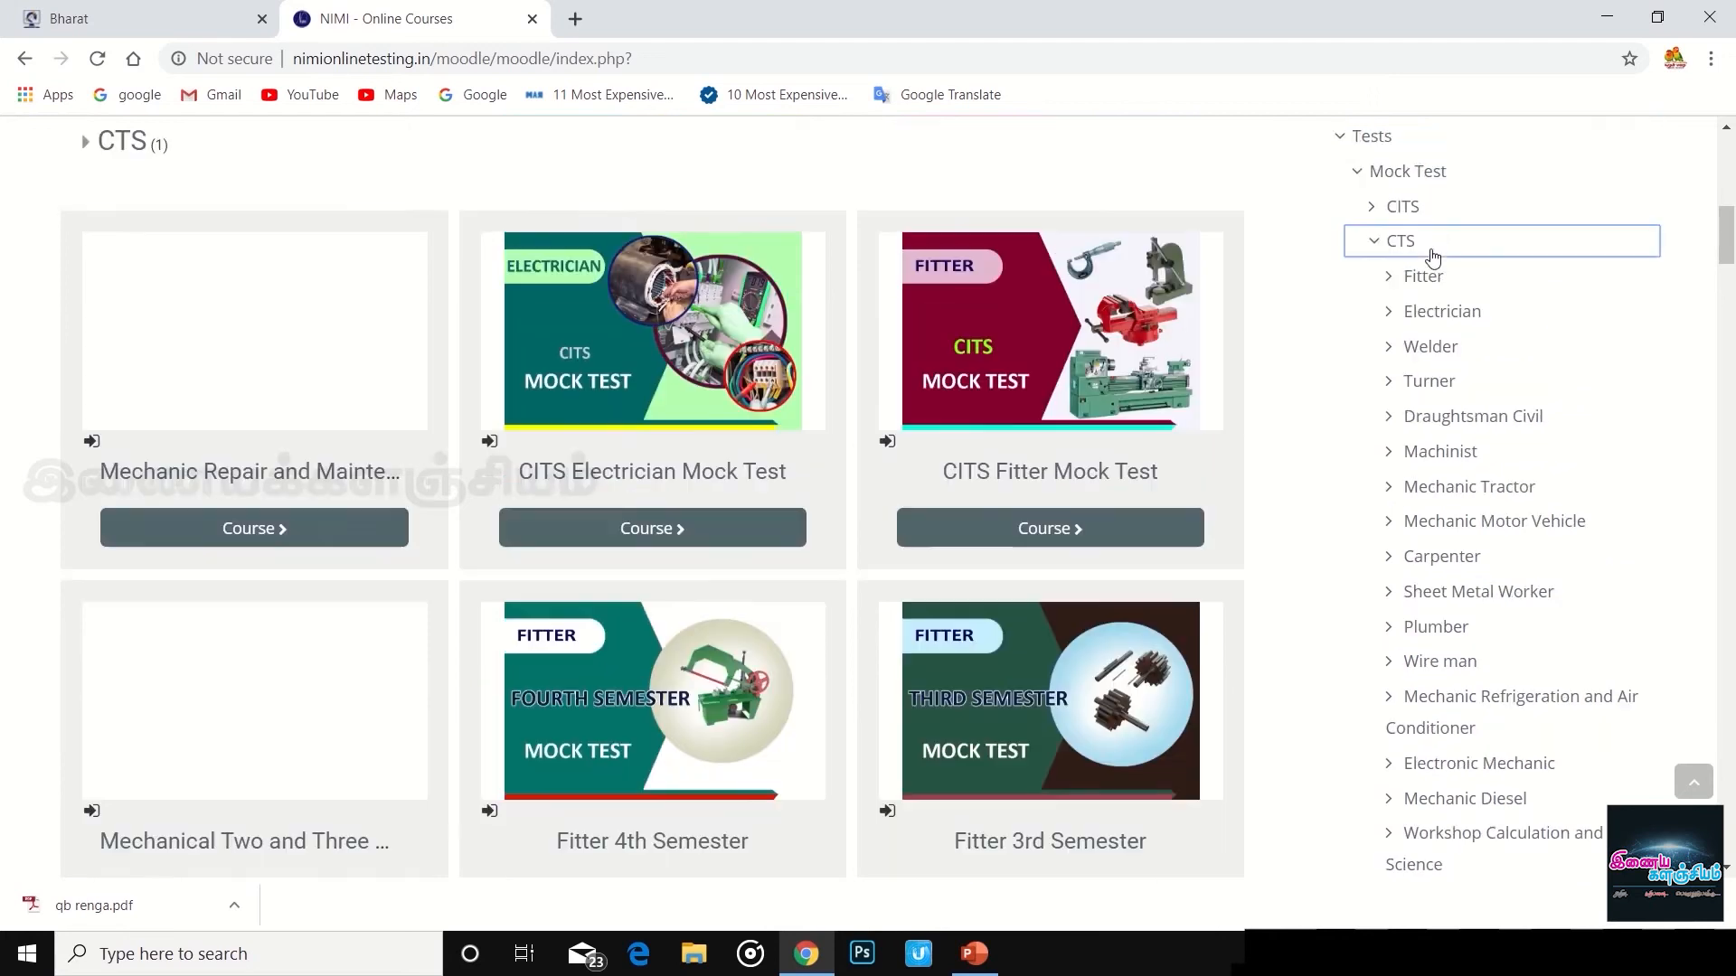
{"action": "scroll", "coordinate": [1443, 644], "scroll_direction": "down", "scroll_amount": 3}
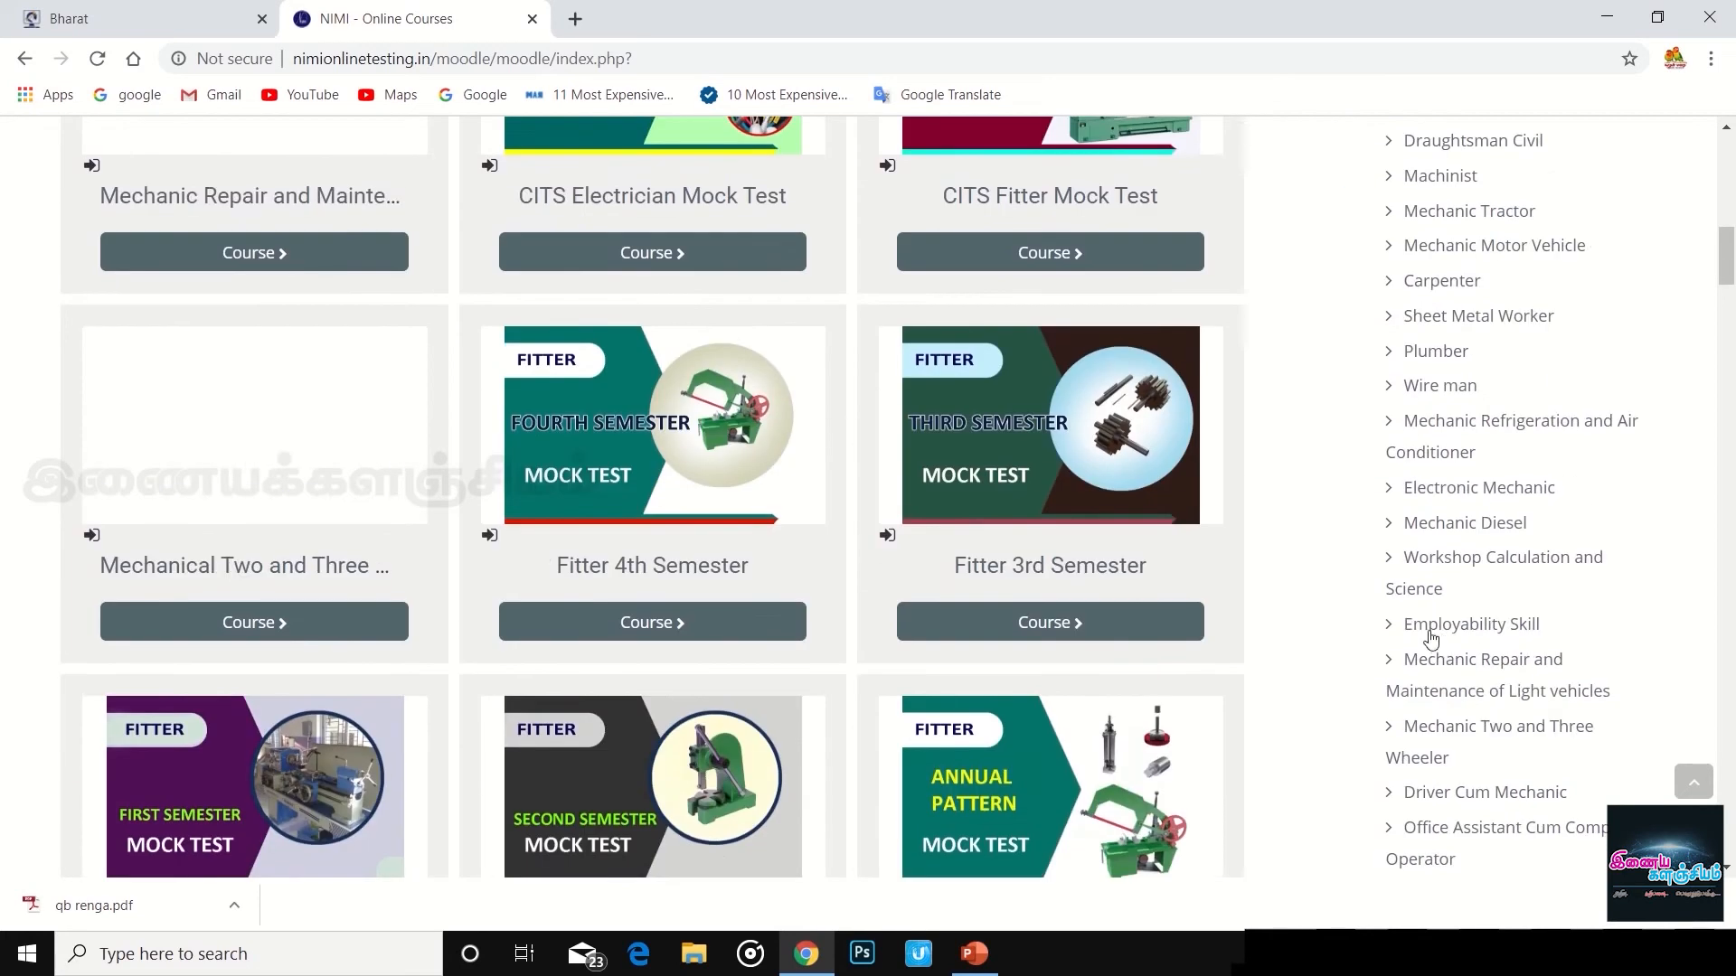
{"action": "scroll", "coordinate": [1437, 642], "scroll_direction": "down", "scroll_amount": 4}
{"action": "scroll", "coordinate": [1451, 680], "scroll_direction": "down", "scroll_amount": 4}
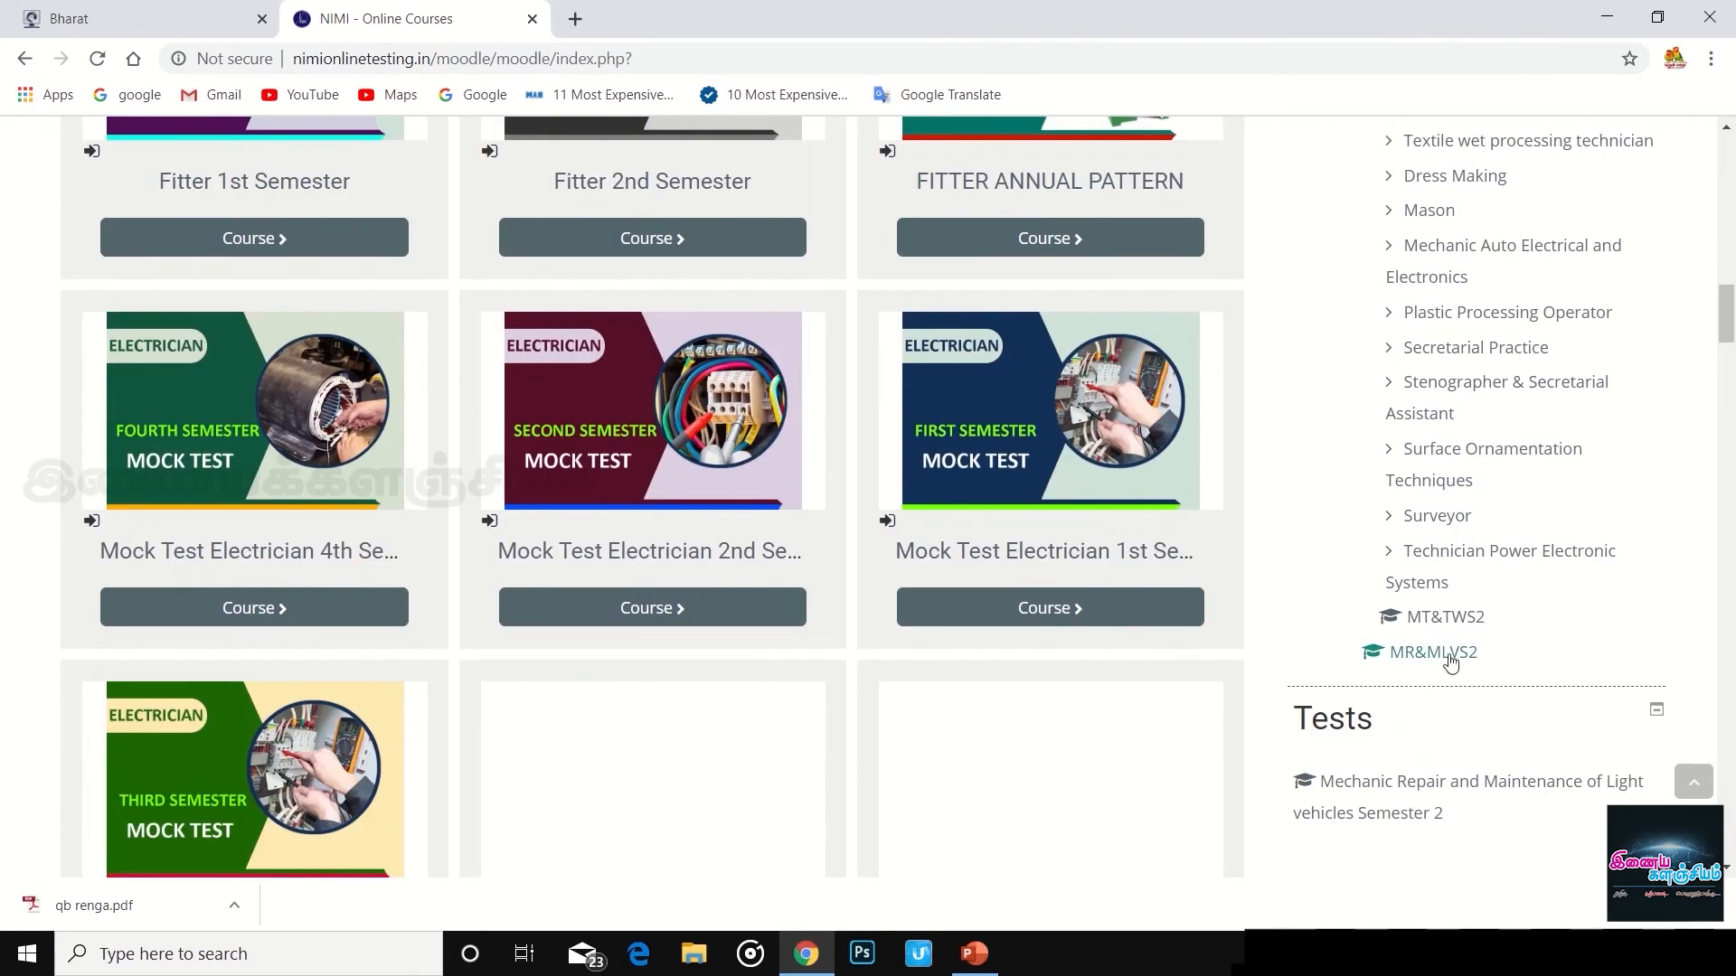
{"action": "scroll", "coordinate": [1437, 511], "scroll_direction": "up", "scroll_amount": 6}
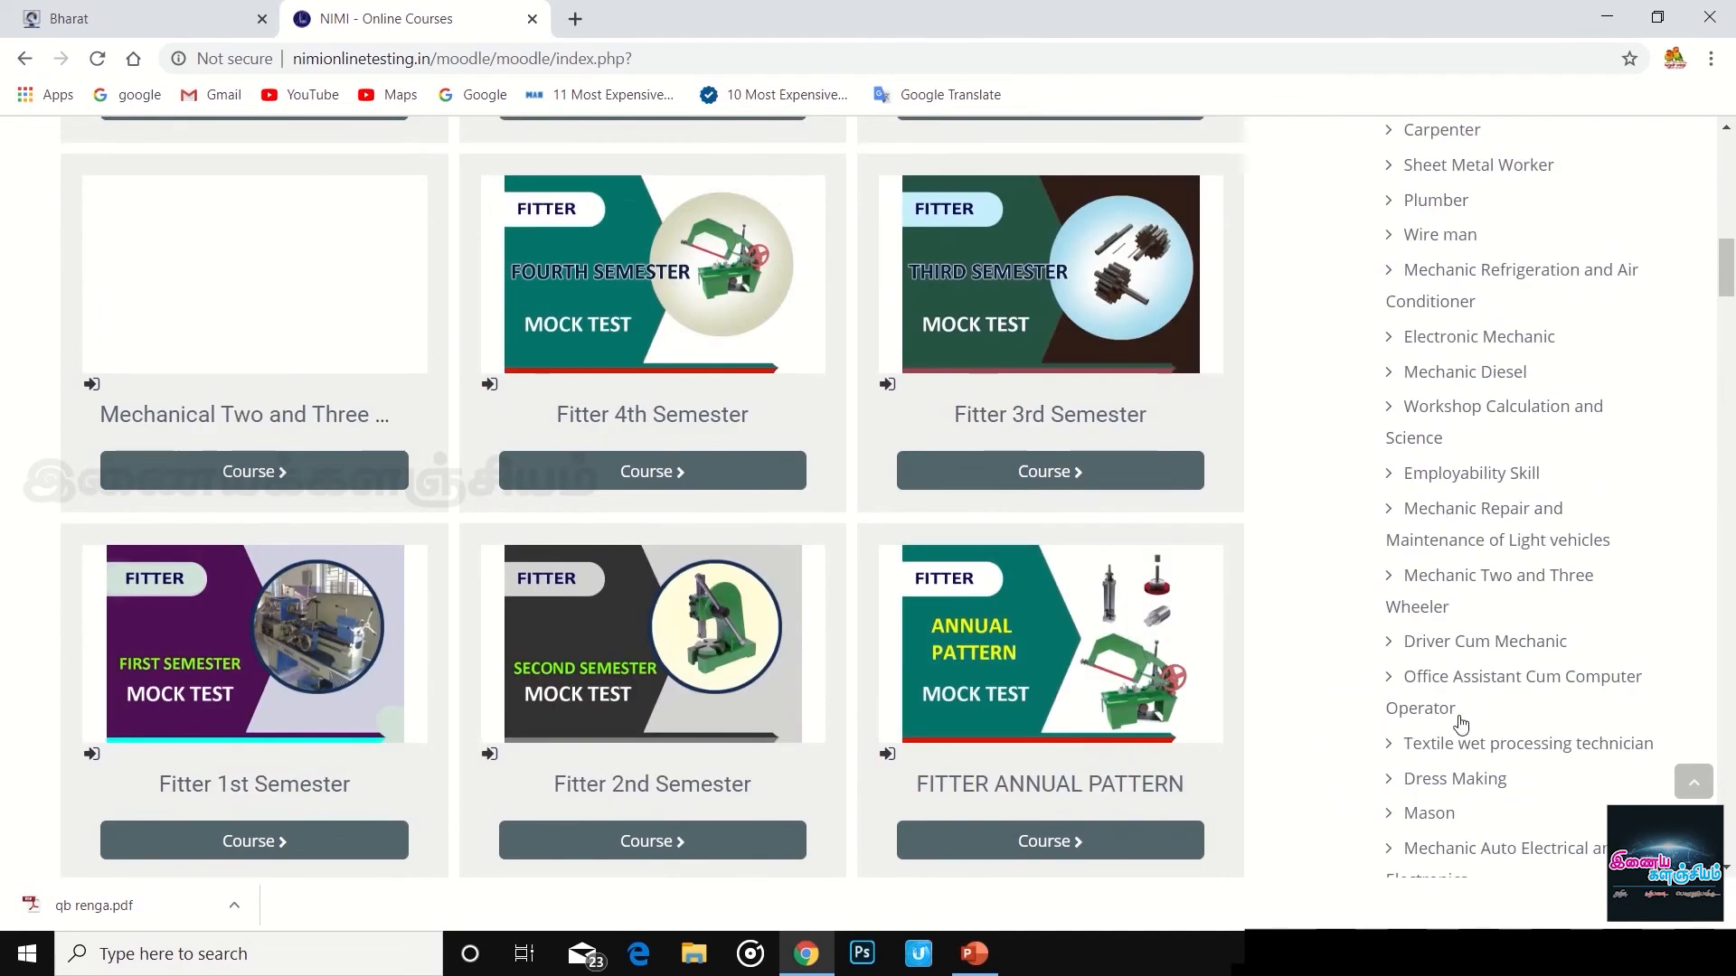
{"action": "scroll", "coordinate": [1466, 248], "scroll_direction": "up", "scroll_amount": 5}
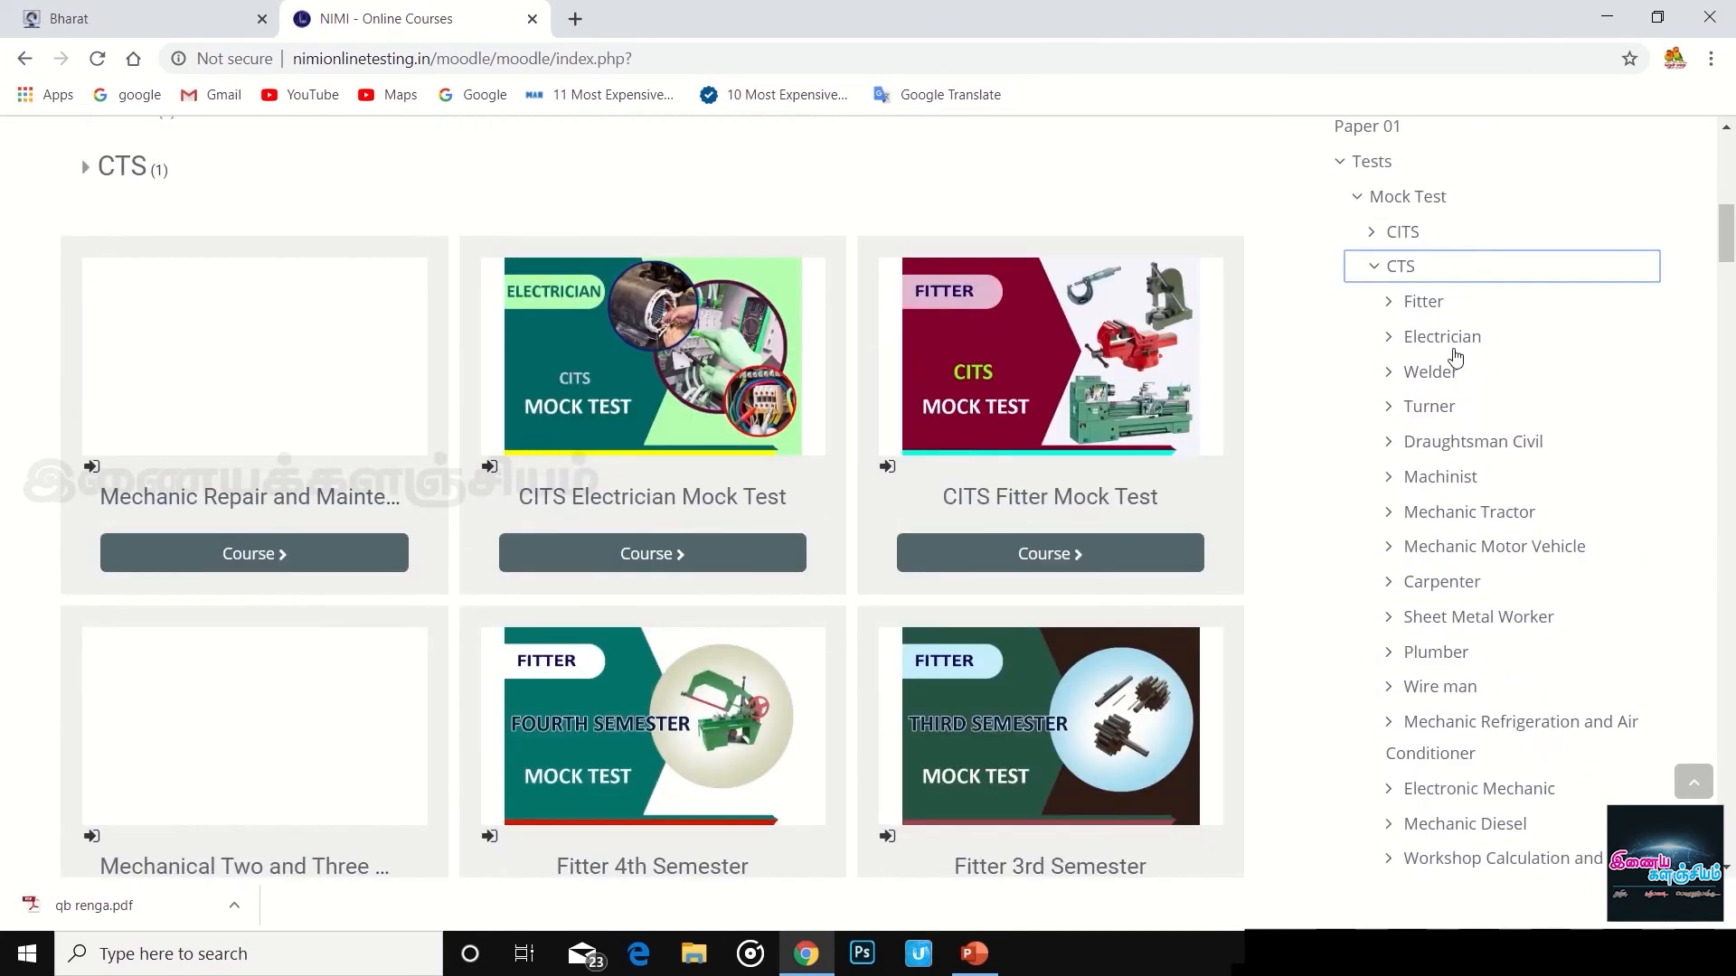
{"action": "left_click", "coordinate": [1397, 409]}
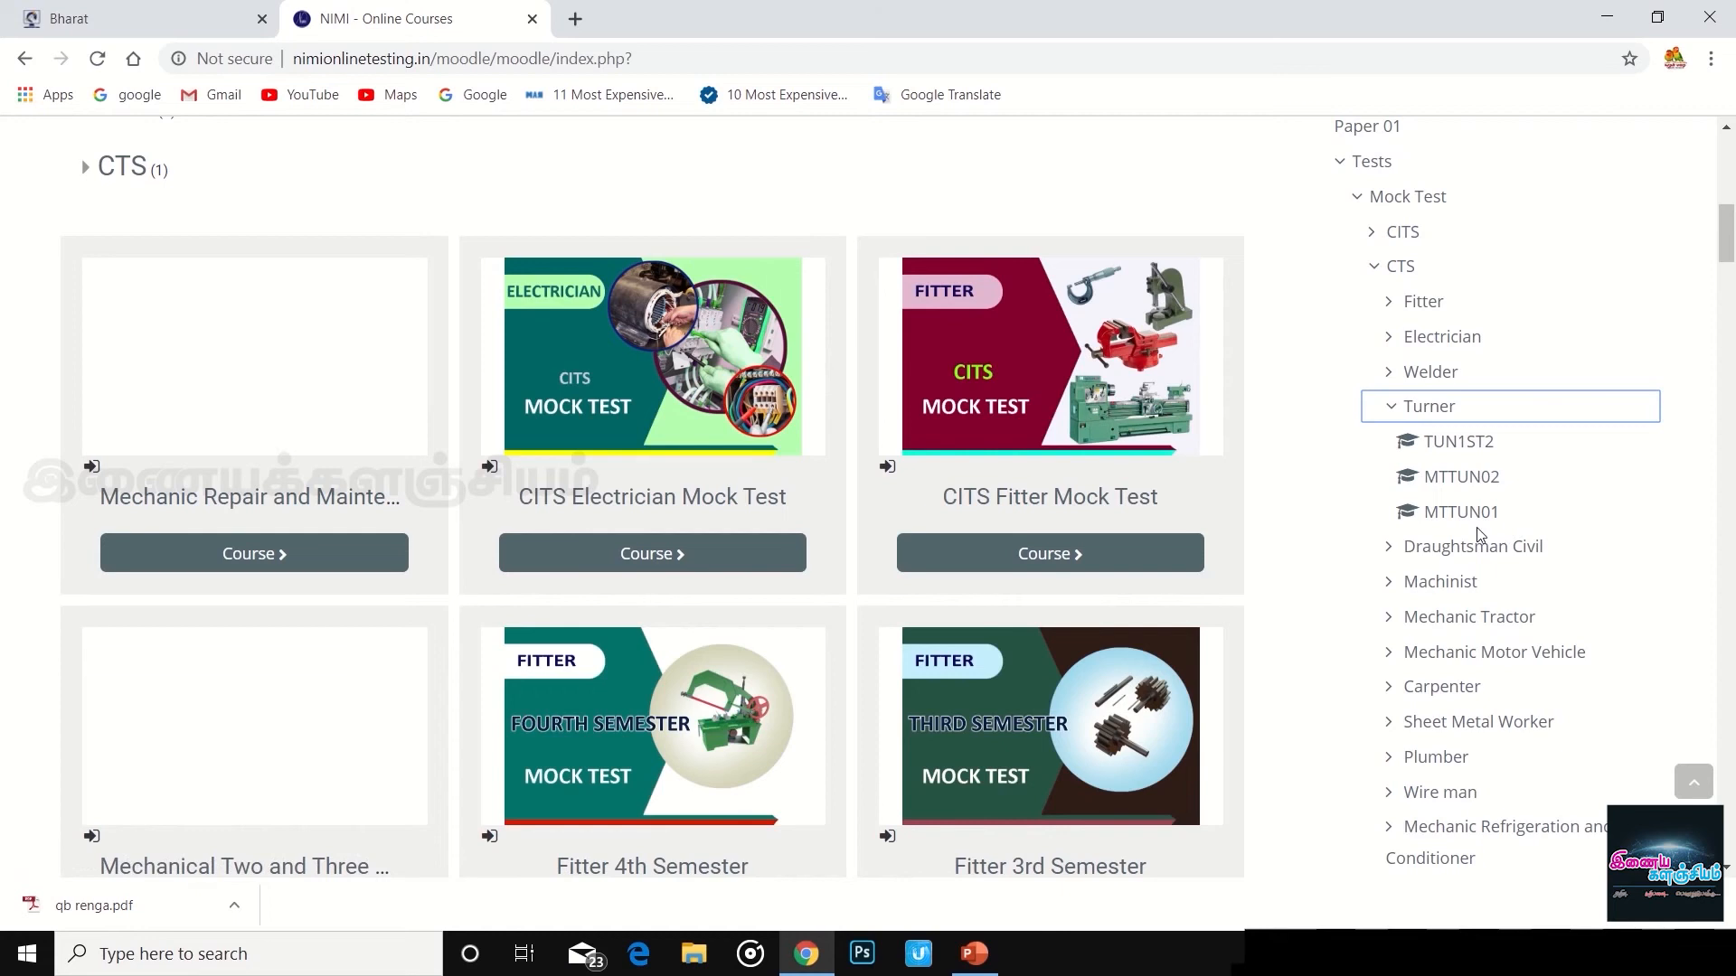
{"action": "left_click", "coordinate": [1451, 449]}
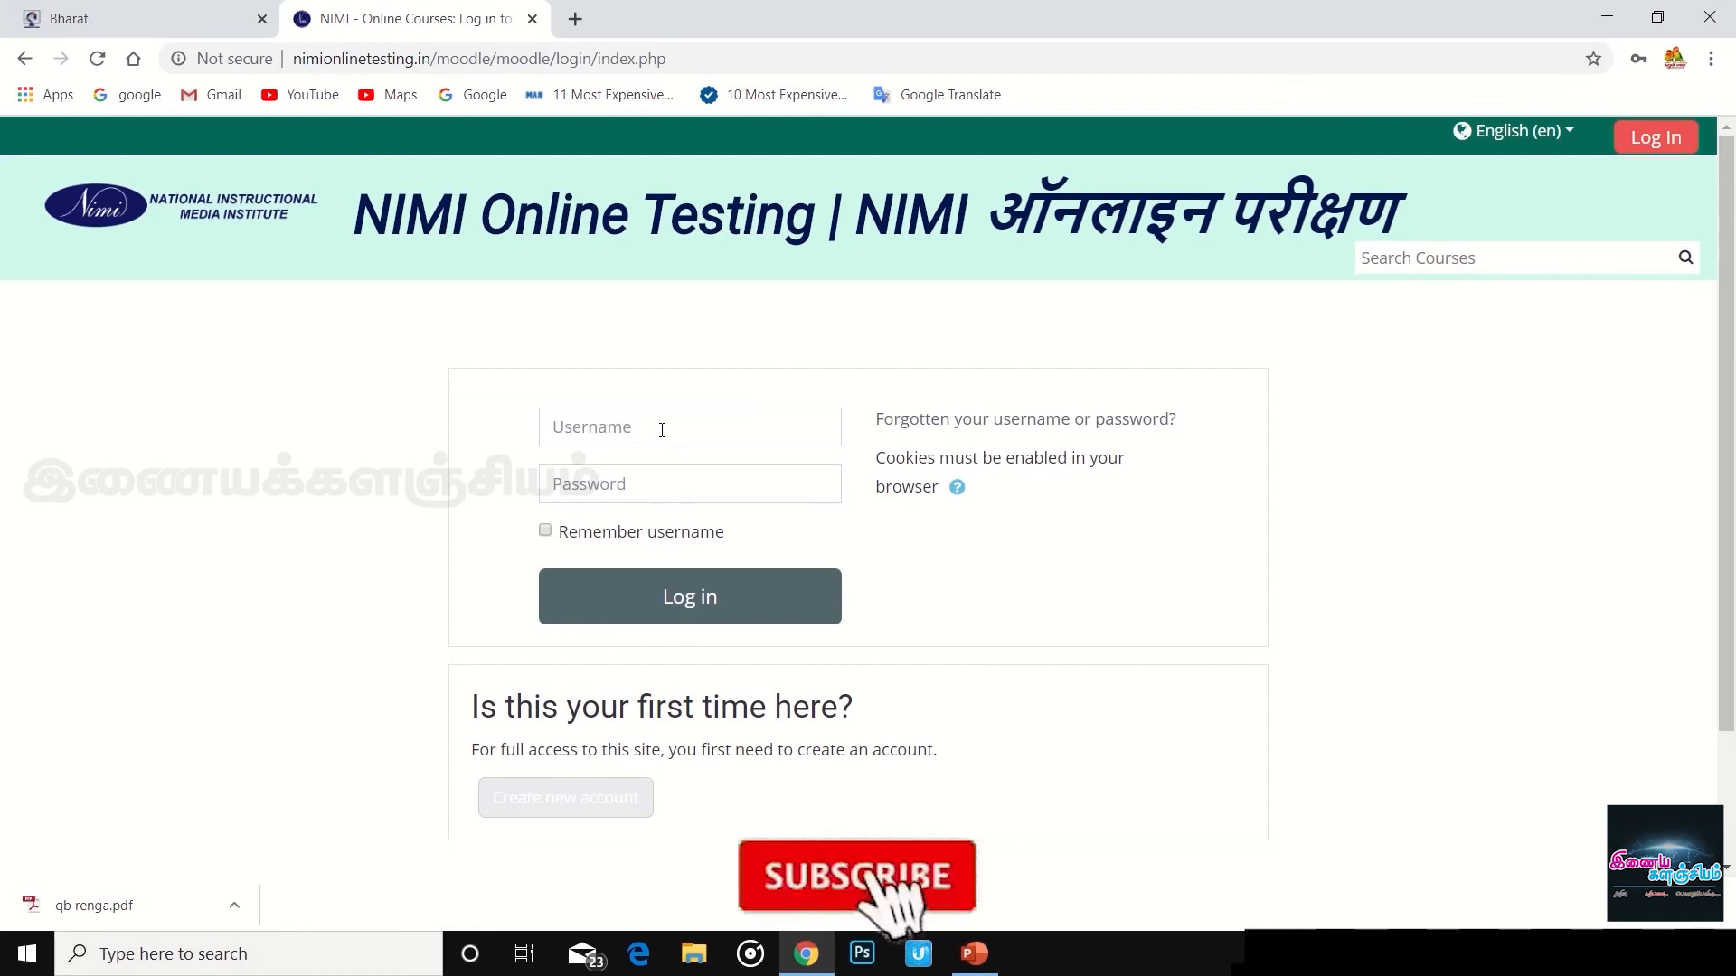
- Log in using Chrome's saved username and password
{"action": "left_click", "coordinate": [663, 434]}
{"action": "left_click", "coordinate": [667, 496]}
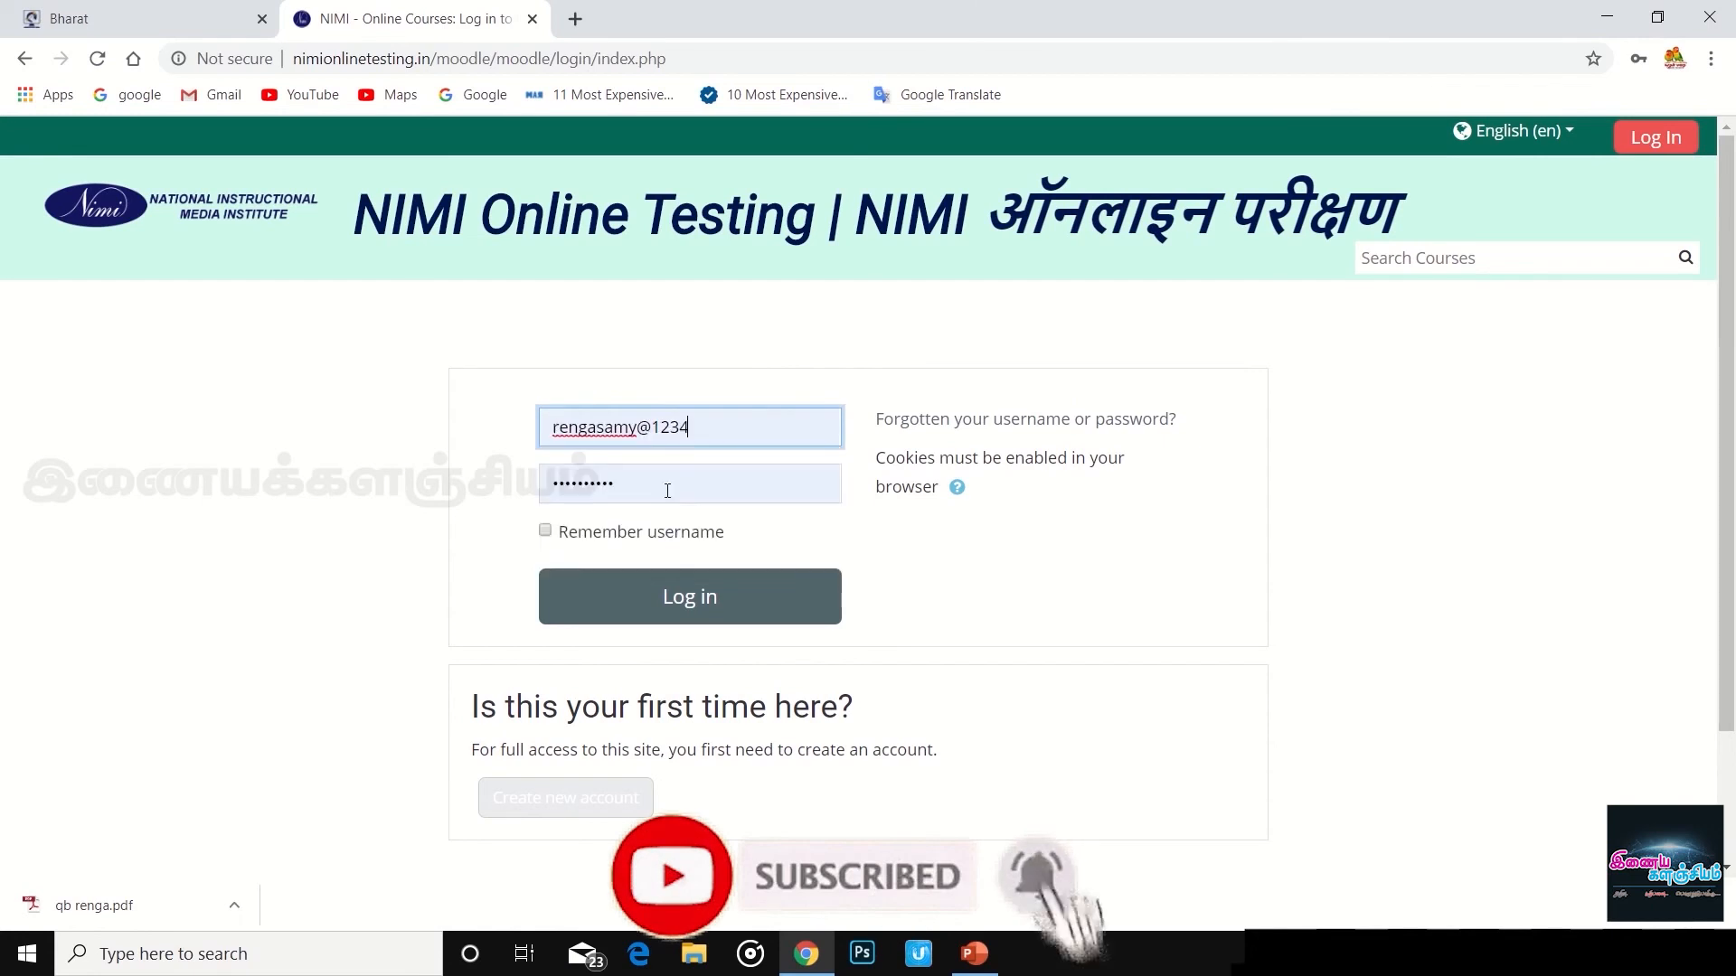
{"action": "left_click", "coordinate": [663, 597]}
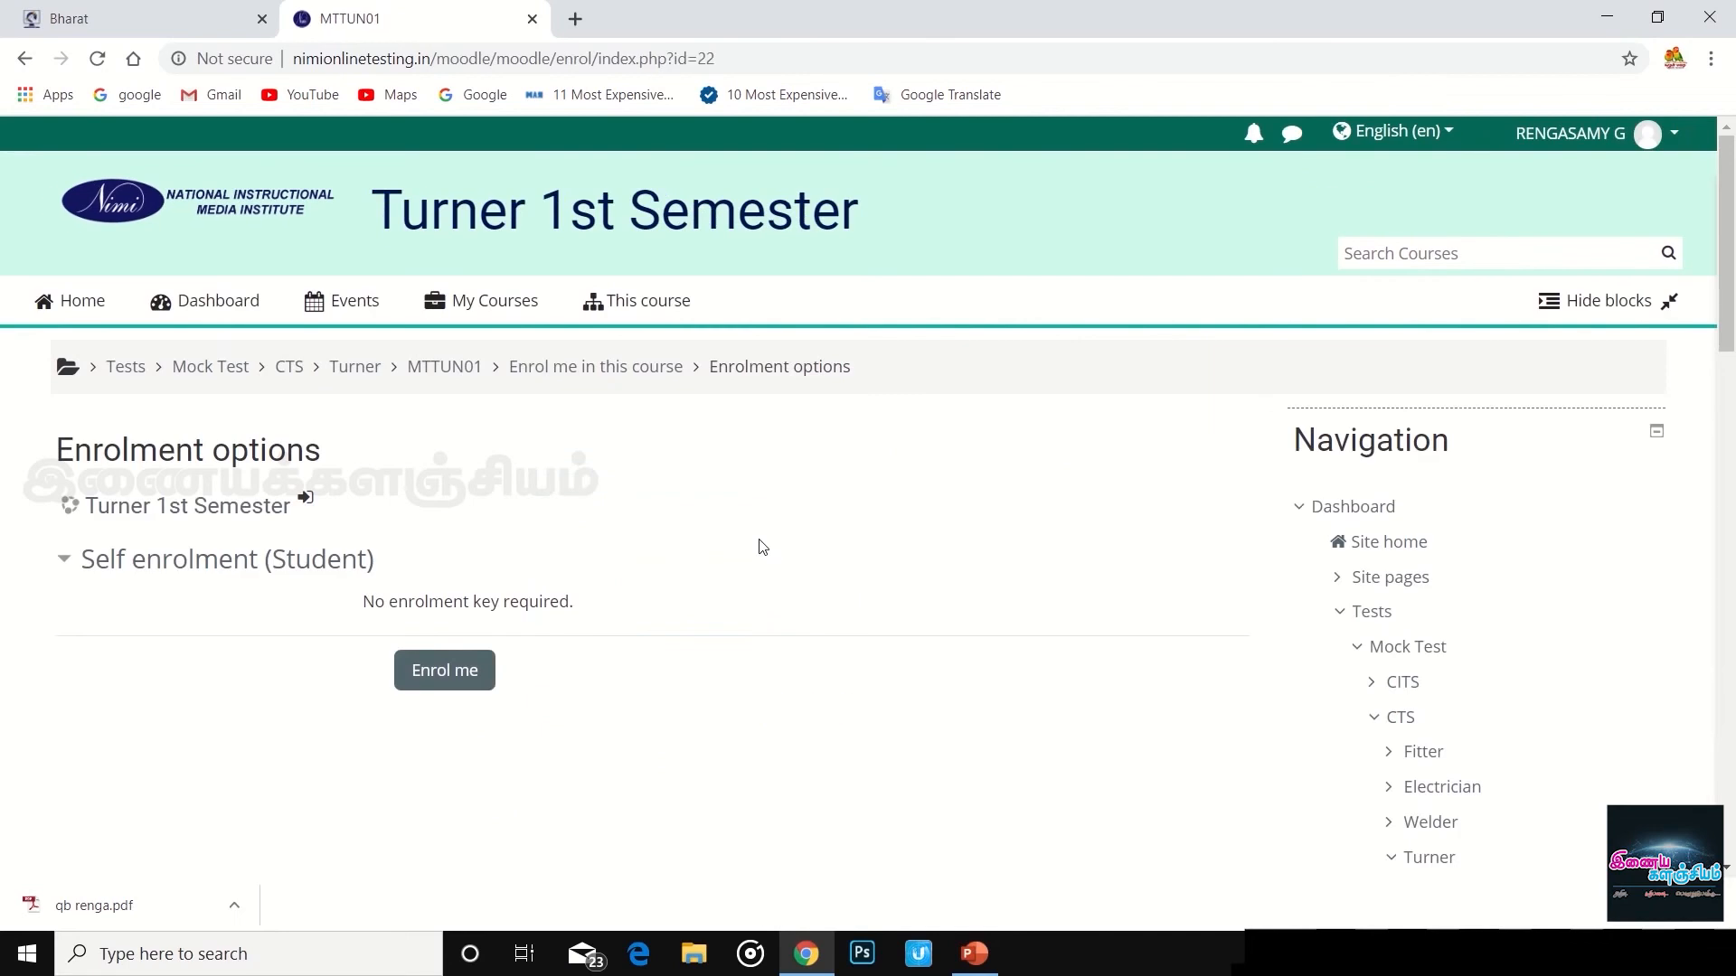
- Self-enrol in Turner 1st Semester and start the quiz attempt at question 1
{"action": "scroll", "coordinate": [762, 546], "scroll_direction": "down", "scroll_amount": 5}
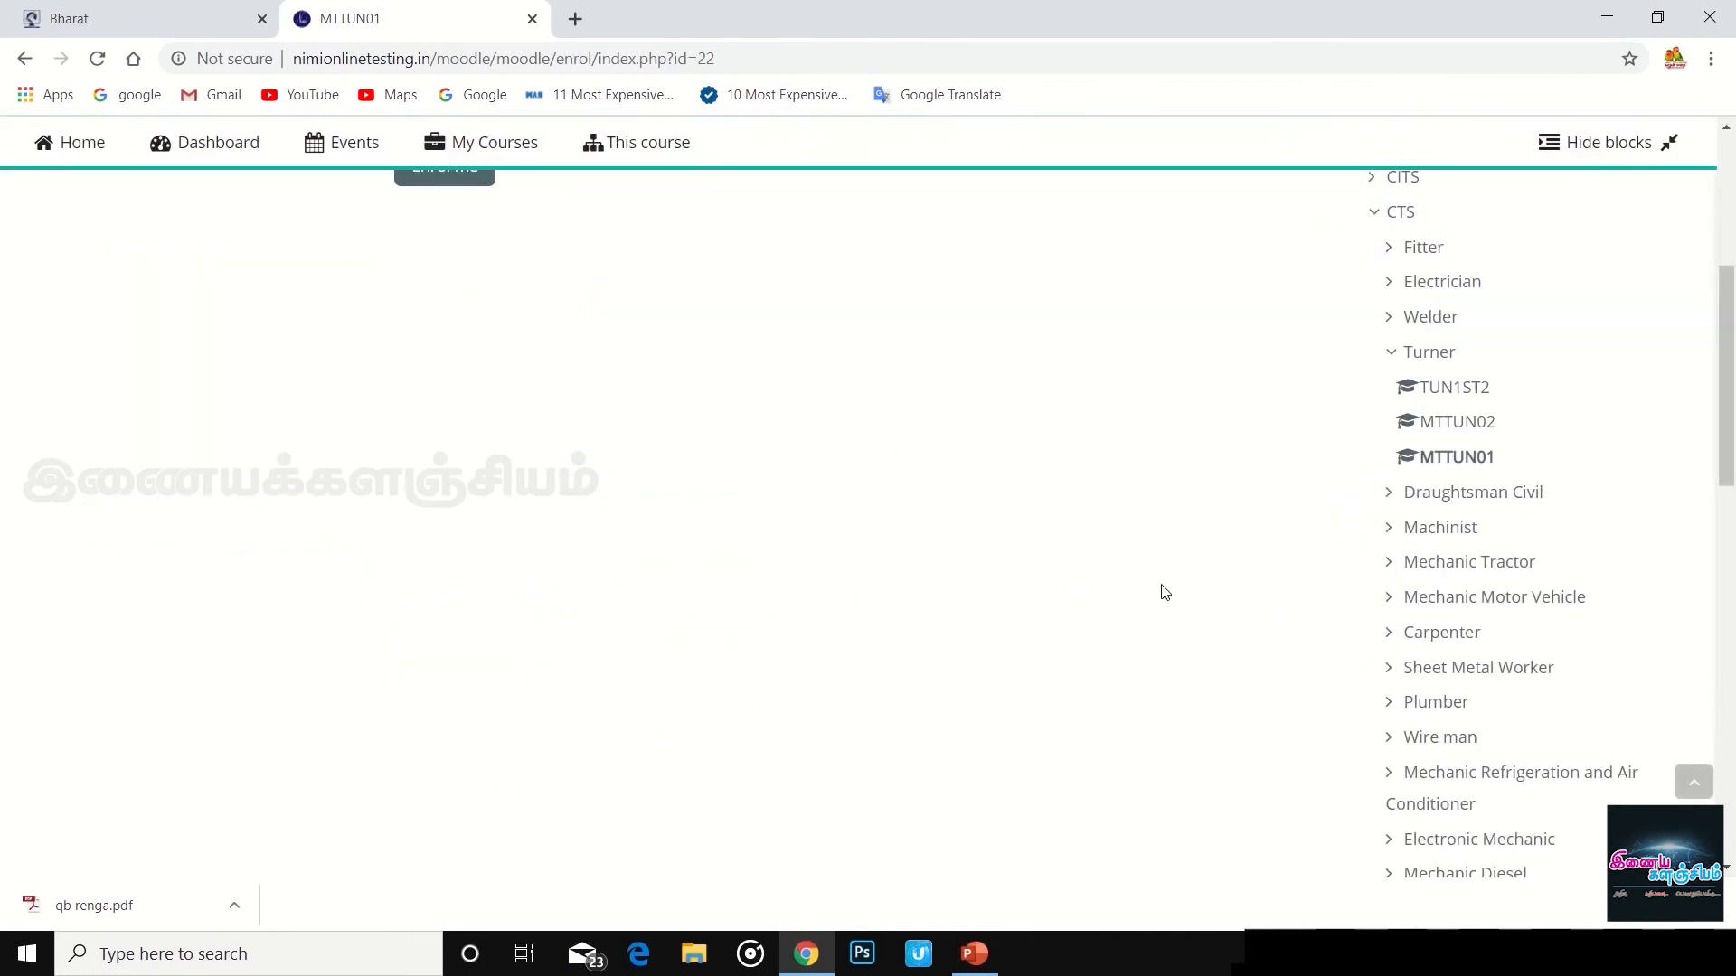
{"action": "scroll", "coordinate": [1129, 600], "scroll_direction": "up", "scroll_amount": 5}
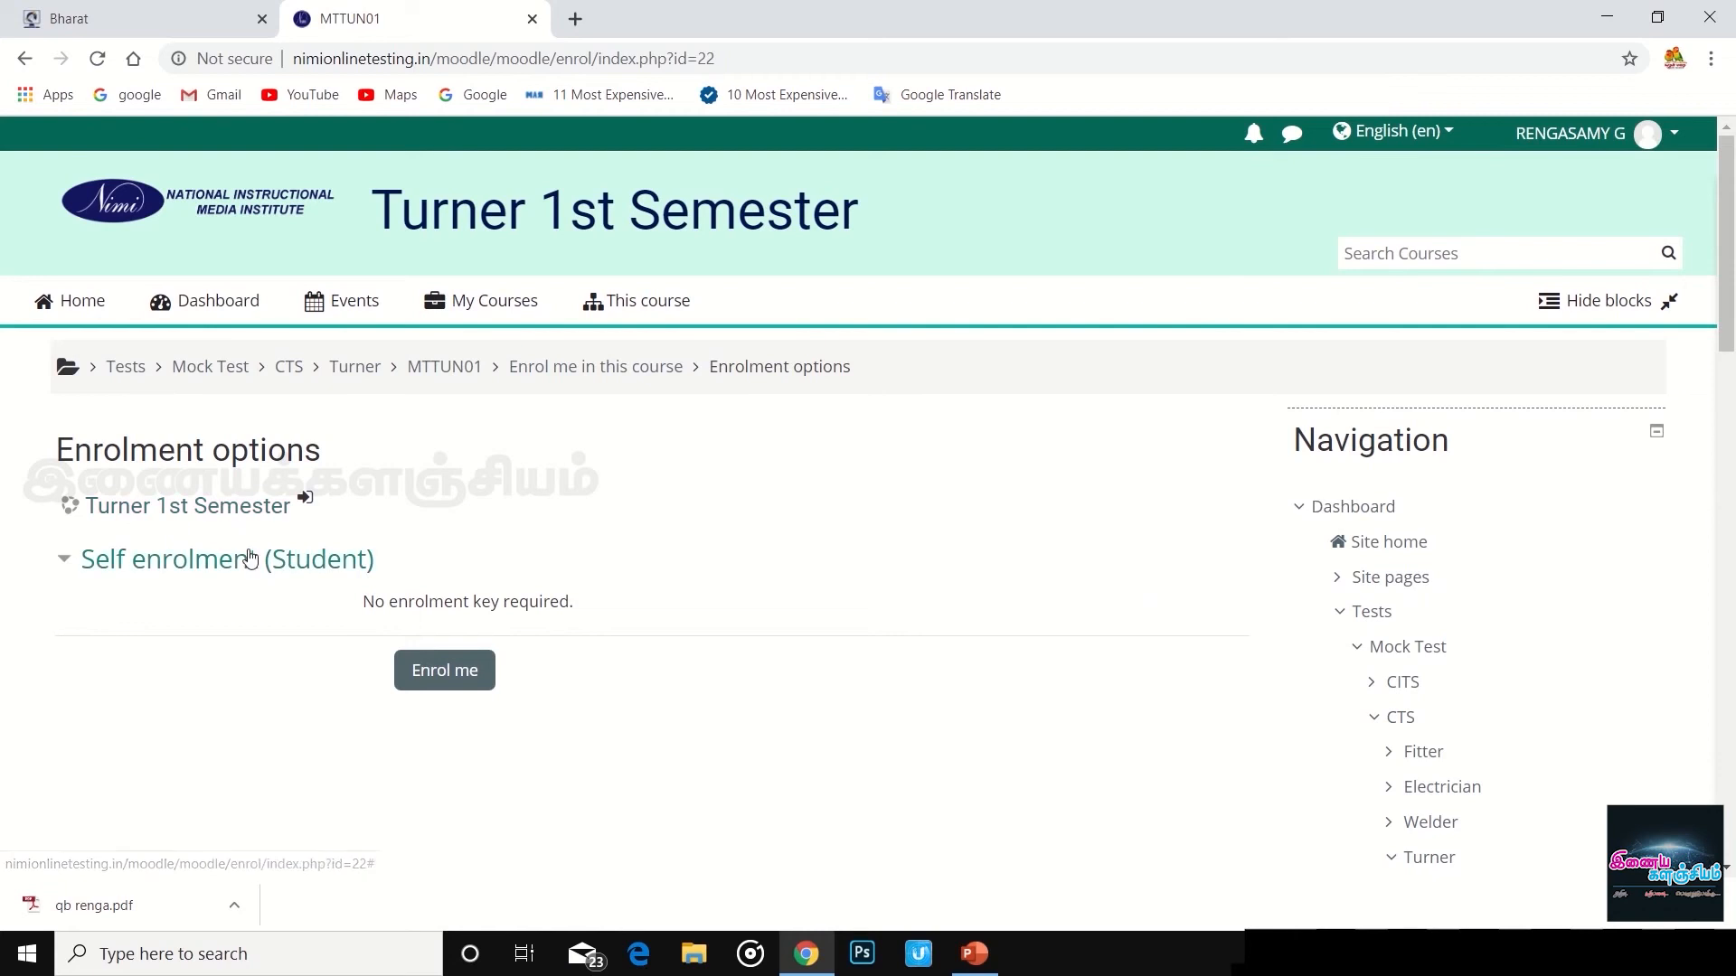
{"action": "left_click", "coordinate": [460, 678]}
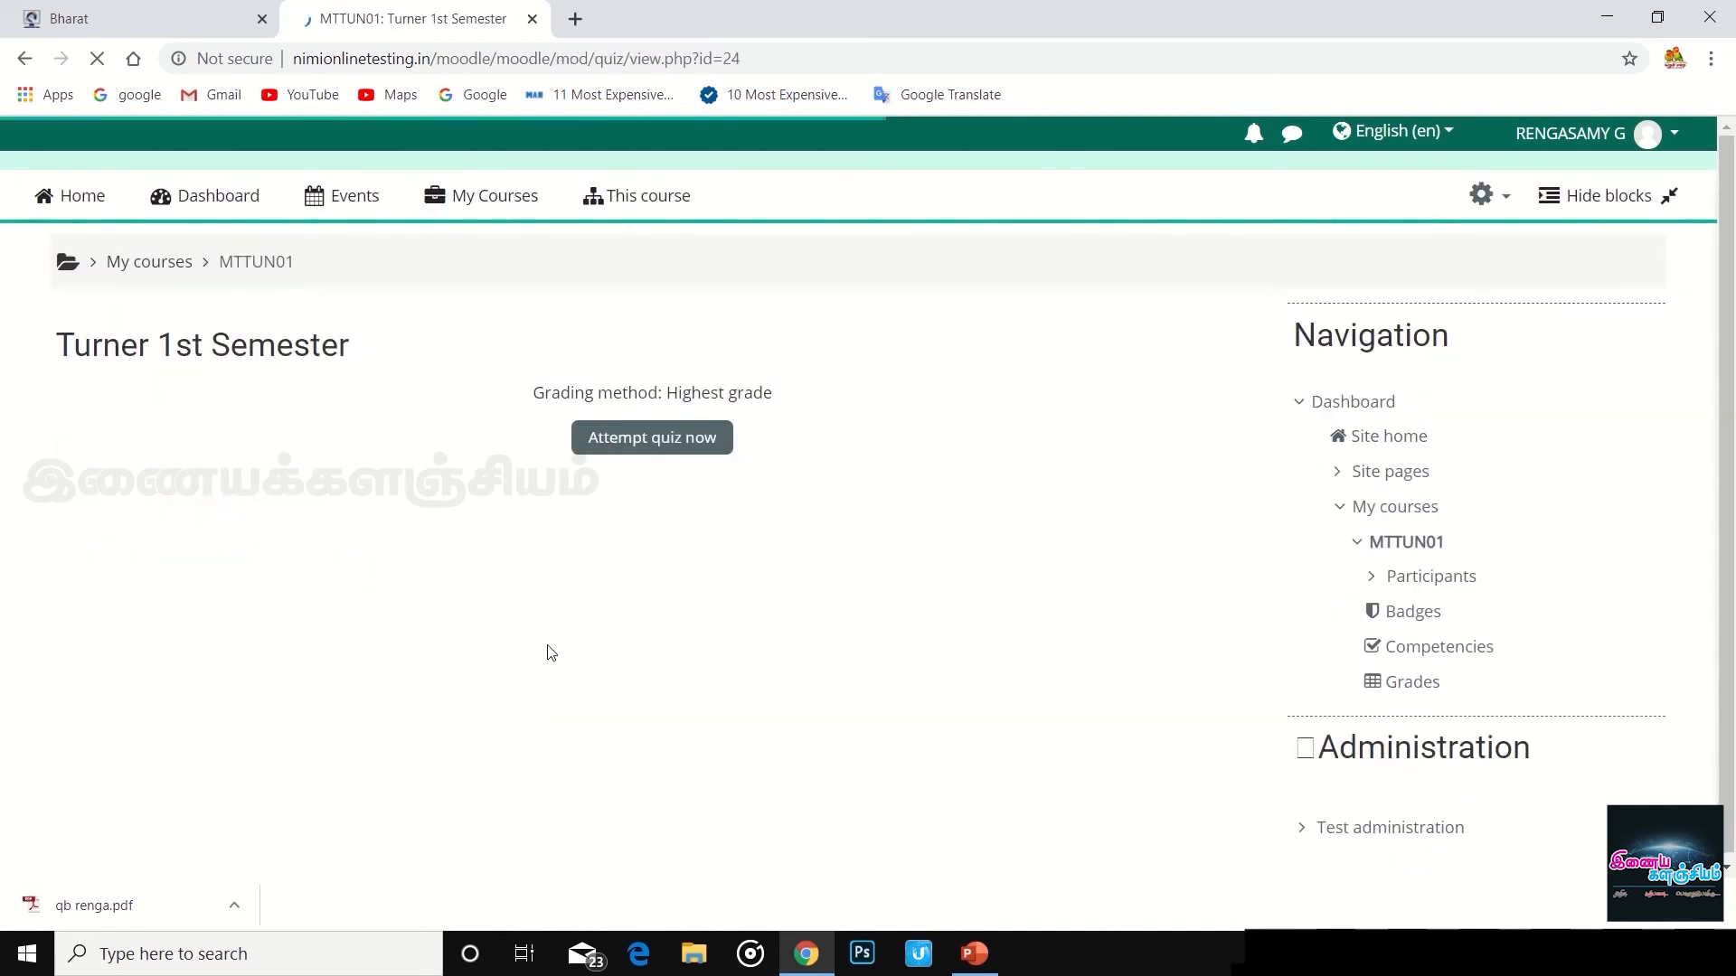
{"action": "left_click", "coordinate": [692, 443]}
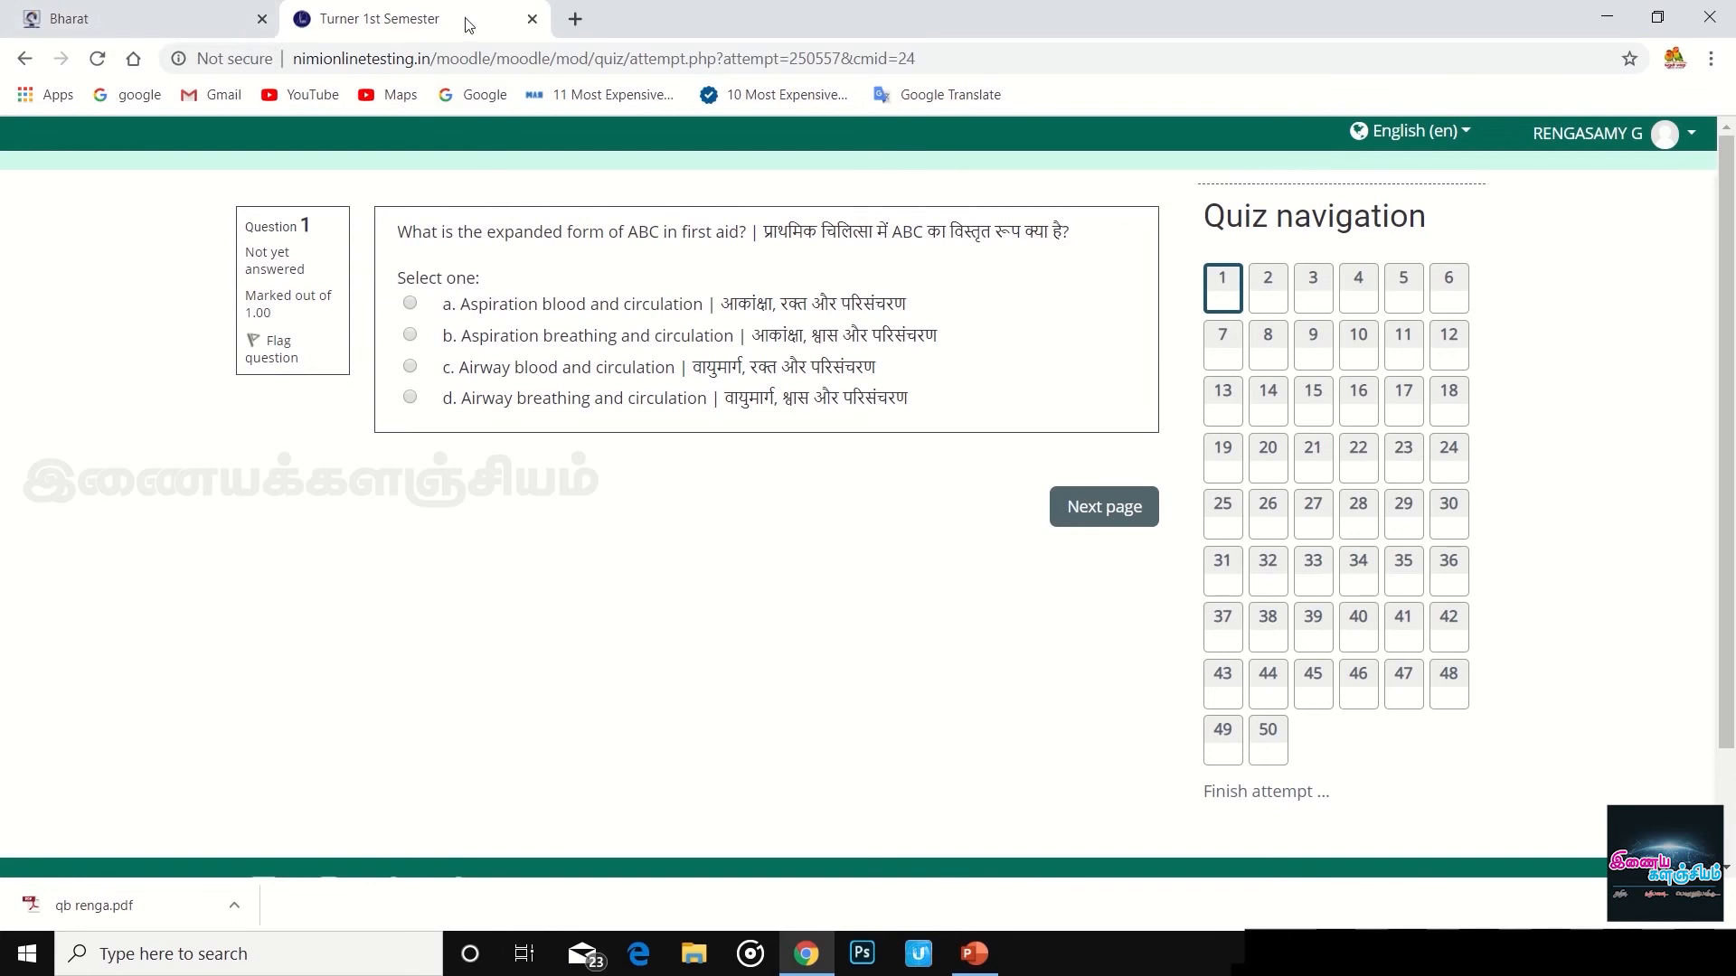
- Close the quiz, then open NIMI's Turner mock test listing from Bharat Skills' MOCK TEST section
{"action": "left_click", "coordinate": [533, 19]}
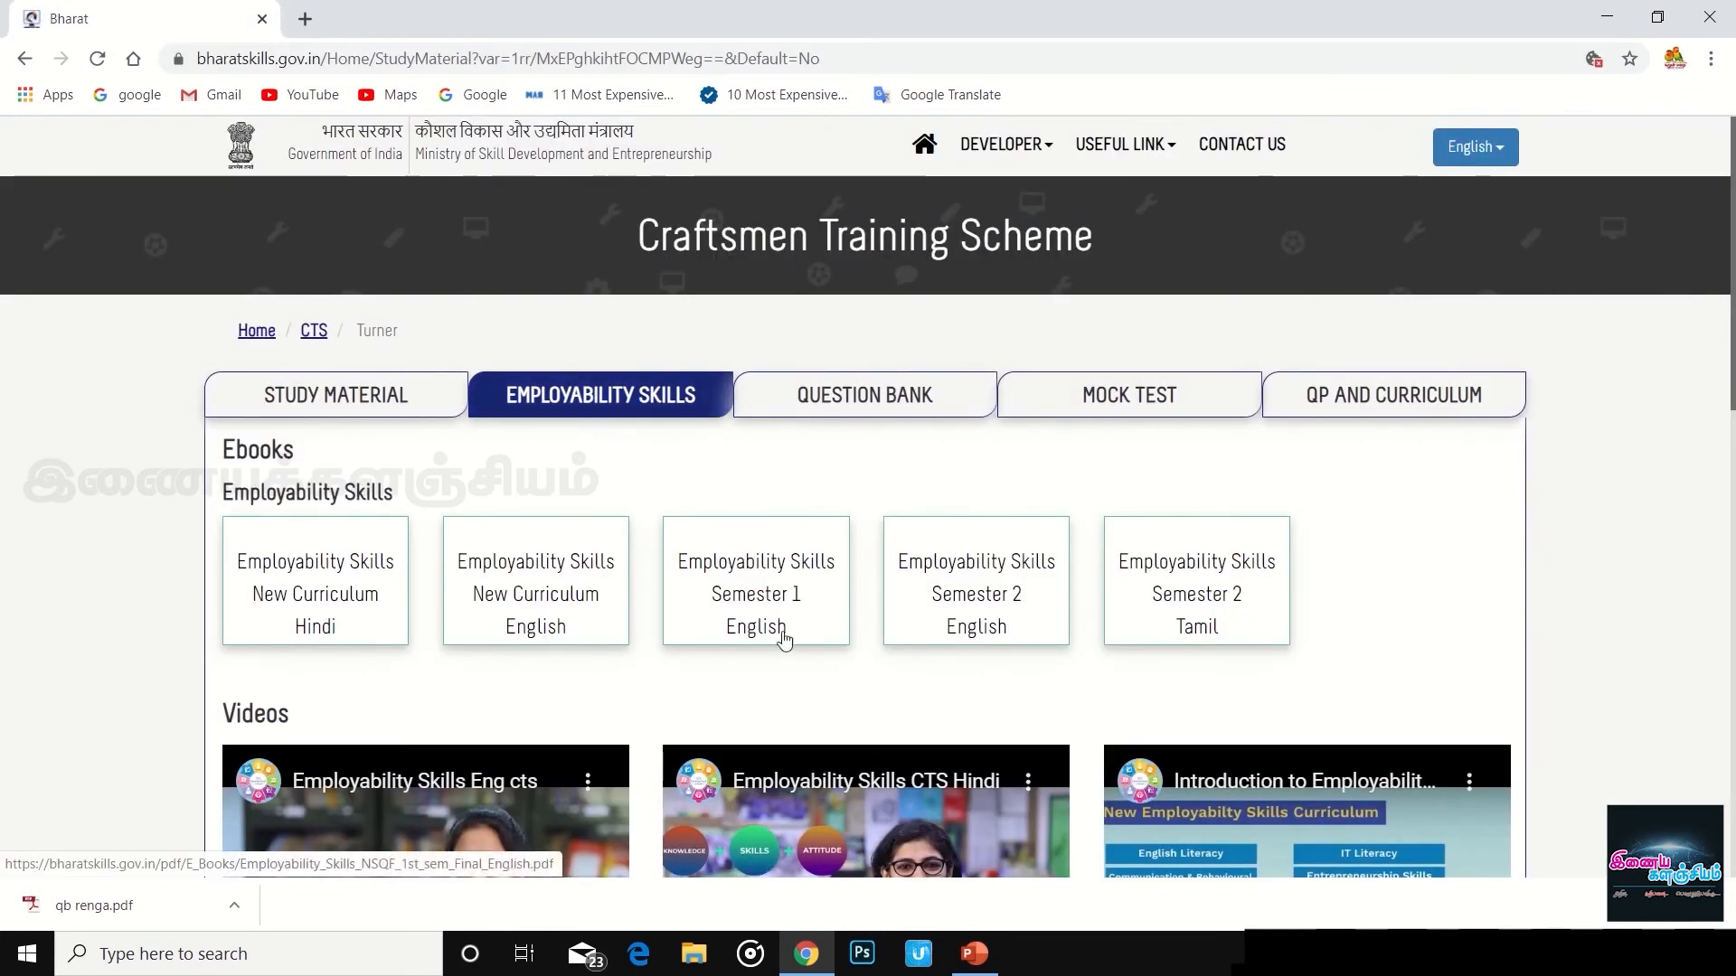
{"action": "scroll", "coordinate": [1085, 597], "scroll_direction": "down", "scroll_amount": 9}
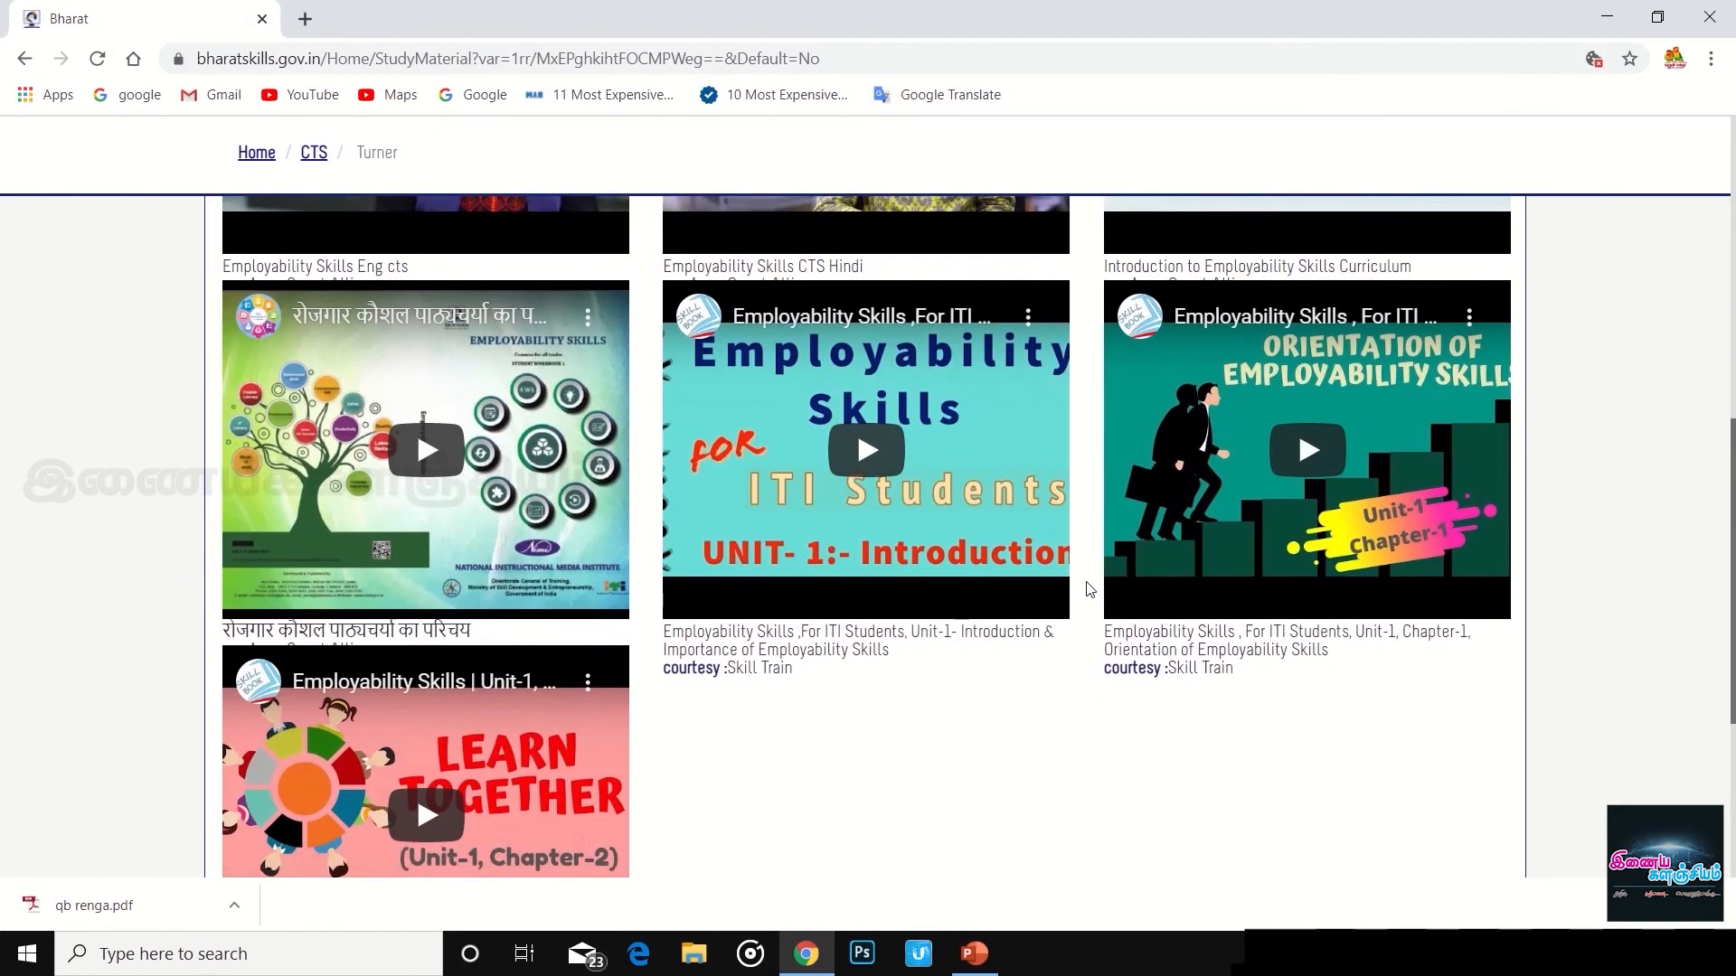
{"action": "scroll", "coordinate": [1089, 590], "scroll_direction": "down", "scroll_amount": 4}
{"action": "scroll", "coordinate": [958, 432], "scroll_direction": "up", "scroll_amount": 15}
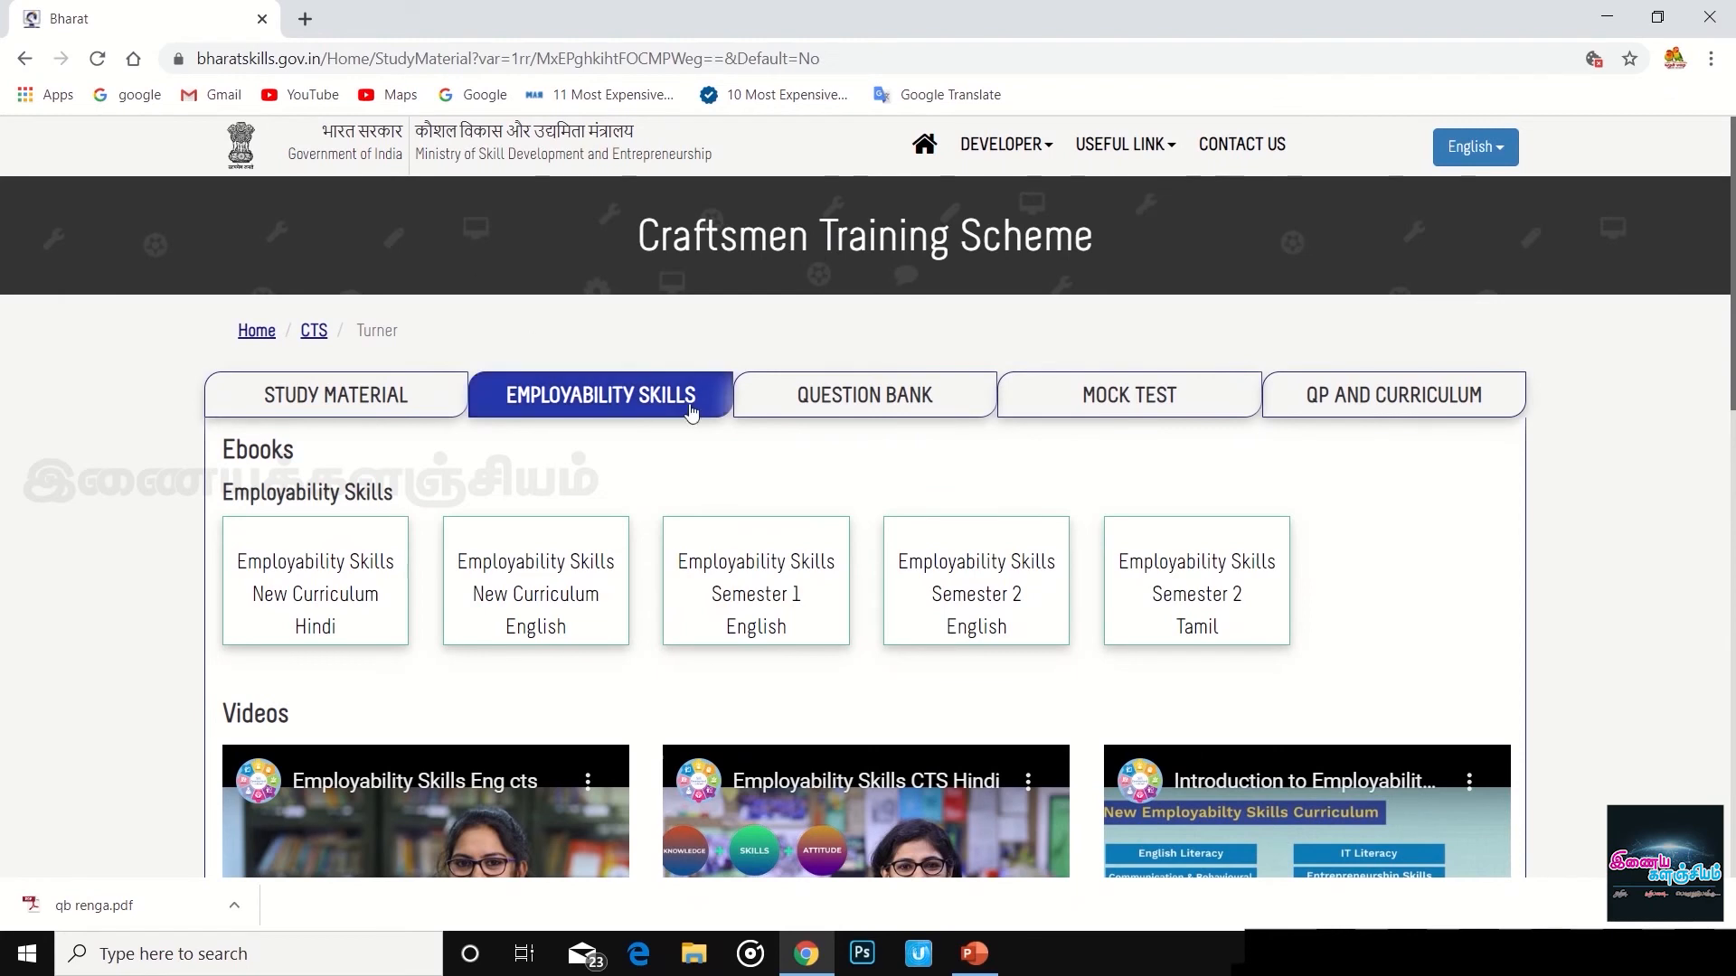
{"action": "scroll", "coordinate": [1344, 514], "scroll_direction": "down", "scroll_amount": 8}
{"action": "scroll", "coordinate": [1347, 525], "scroll_direction": "down", "scroll_amount": 6}
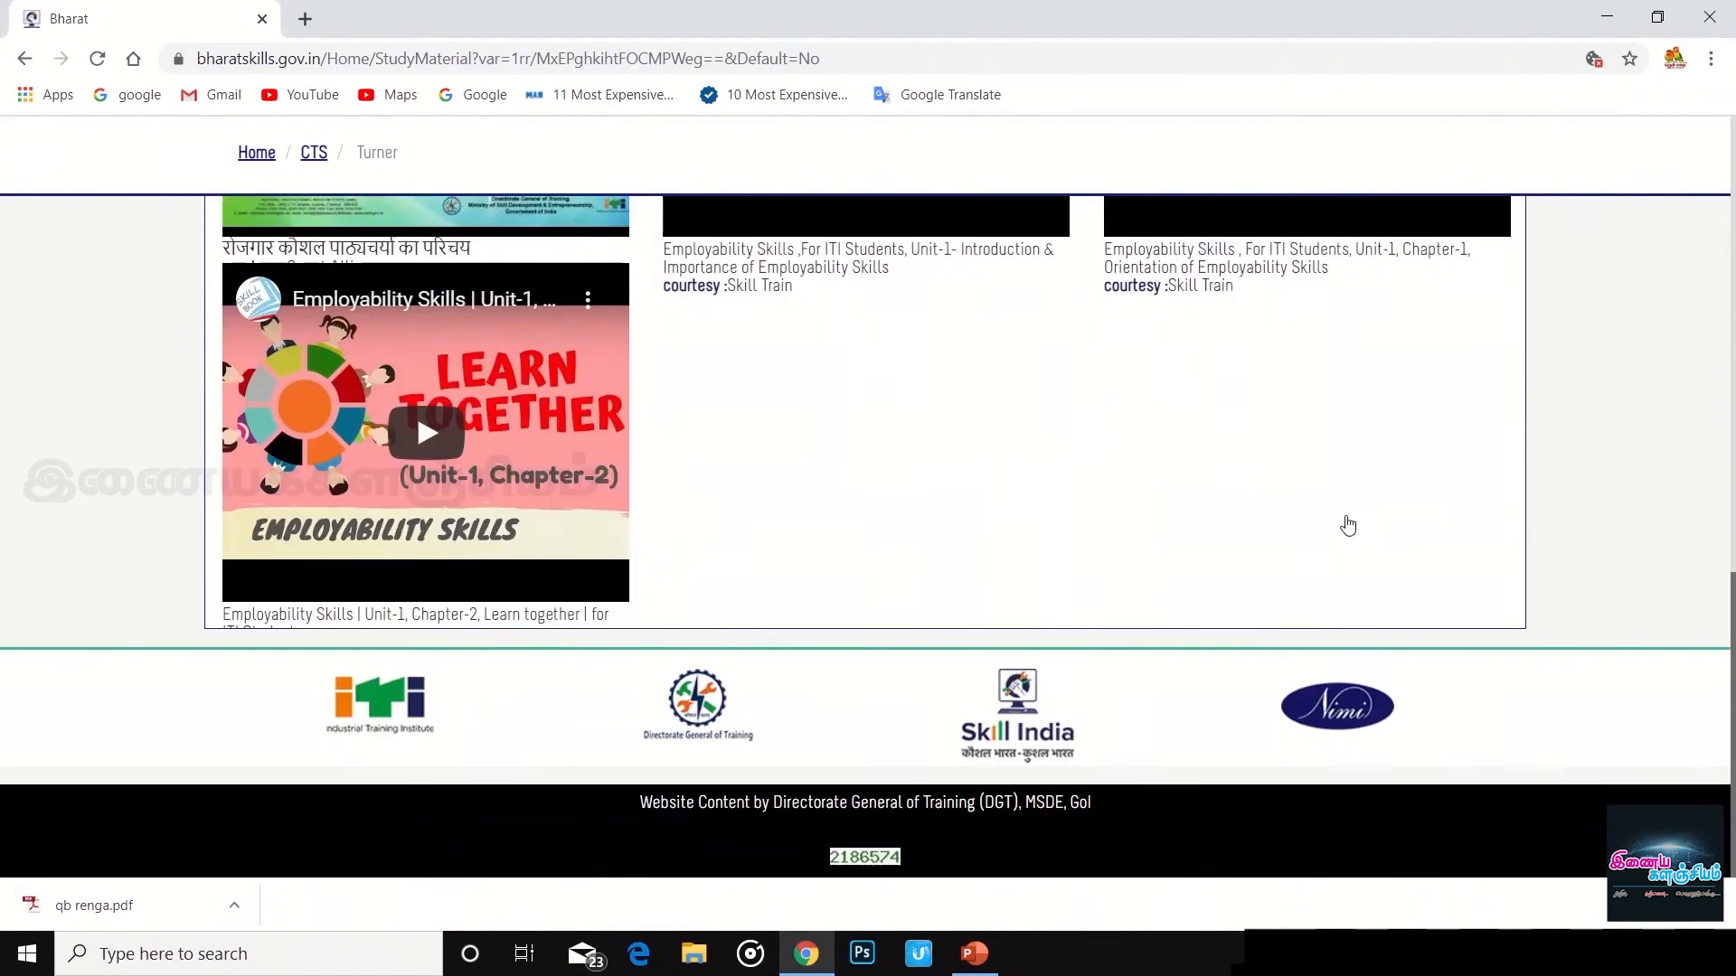
{"action": "scroll", "coordinate": [1347, 525], "scroll_direction": "up", "scroll_amount": 14}
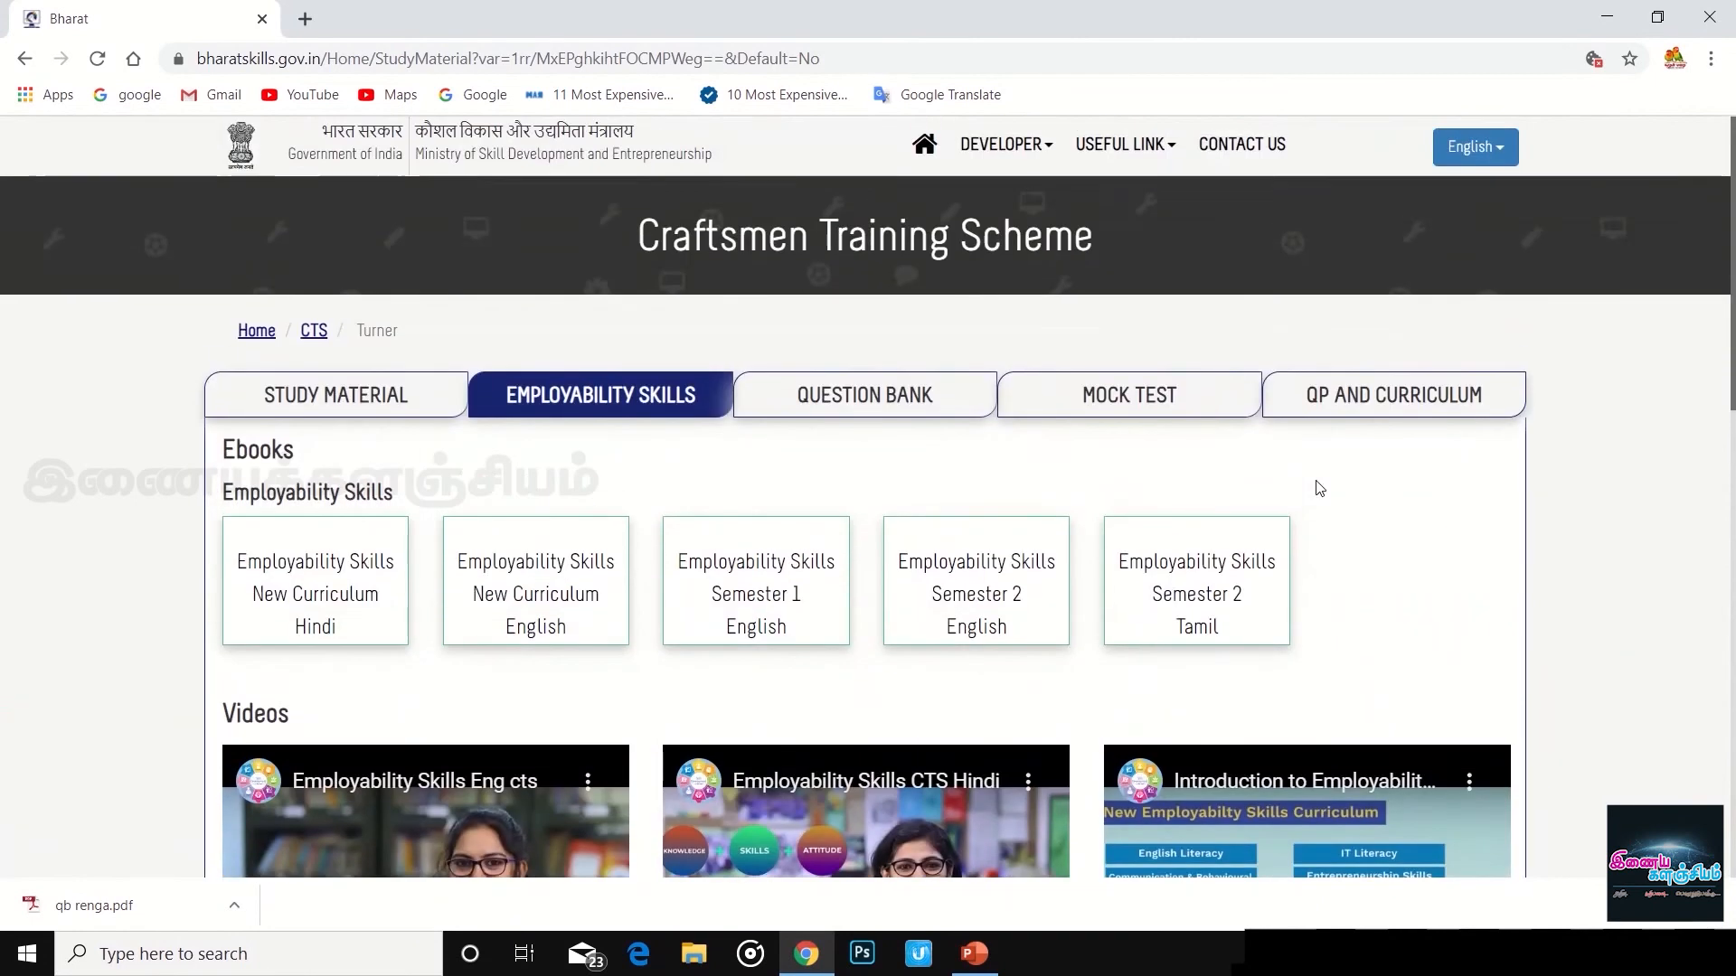
{"action": "left_click", "coordinate": [1129, 398]}
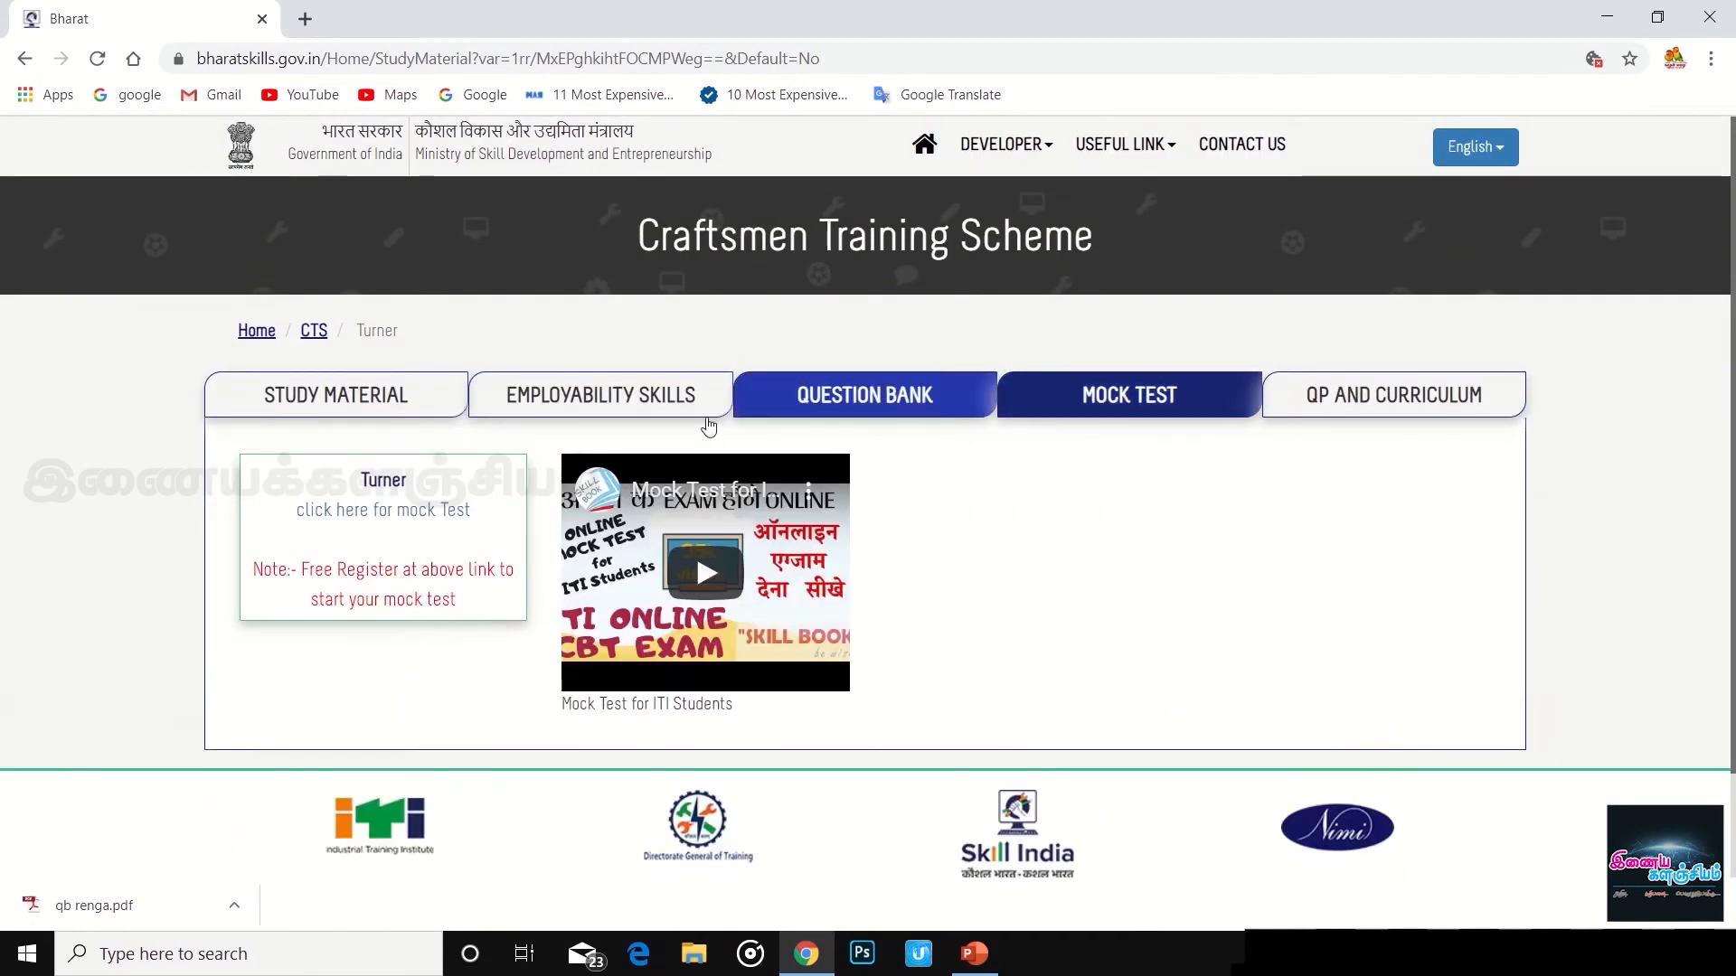
{"action": "left_click", "coordinate": [380, 512]}
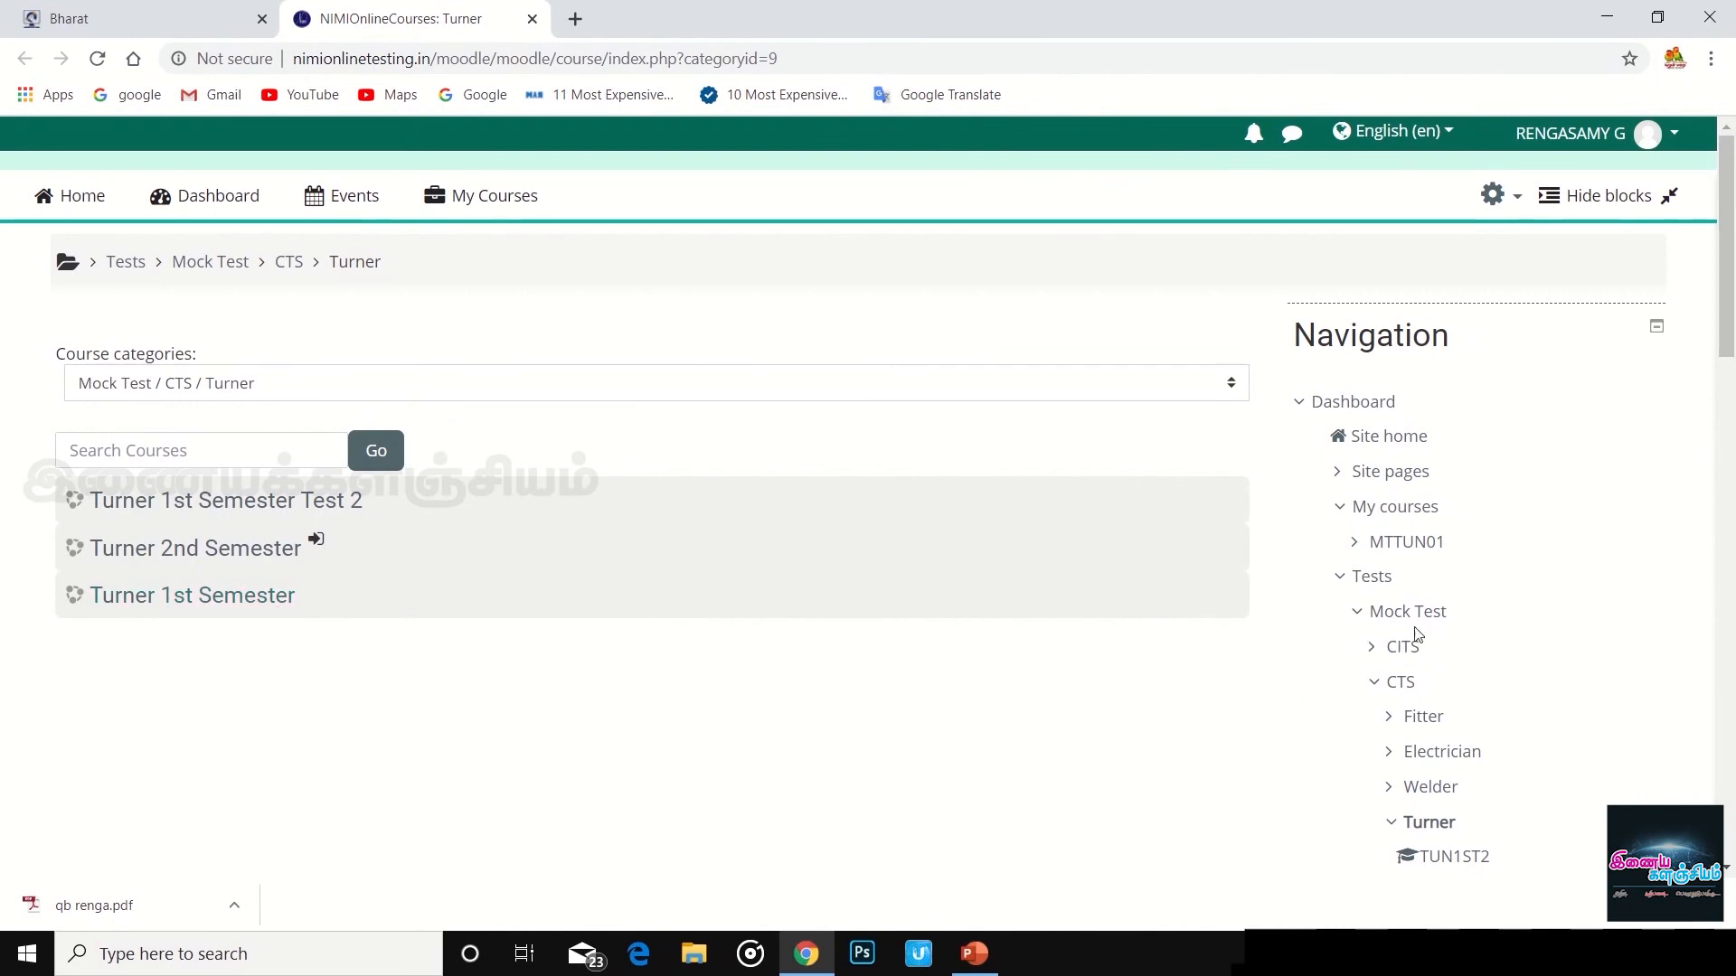
- Open the MTTUN01 course and continue the last Turner 1st Semester attempt
{"action": "mouse_move", "coordinate": [481, 195]}
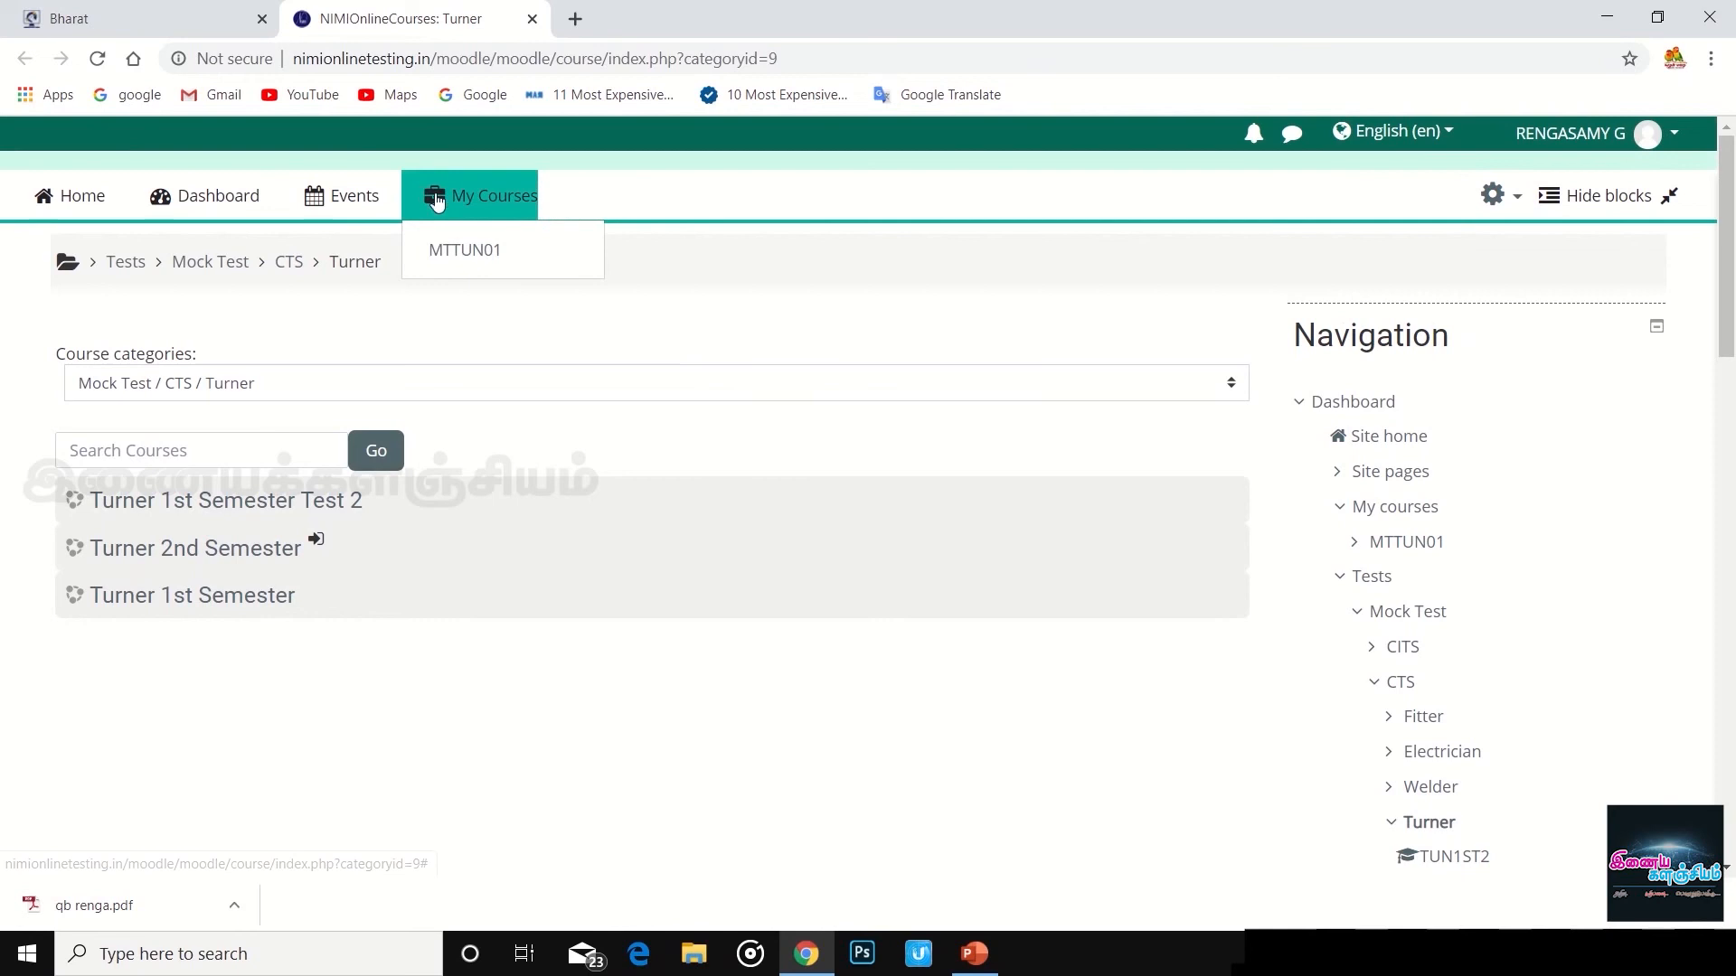
{"action": "left_click", "coordinate": [468, 251]}
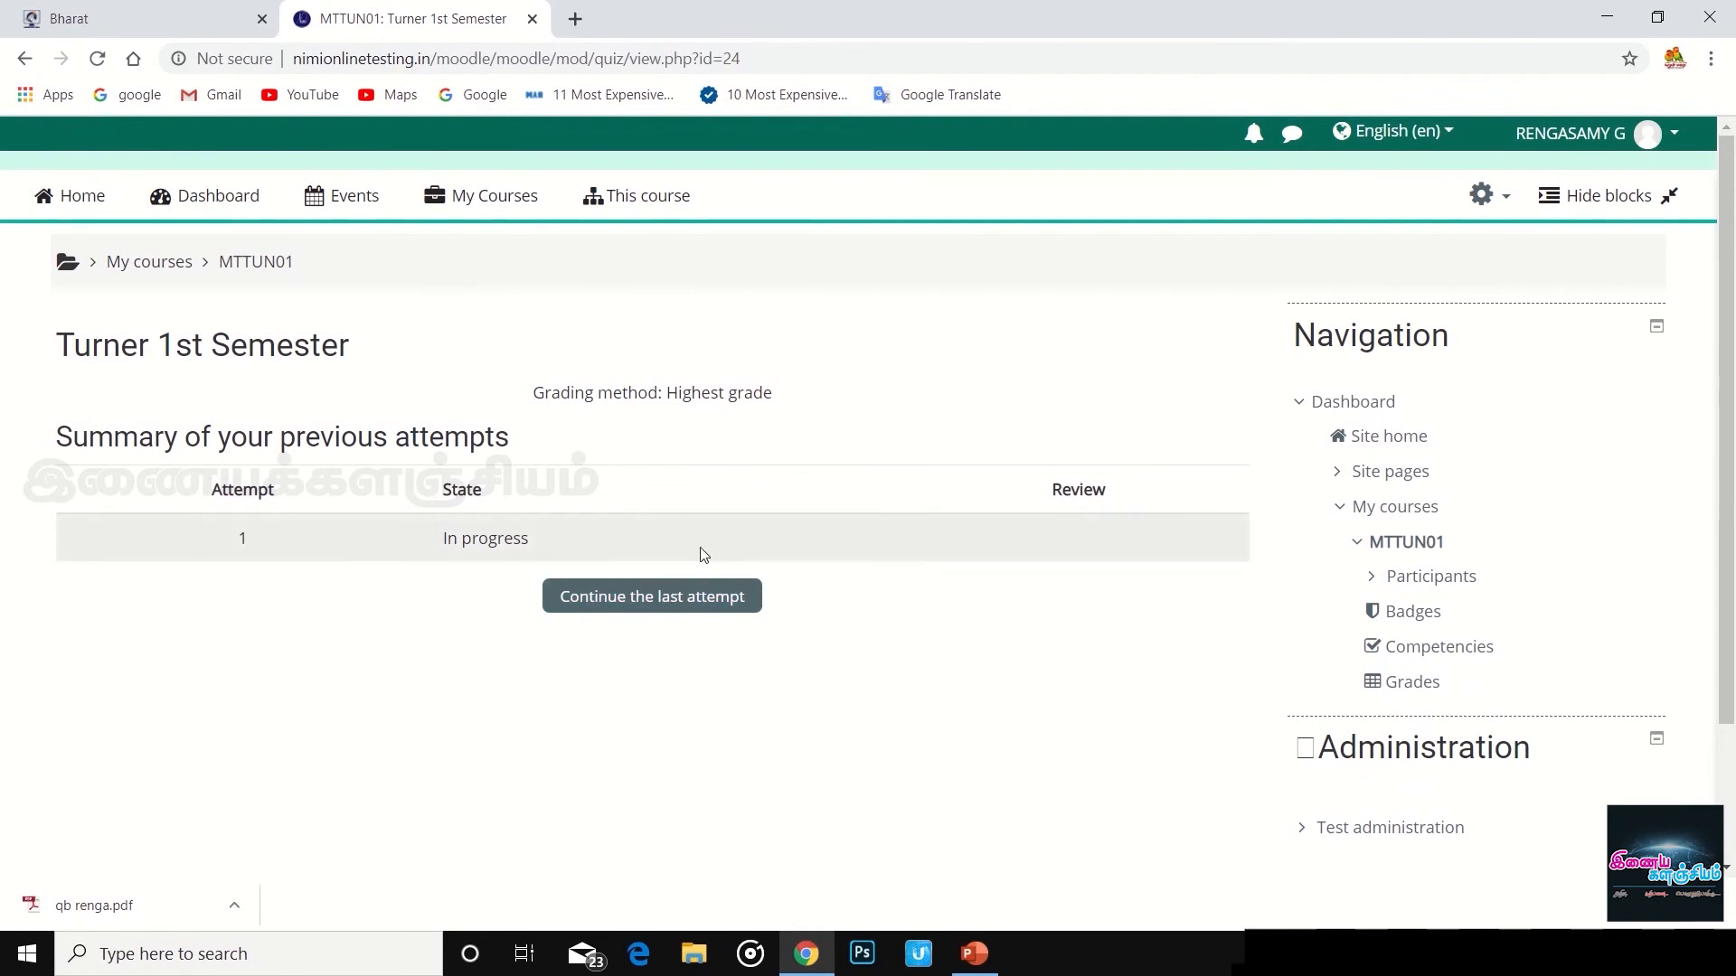
{"action": "left_click", "coordinate": [658, 600]}
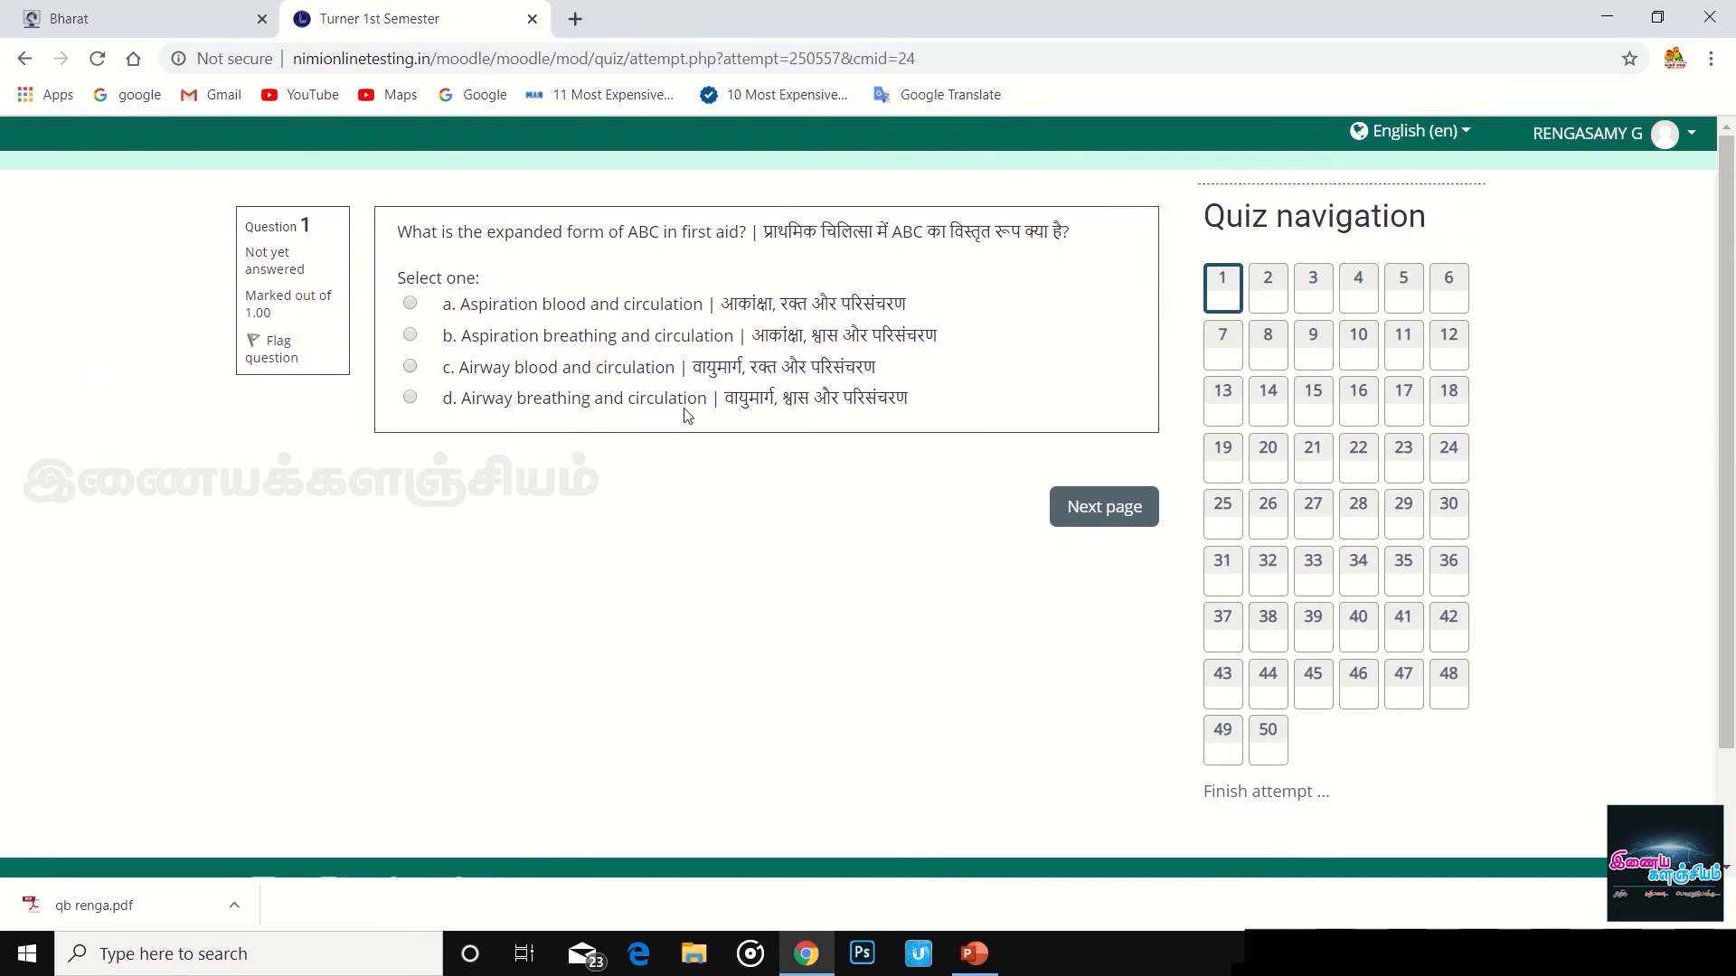
- Answer questions 1–4: Airway breathing and circulation, Severe blood loss, Point angle, 13° - 16°
{"action": "left_click", "coordinate": [410, 398]}
{"action": "left_click", "coordinate": [1108, 523]}
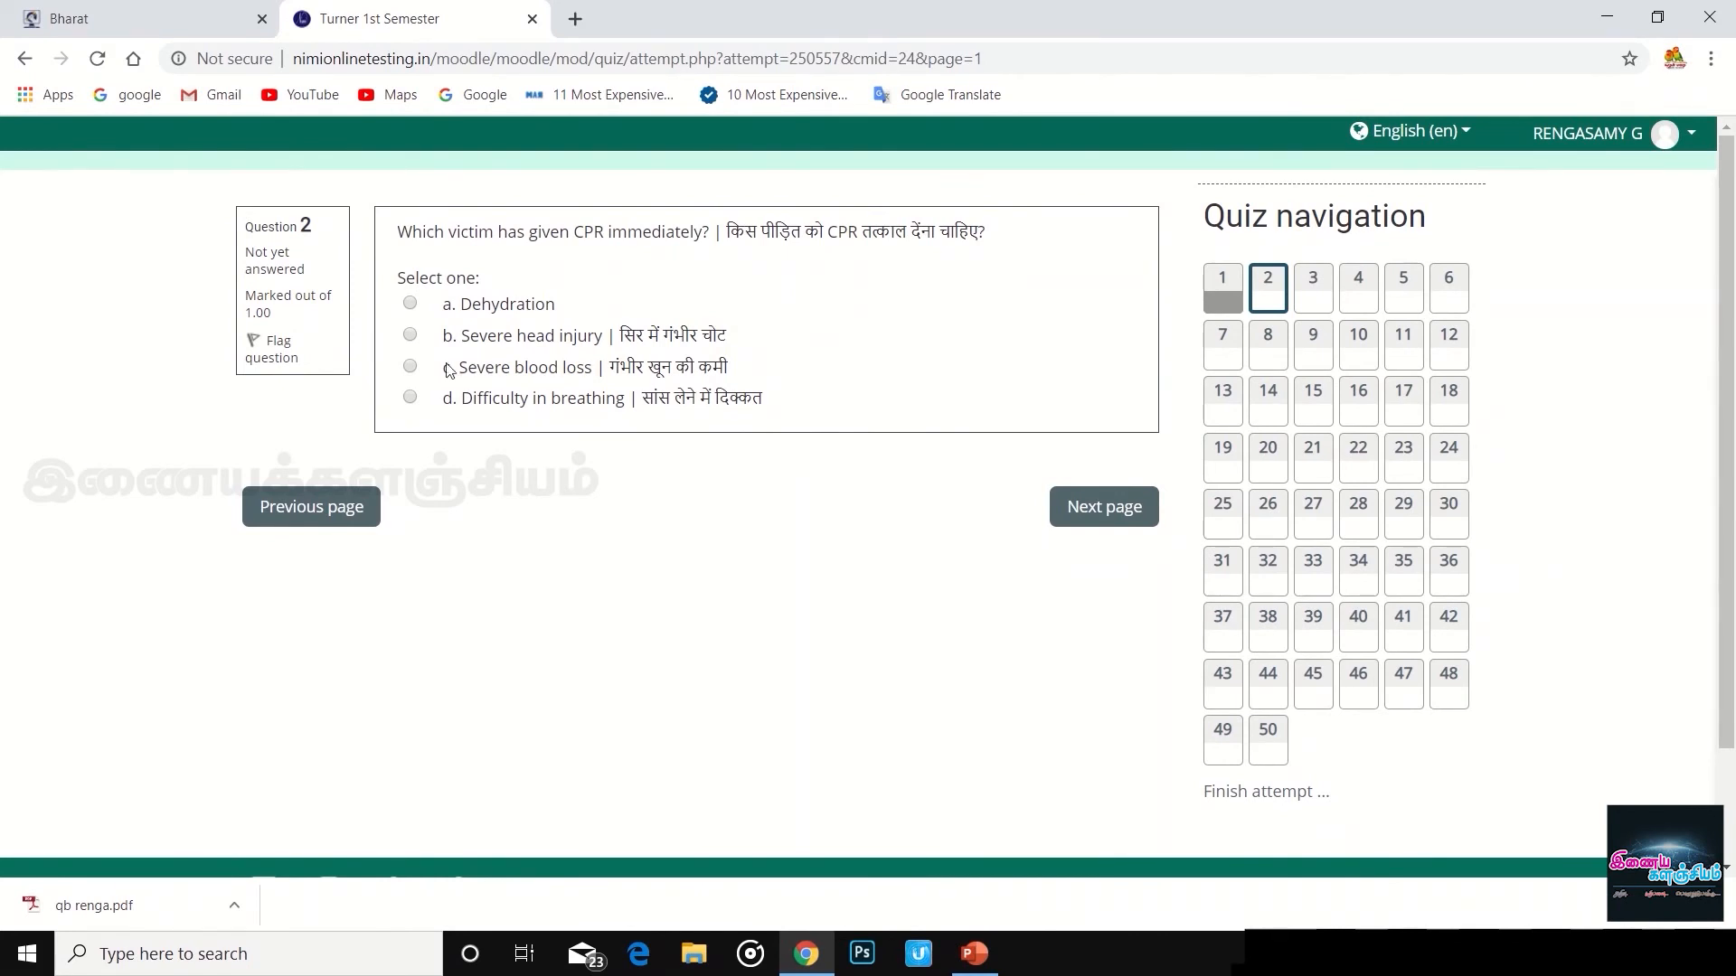
{"action": "left_click", "coordinate": [409, 366]}
{"action": "left_click", "coordinate": [1105, 509]}
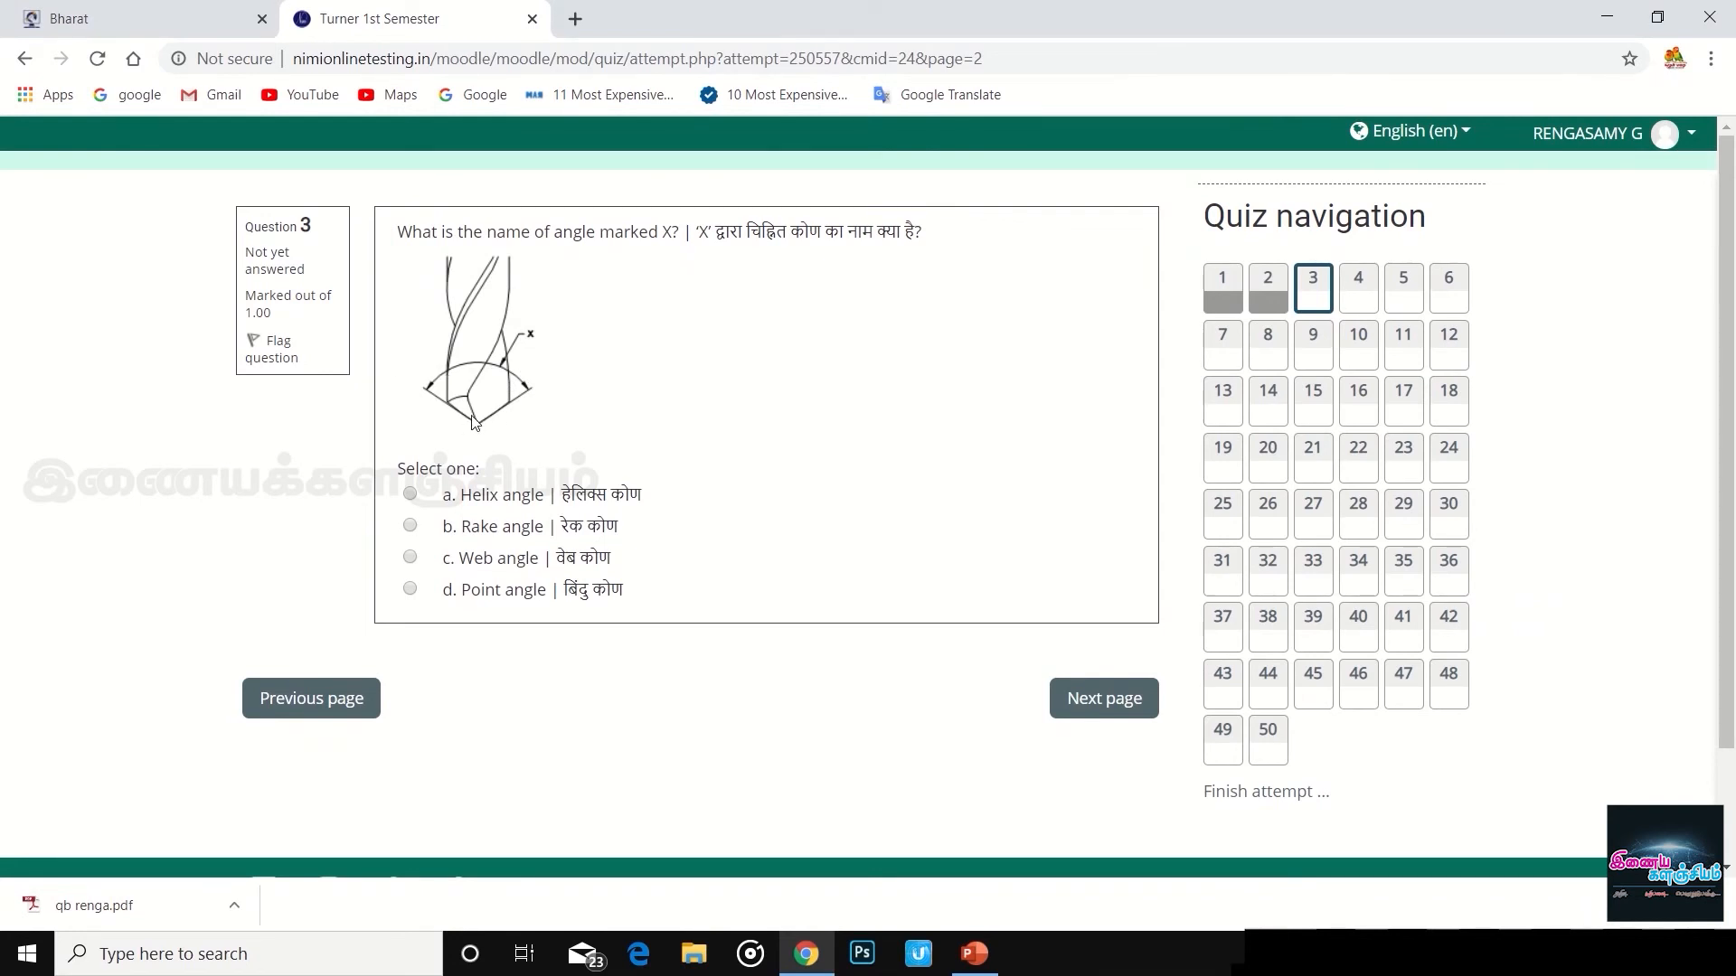
{"action": "left_click", "coordinate": [409, 588]}
{"action": "left_click", "coordinate": [1101, 703]}
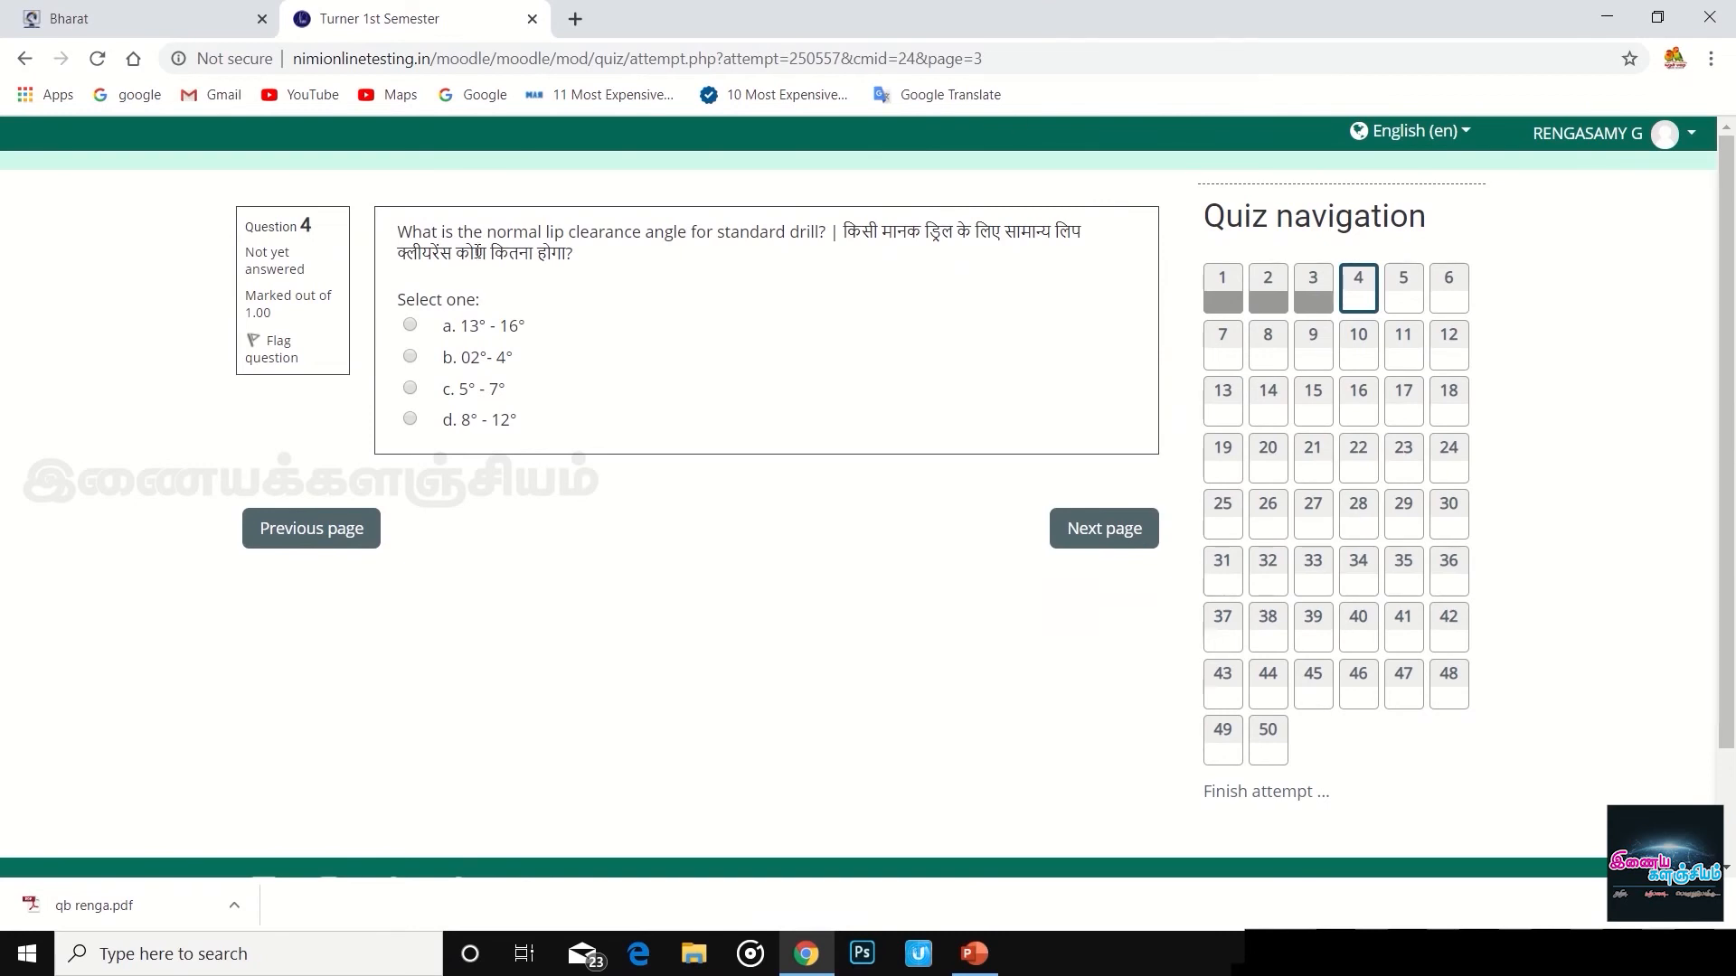
{"action": "left_click", "coordinate": [413, 326]}
{"action": "left_click", "coordinate": [1119, 534]}
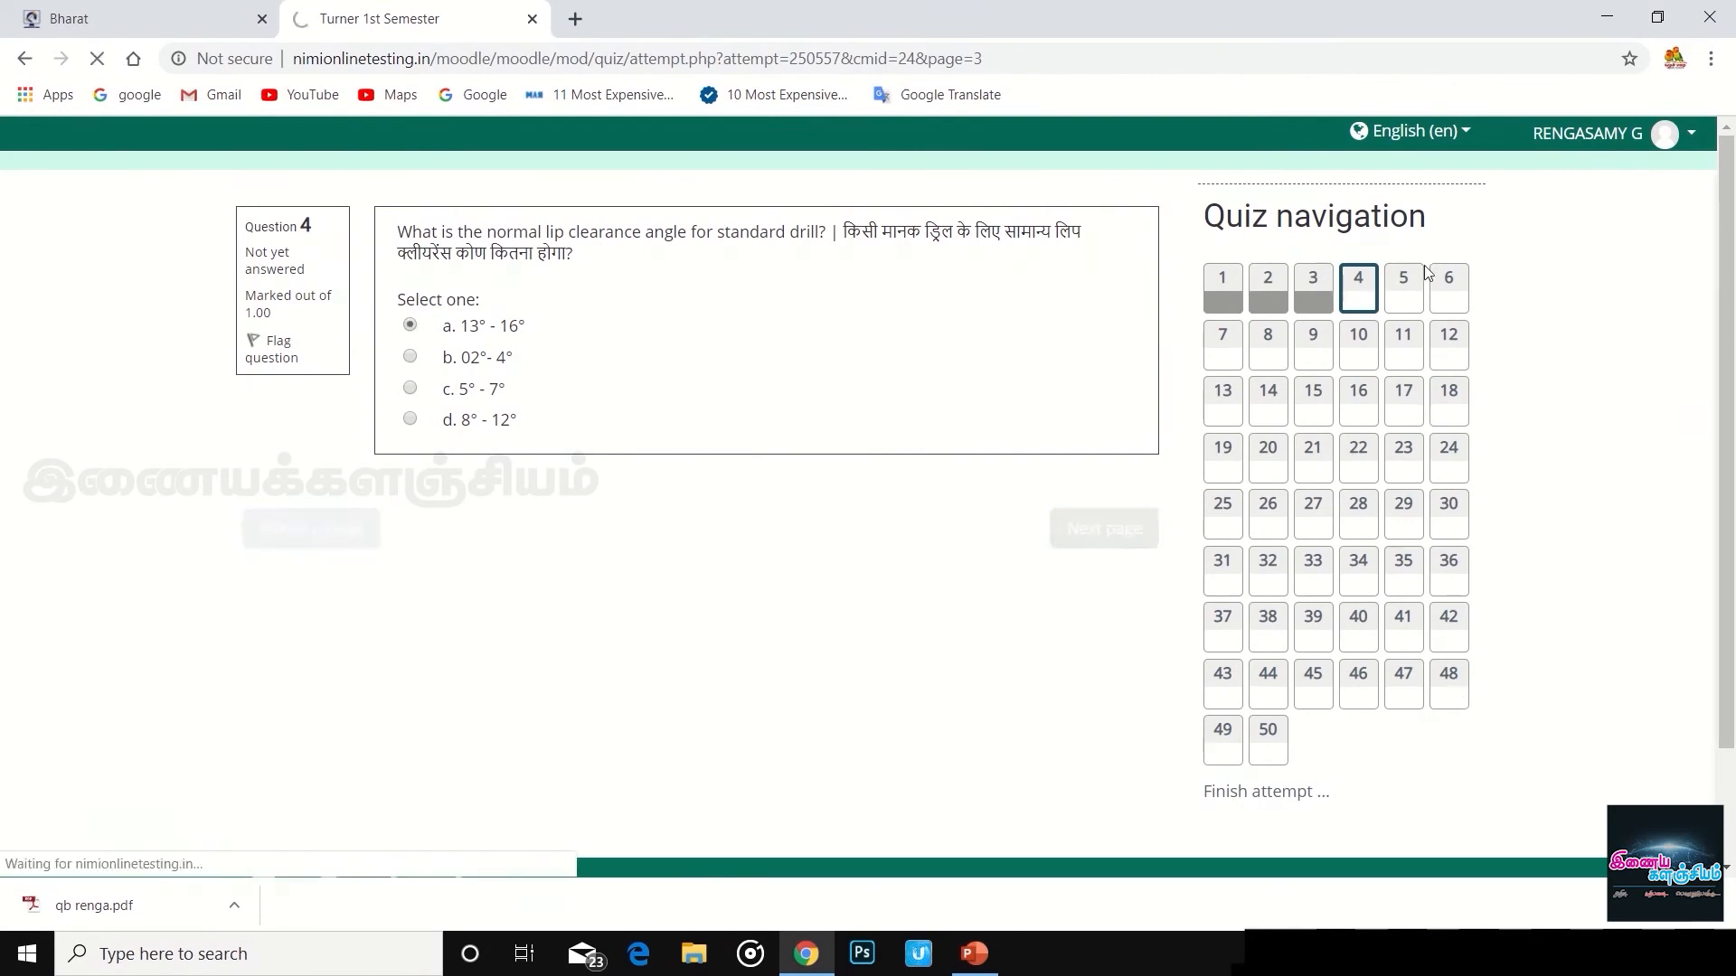
- Jump to question 48 and answer First 30 minutes, answer 49 with Long hair, then finish
{"action": "left_click", "coordinate": [1449, 685]}
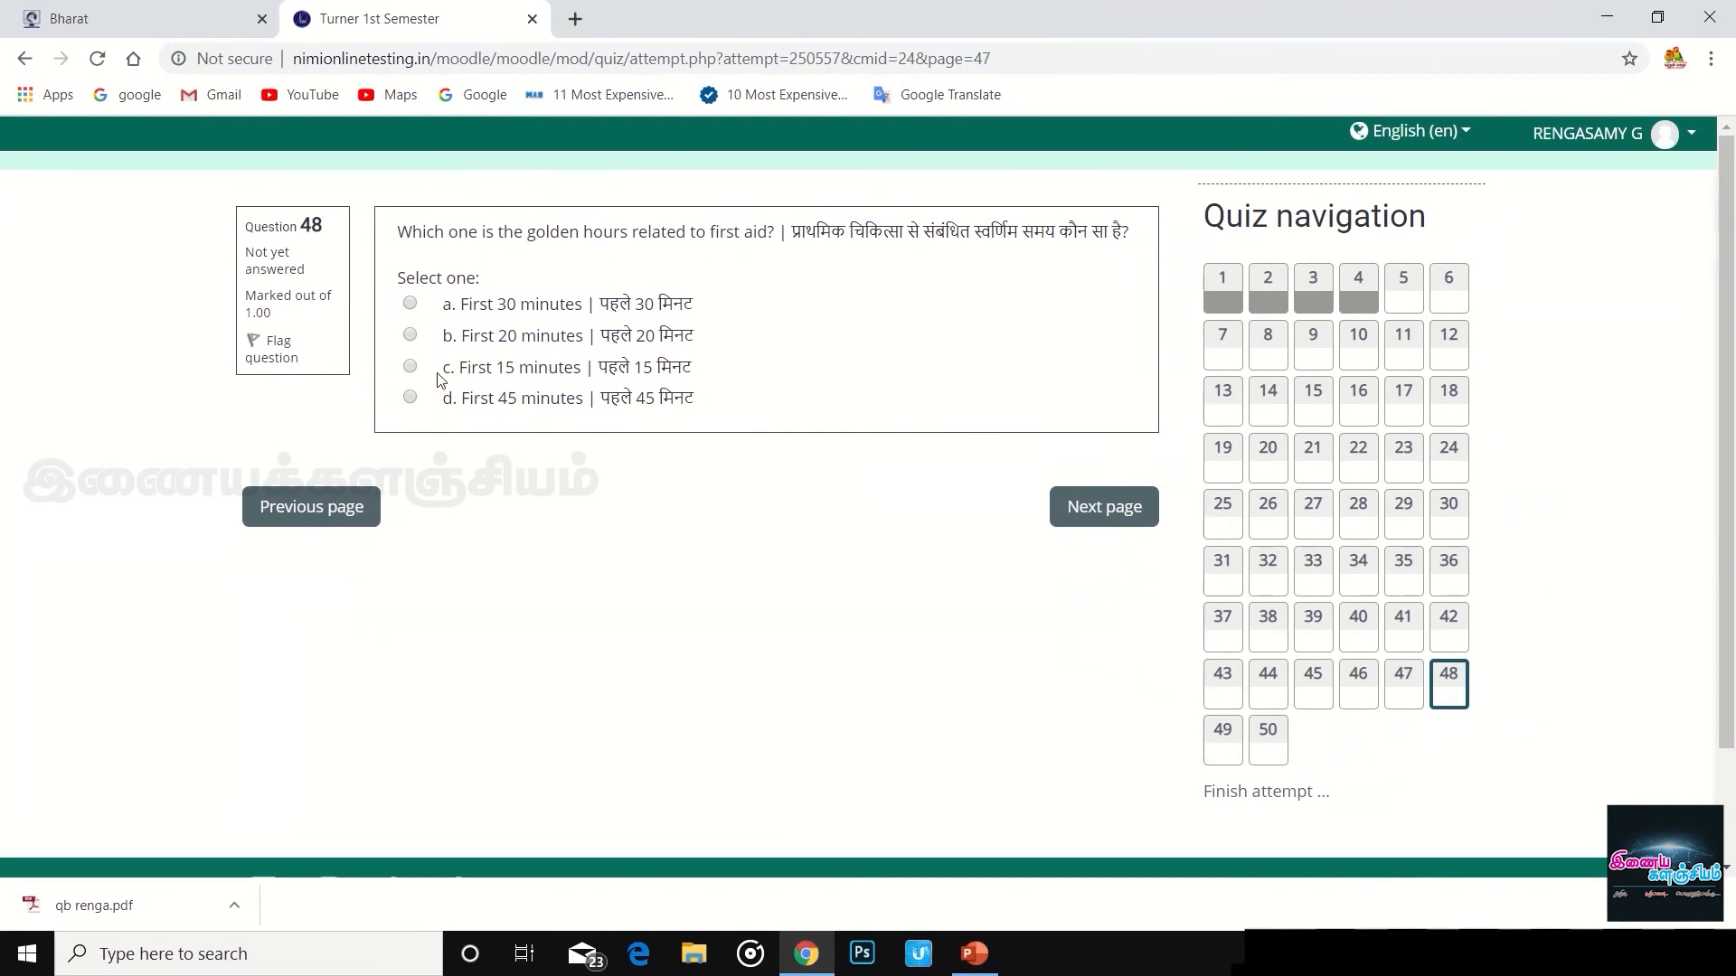
{"action": "left_click", "coordinate": [411, 305]}
{"action": "left_click", "coordinate": [1110, 521]}
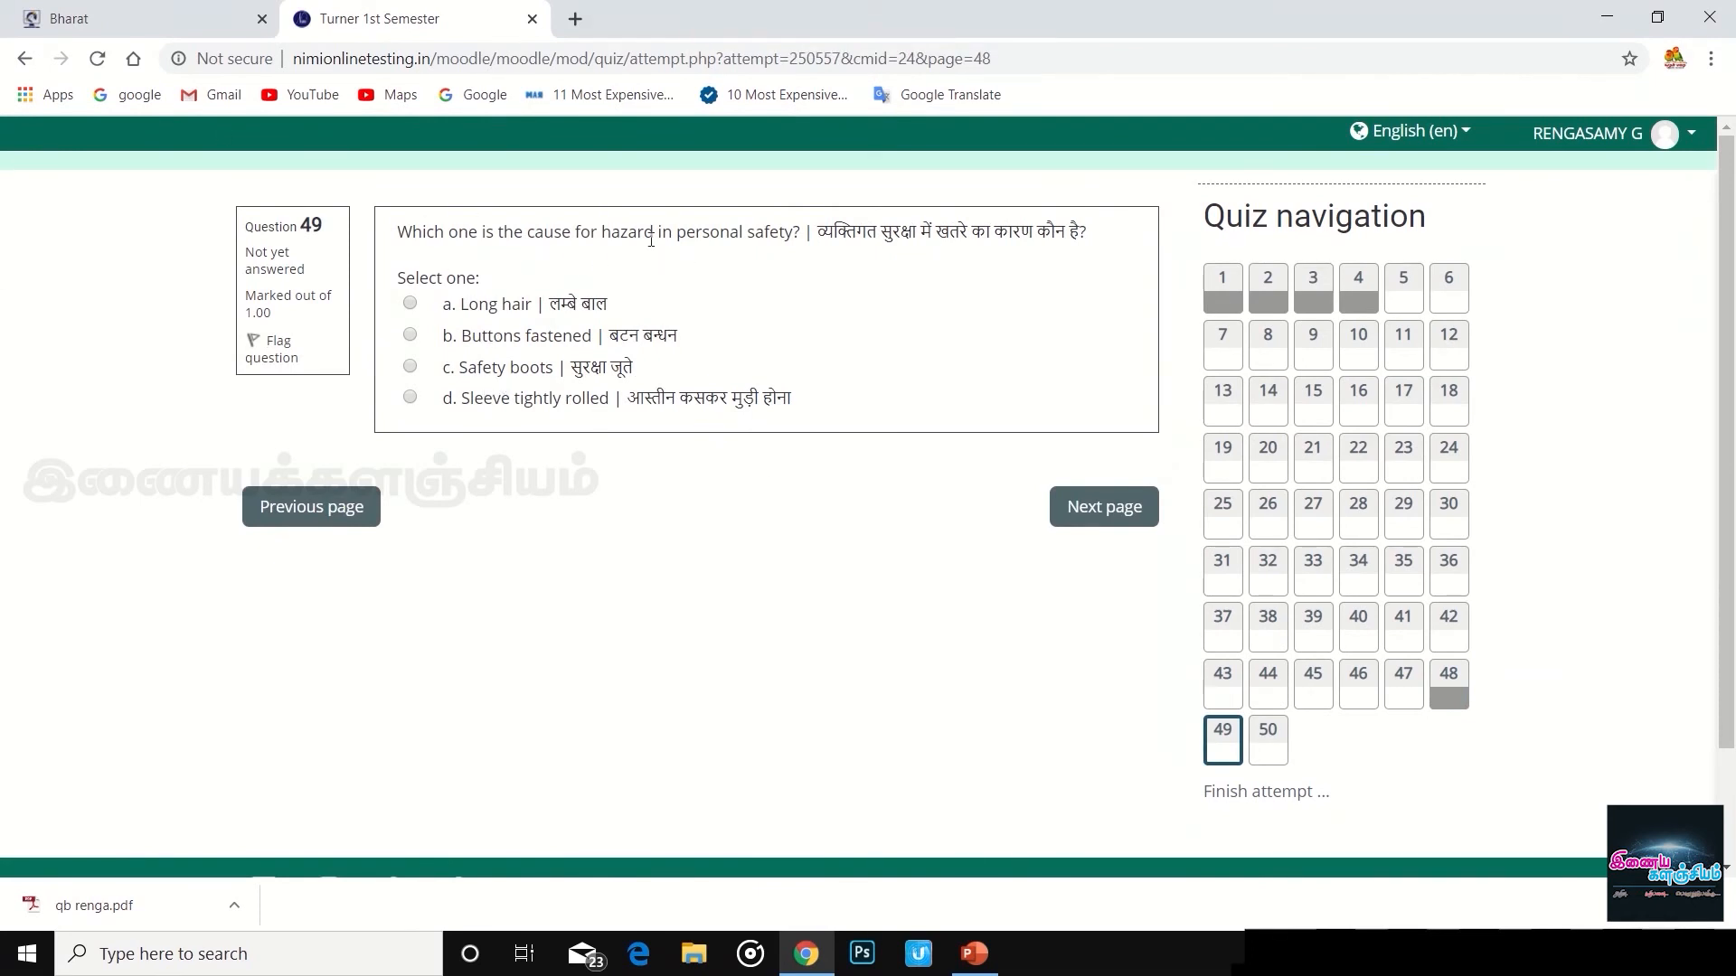
{"action": "left_click", "coordinate": [438, 314]}
{"action": "left_click", "coordinate": [1105, 509]}
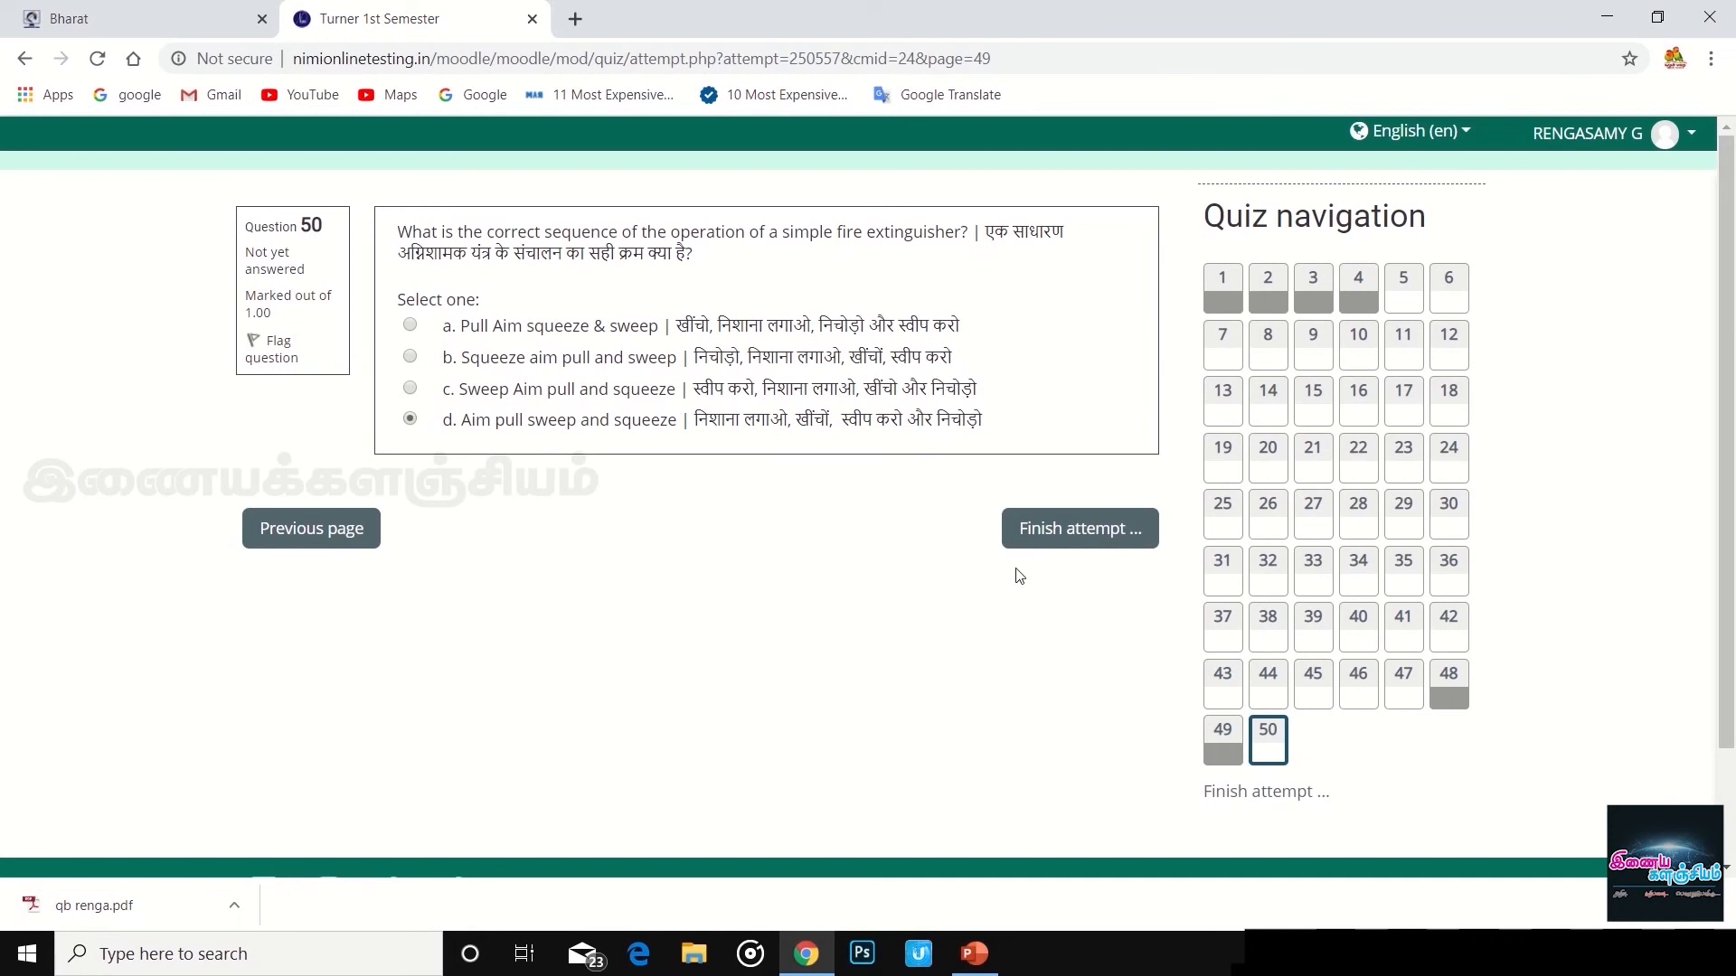
{"action": "left_click", "coordinate": [1112, 532]}
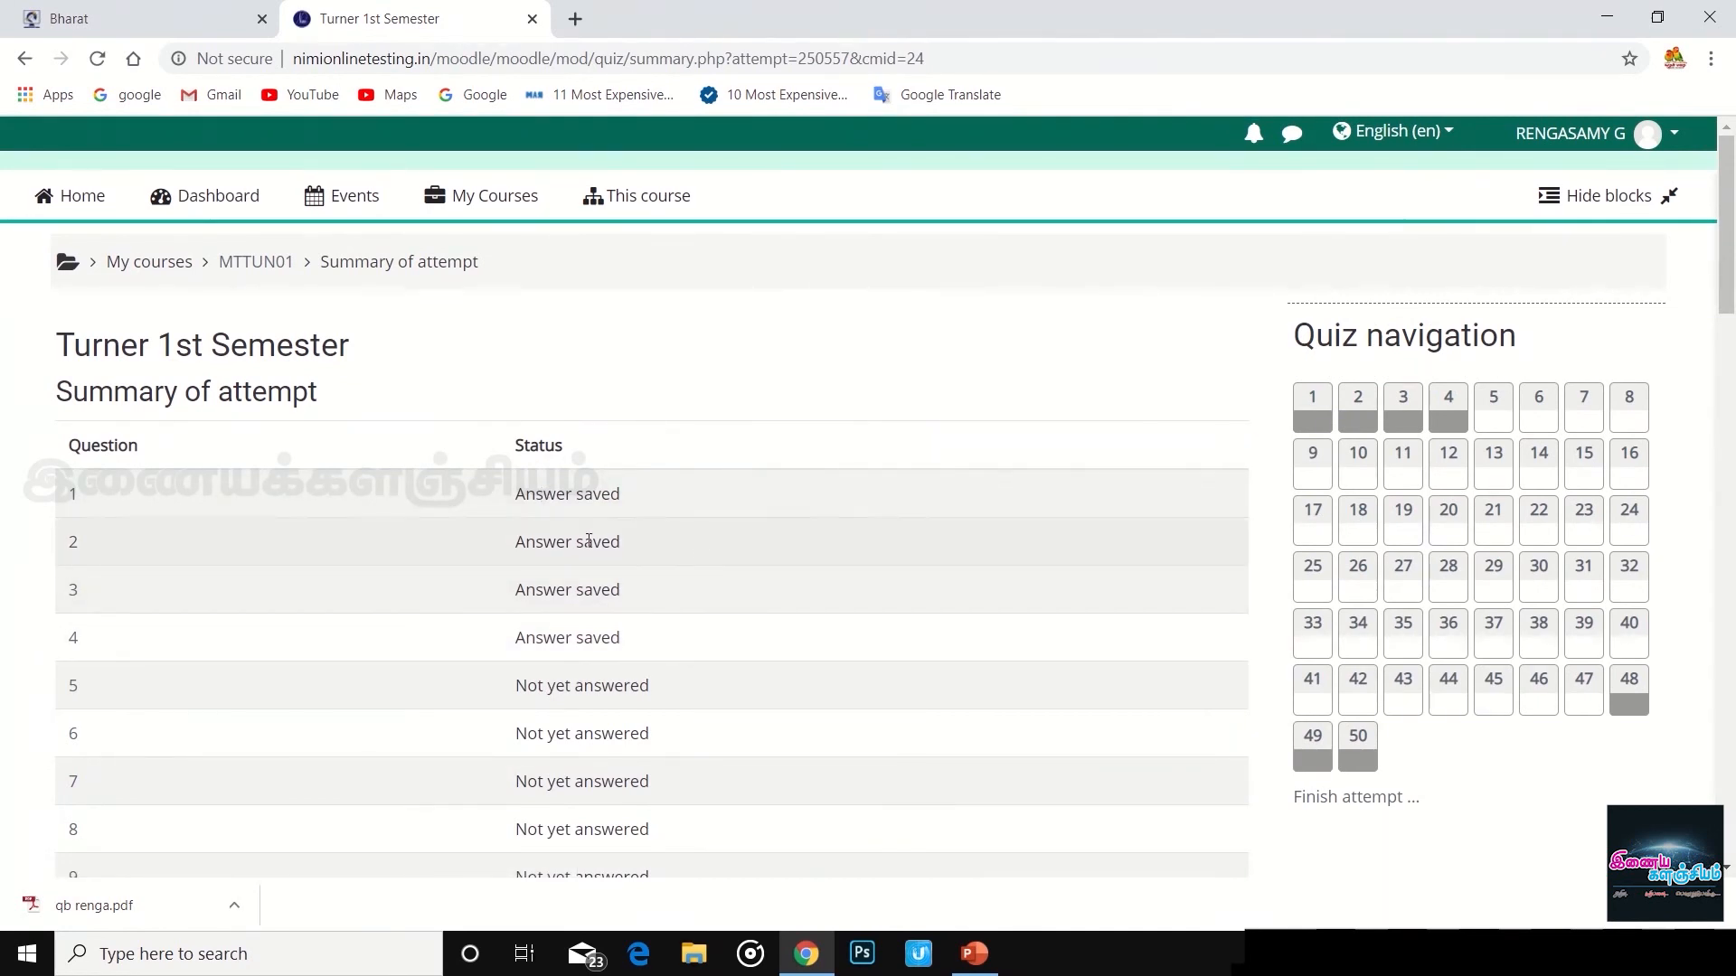
- Submit all answers and confirm, finishing the attempt with grade 0.80 out of 10.00
{"action": "scroll", "coordinate": [611, 503], "scroll_direction": "down", "scroll_amount": 20}
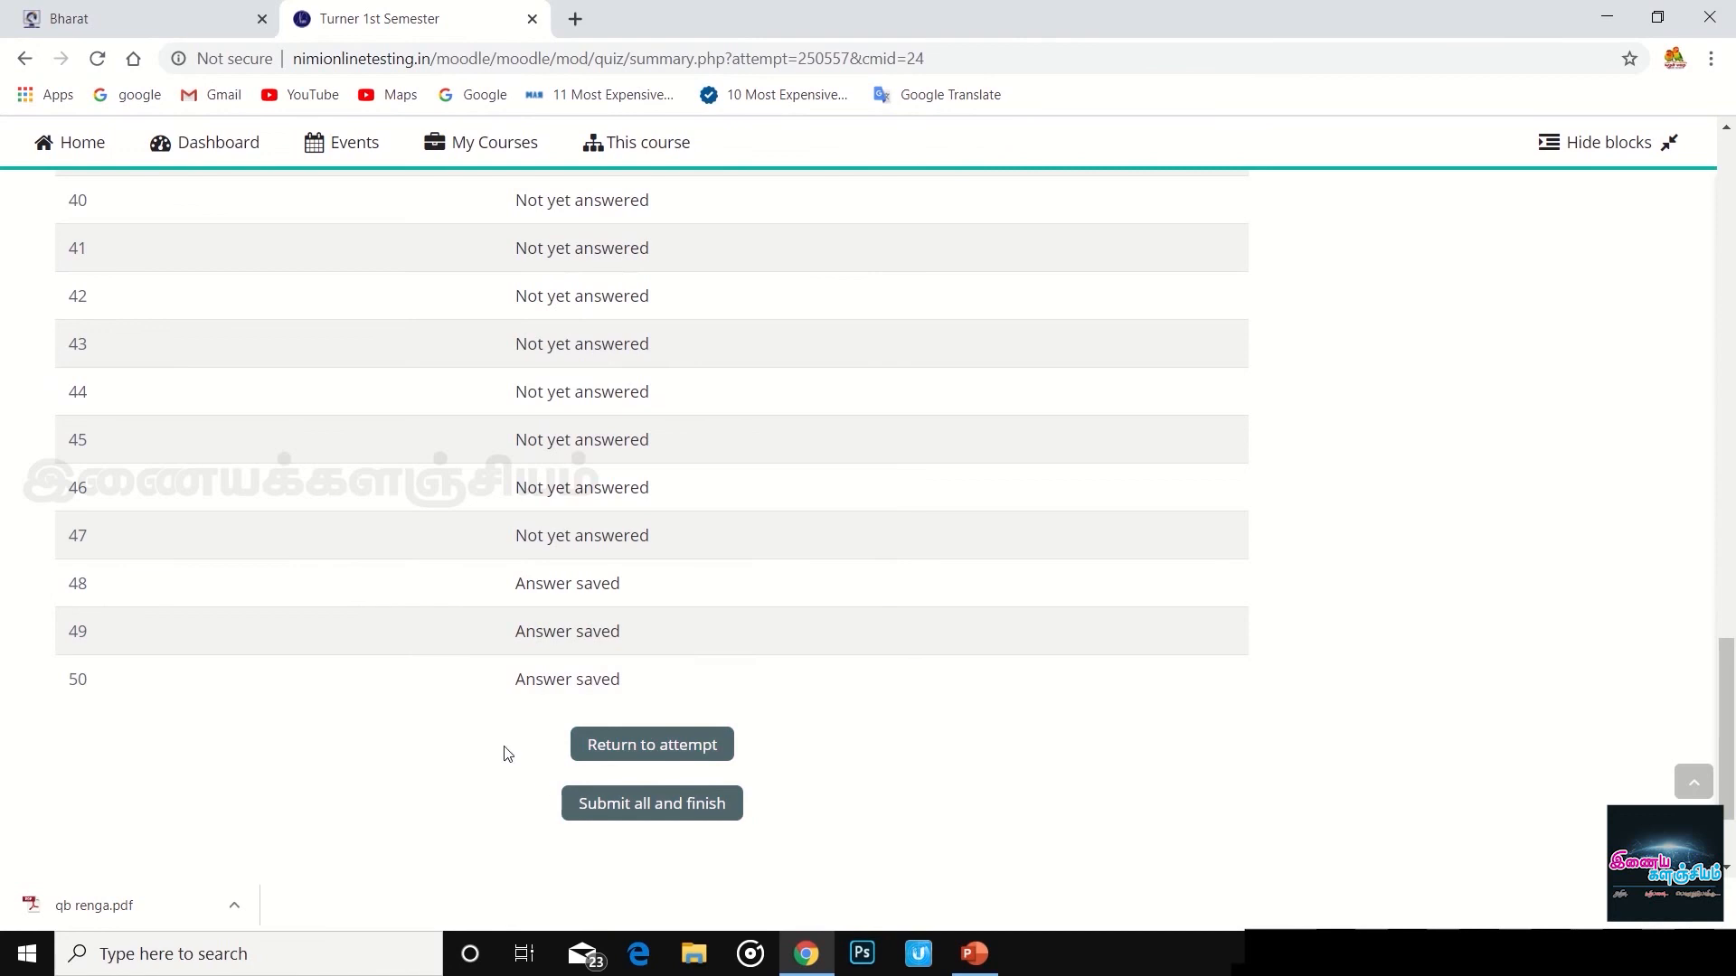
{"action": "left_click", "coordinate": [639, 812]}
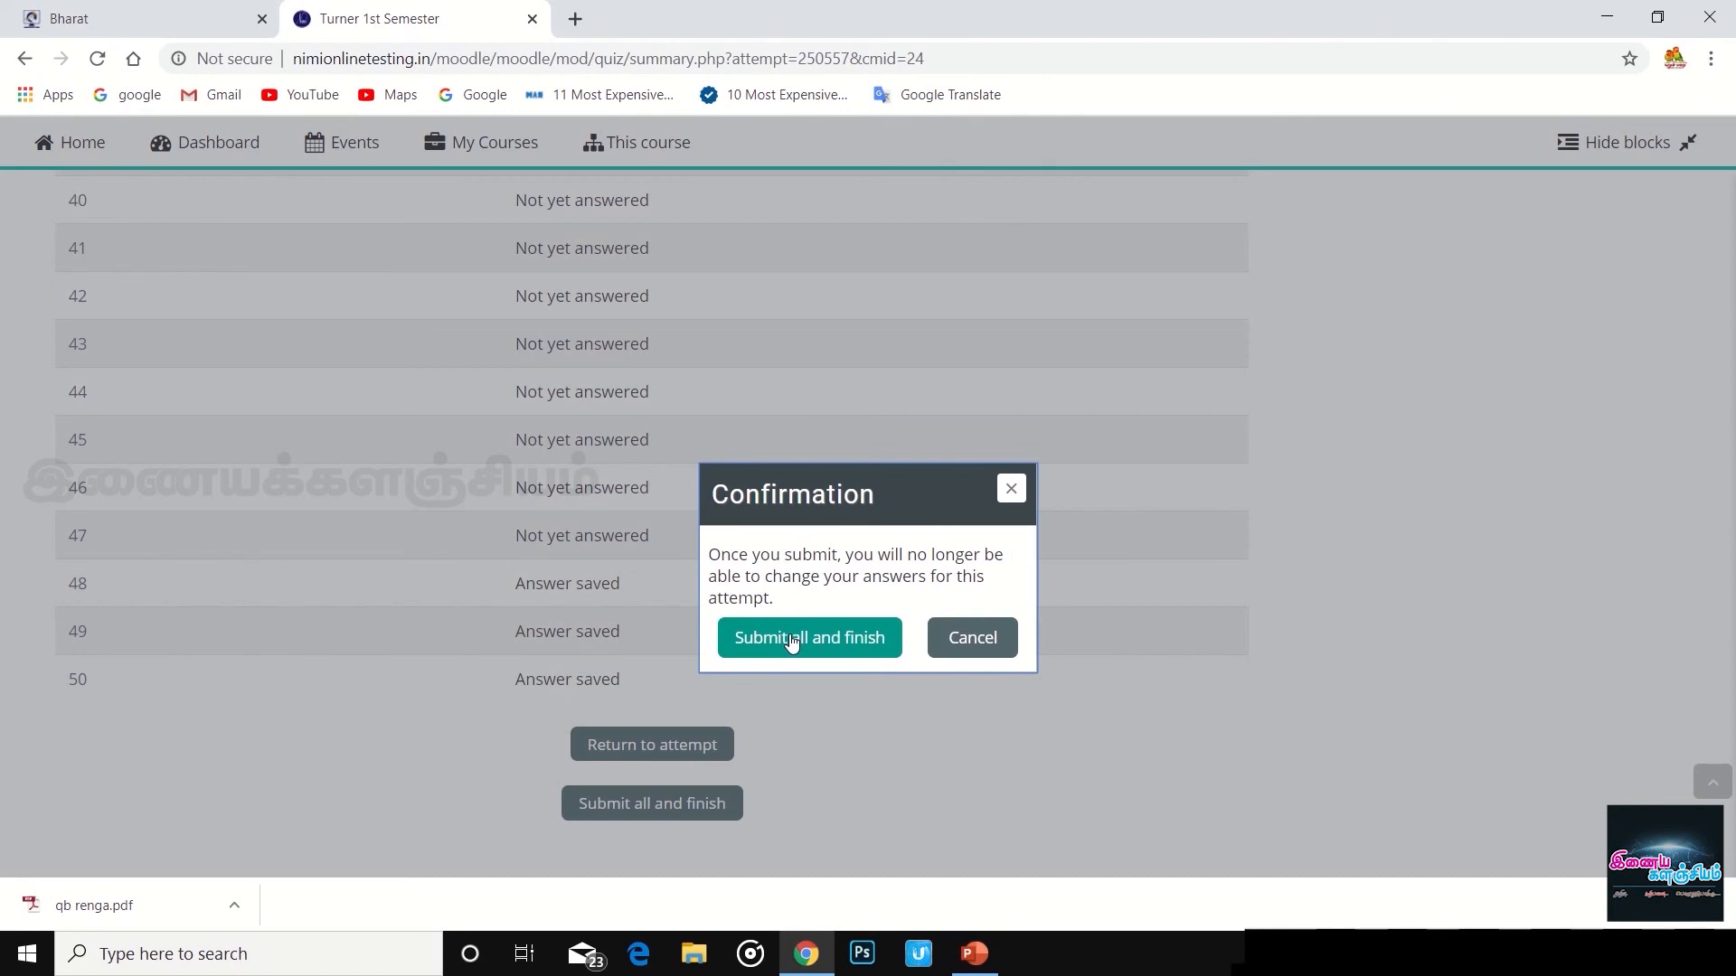
{"action": "left_click", "coordinate": [792, 640]}
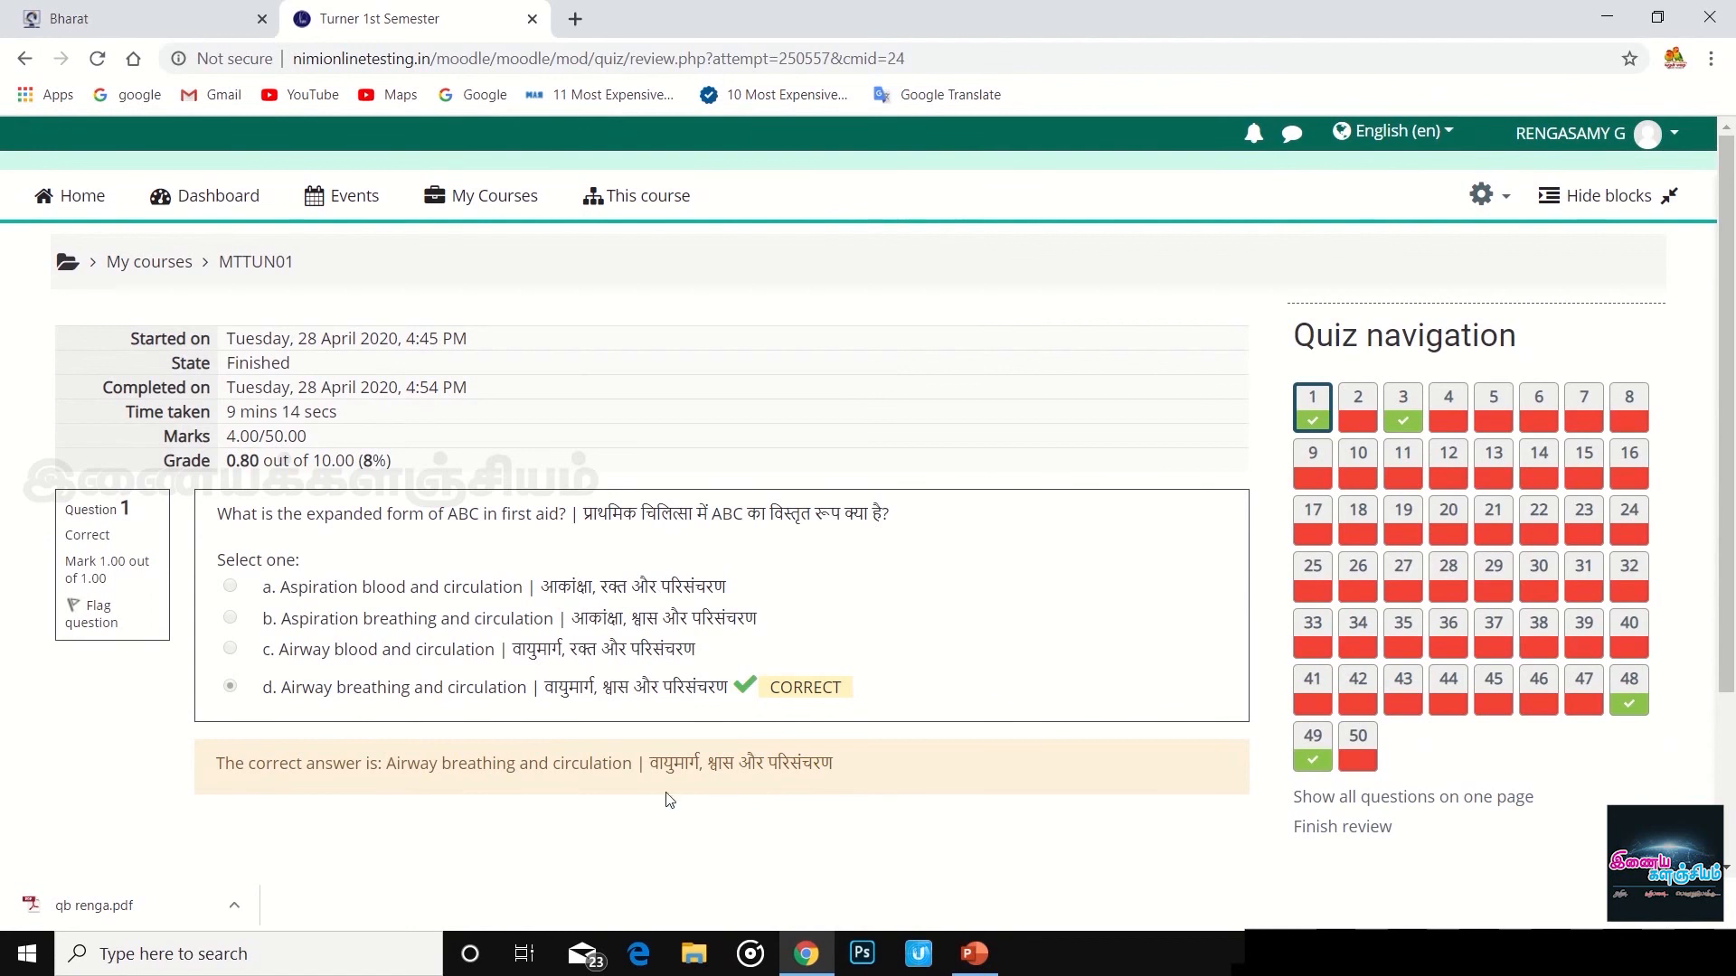
- Review questions 2 and 3 of the submitted attempt
{"action": "scroll", "coordinate": [912, 701], "scroll_direction": "down", "scroll_amount": 3}
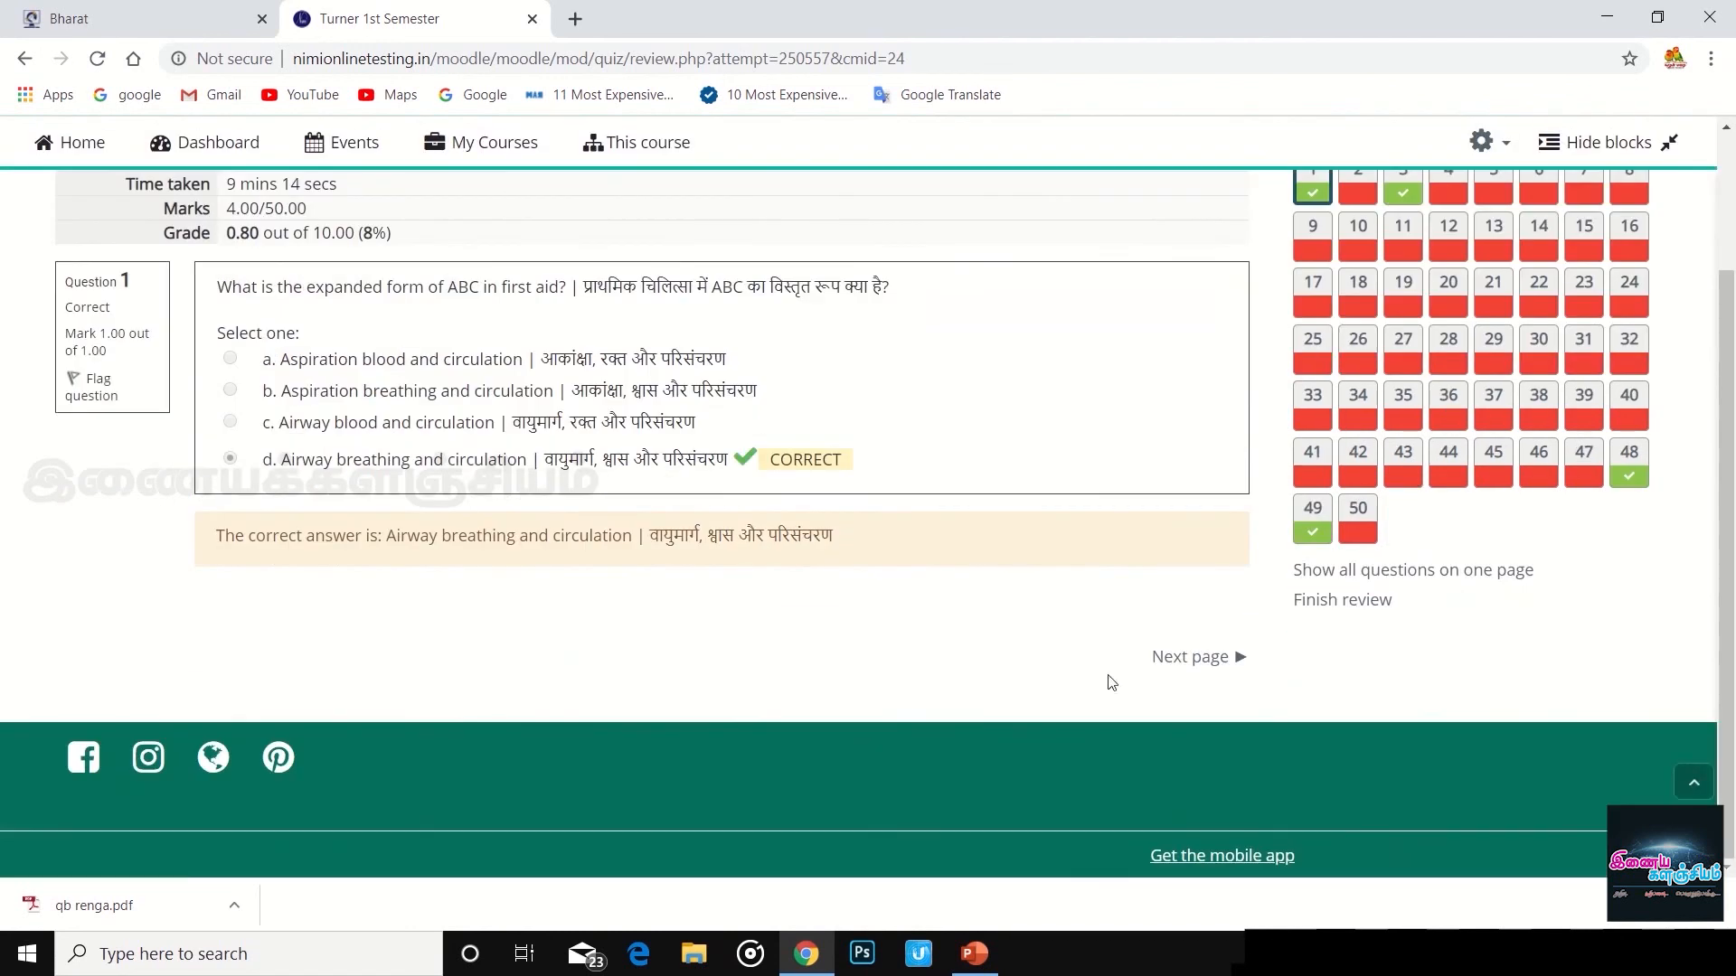
{"action": "scroll", "coordinate": [907, 497], "scroll_direction": "up", "scroll_amount": 3}
{"action": "scroll", "coordinate": [1227, 581], "scroll_direction": "down", "scroll_amount": 2}
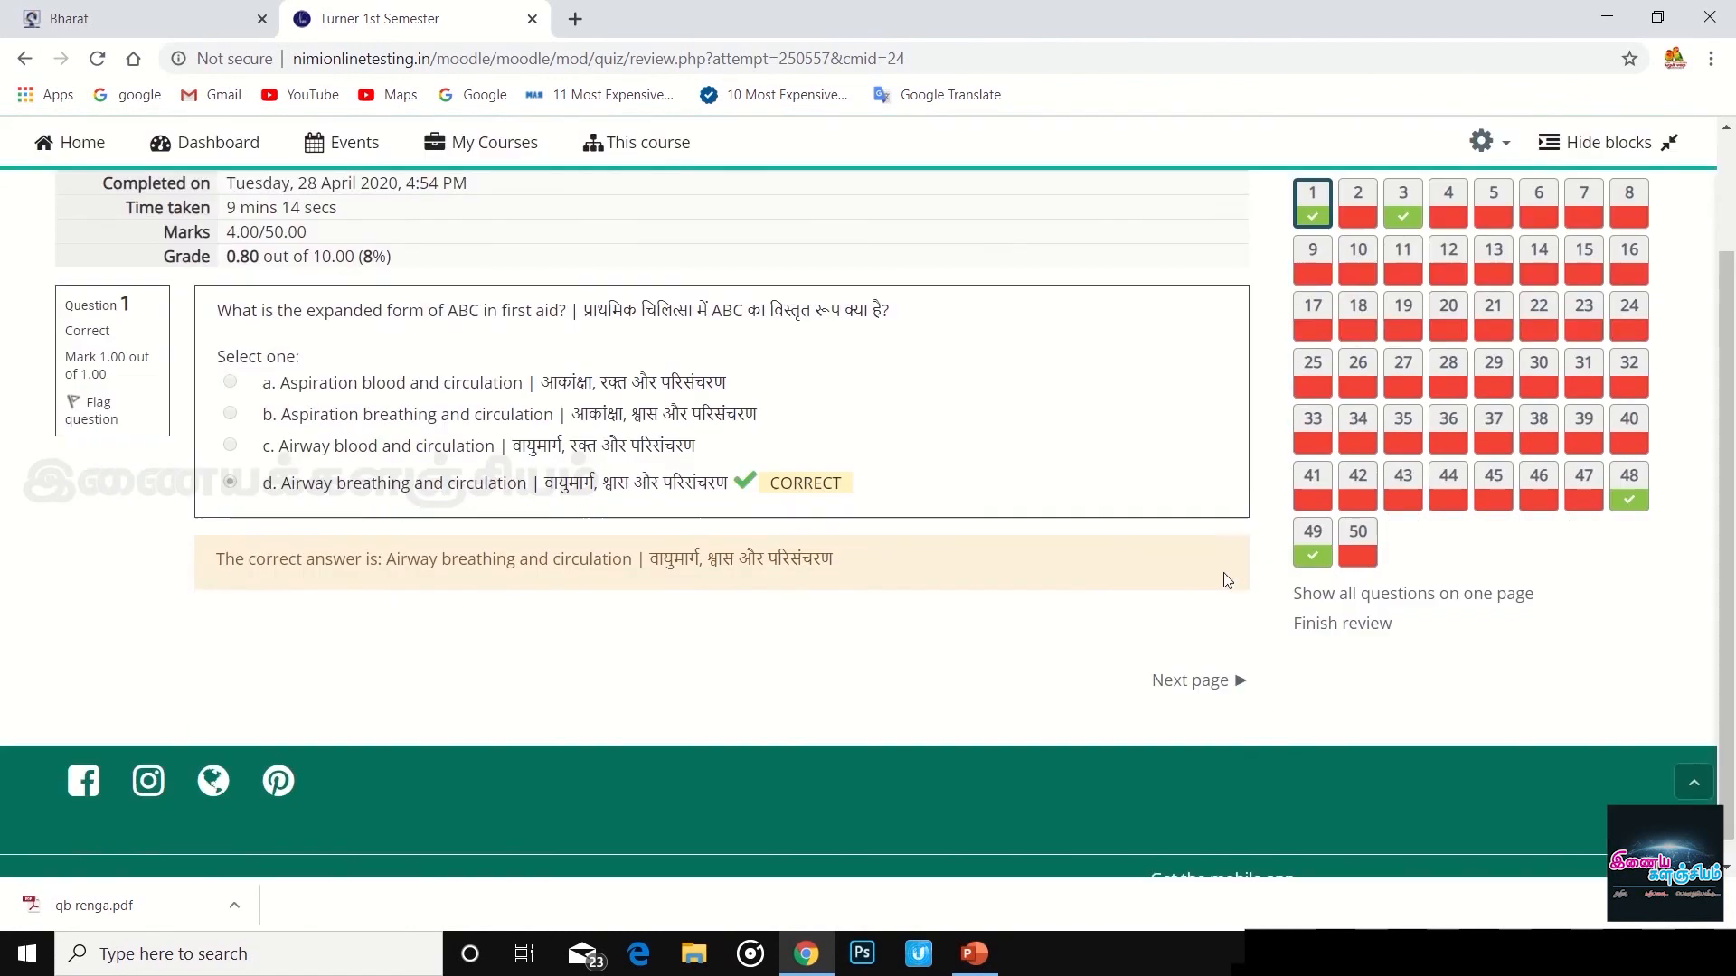
{"action": "left_click", "coordinate": [1214, 690]}
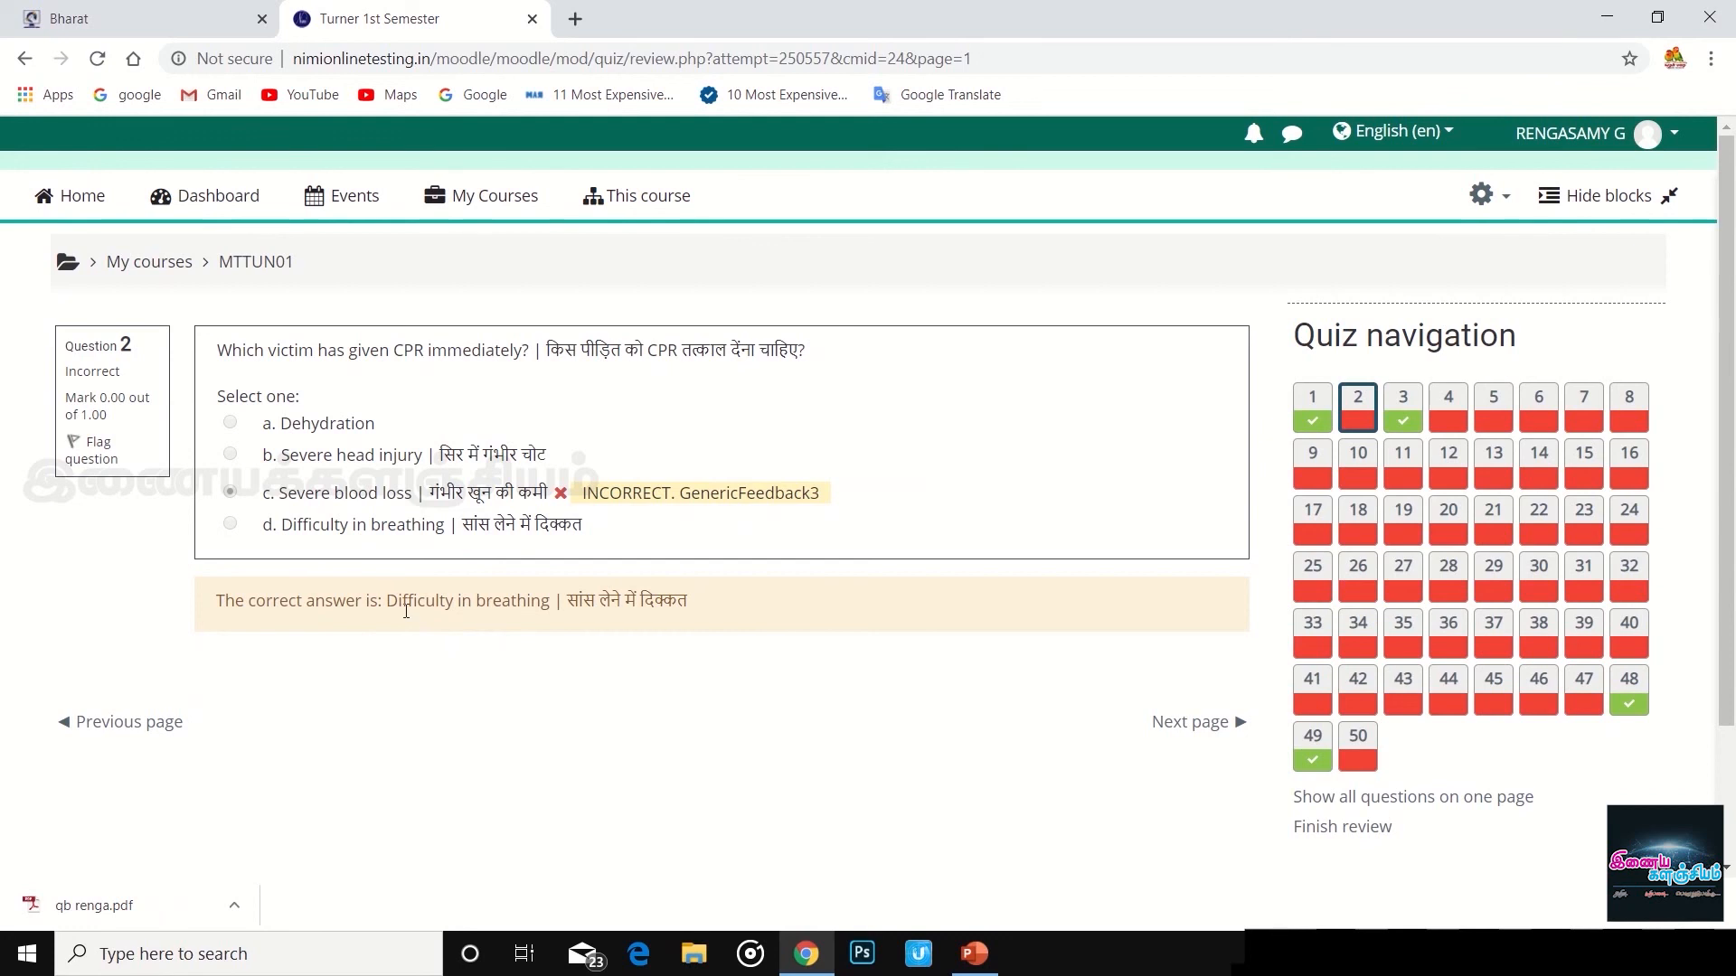
{"action": "left_click", "coordinate": [1226, 732]}
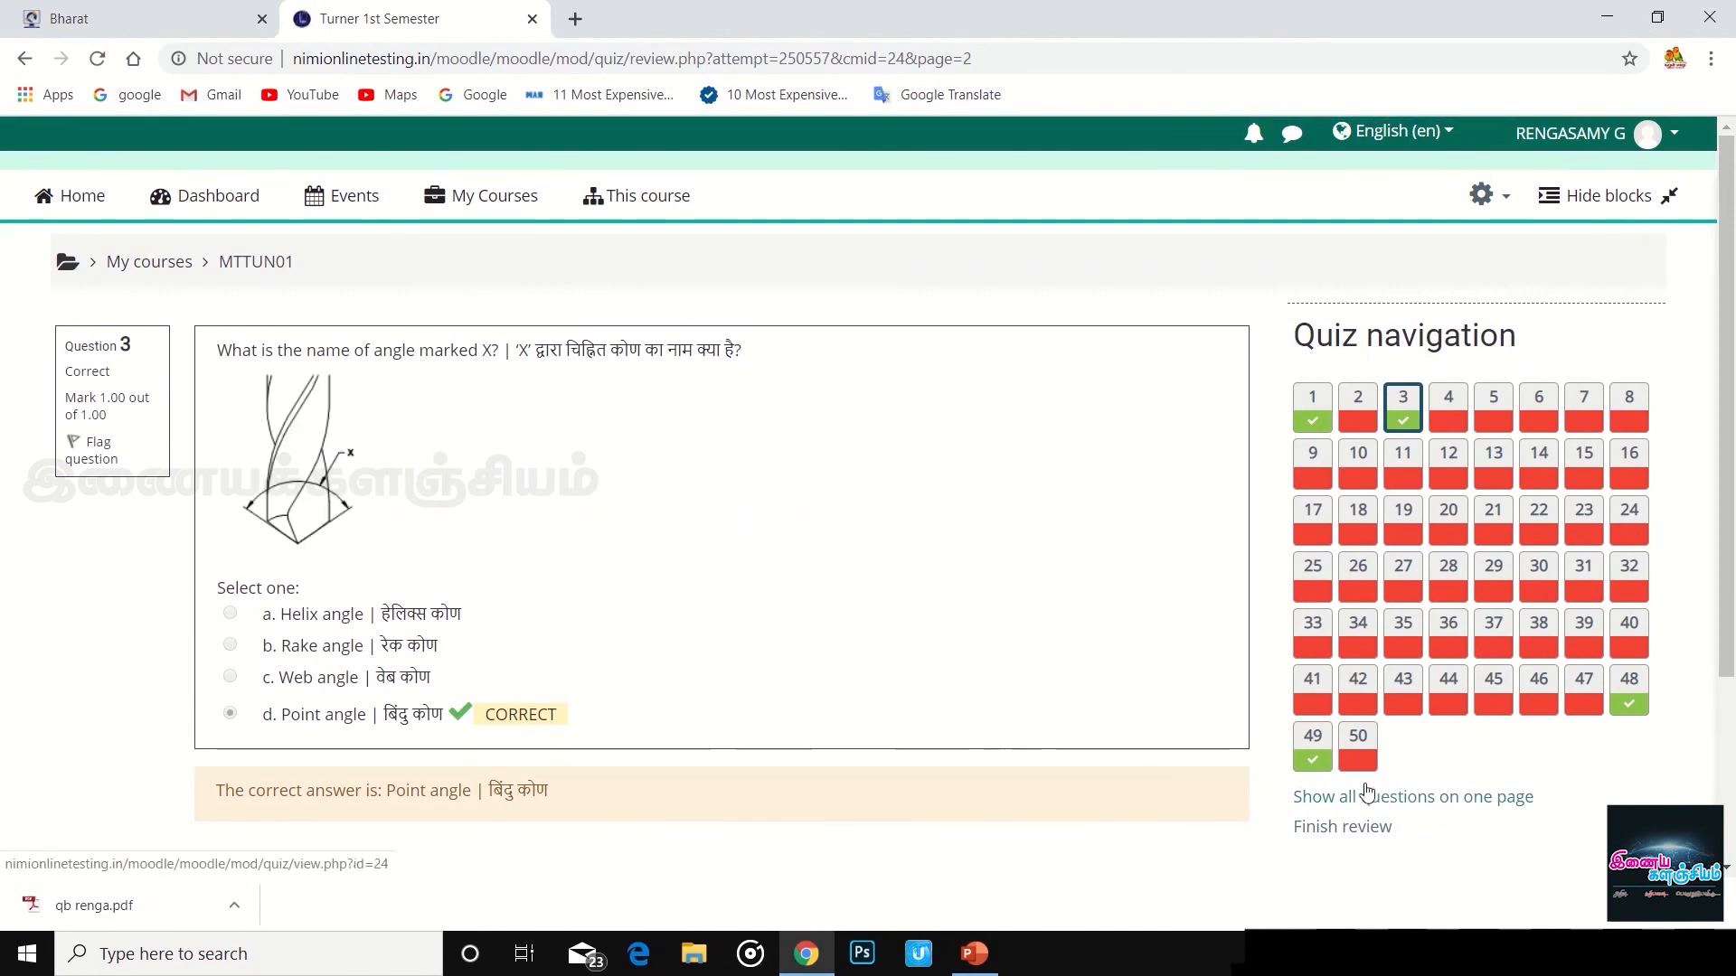
- Review questions 4 and 5, then finish the review
{"action": "scroll", "coordinate": [1085, 768], "scroll_direction": "down", "scroll_amount": 3}
{"action": "left_click", "coordinate": [1214, 658]}
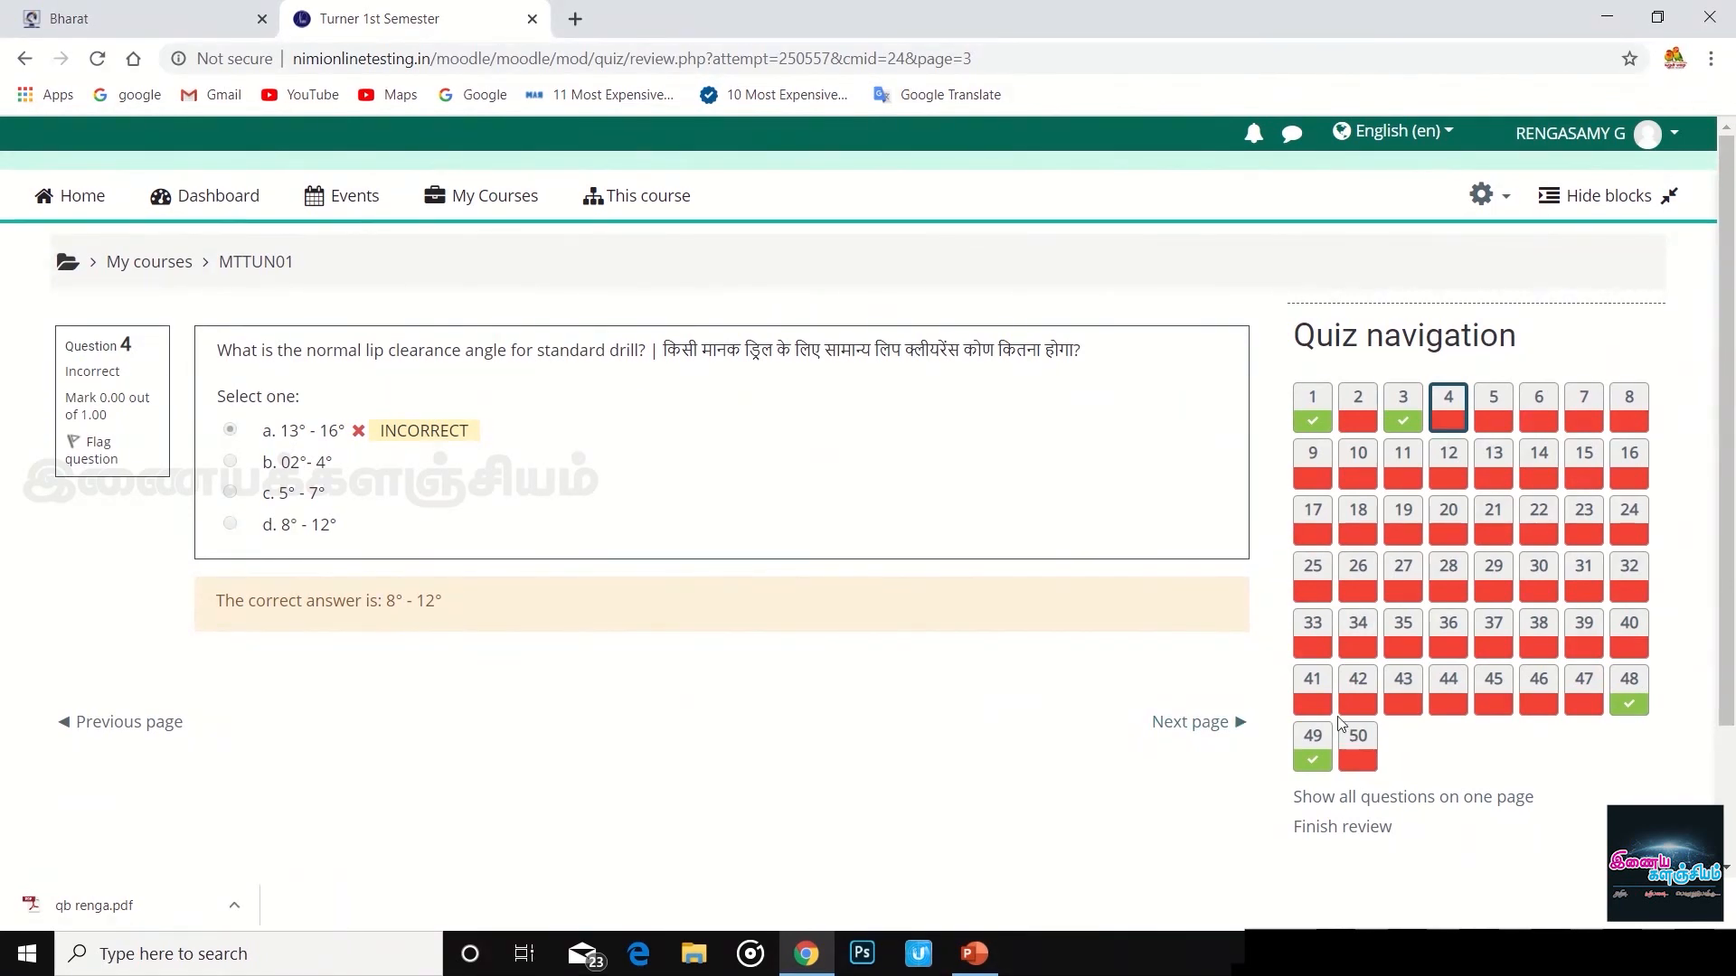
{"action": "left_click", "coordinate": [1213, 731]}
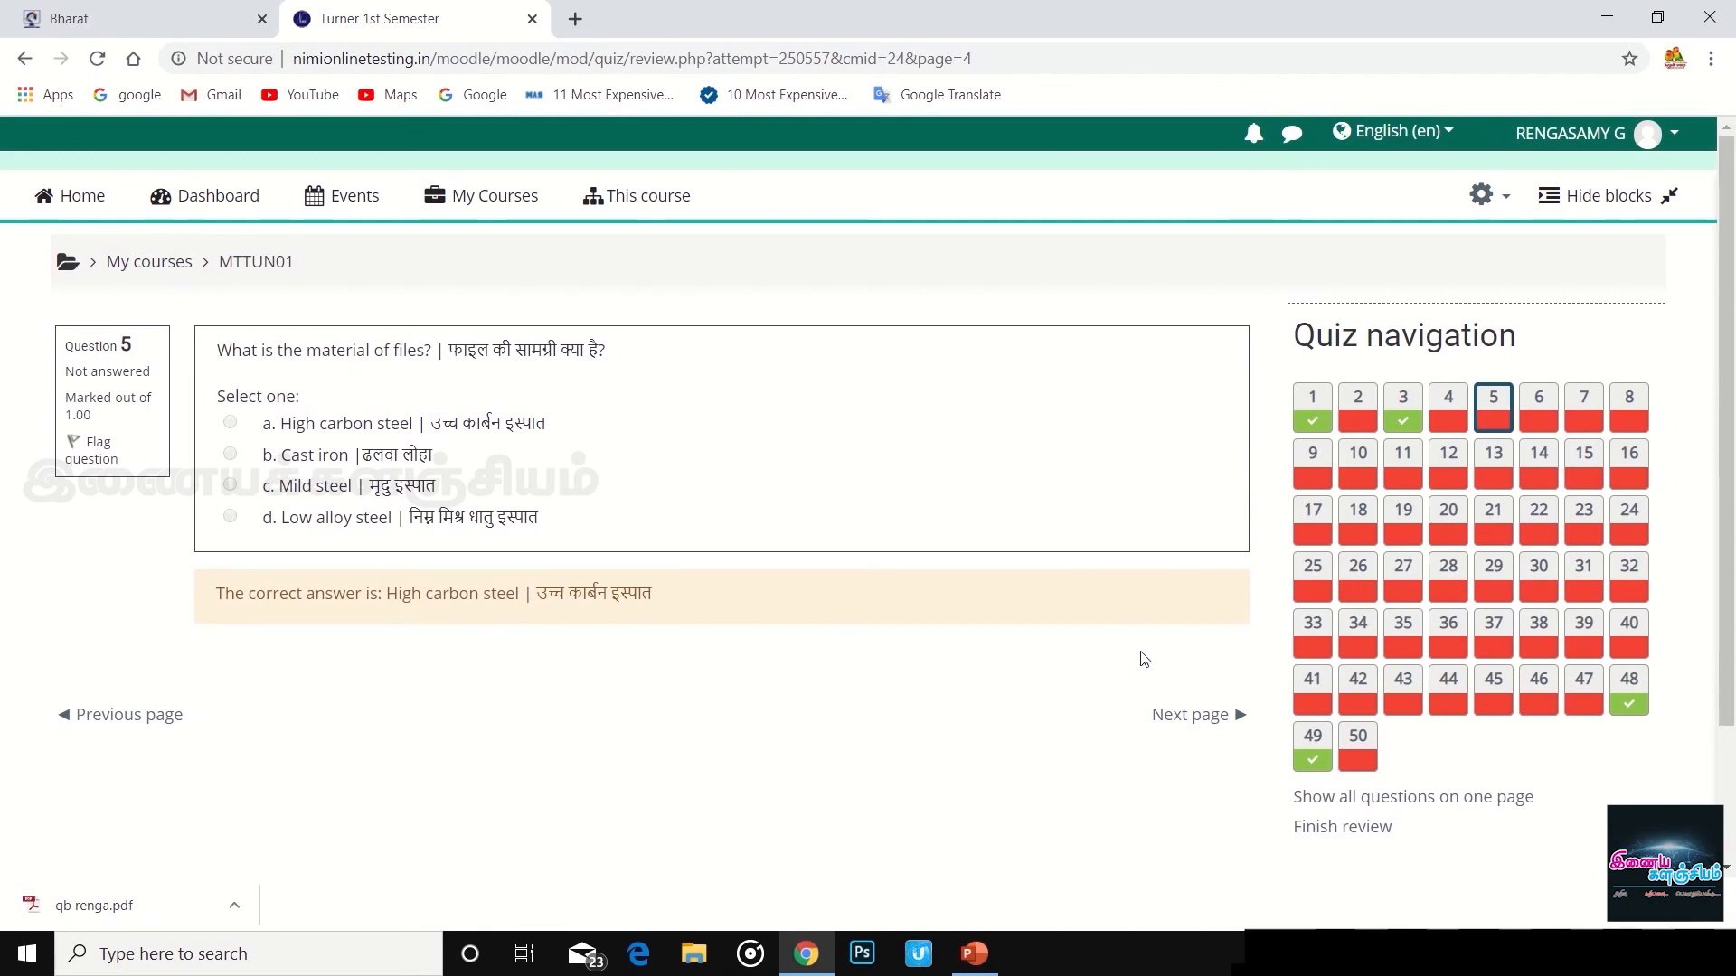
{"action": "scroll", "coordinate": [1019, 595], "scroll_direction": "down", "scroll_amount": 2}
{"action": "scroll", "coordinate": [1019, 597], "scroll_direction": "up", "scroll_amount": 2}
{"action": "scroll", "coordinate": [822, 604], "scroll_direction": "down", "scroll_amount": 2}
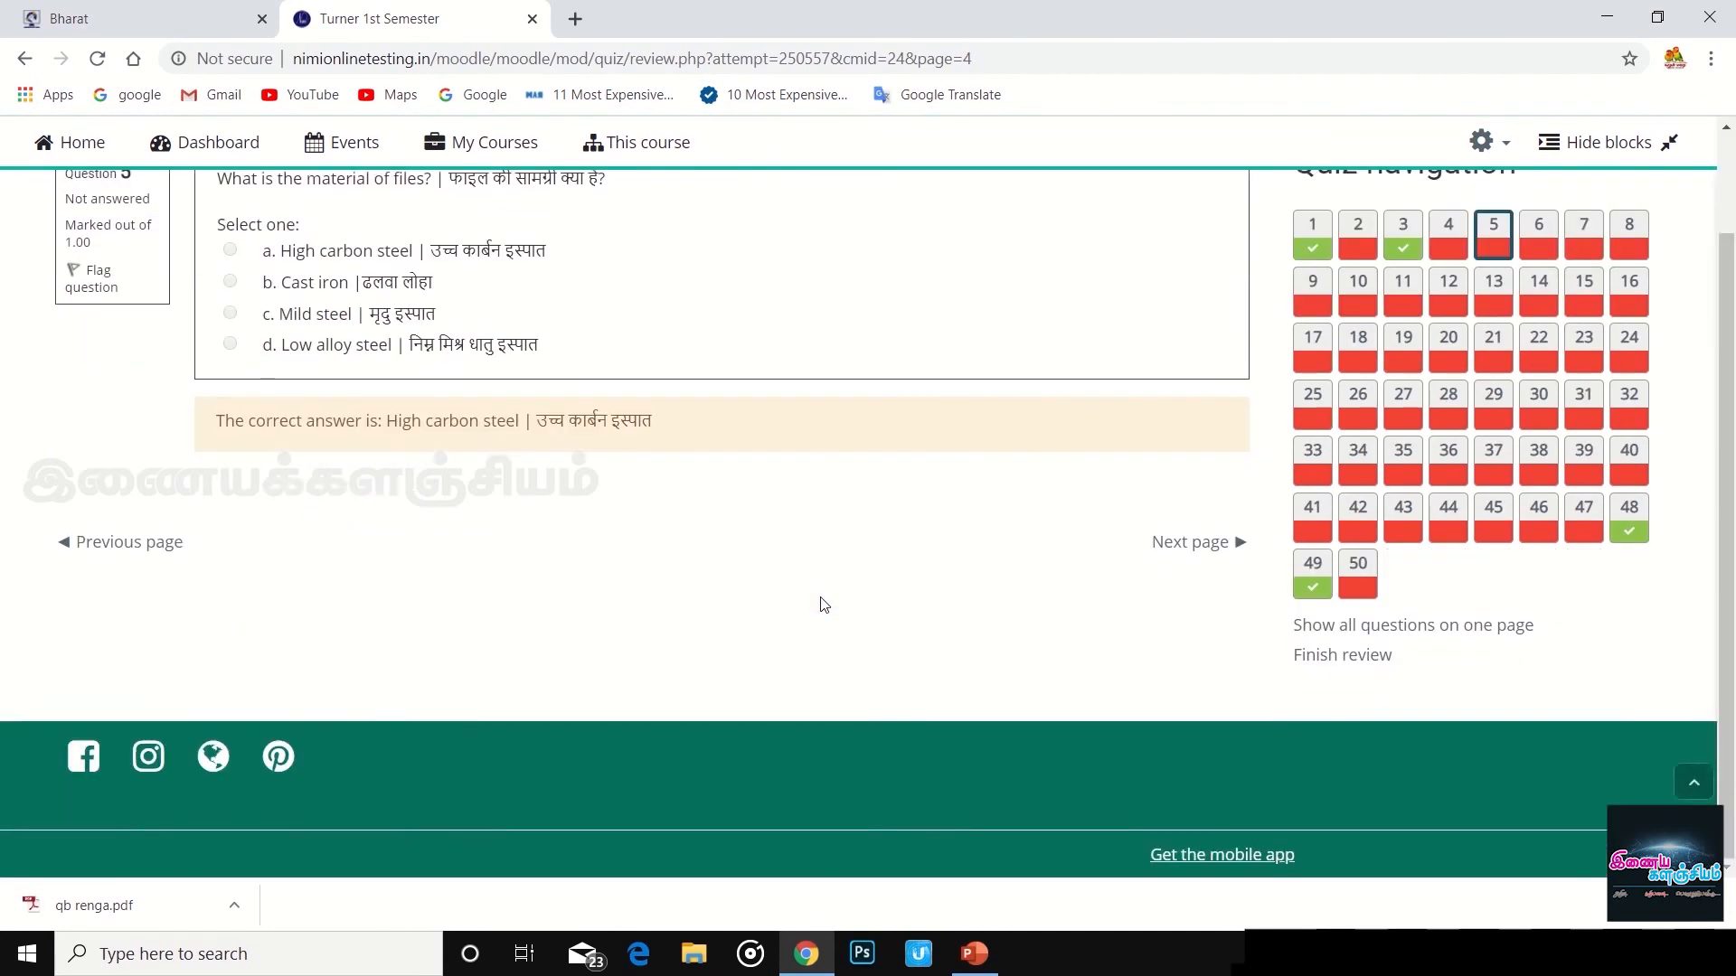
{"action": "scroll", "coordinate": [823, 604], "scroll_direction": "up", "scroll_amount": 2}
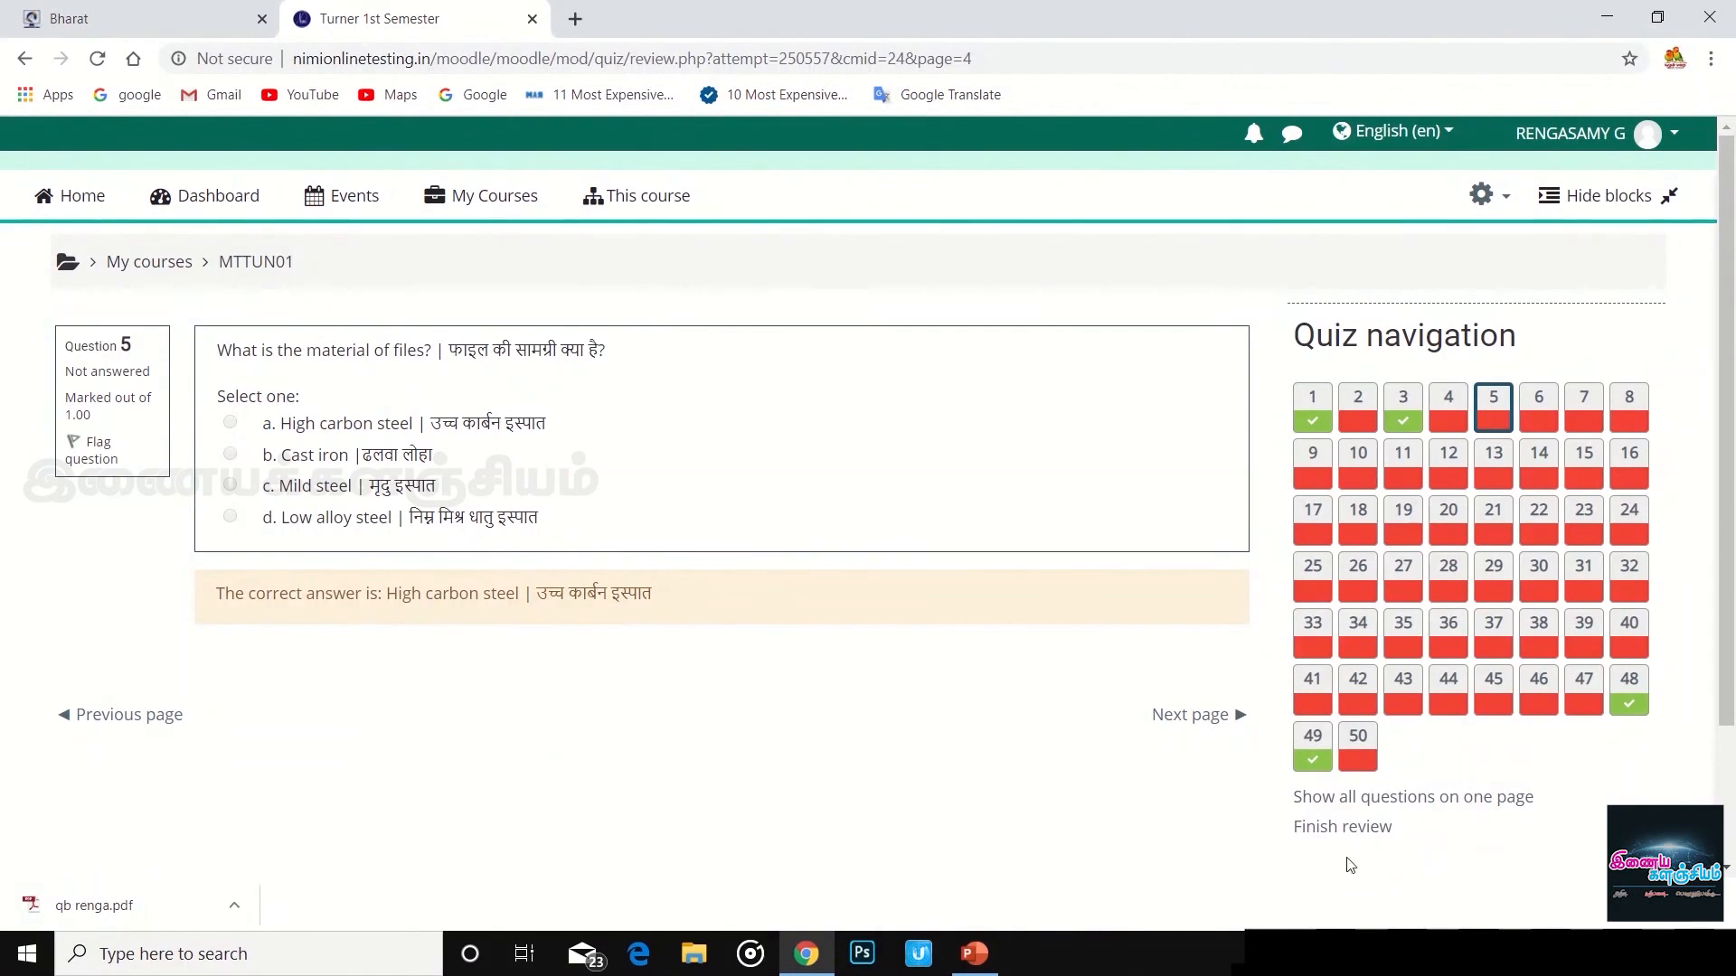
{"action": "left_click", "coordinate": [1364, 830]}
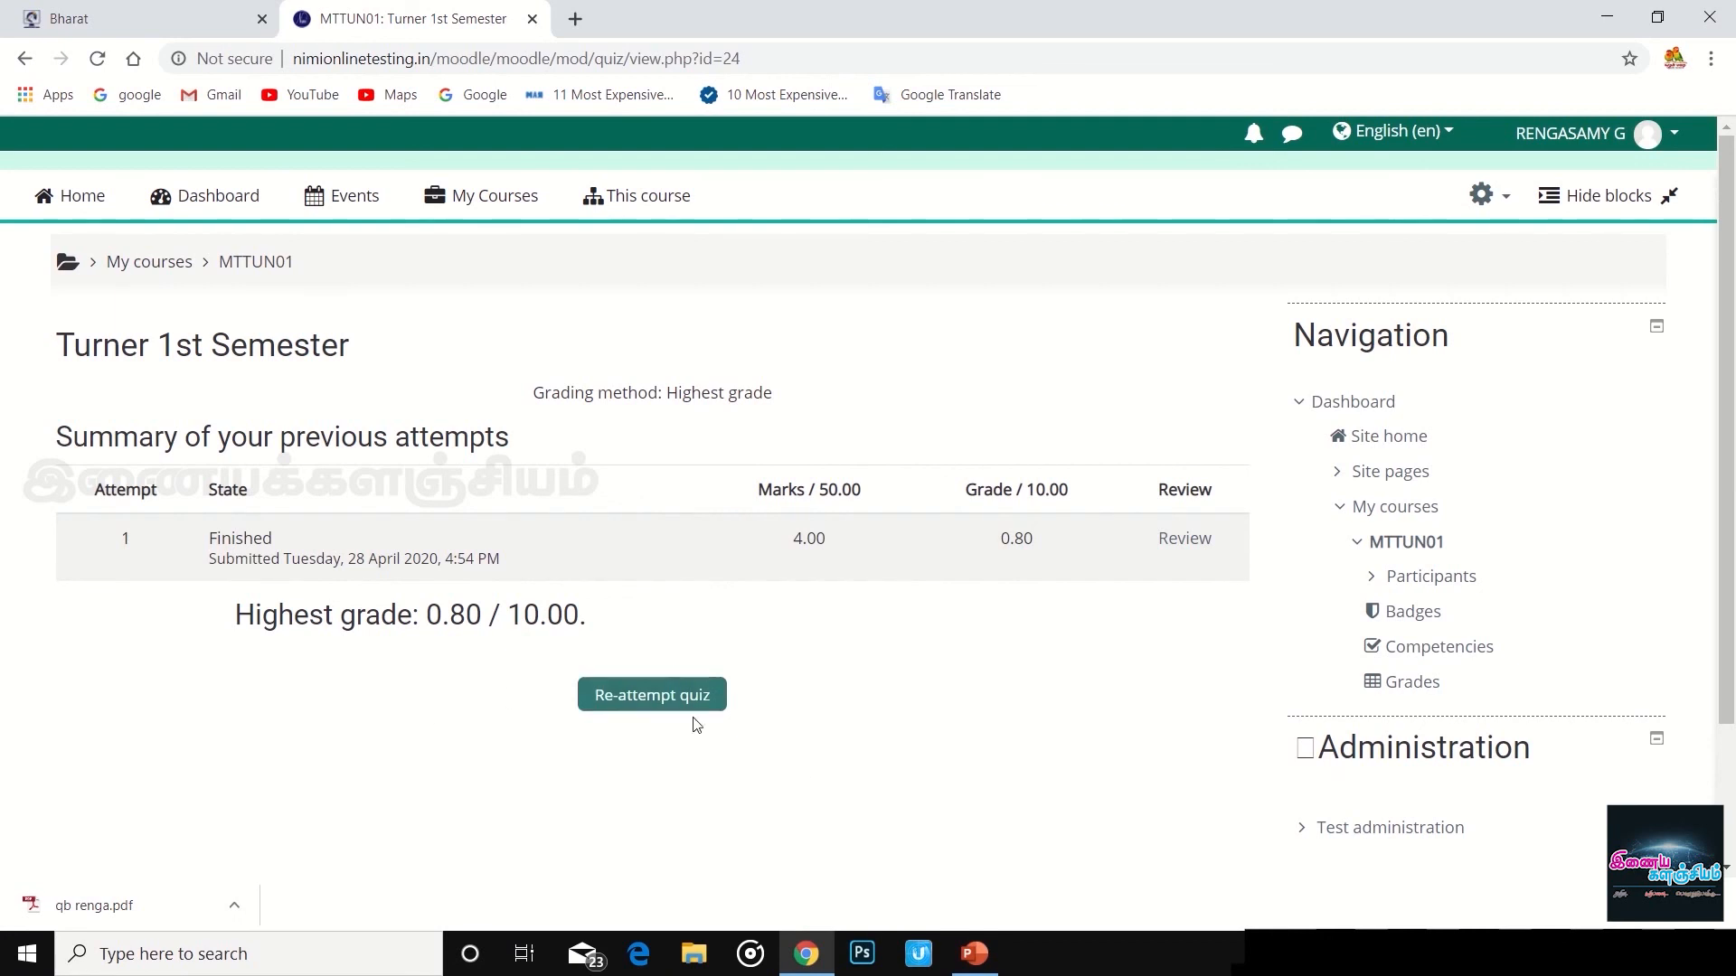
- Re-attempt the quiz and answer question 1 with Airway breathing and circulation
{"action": "left_click", "coordinate": [671, 704]}
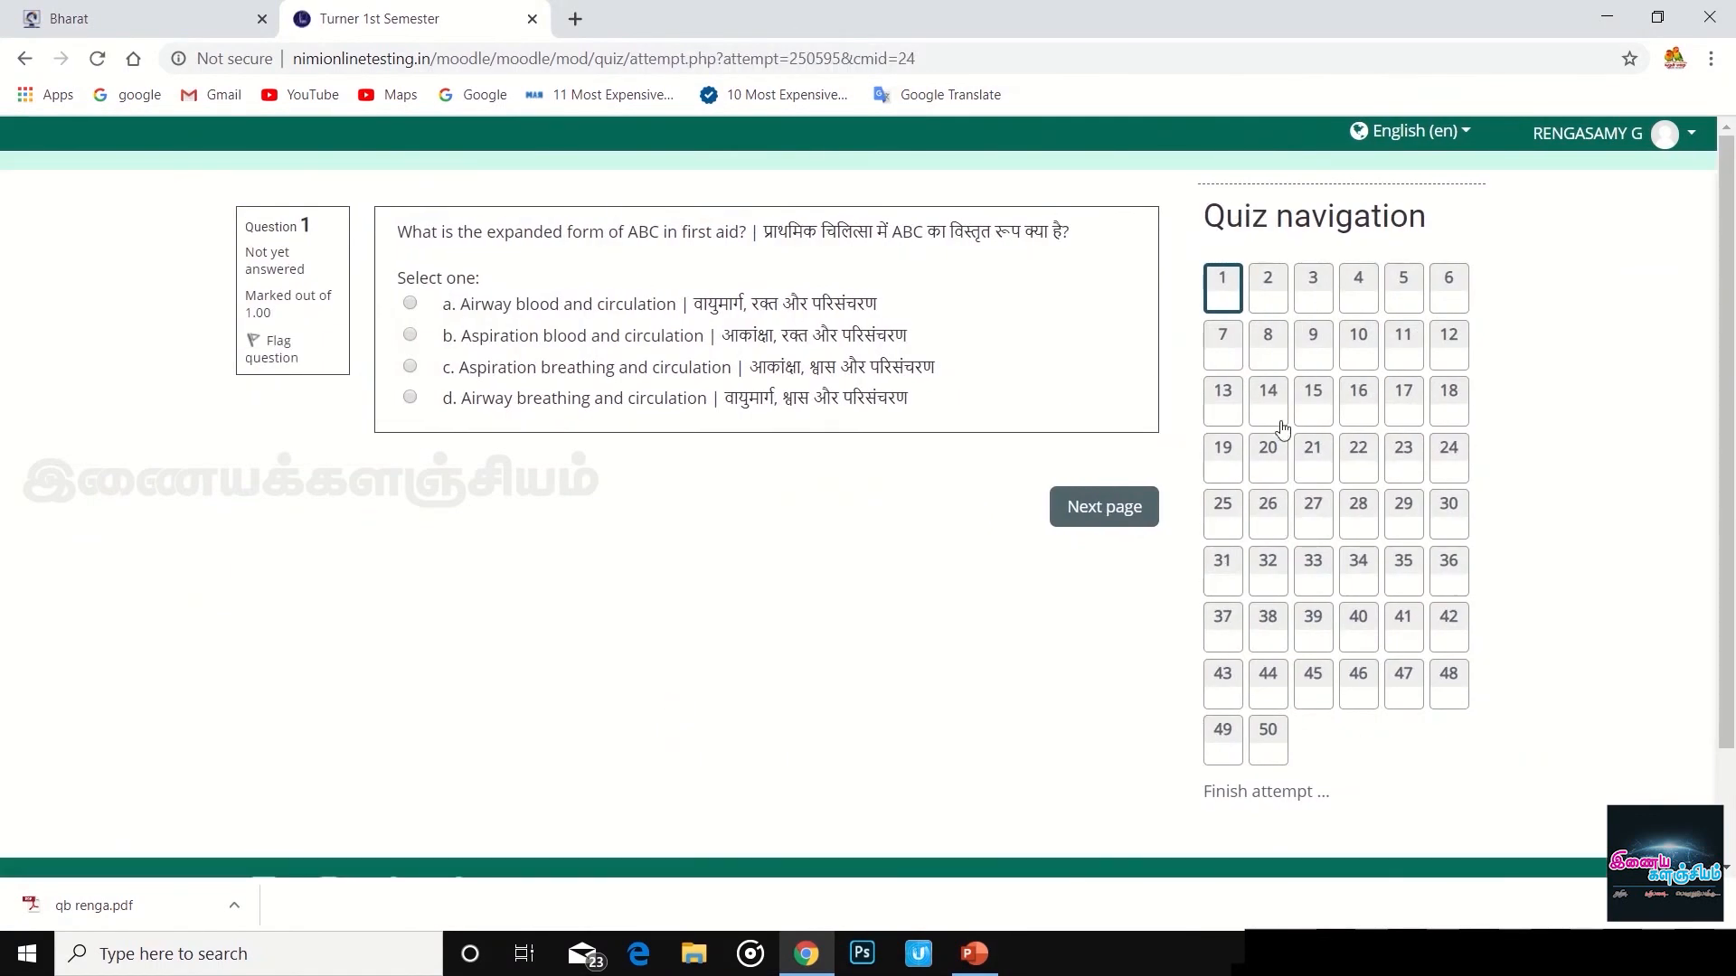
{"action": "left_click", "coordinate": [410, 397]}
{"action": "left_click", "coordinate": [1115, 531]}
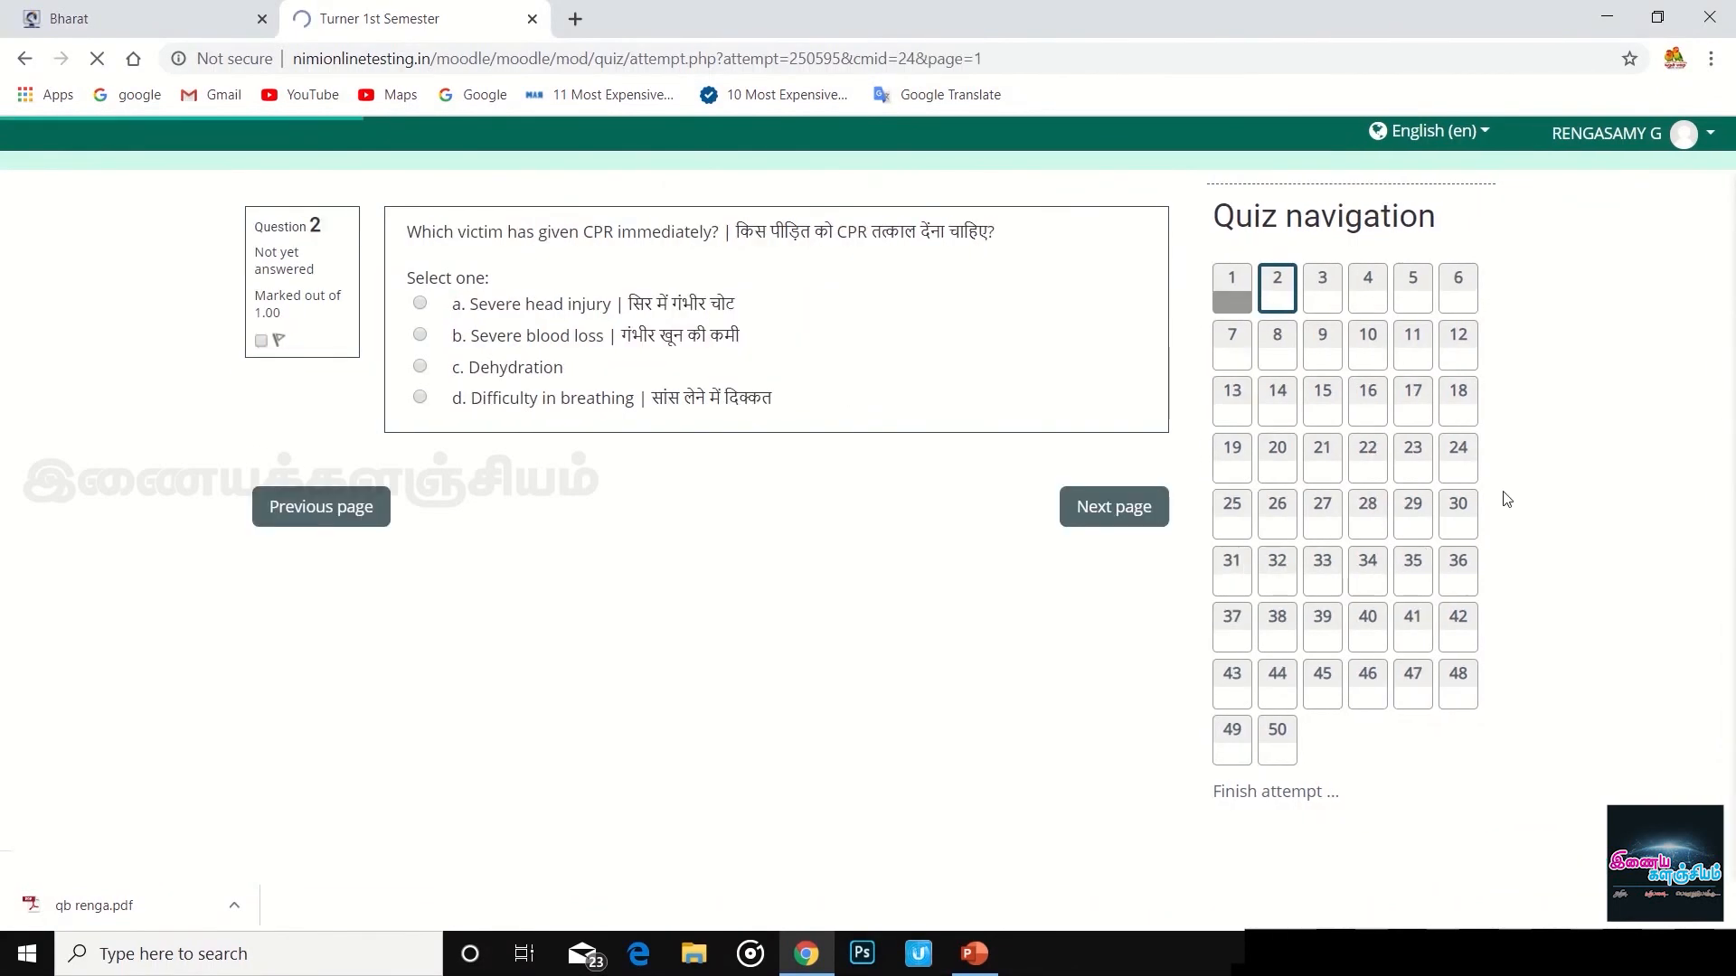
- Leave the quiz for the Dashboard via the account menu
{"action": "scroll", "coordinate": [847, 502], "scroll_direction": "down", "scroll_amount": 2}
{"action": "scroll", "coordinate": [847, 502], "scroll_direction": "up", "scroll_amount": 2}
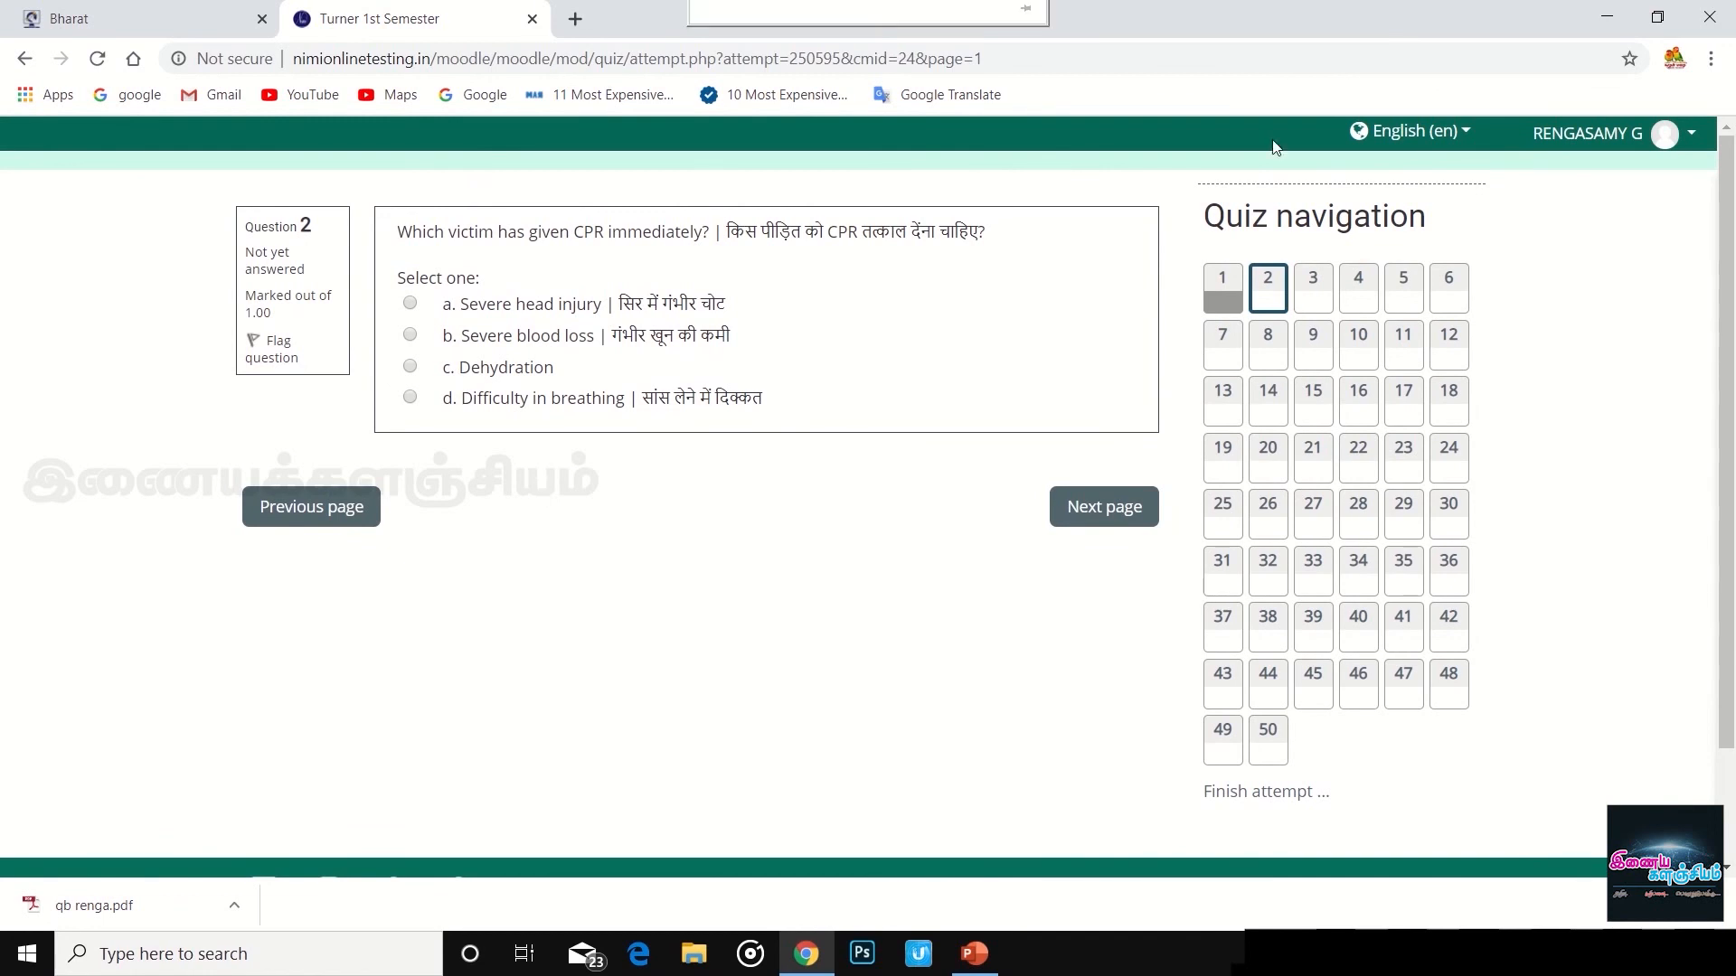
{"action": "left_click", "coordinate": [1666, 136]}
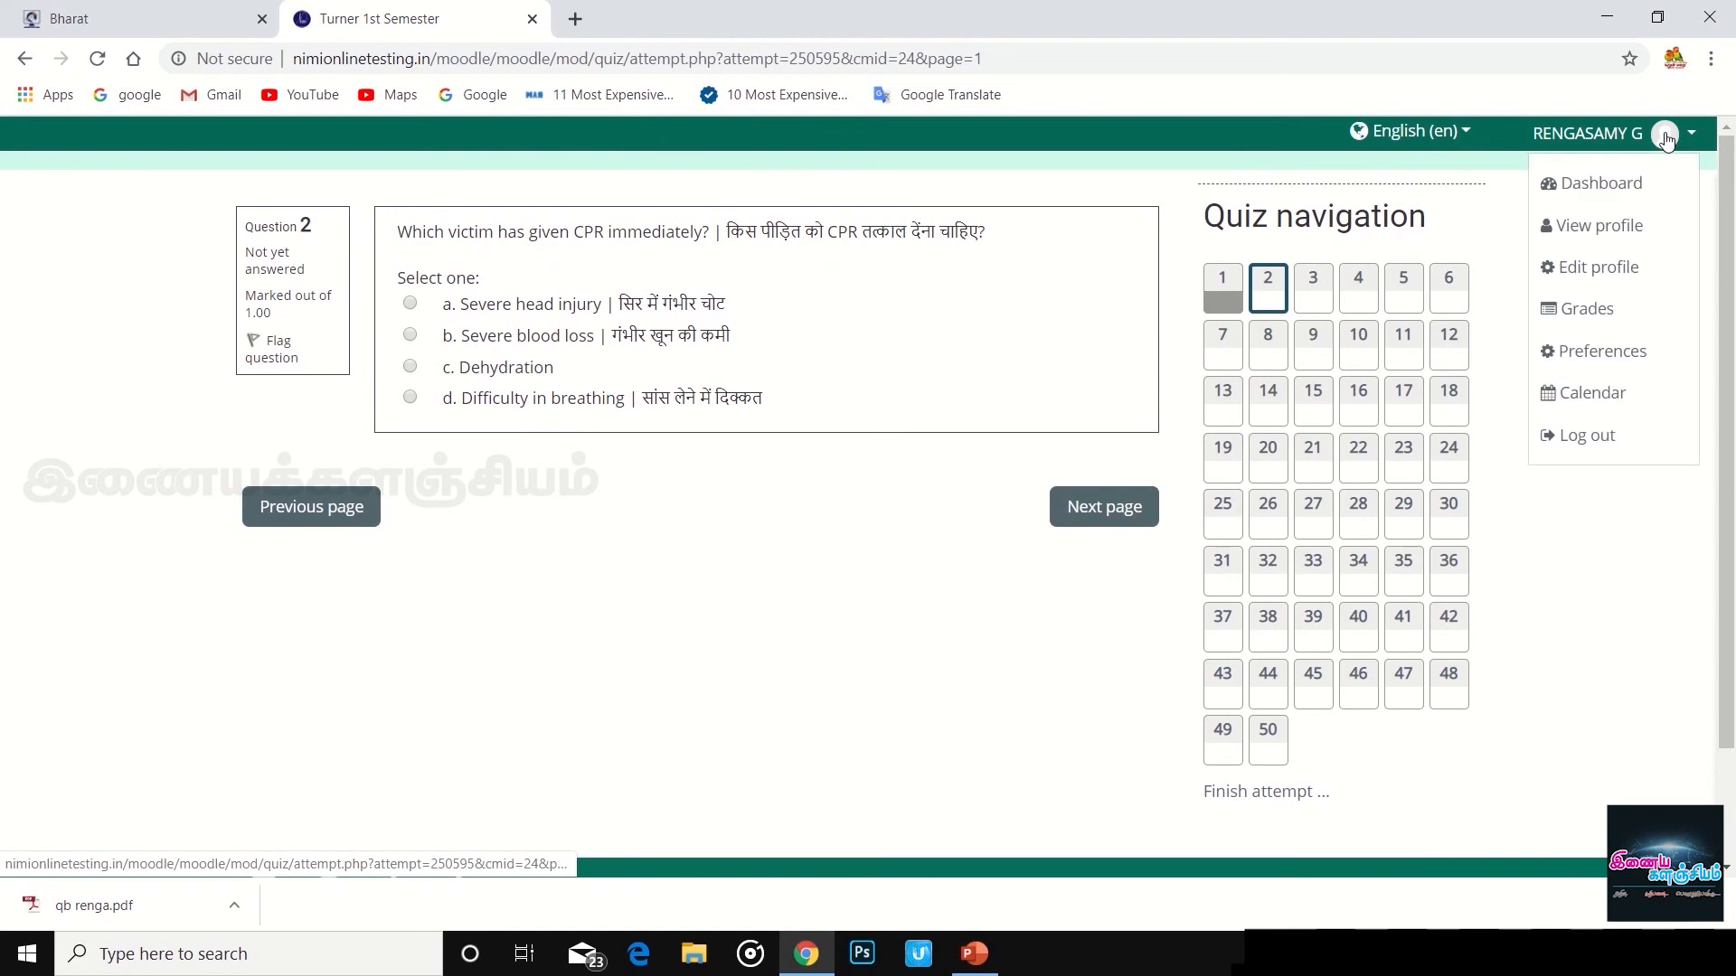
{"action": "left_click", "coordinate": [1599, 195]}
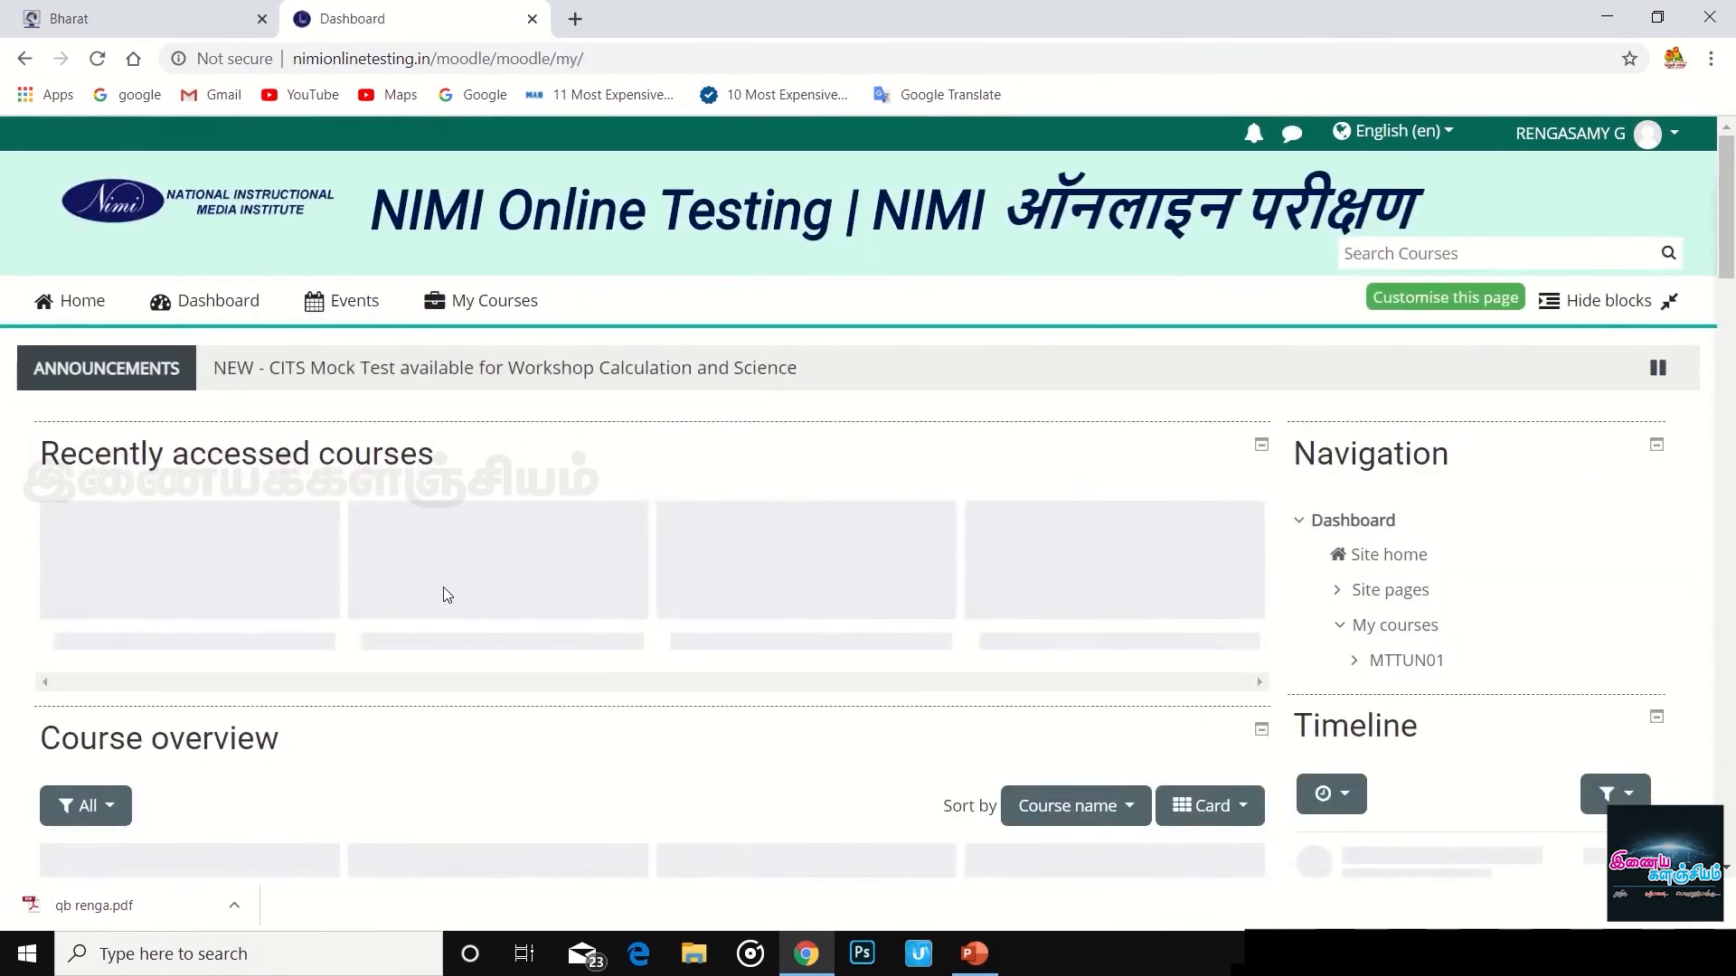
- Step through the dashboard tour's Timeline, Recently accessed and Course overview steps, then end it
{"action": "scroll", "coordinate": [854, 497], "scroll_direction": "down", "scroll_amount": 4}
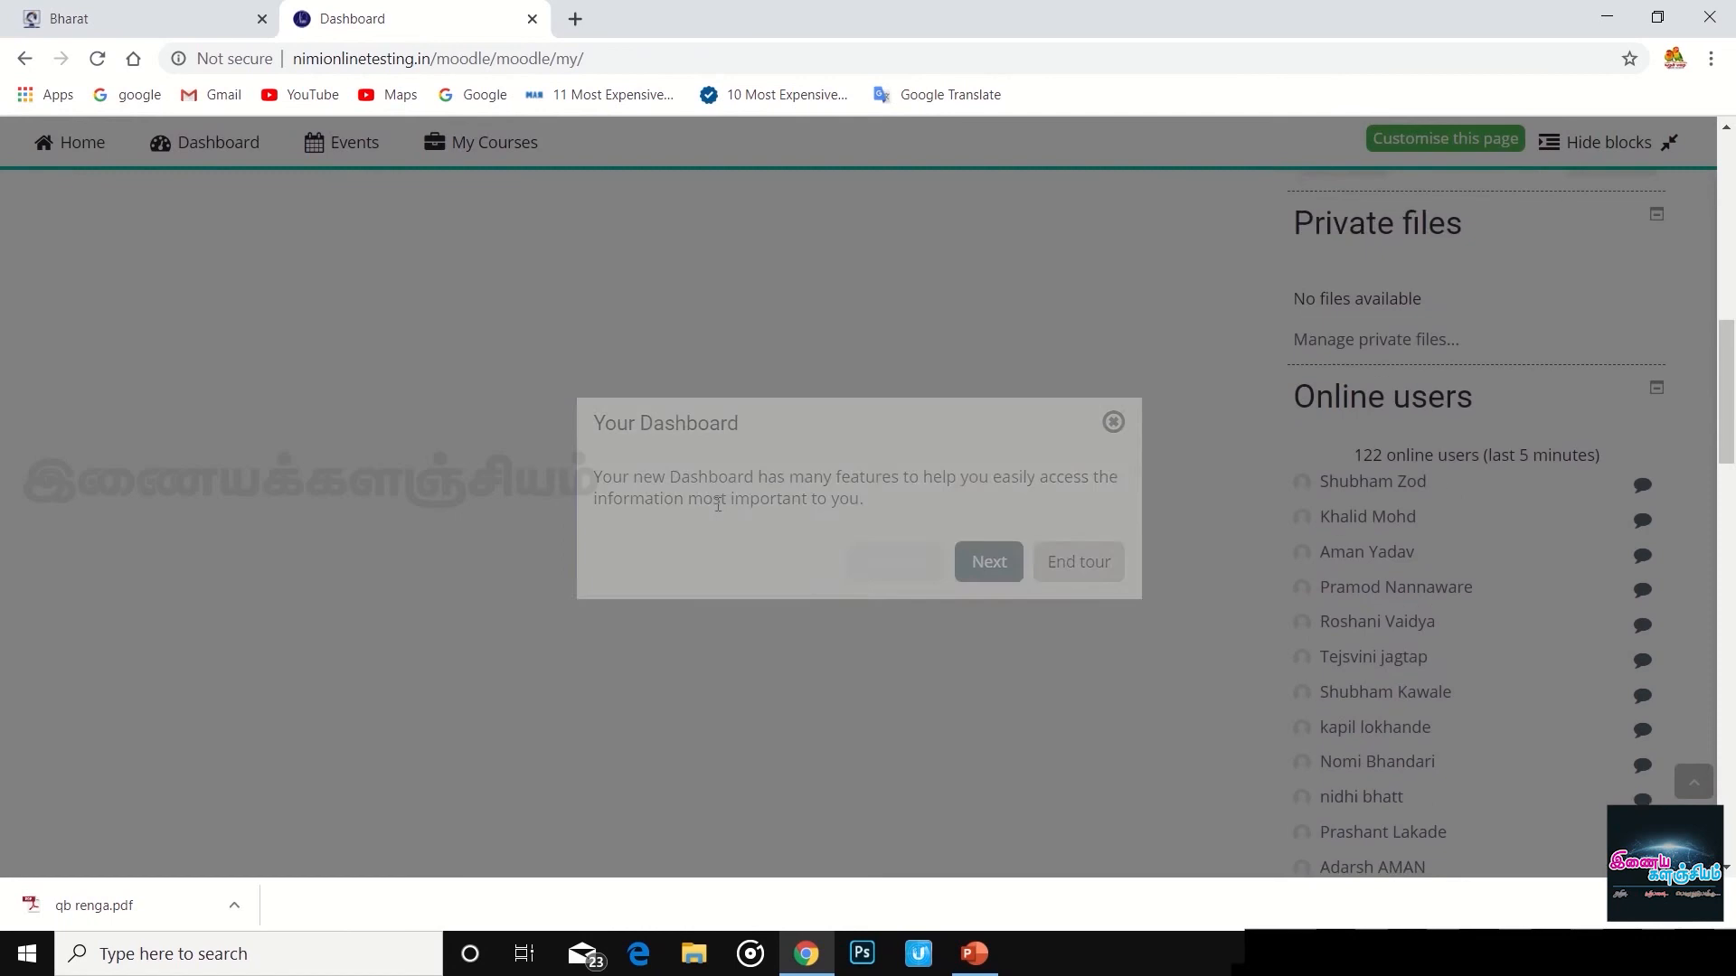
{"action": "scroll", "coordinate": [718, 505], "scroll_direction": "up", "scroll_amount": 4}
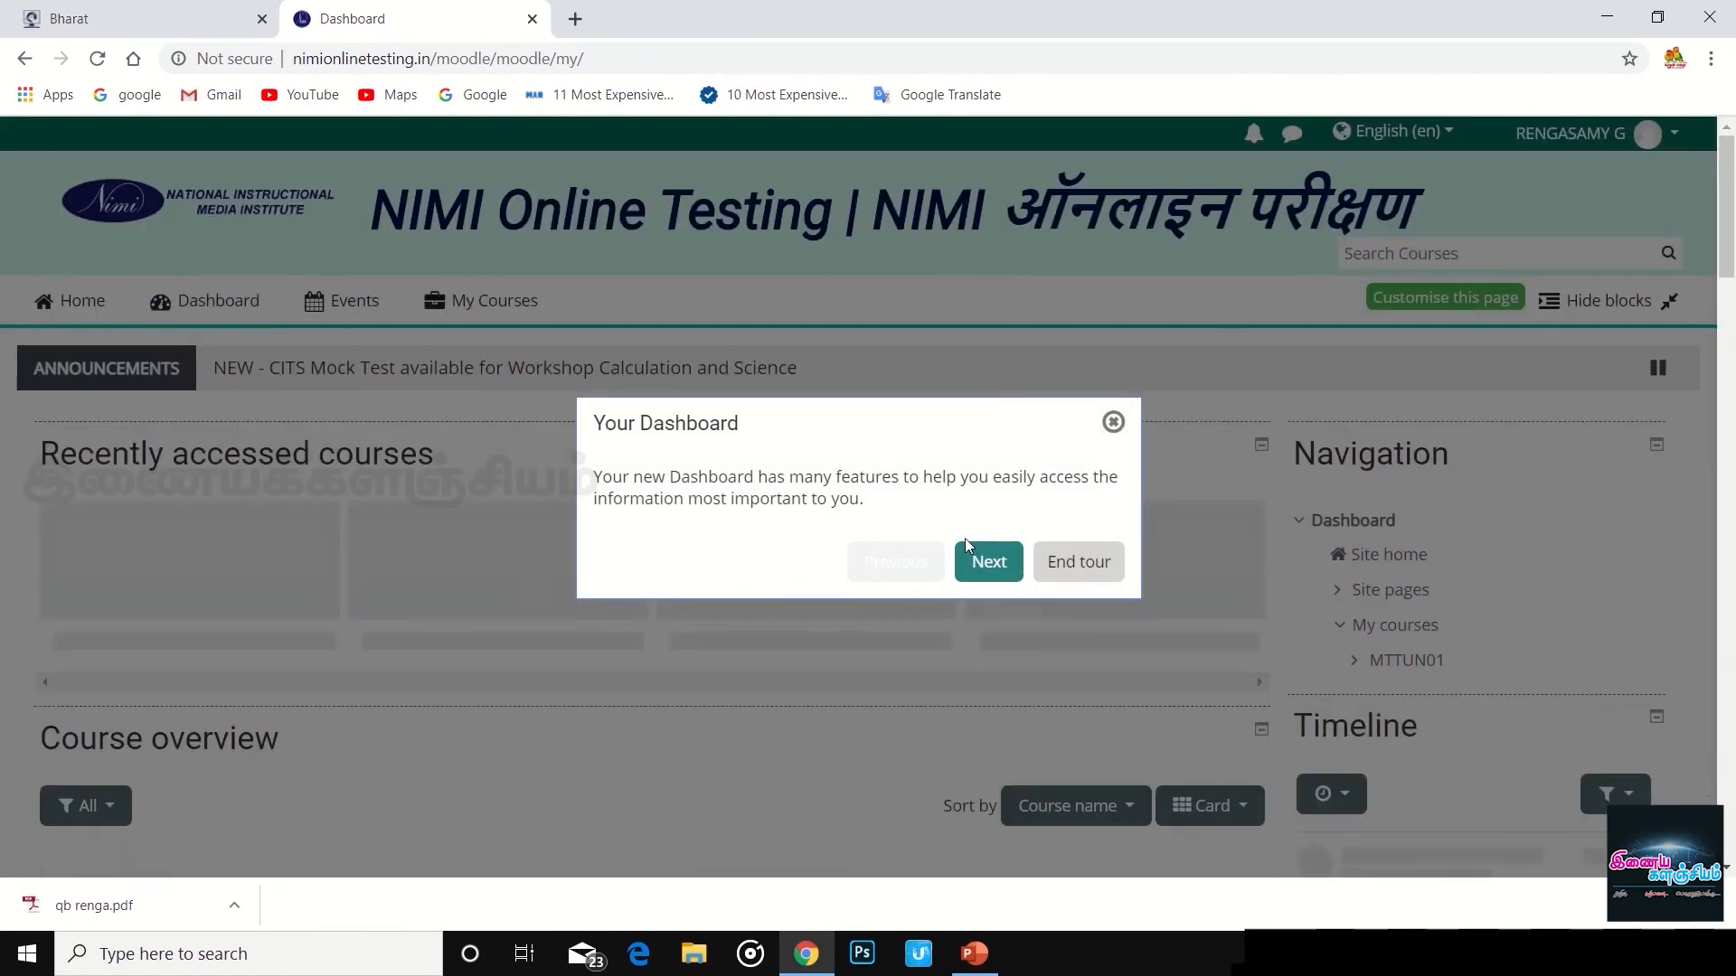
{"action": "left_click", "coordinate": [989, 561]}
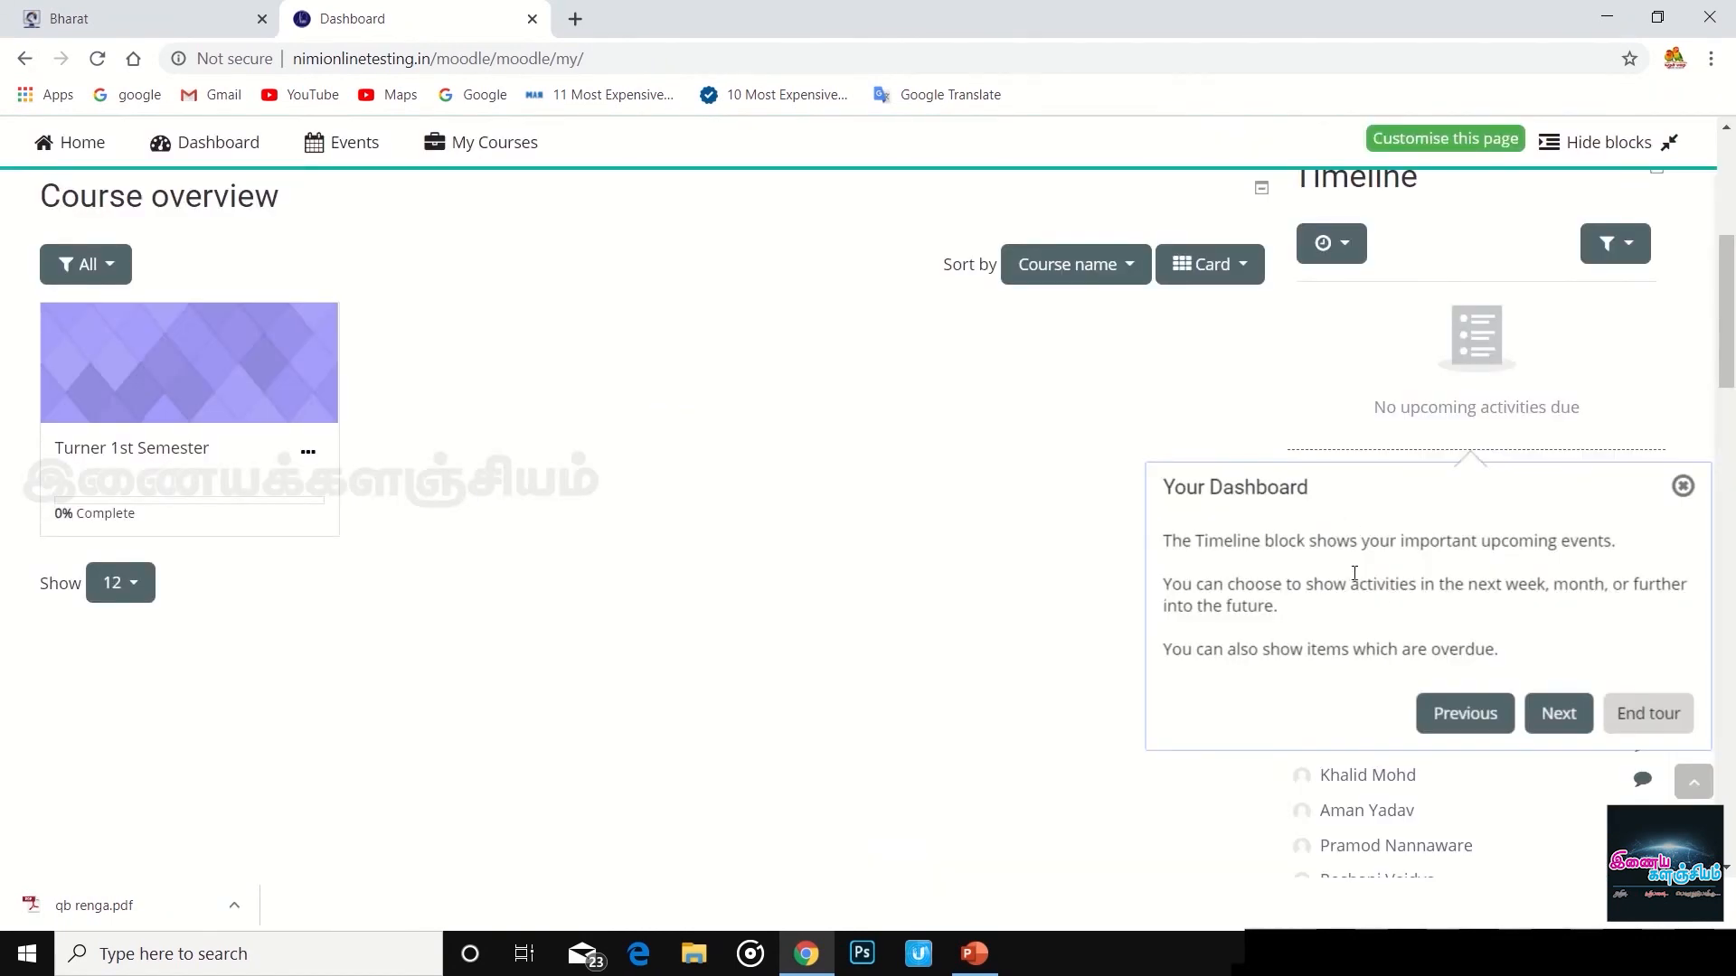
{"action": "left_click", "coordinate": [1564, 714]}
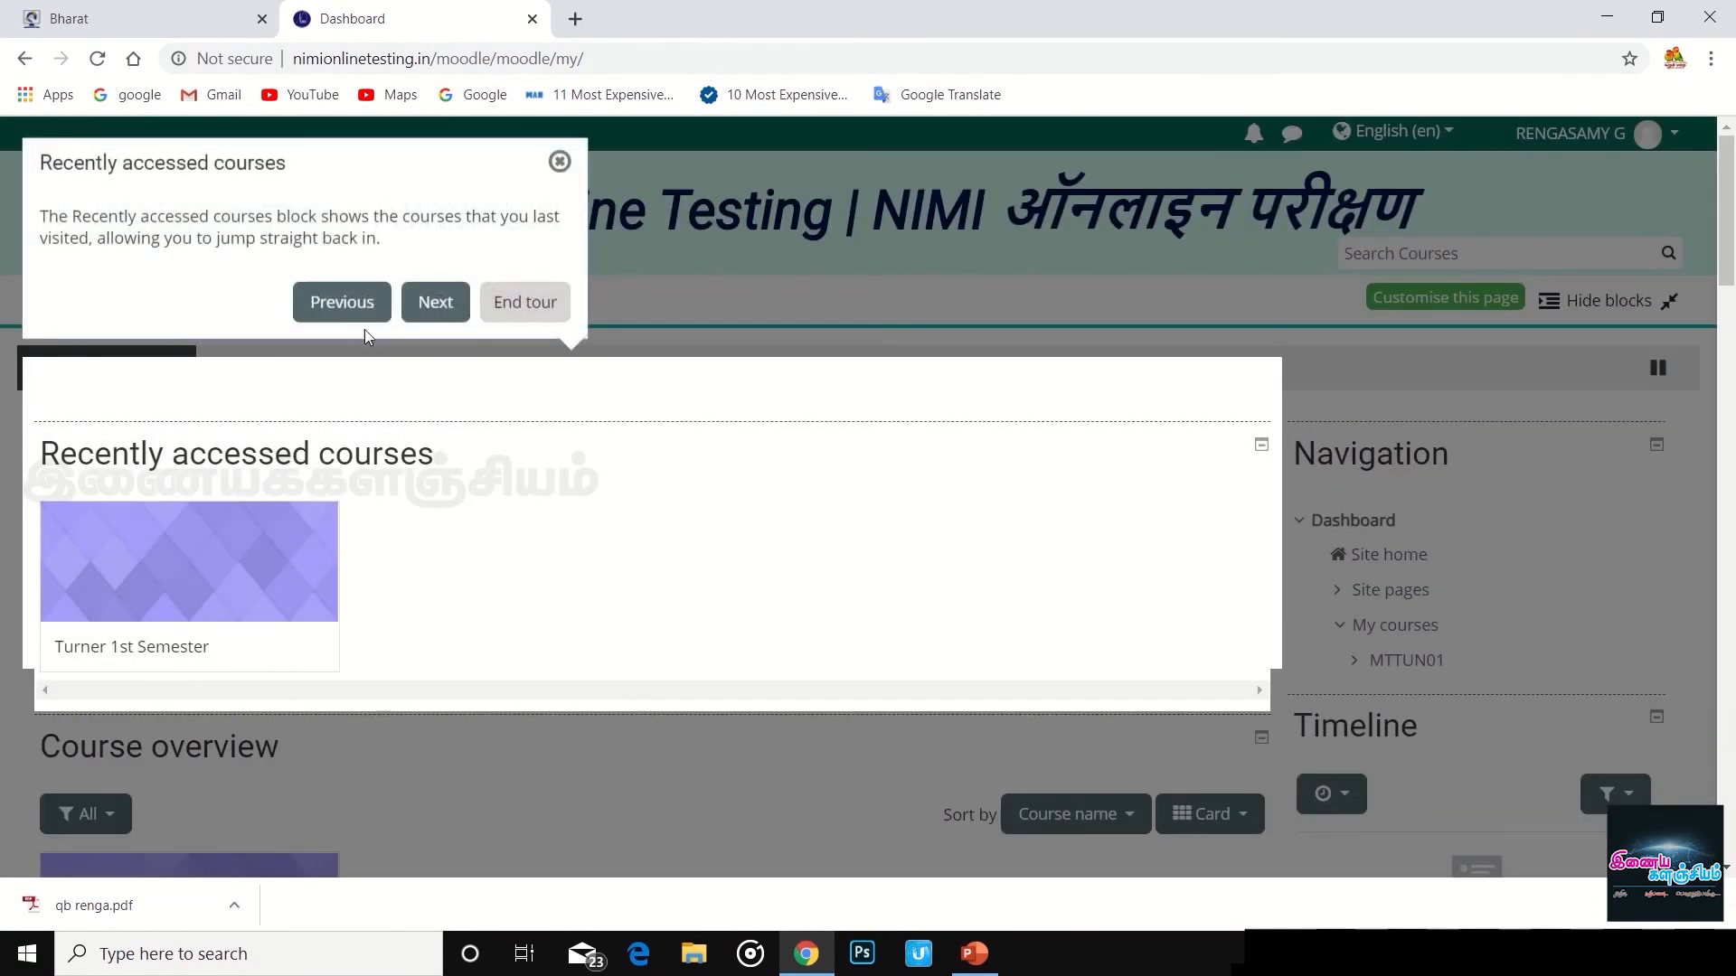
{"action": "left_click", "coordinate": [437, 304]}
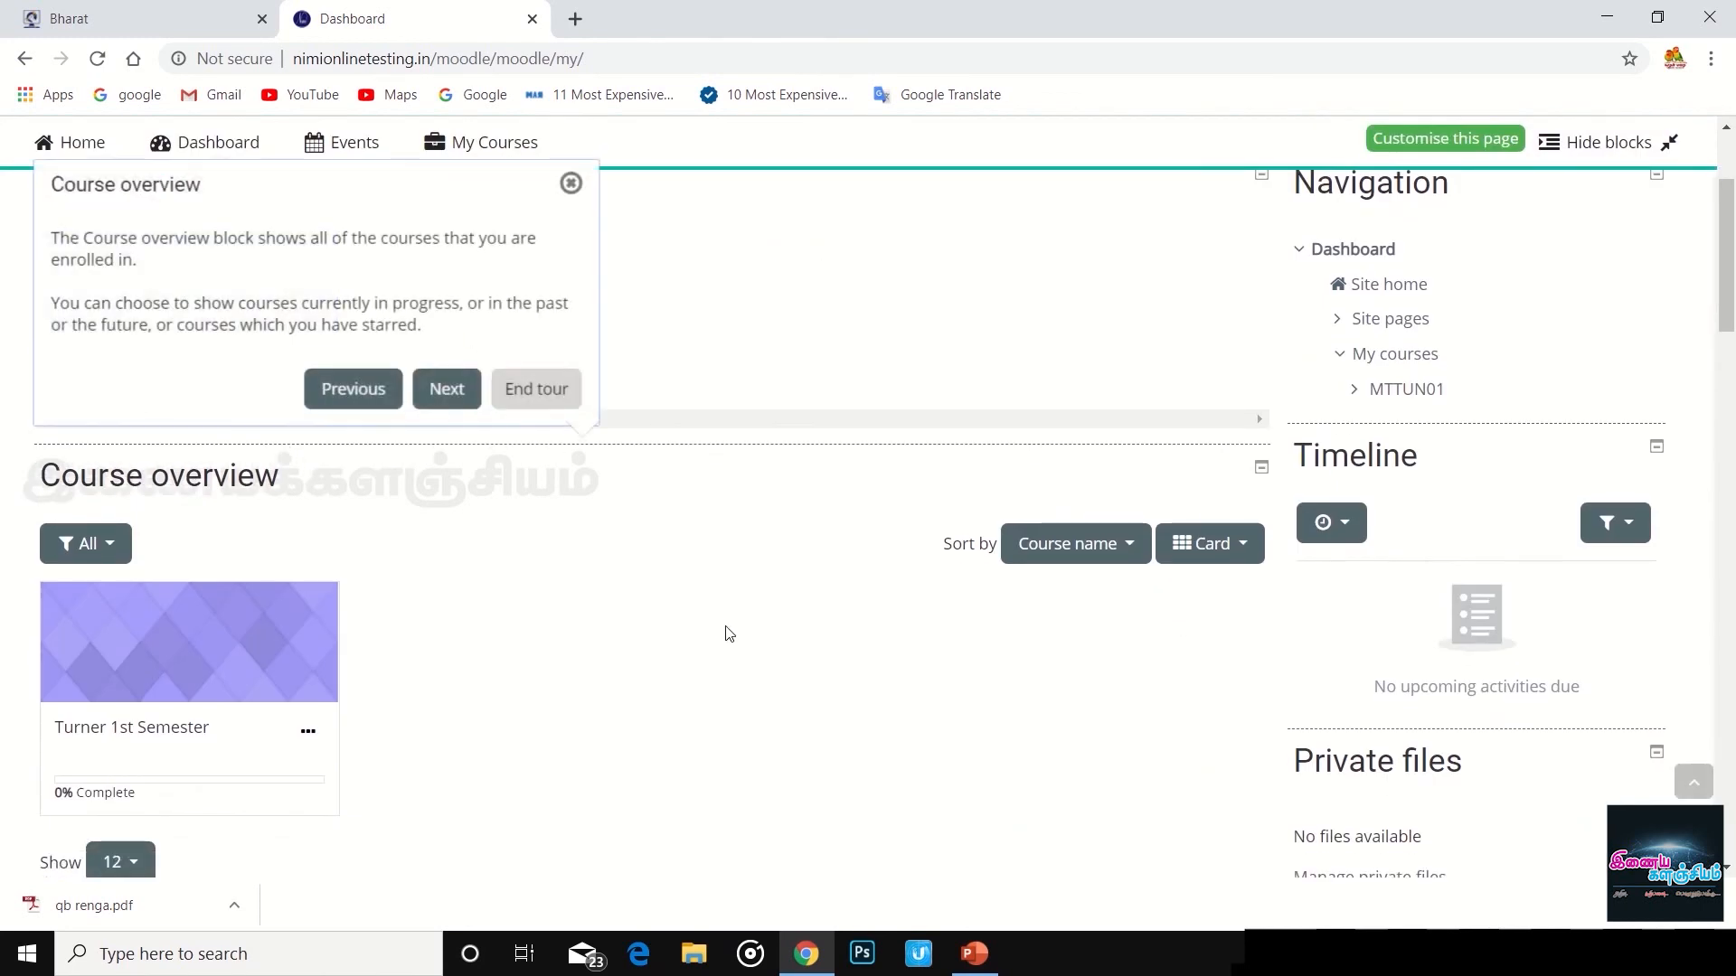
{"action": "scroll", "coordinate": [571, 547], "scroll_direction": "up", "scroll_amount": 3}
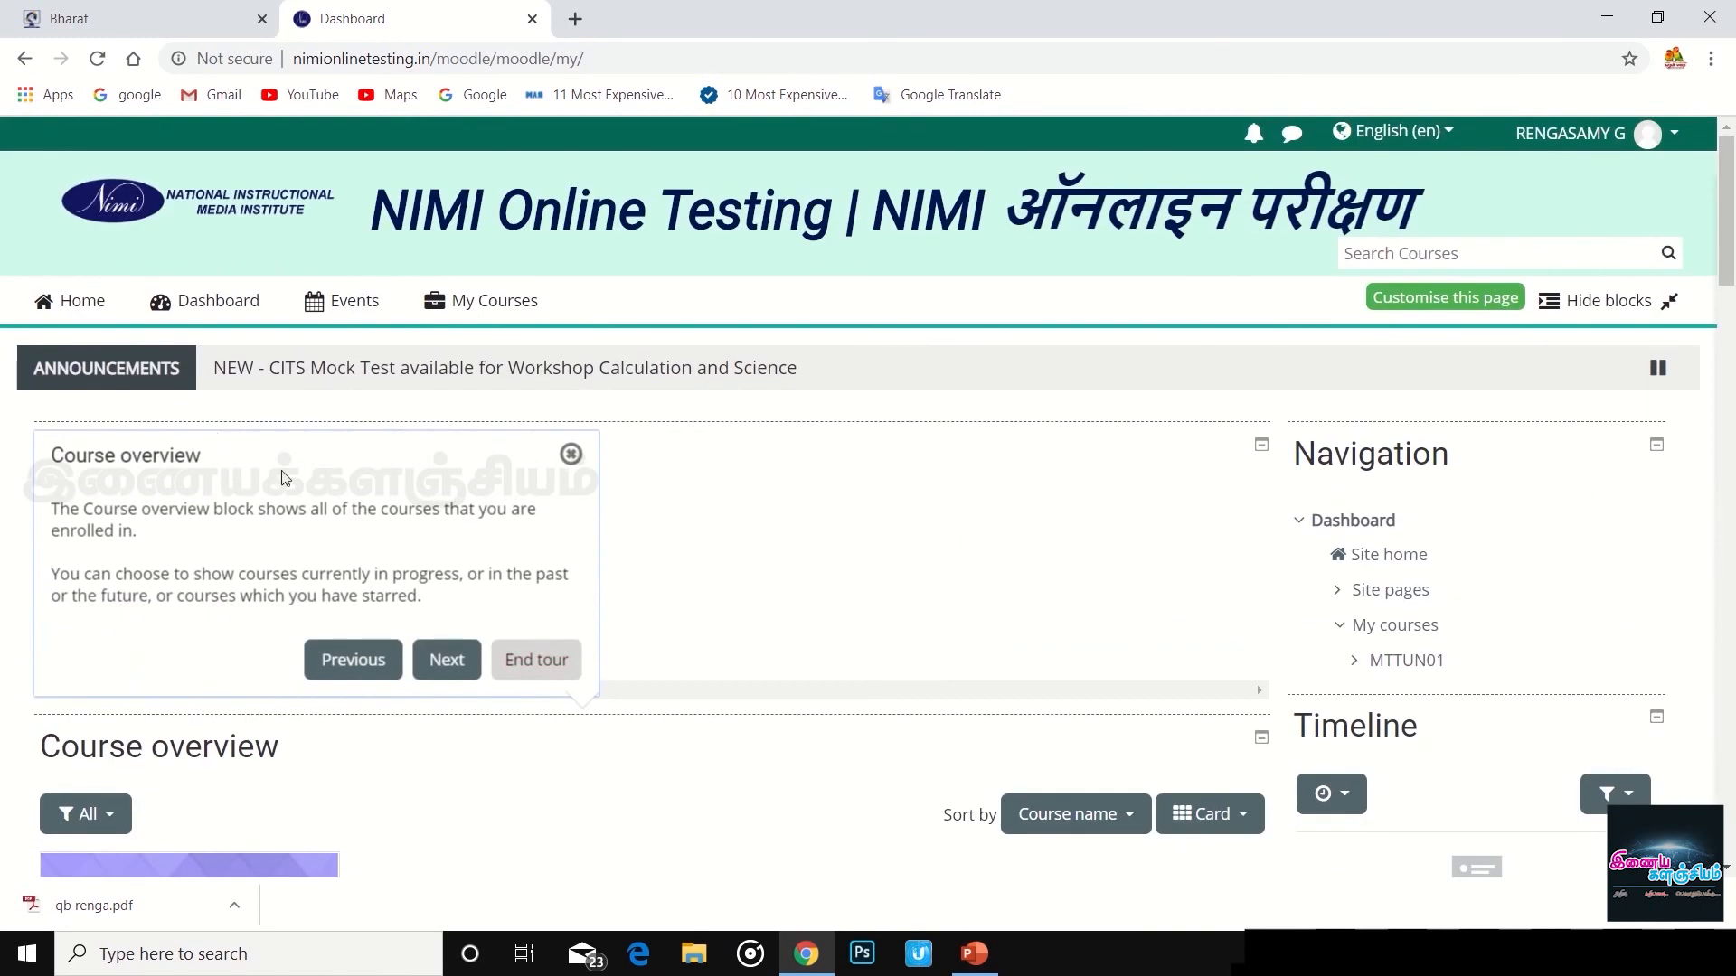
{"action": "left_click", "coordinate": [437, 667]}
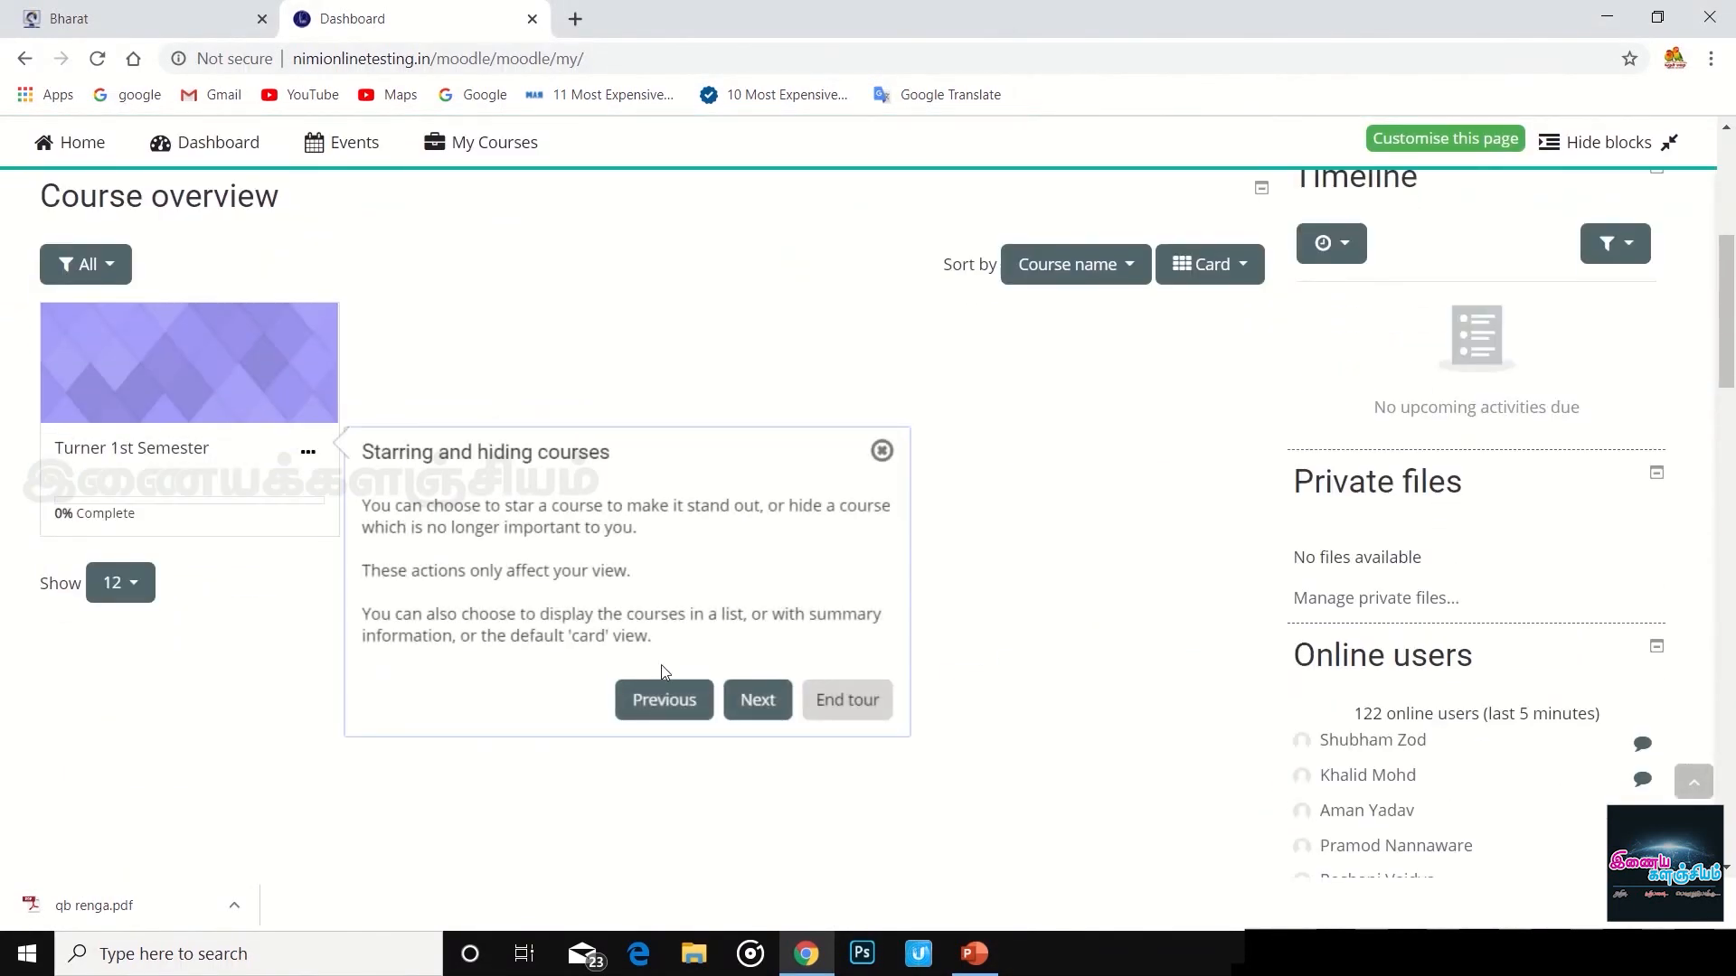
{"action": "left_click", "coordinate": [839, 711]}
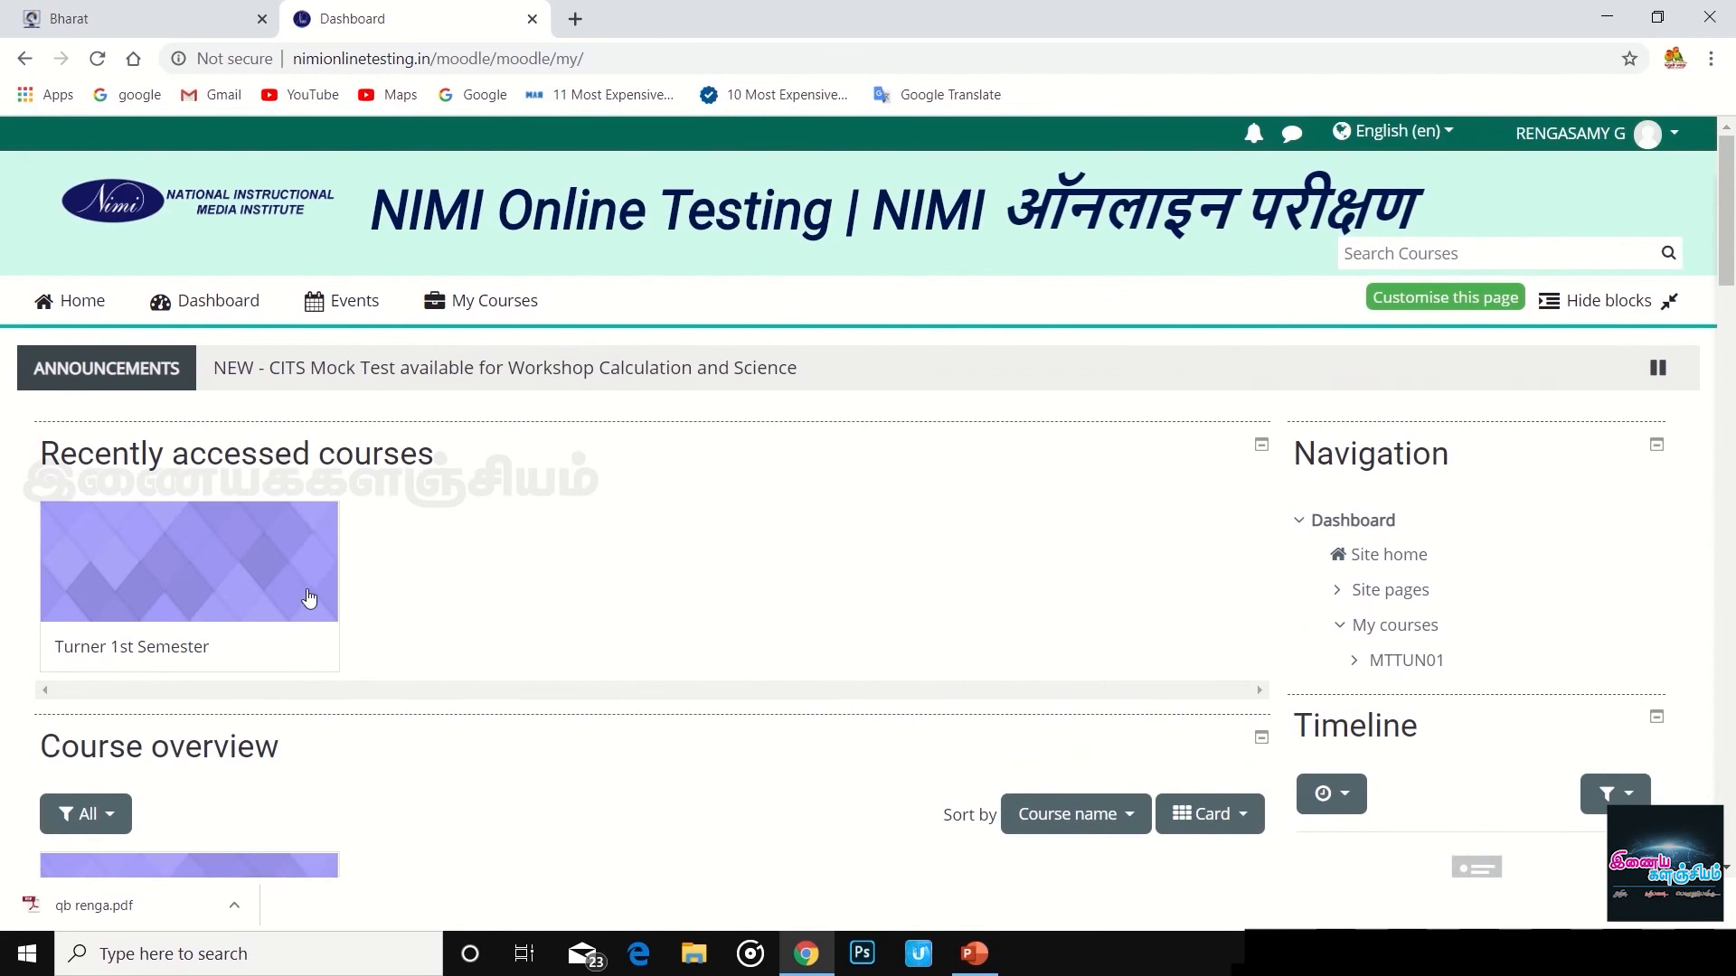
- Sort the course overview by Last accessed, expand MTTUN01, and go to the Events calendar
{"action": "scroll", "coordinate": [418, 543], "scroll_direction": "down", "scroll_amount": 4}
{"action": "scroll", "coordinate": [484, 523], "scroll_direction": "down", "scroll_amount": 2}
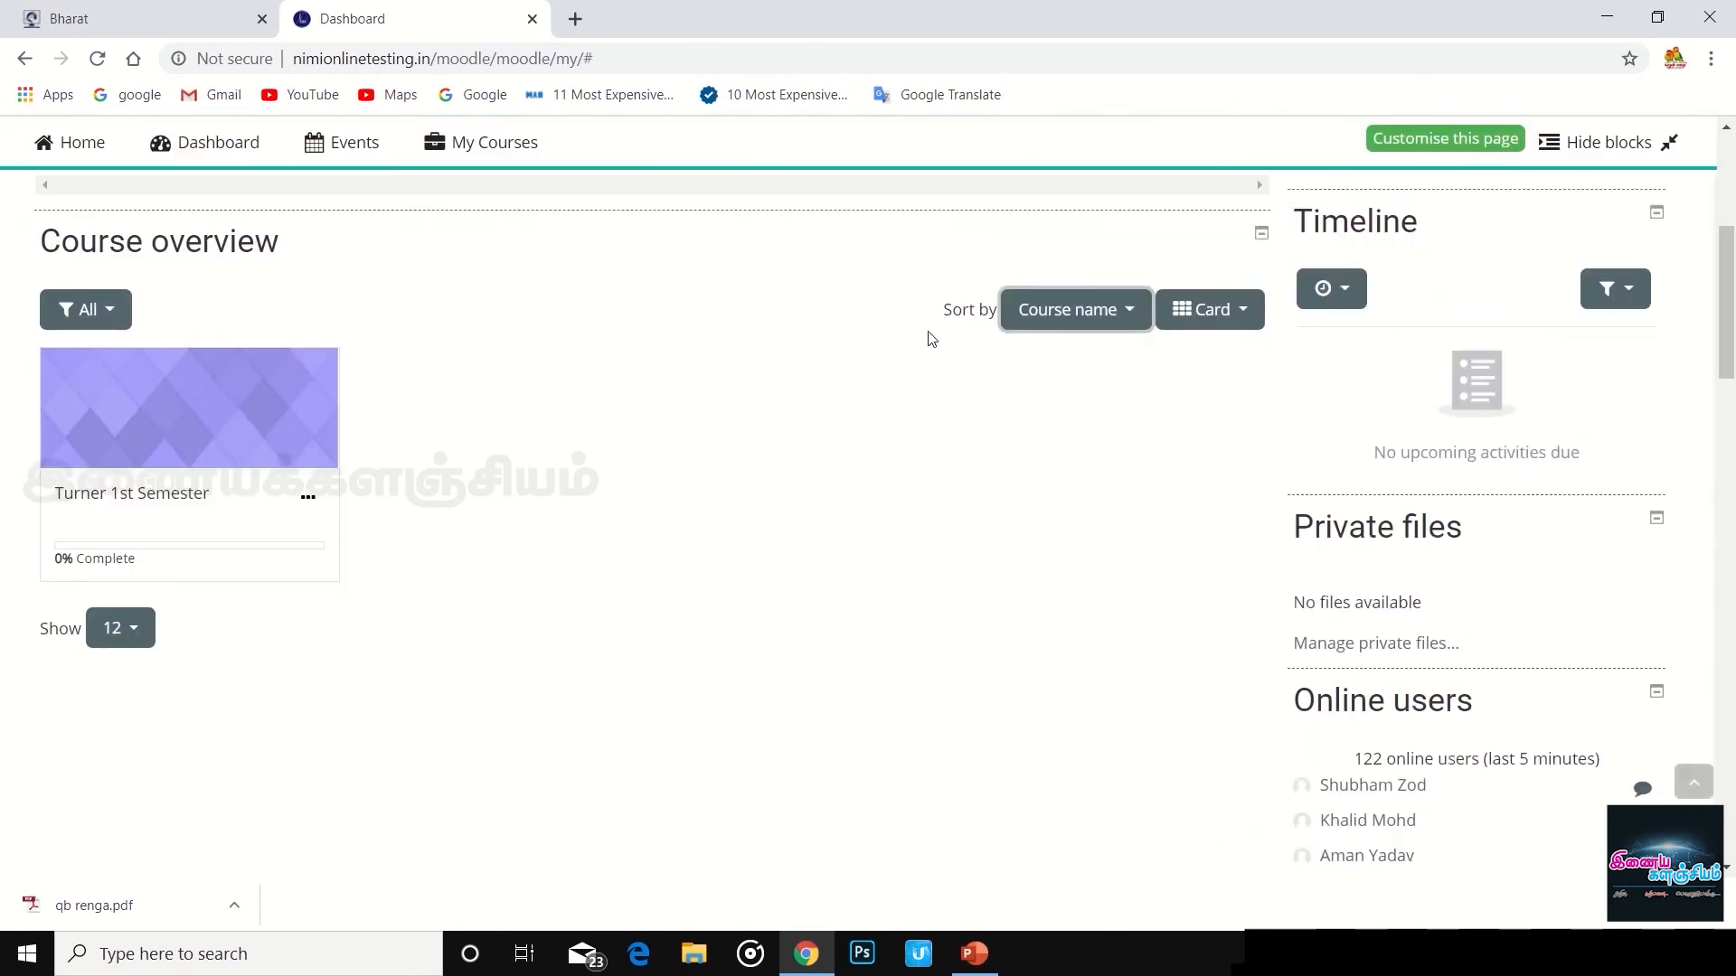
{"action": "left_click", "coordinate": [107, 312]}
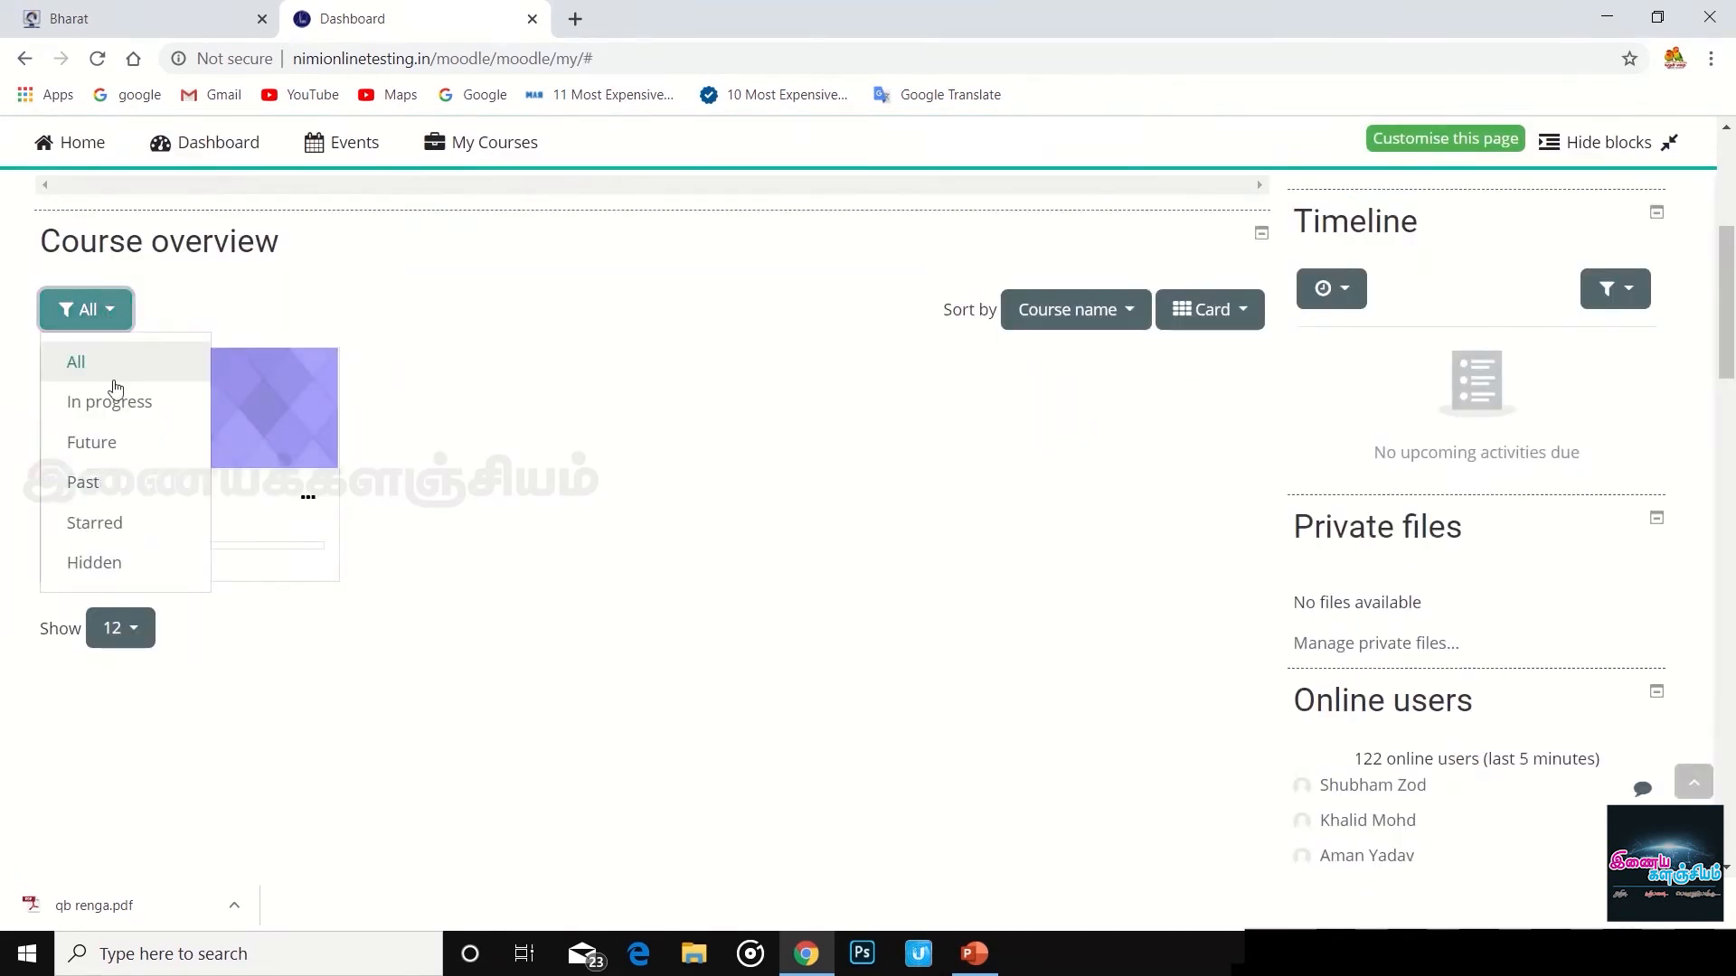
{"action": "left_click", "coordinate": [1102, 311]}
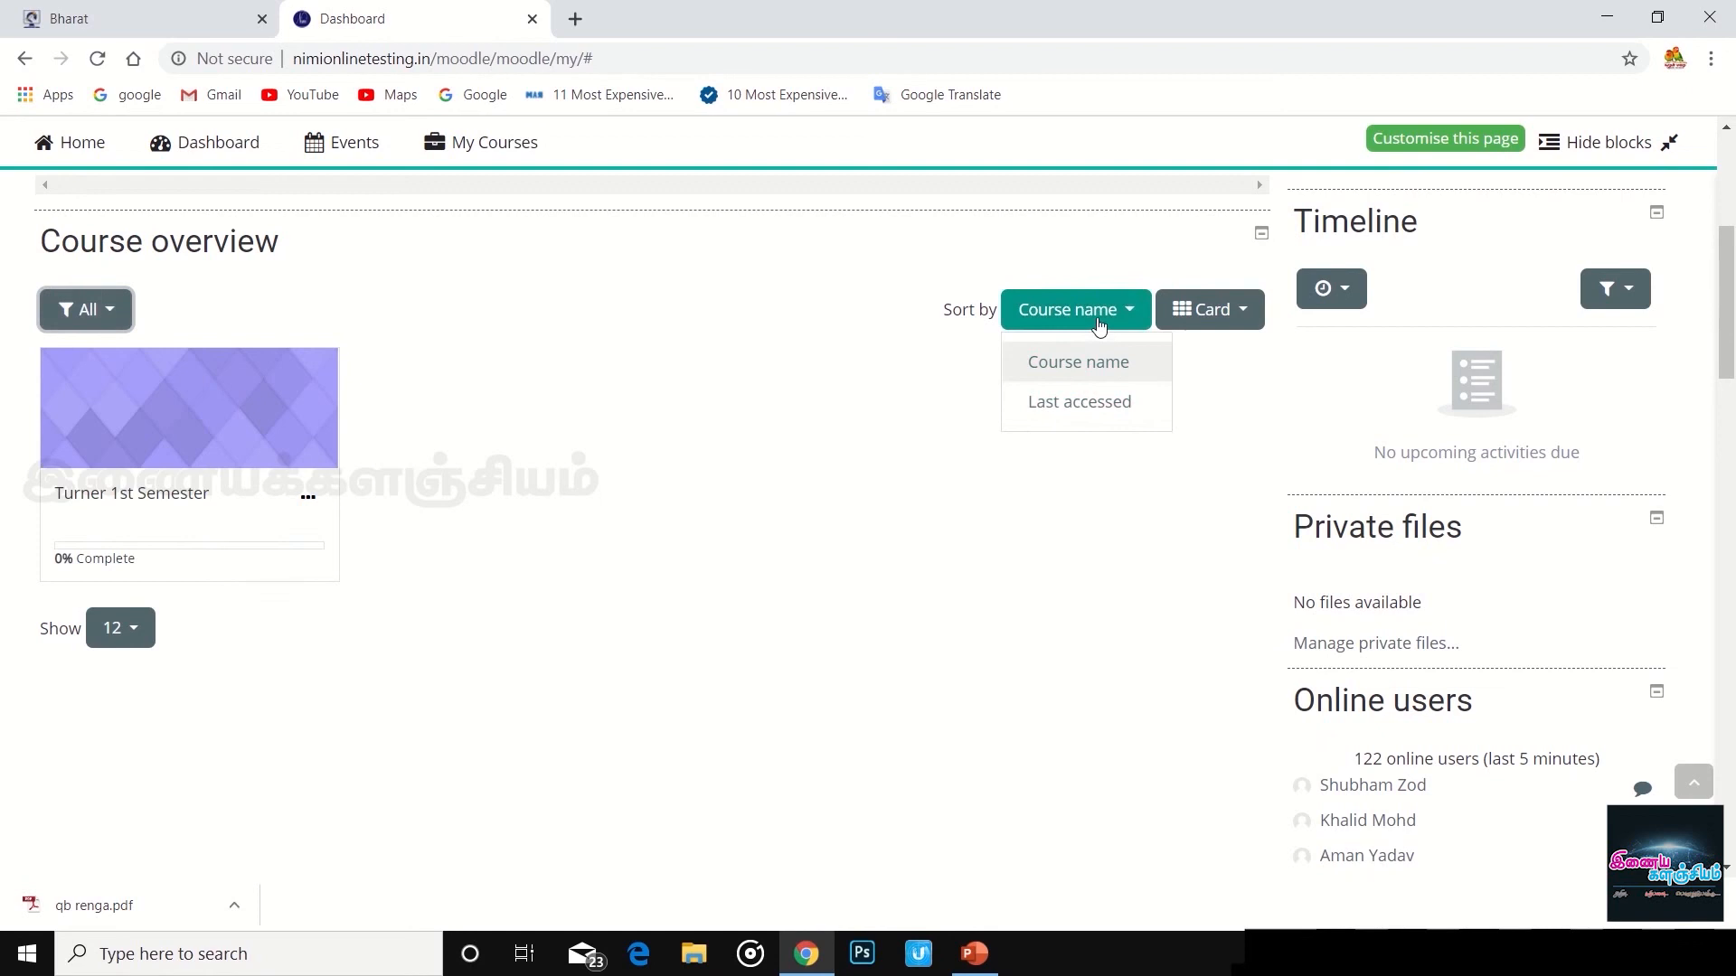
{"action": "left_click", "coordinate": [1085, 402]}
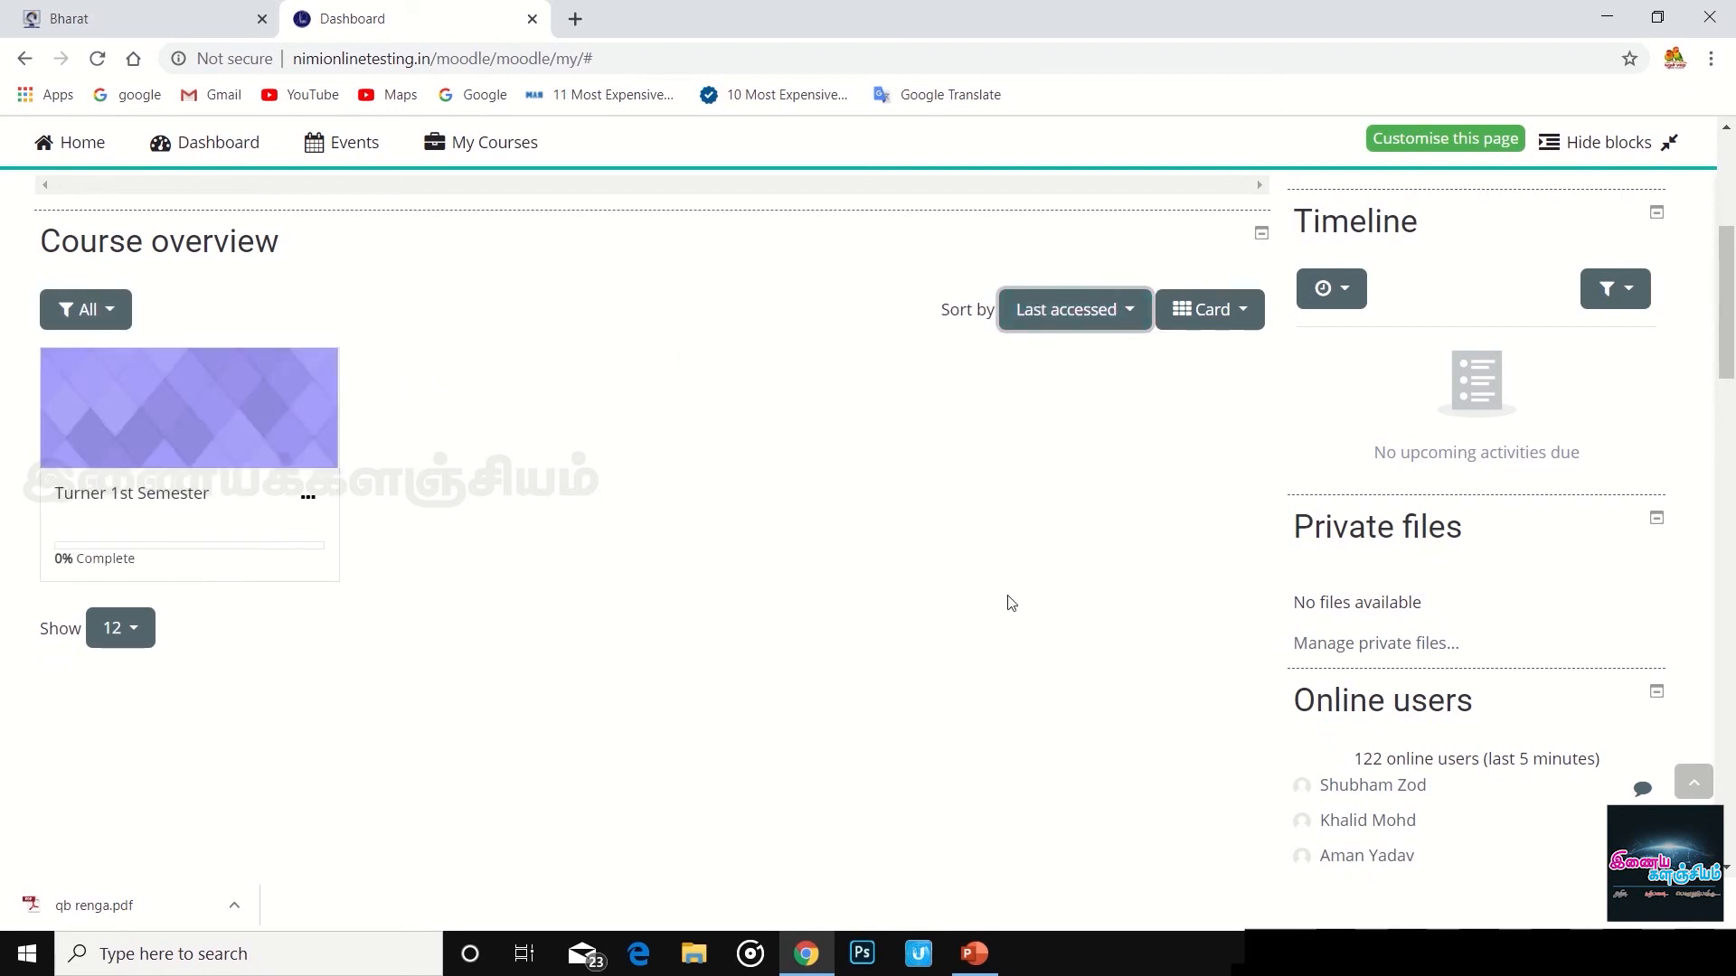
{"action": "scroll", "coordinate": [1011, 603], "scroll_direction": "up", "scroll_amount": 6}
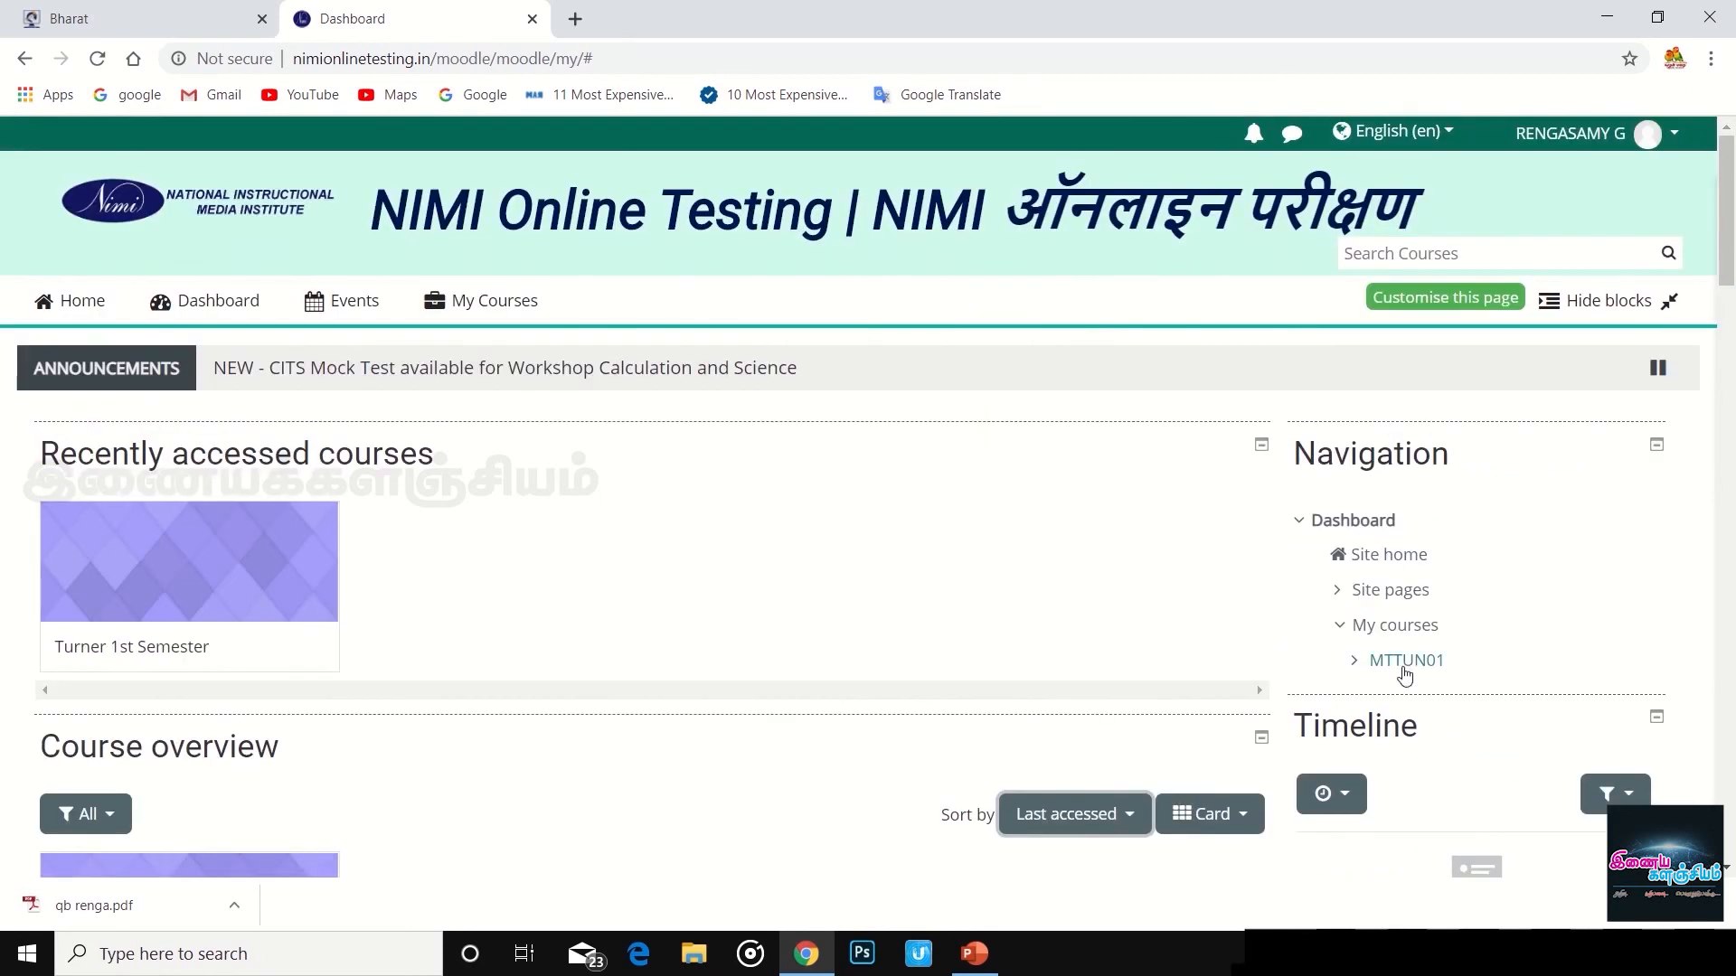
{"action": "double_click", "coordinate": [1363, 665]}
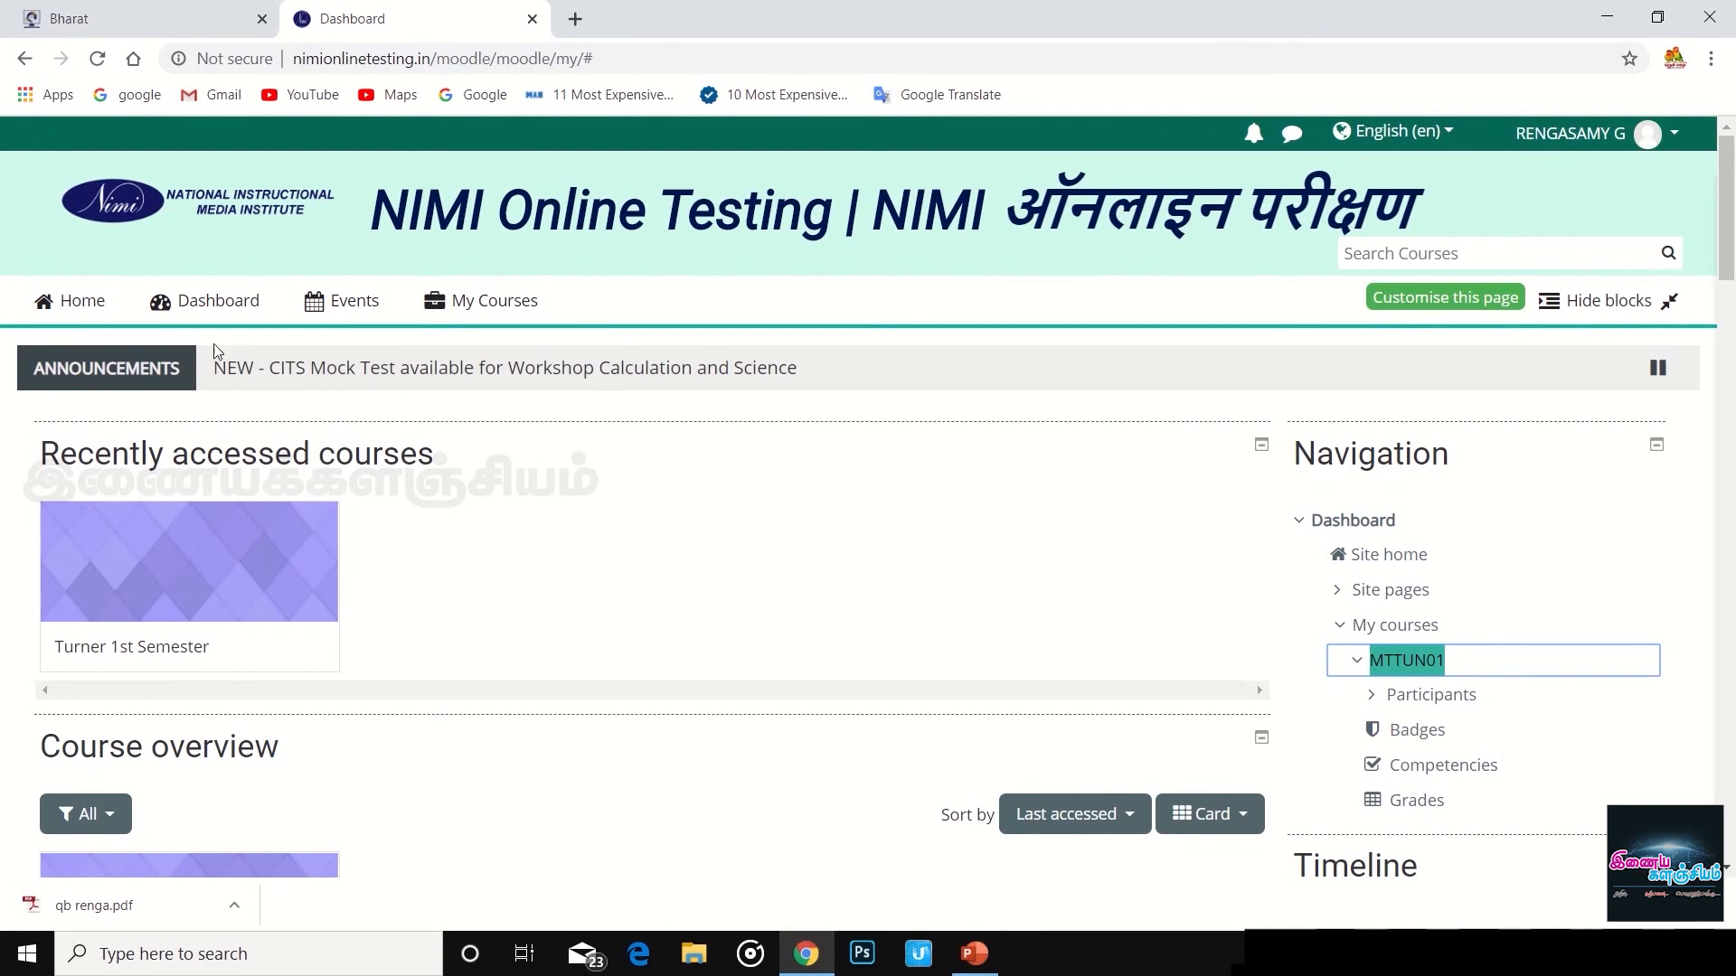
{"action": "left_click", "coordinate": [333, 331]}
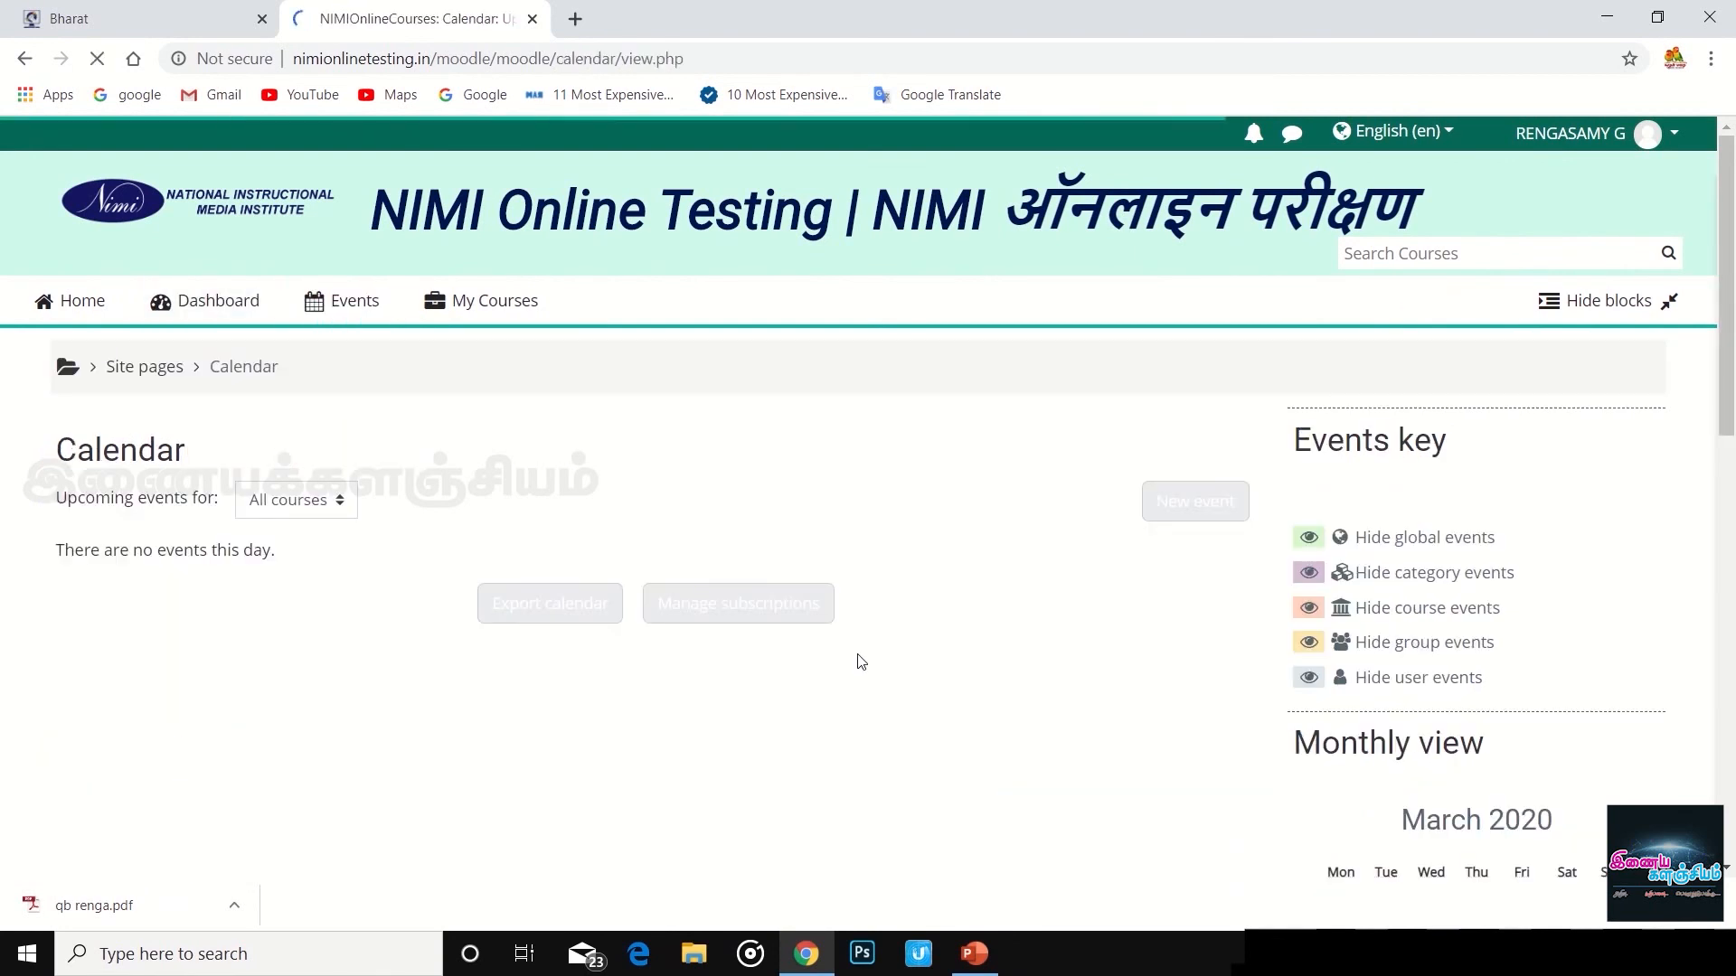
- Browse the calendar and My Courses list, then view Grades showing Turner 1st Semester at 0.80
{"action": "scroll", "coordinate": [1049, 687], "scroll_direction": "down", "scroll_amount": 7}
{"action": "scroll", "coordinate": [1052, 681], "scroll_direction": "up", "scroll_amount": 5}
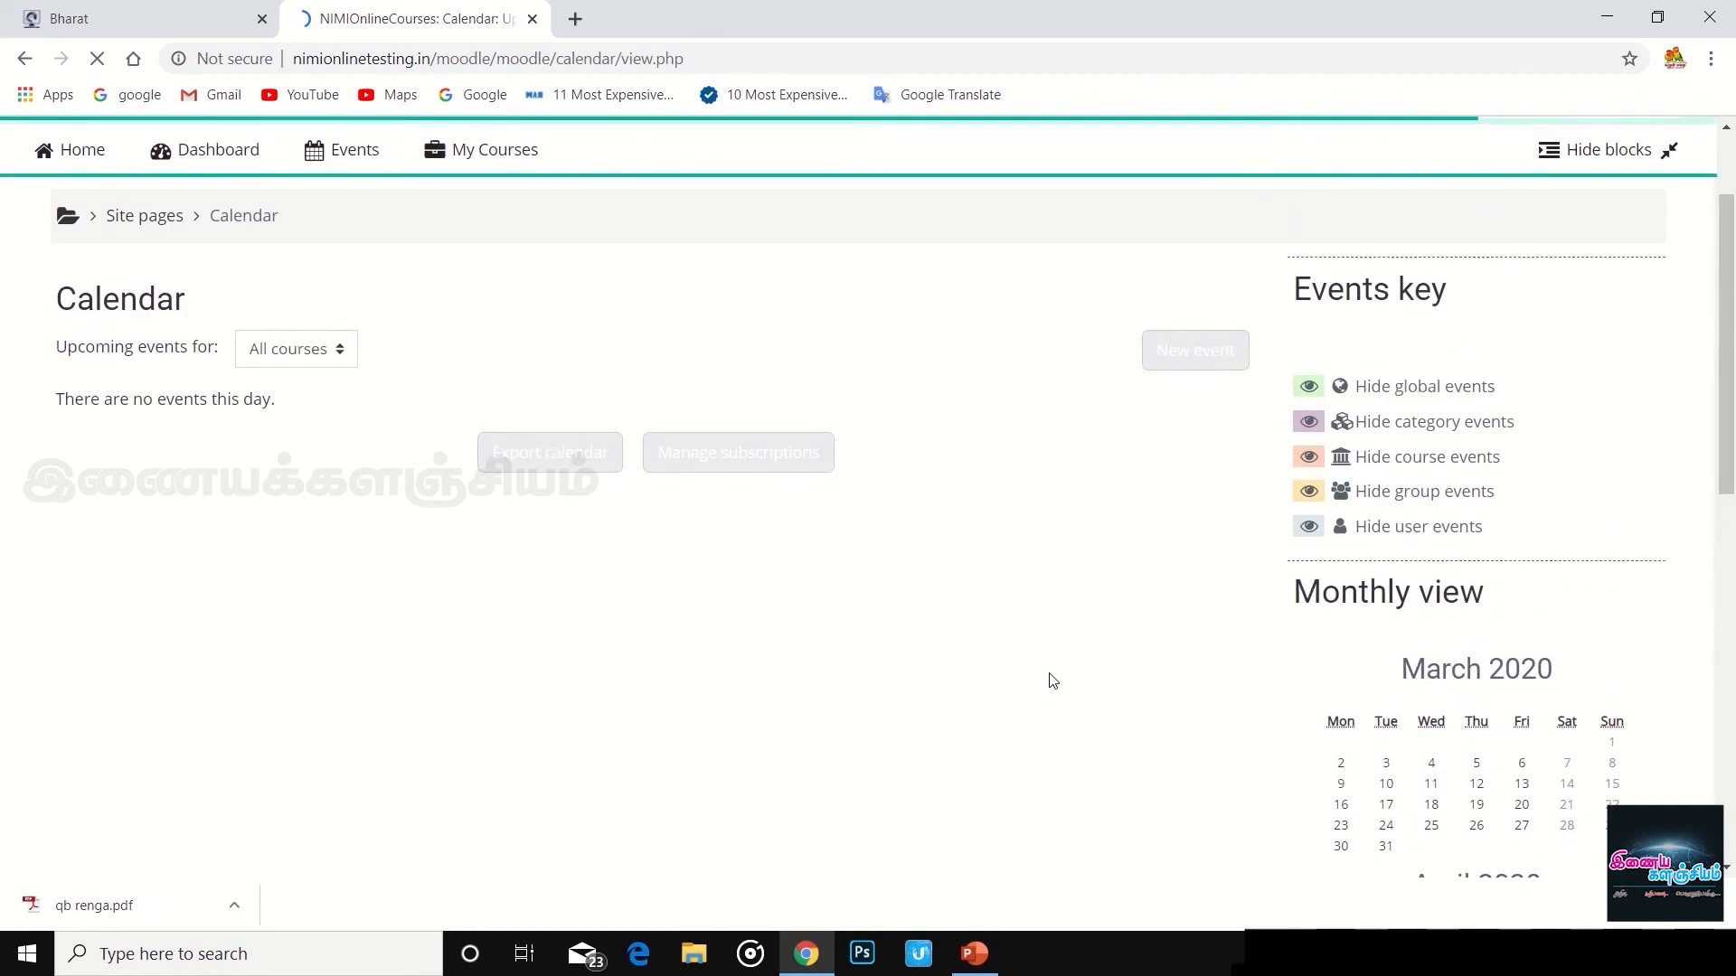
{"action": "scroll", "coordinate": [1067, 673], "scroll_direction": "up", "scroll_amount": 2}
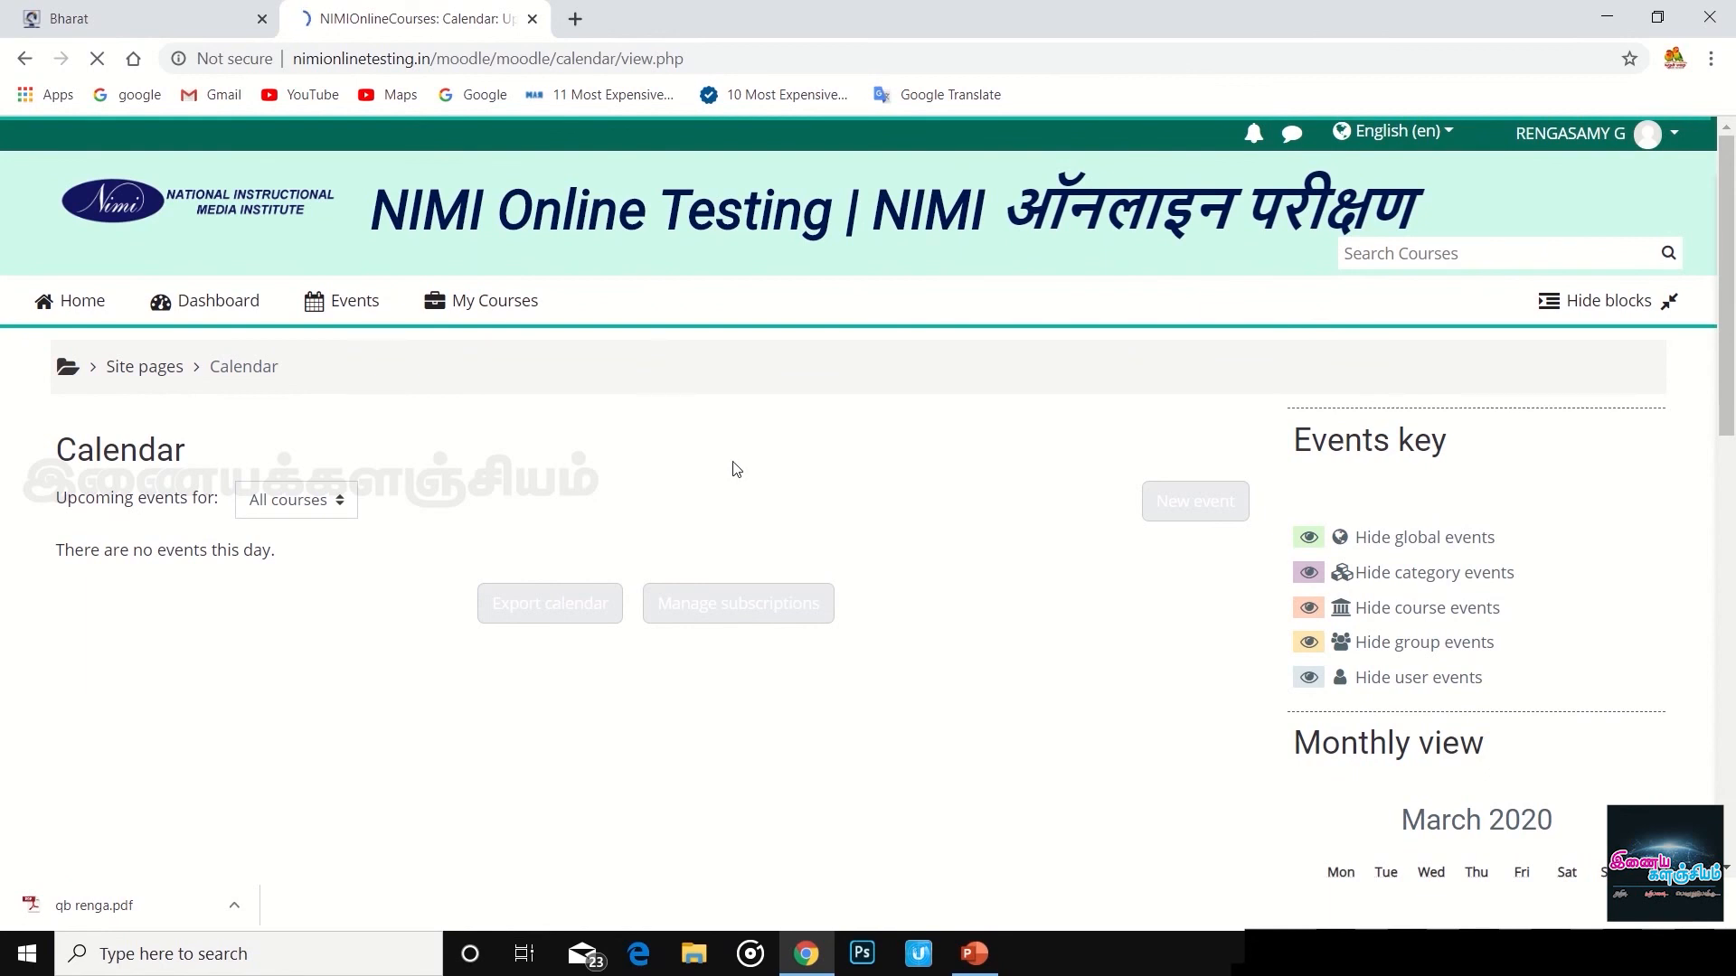
{"action": "left_click", "coordinate": [458, 308]}
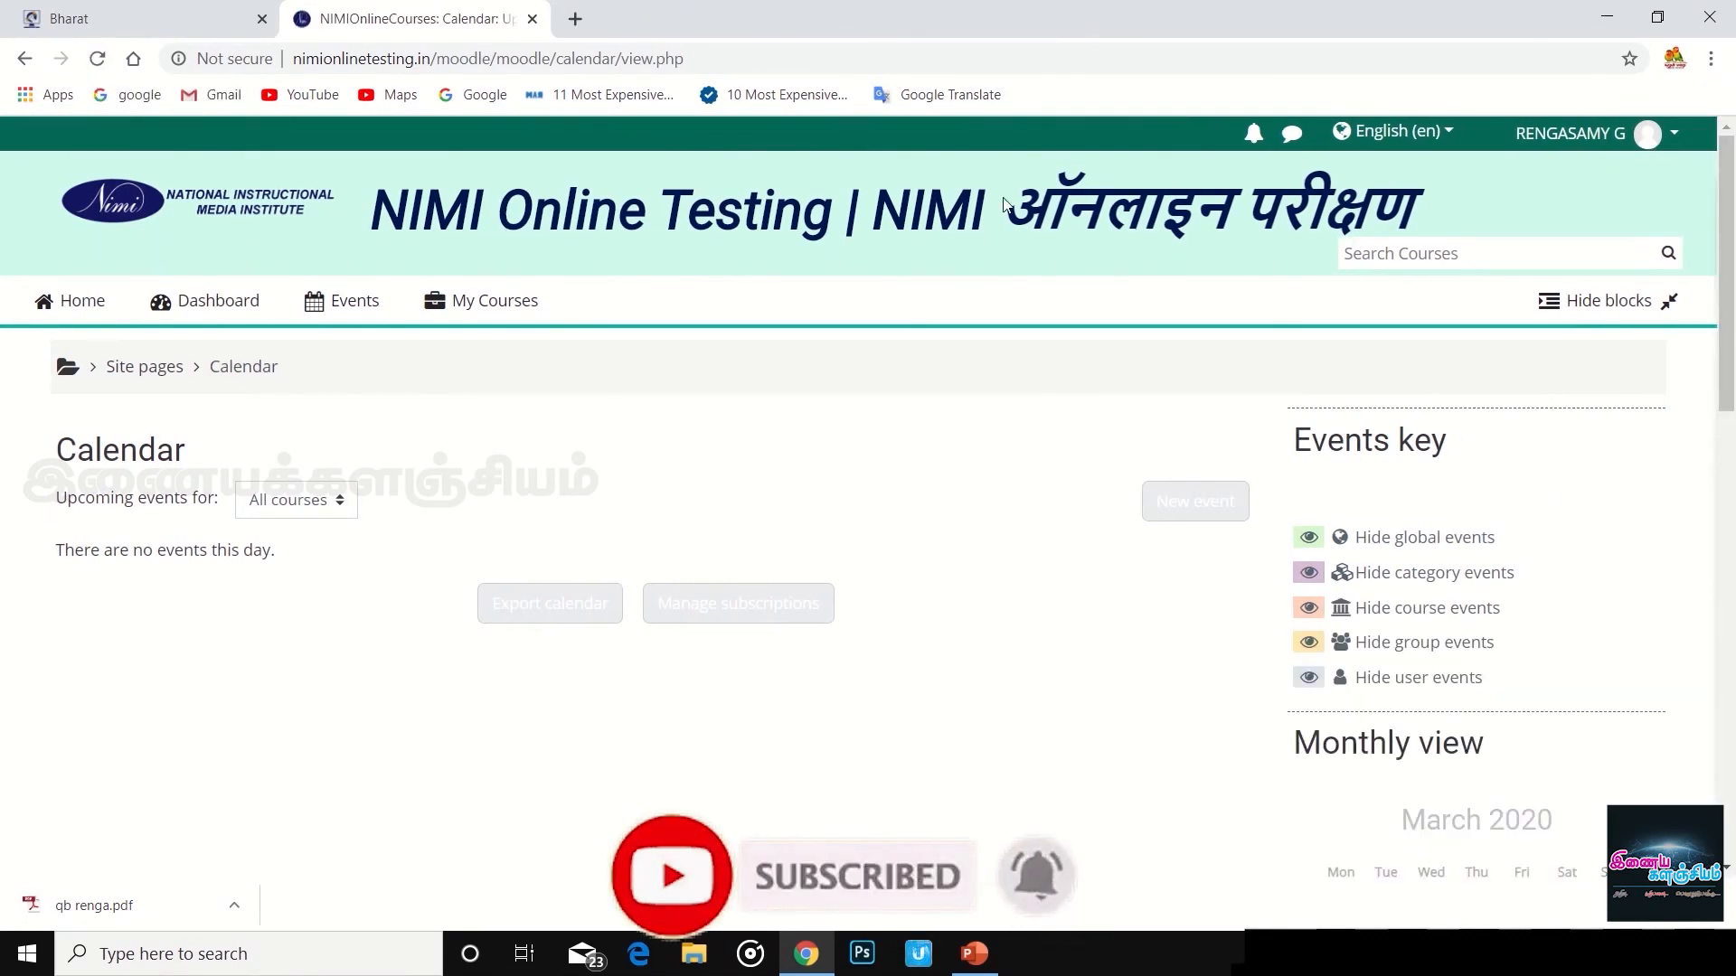
{"action": "left_click", "coordinate": [1677, 135]}
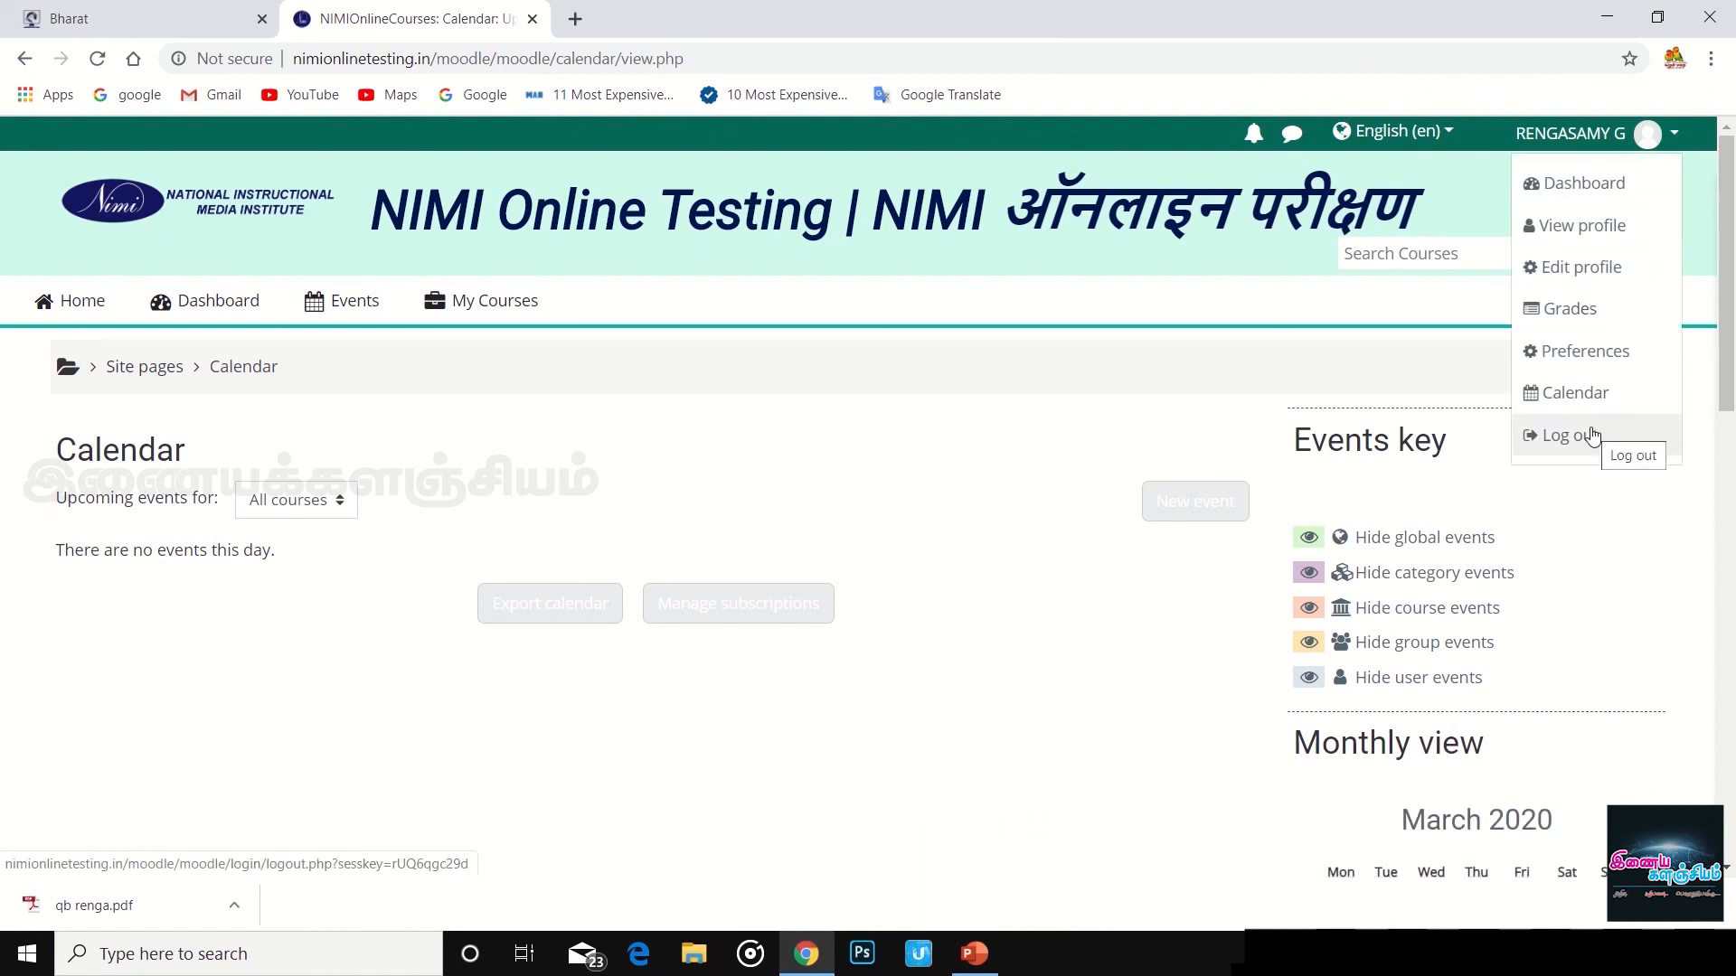
{"action": "left_click", "coordinate": [1572, 319]}
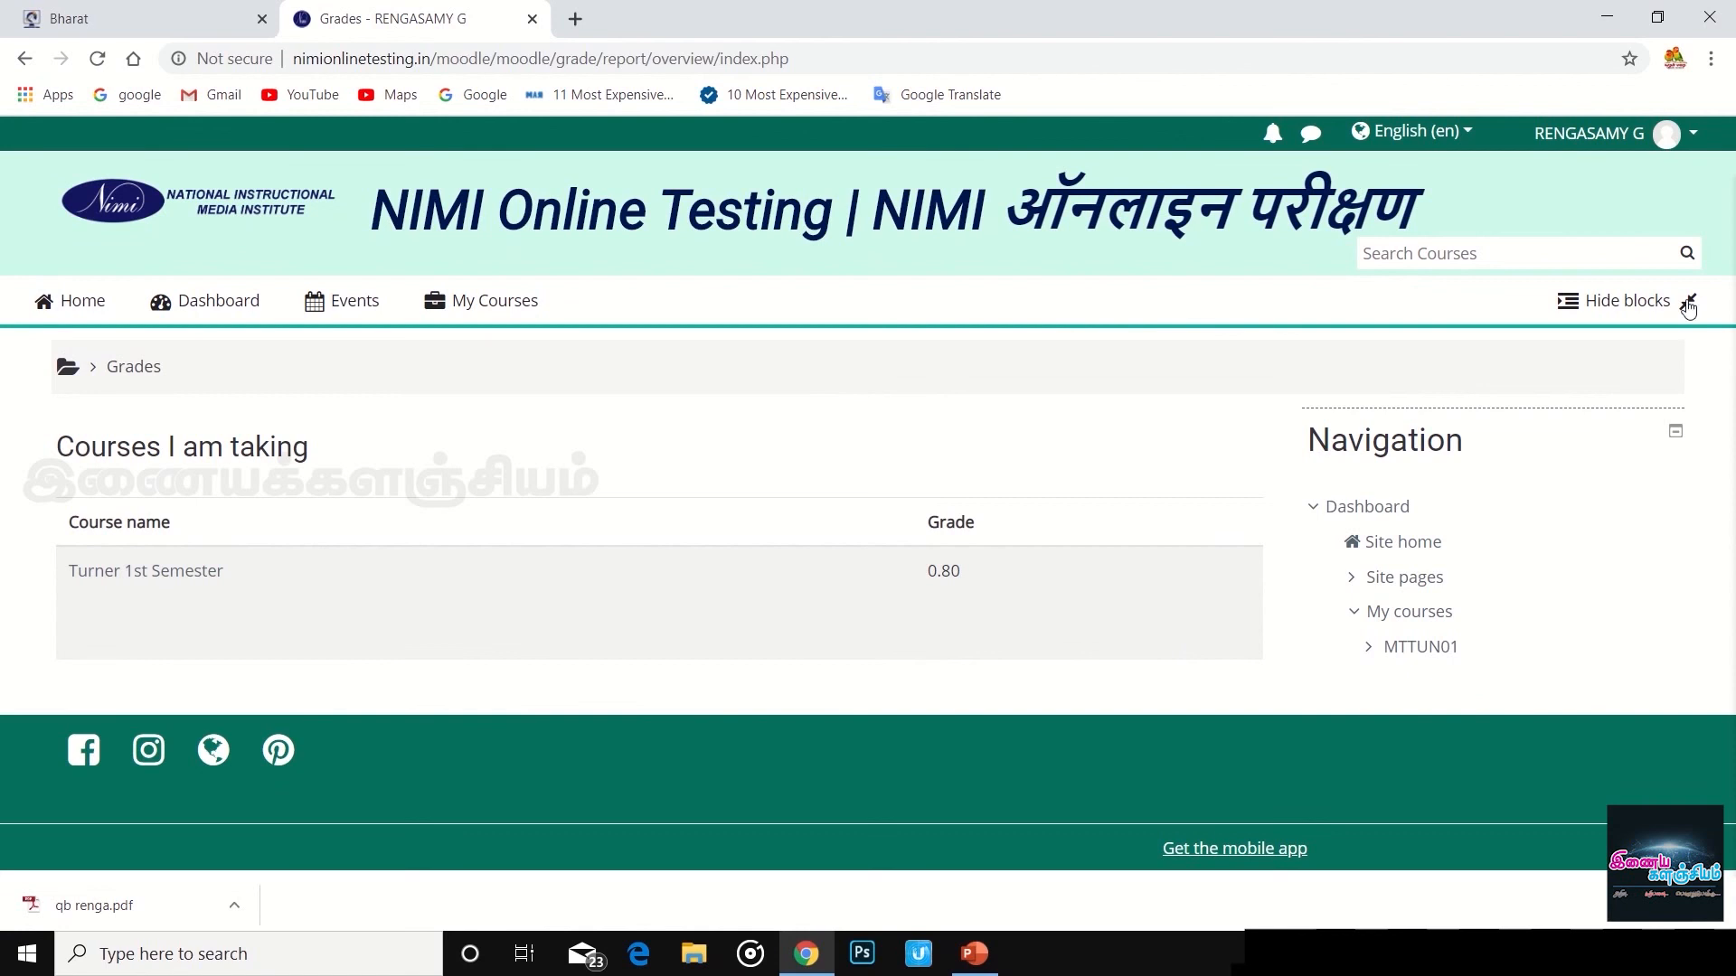
- Log out of NIMI Online Testing from the account menu
{"action": "left_click", "coordinate": [1691, 134]}
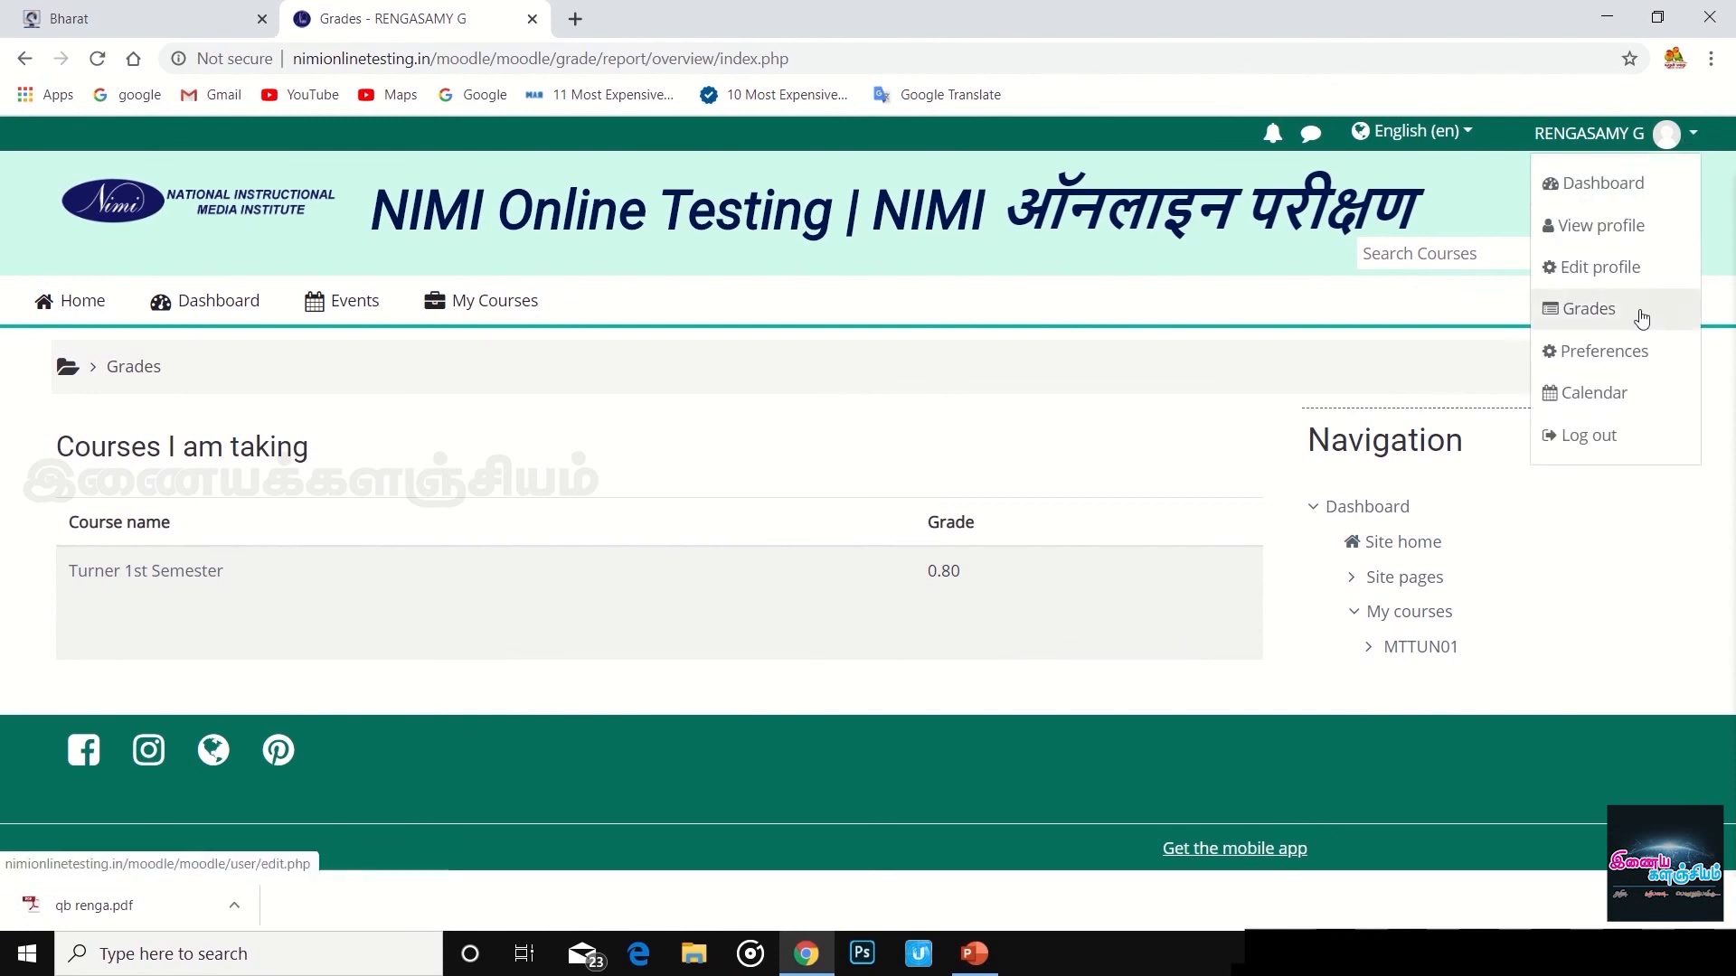
{"action": "left_click", "coordinate": [1633, 434]}
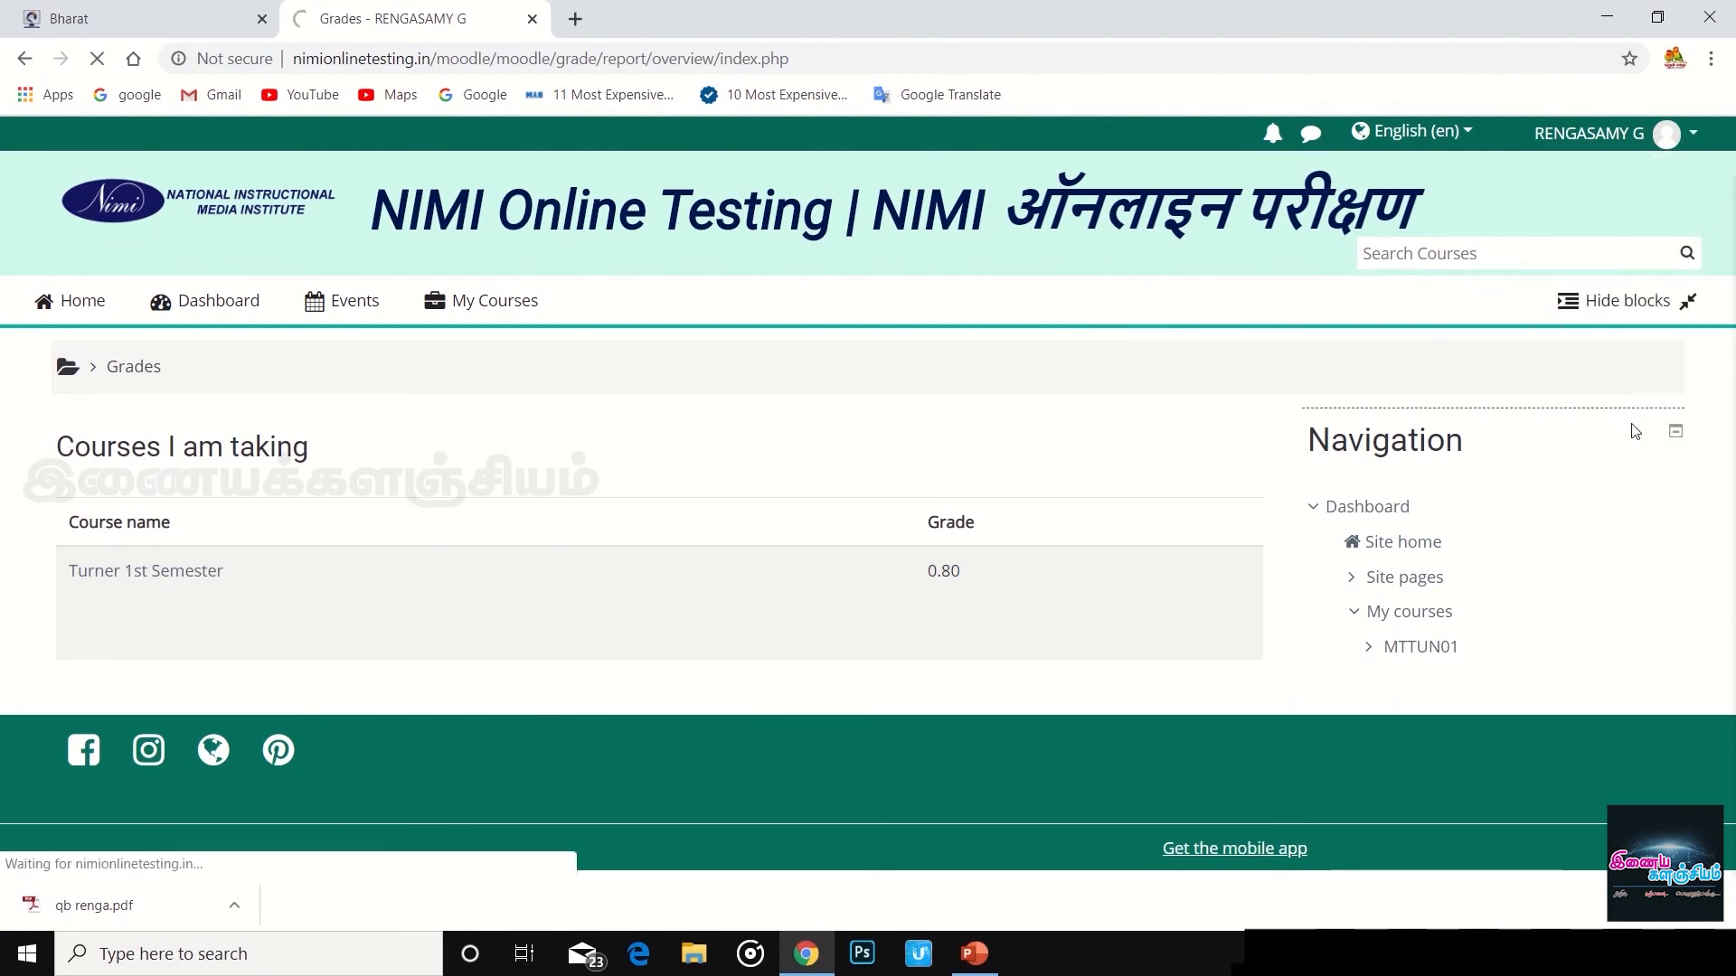